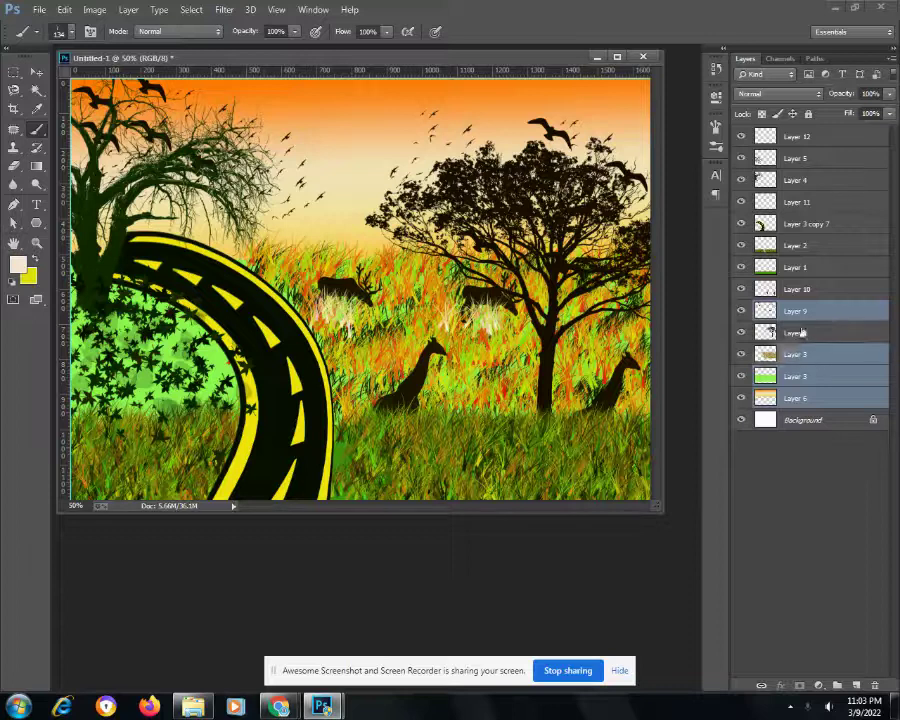
- Merge every scene layer above Background into Layer 12, then hide Layer 12
left_click(803, 339, "ctrl")
left_click(798, 289, "ctrl")
left_click(797, 267, "ctrl")
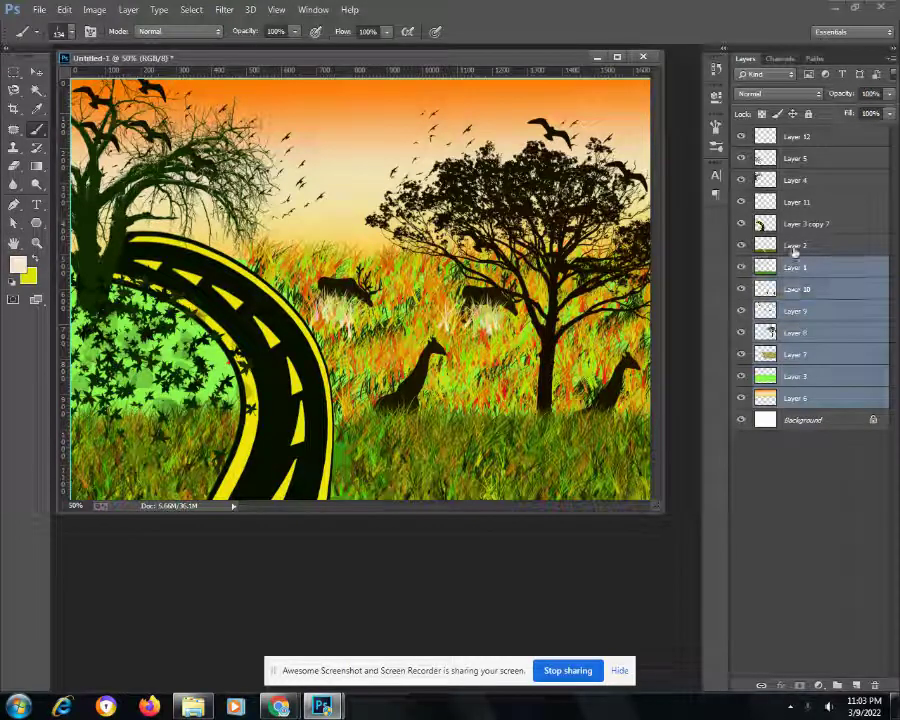
left_click(795, 245, "ctrl")
left_click(797, 226, "ctrl")
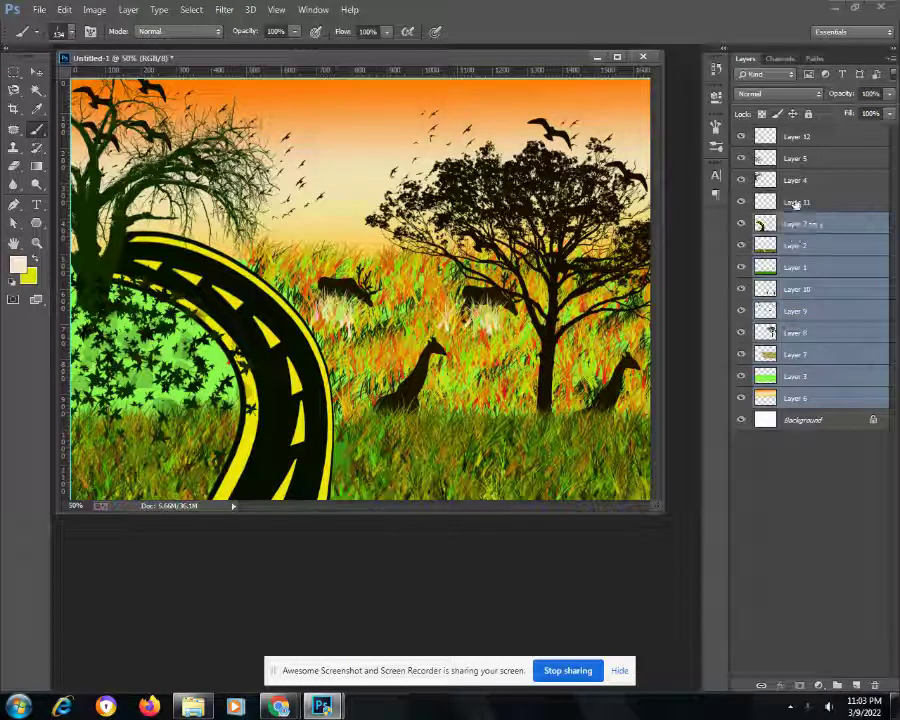
left_click(796, 203, "ctrl")
left_click(795, 181, "ctrl")
left_click(800, 158, "ctrl")
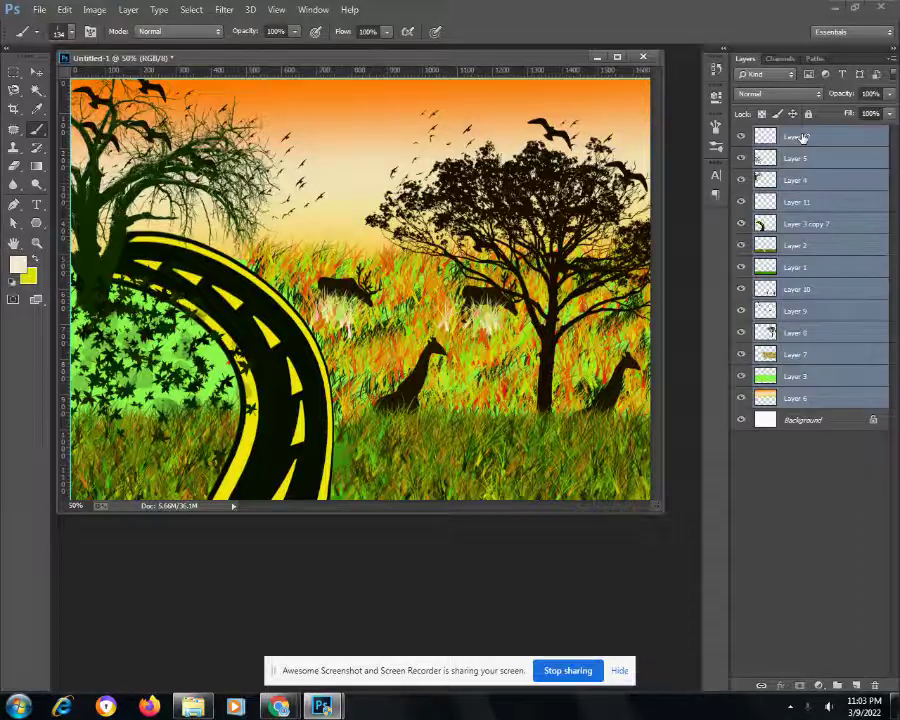
right_click(800, 137)
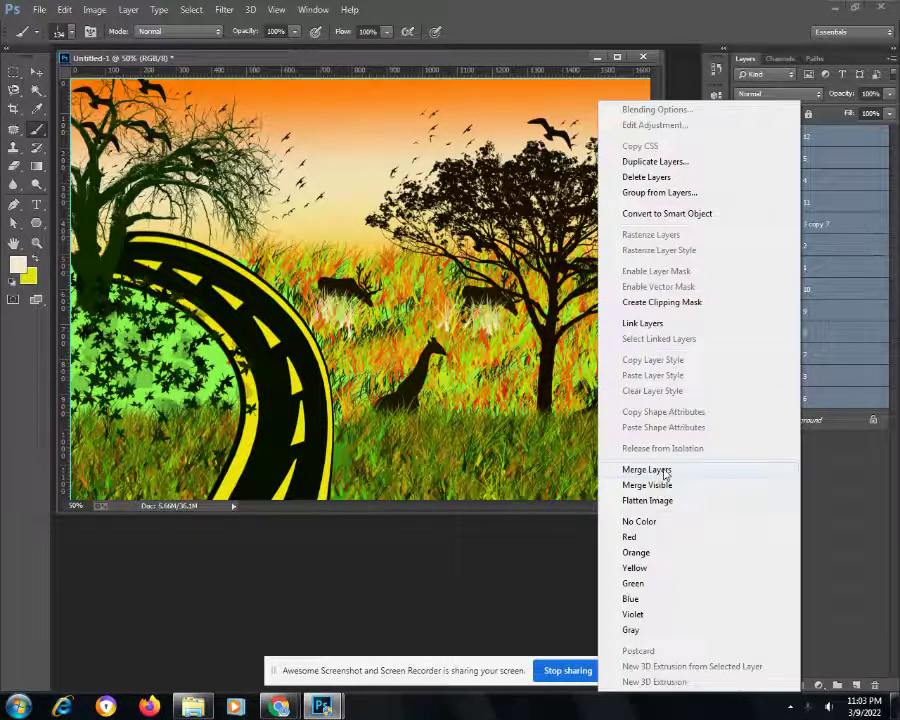
left_click(646, 469)
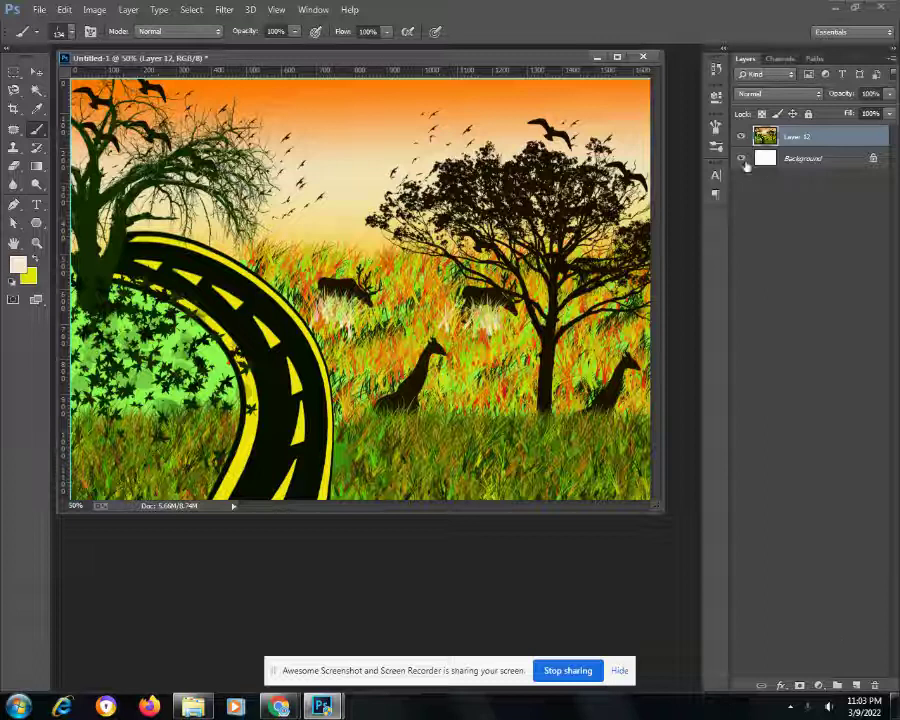
left_click(741, 137)
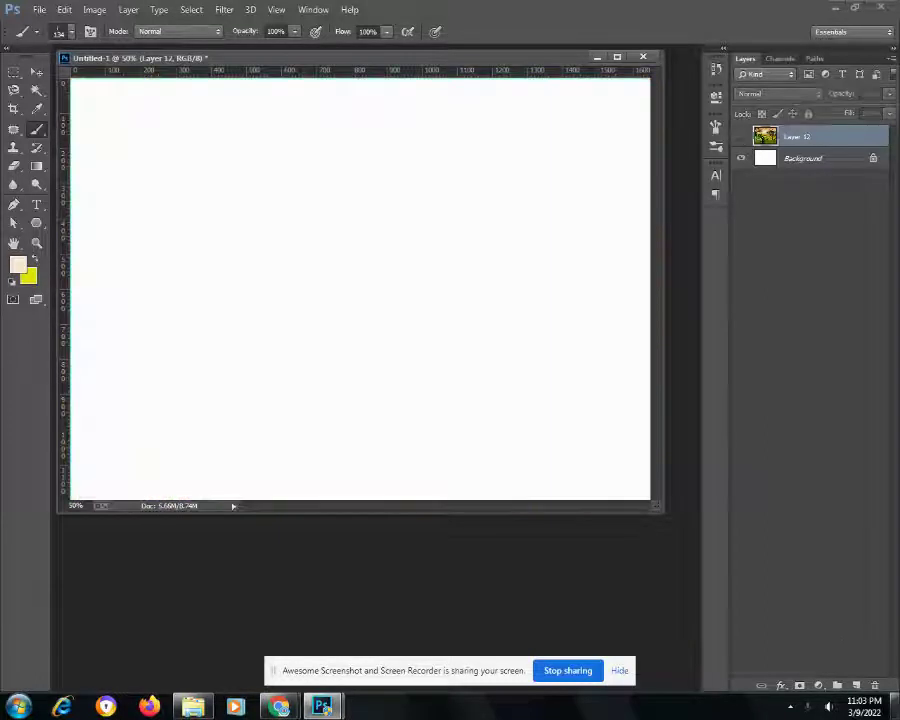
- Draw a tall rectangular marquee near the canvas centre and add empty Layer 13
left_click(784, 571)
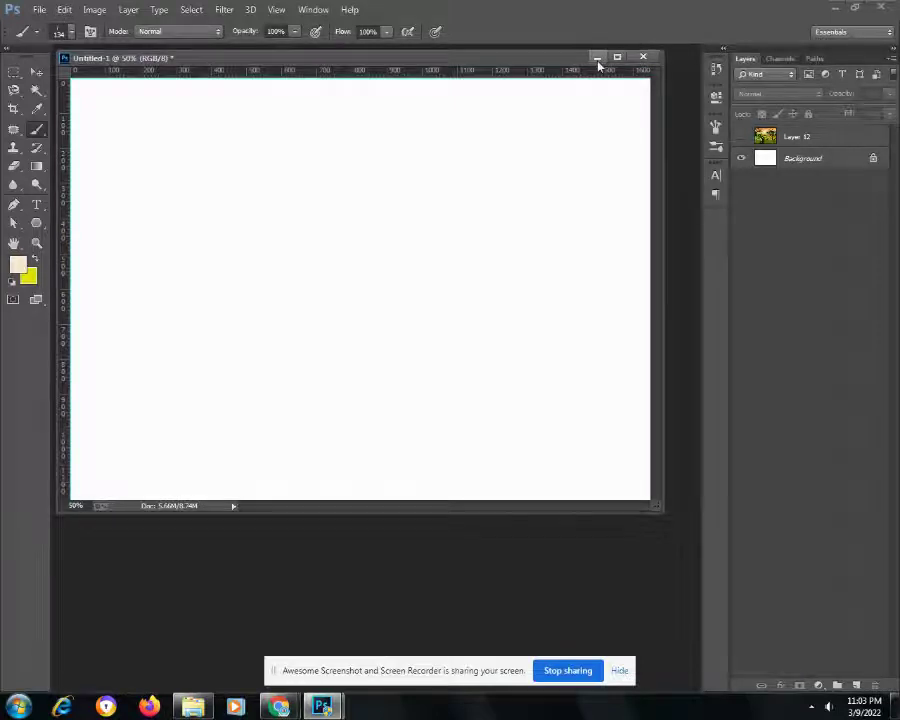
left_click(14, 75)
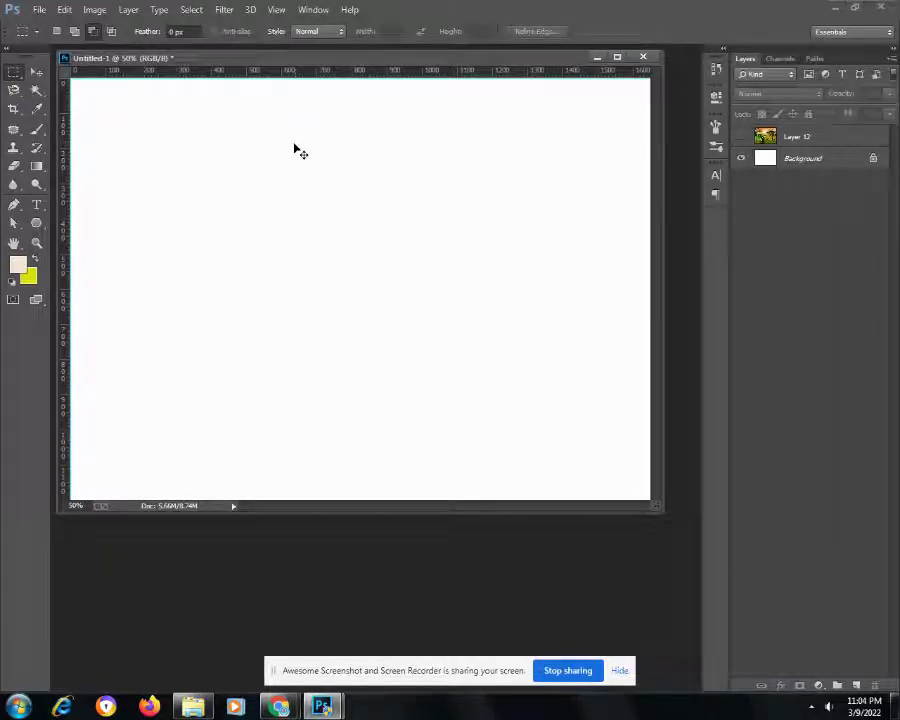
right_click(14, 70)
left_click(15, 57)
left_click_drag(318, 121, 461, 495)
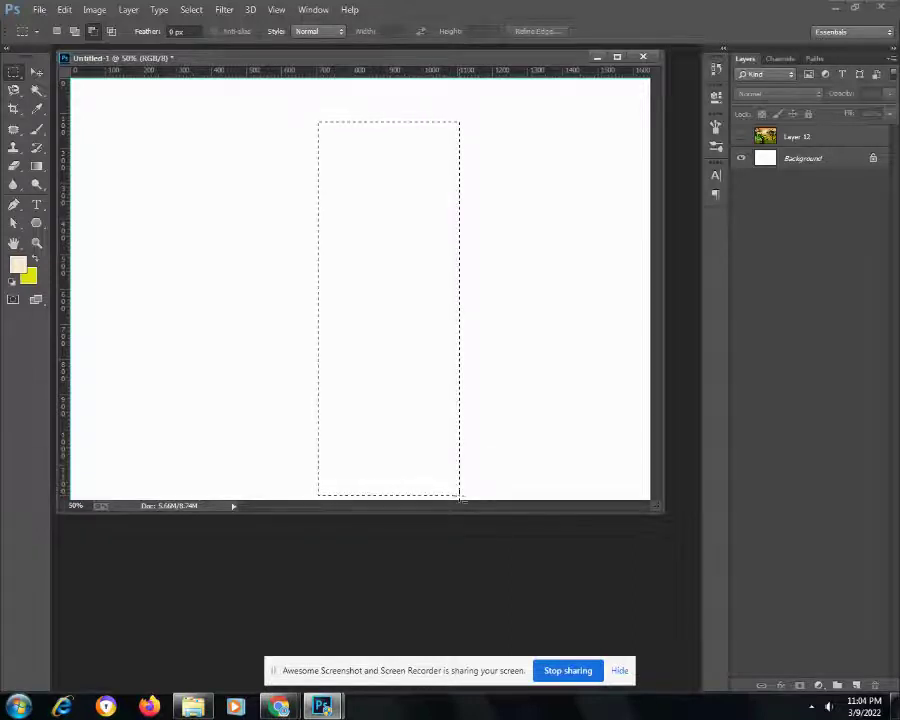
left_click(856, 686)
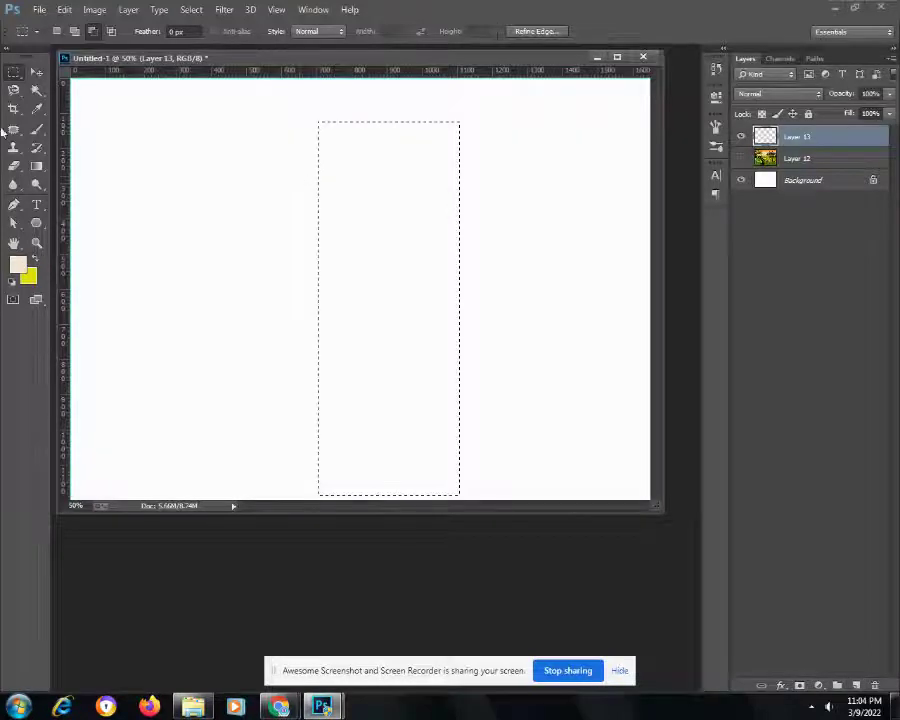
- Set the foreground colour to black
left_click(17, 264)
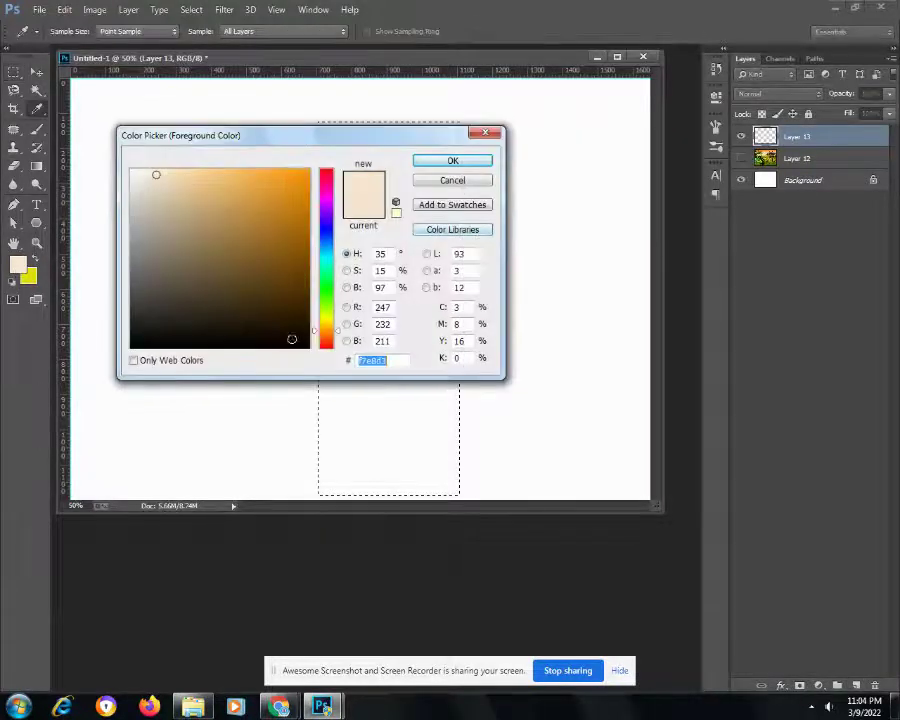
left_click(292, 339)
left_click(452, 160)
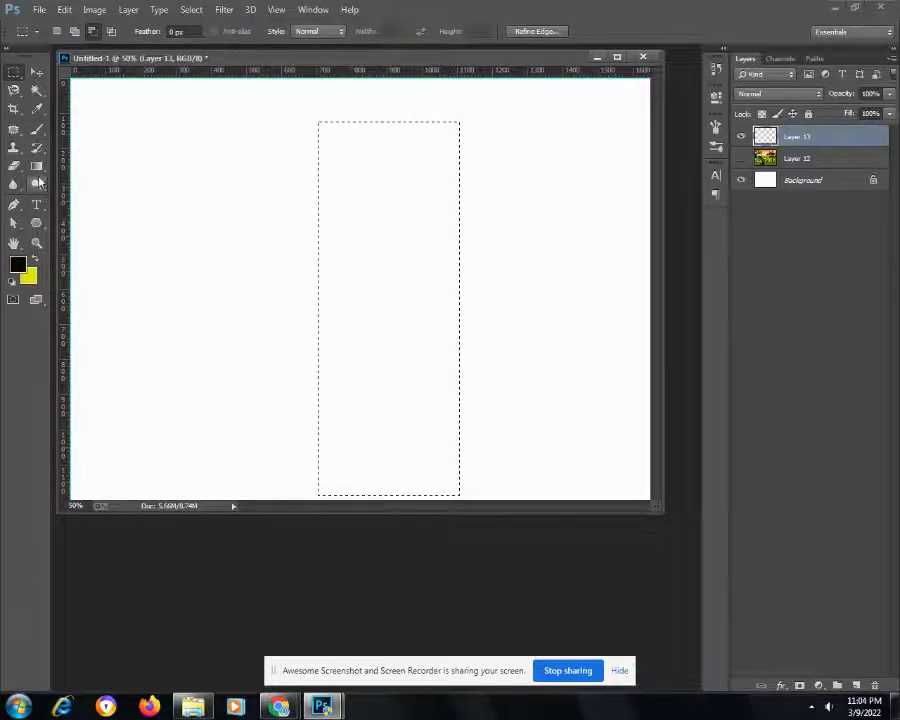
- Fill the tall rectangle with black using the Paint Bucket, then deselect
left_click(36, 166)
right_click(36, 166)
left_click(84, 178)
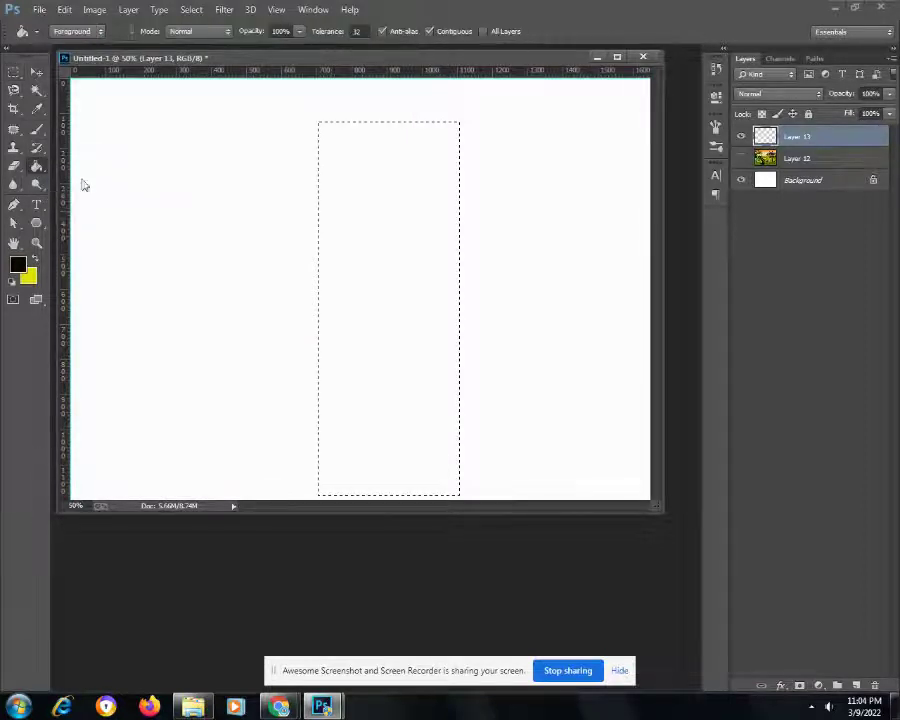
left_click(405, 318)
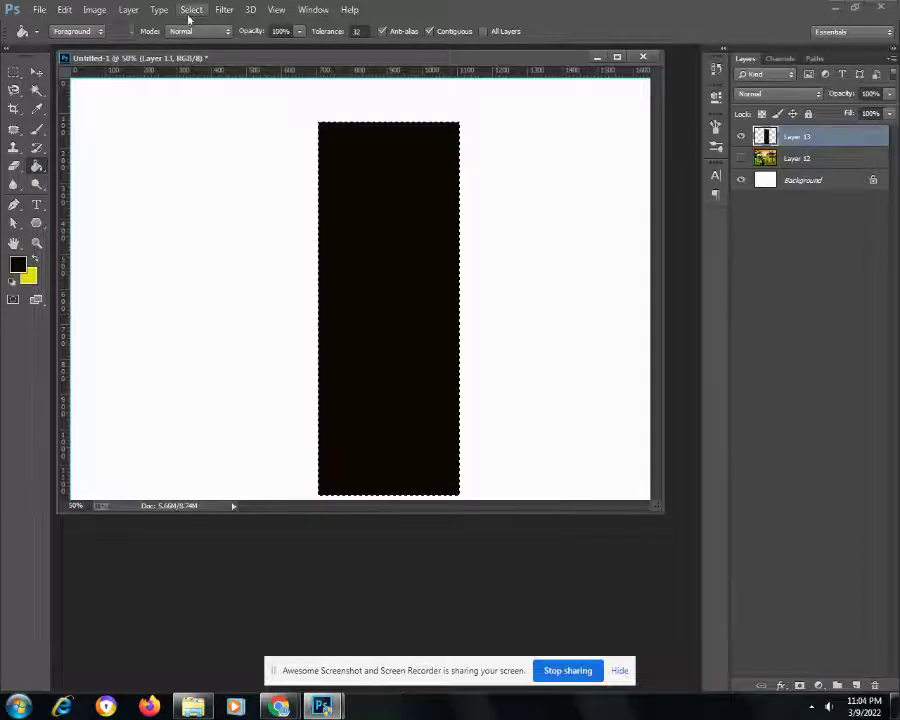
left_click(190, 10)
left_click(222, 38)
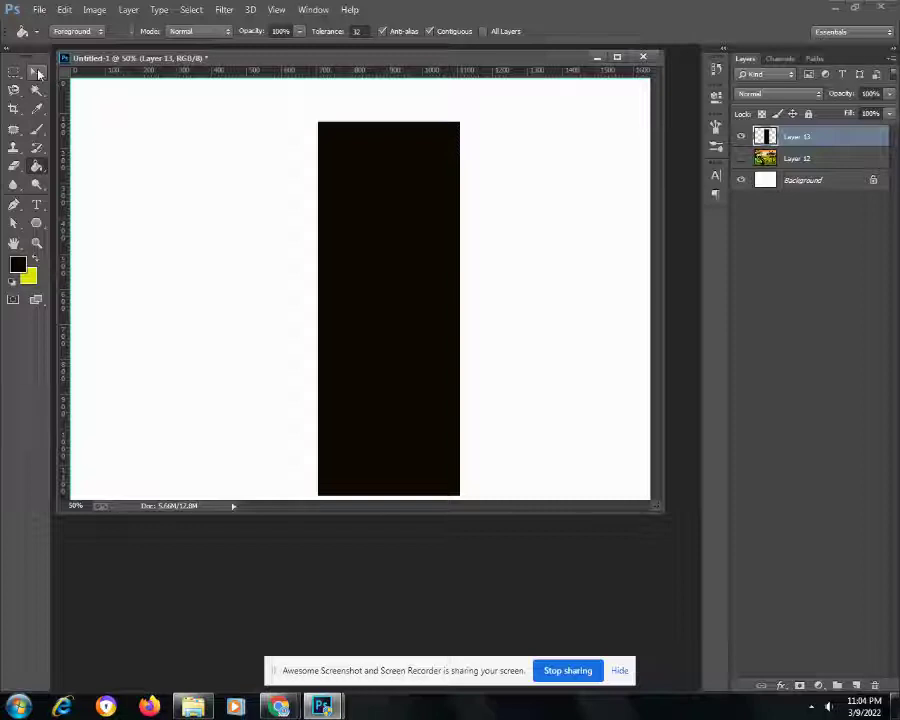
left_click(62, 10)
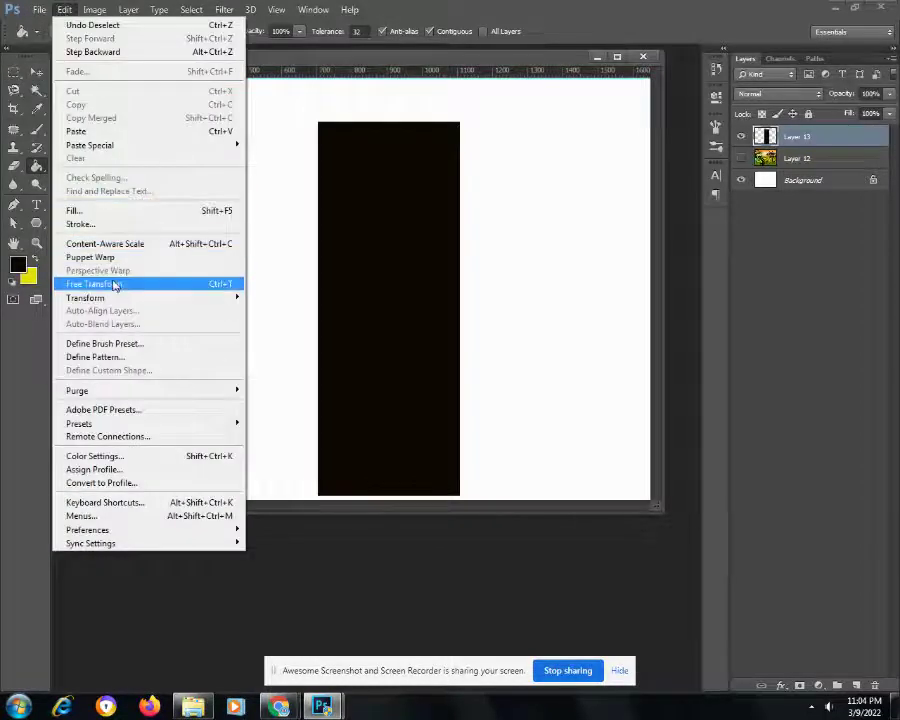
left_click(115, 285)
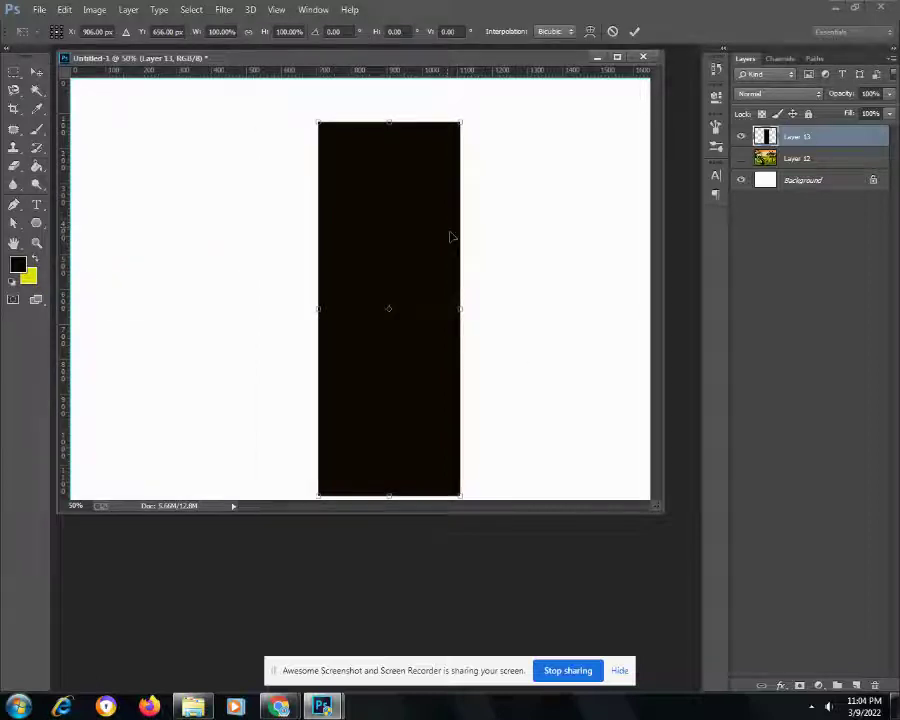
right_click(406, 217)
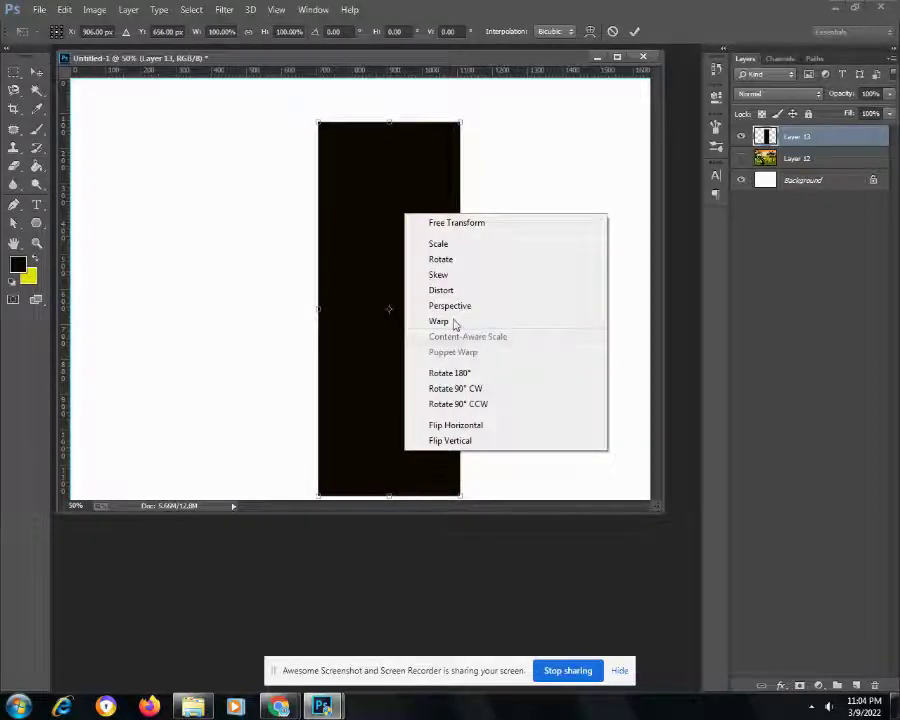
left_click(452, 321)
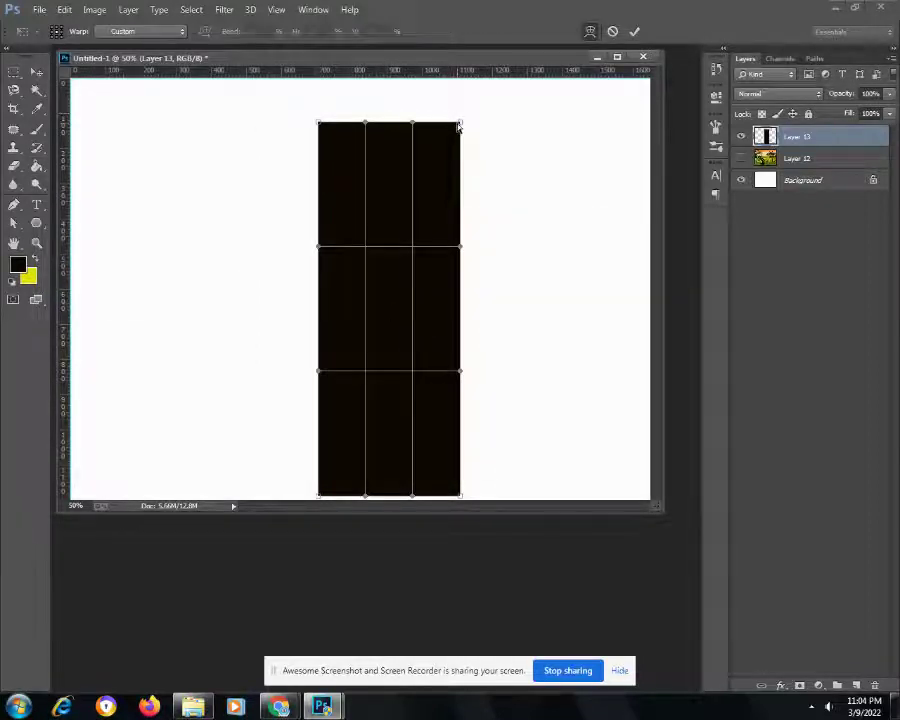
left_click_drag(459, 124, 437, 124)
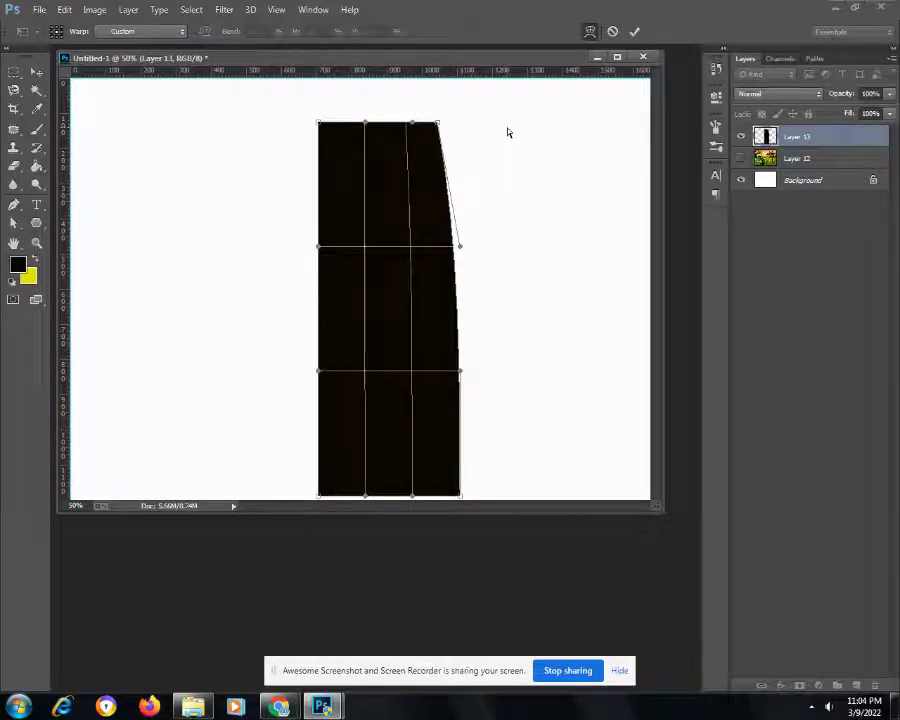
key("Return")
key("g")
key("ctrl+z")
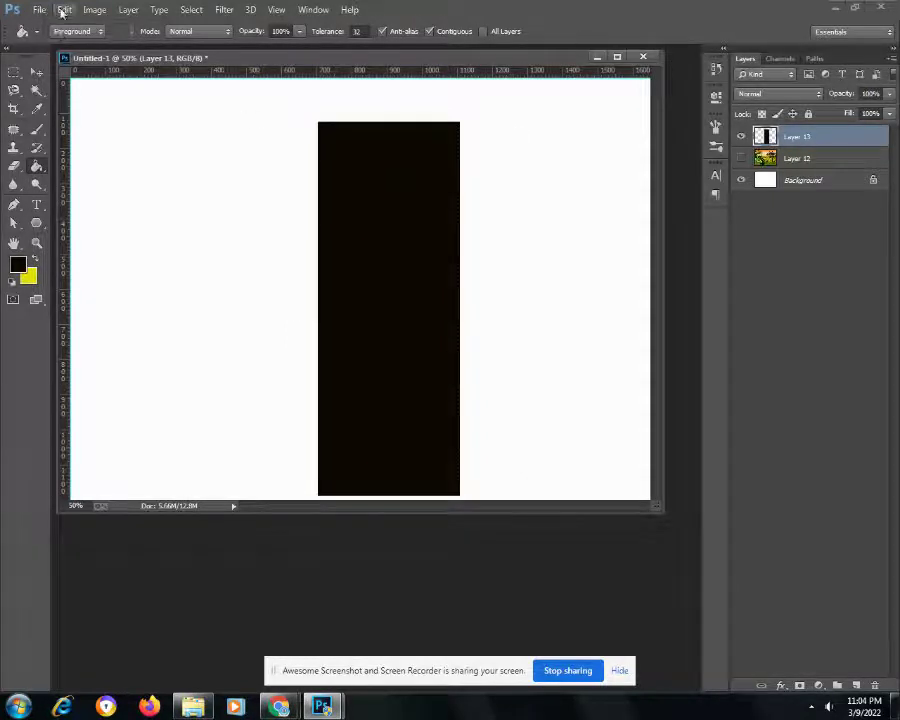
- Distort the black rectangle into a trapezoid that narrows at the top and widens at the base
left_click(63, 10)
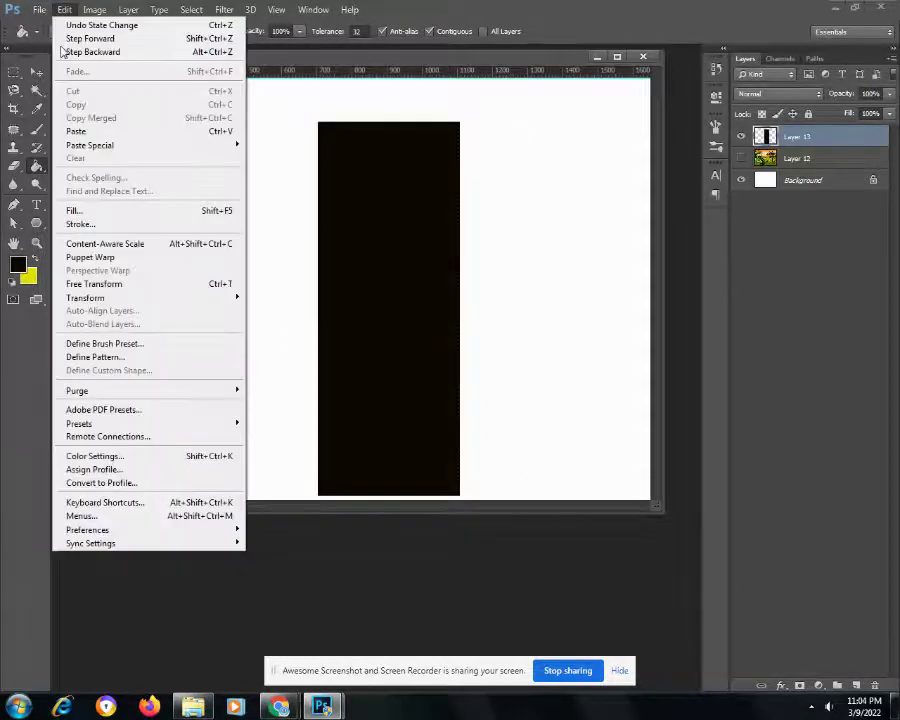
left_click(90, 284)
right_click(418, 191)
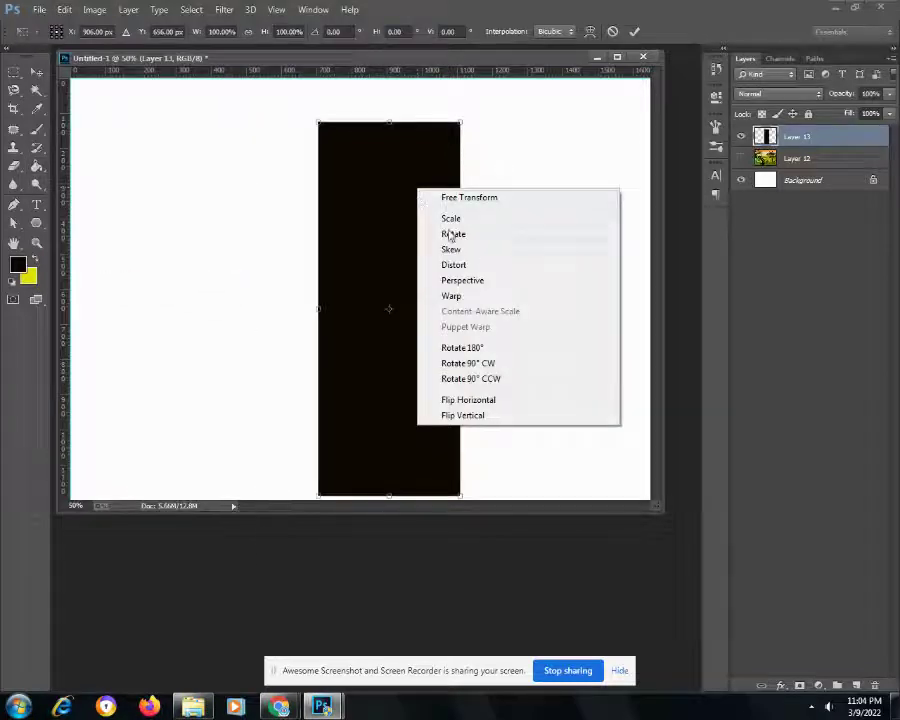
left_click(463, 266)
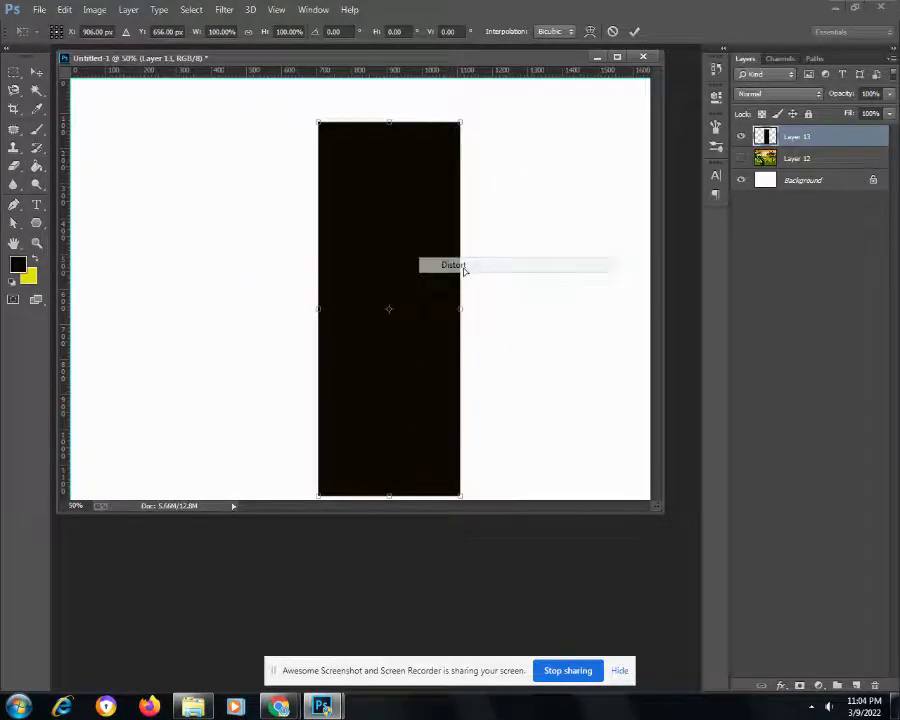
left_click_drag(458, 127, 436, 123)
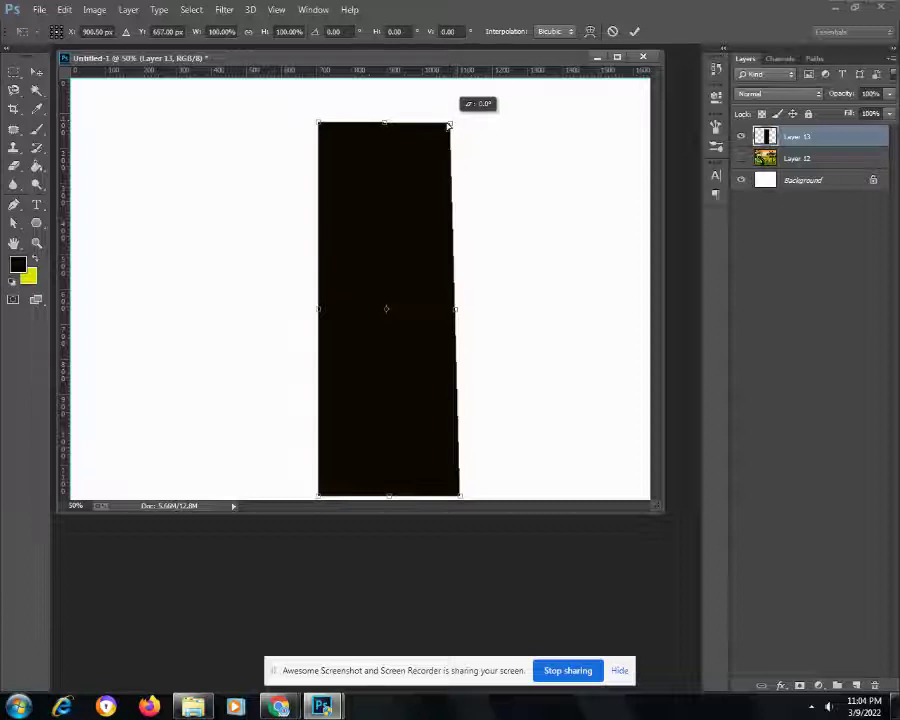
left_click_drag(317, 122, 374, 126)
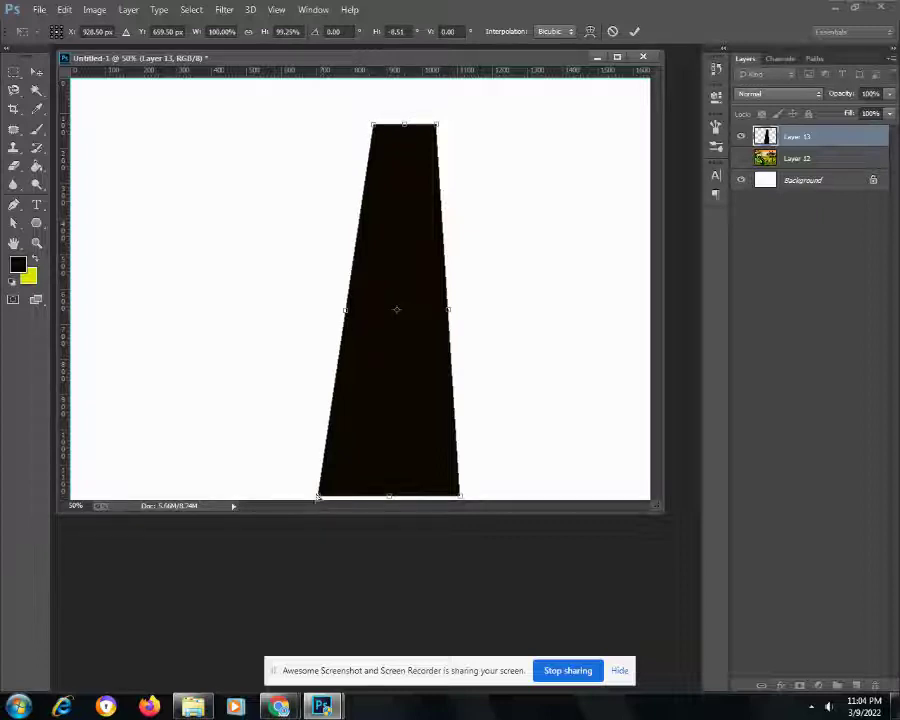
left_click_drag(318, 496, 306, 497)
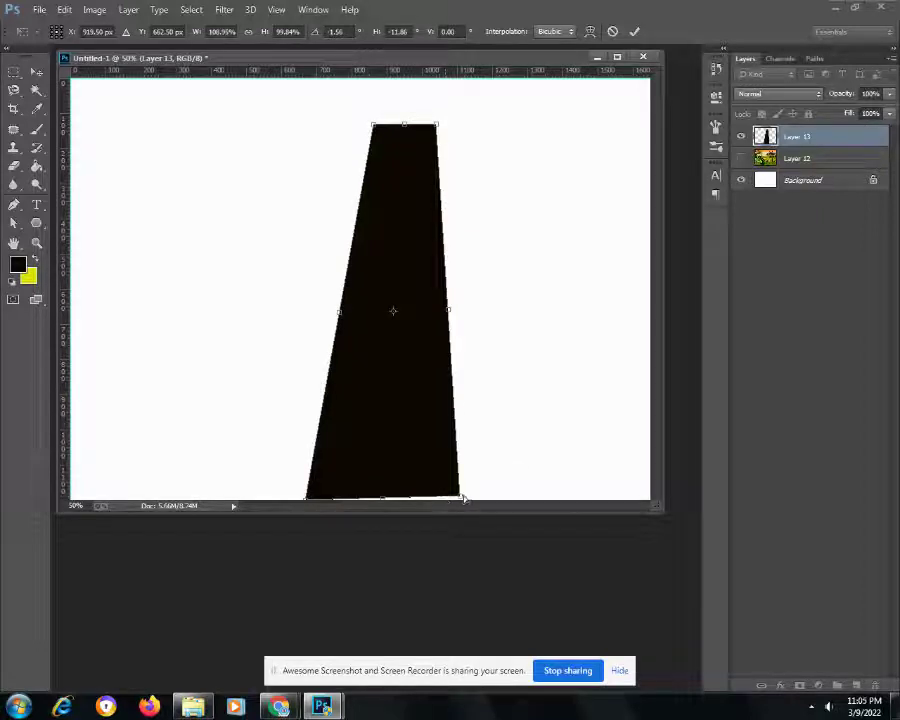
left_click_drag(463, 497, 476, 497)
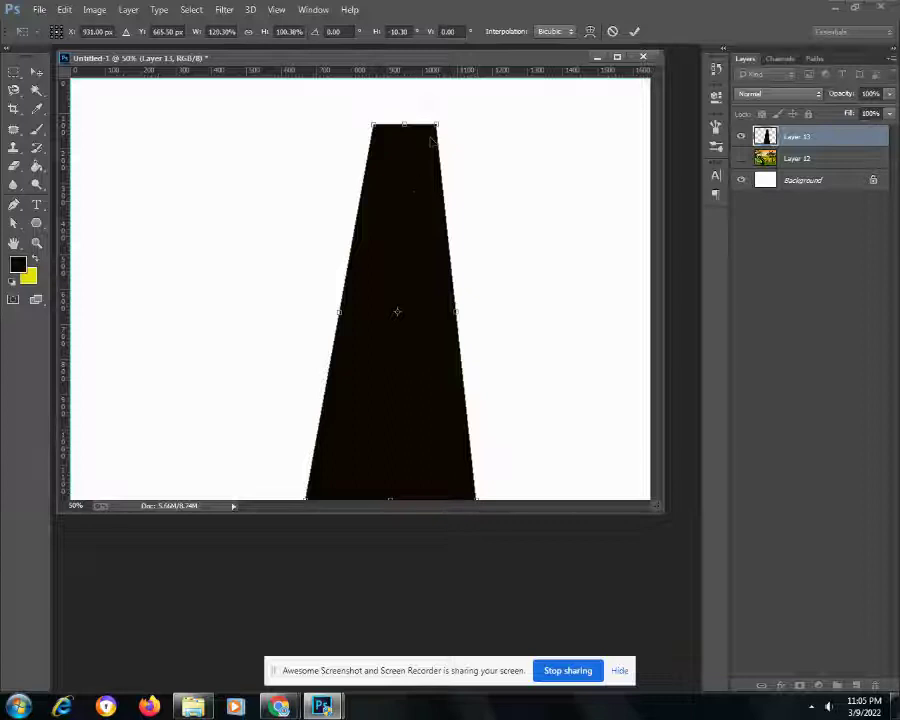
left_click_drag(436, 127, 391, 125)
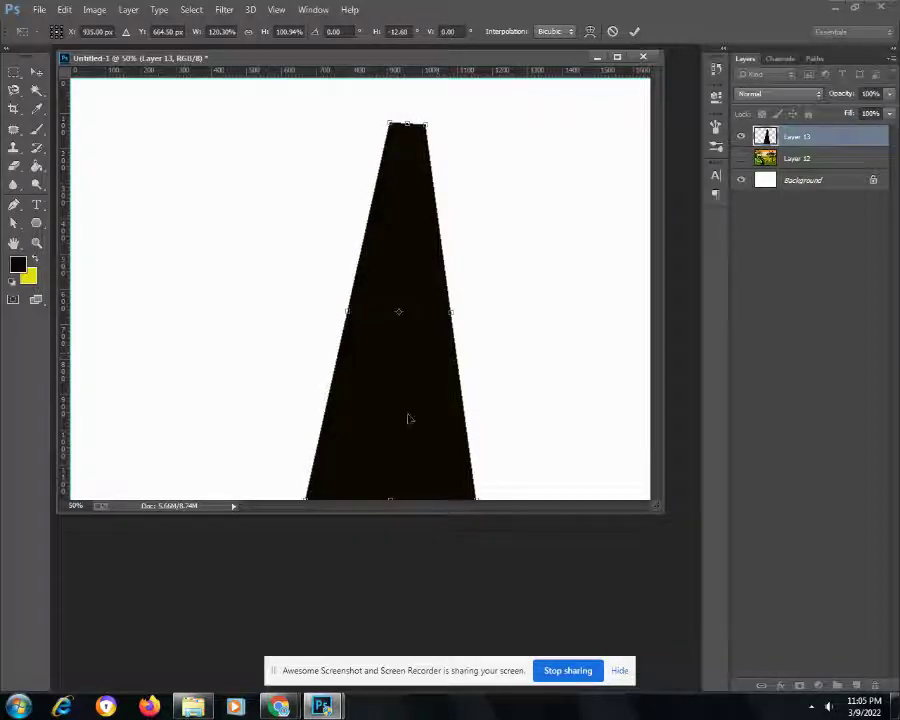
key("Return")
key("g")
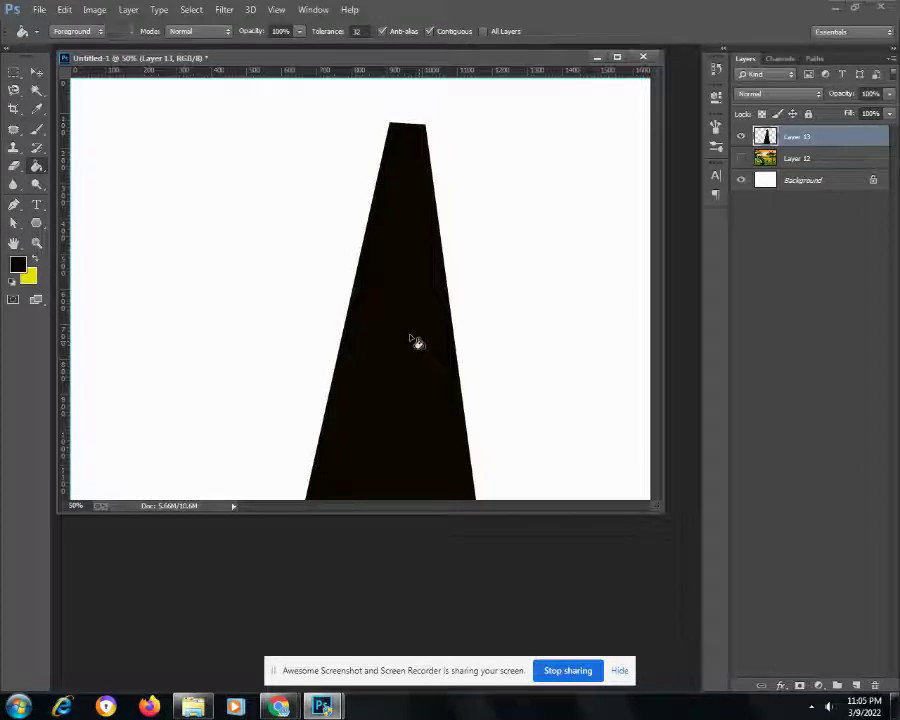
- Mark a tall narrow rectangle along the road's left edge
left_click(14, 72)
left_click(49, 72)
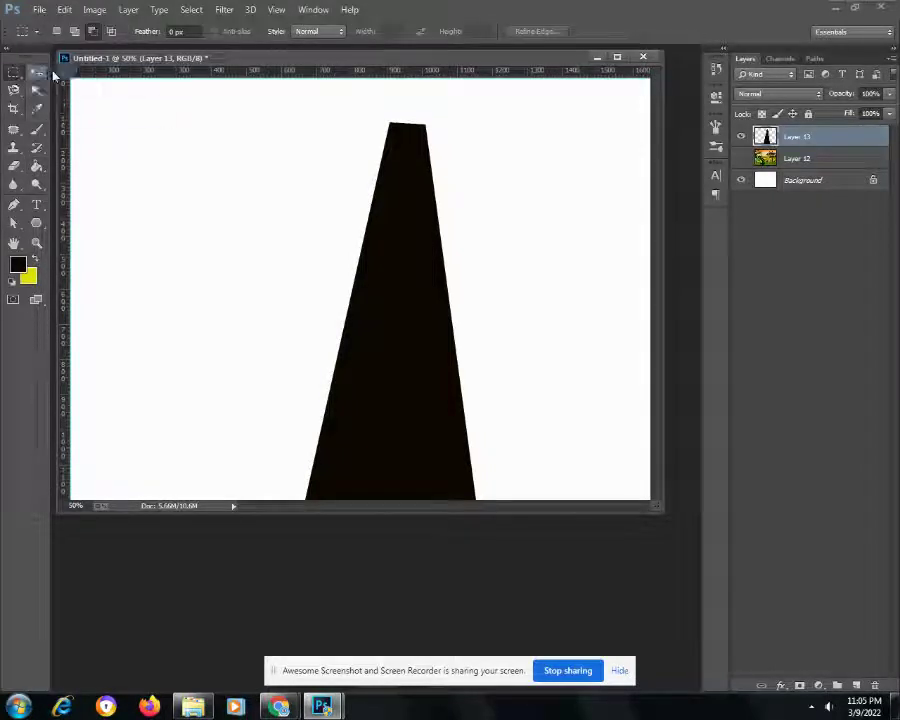
mouse_move(345, 127)
left_mouse_down()
mouse_move(369, 460)
mouse_move(363, 490)
left_mouse_up()
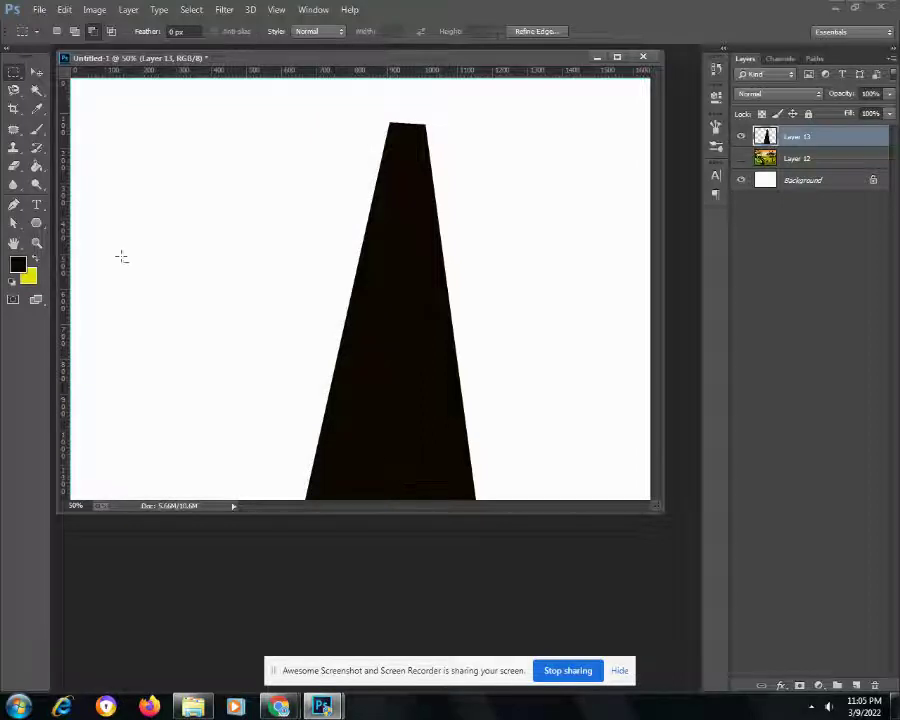
left_click_drag(327, 143, 348, 487)
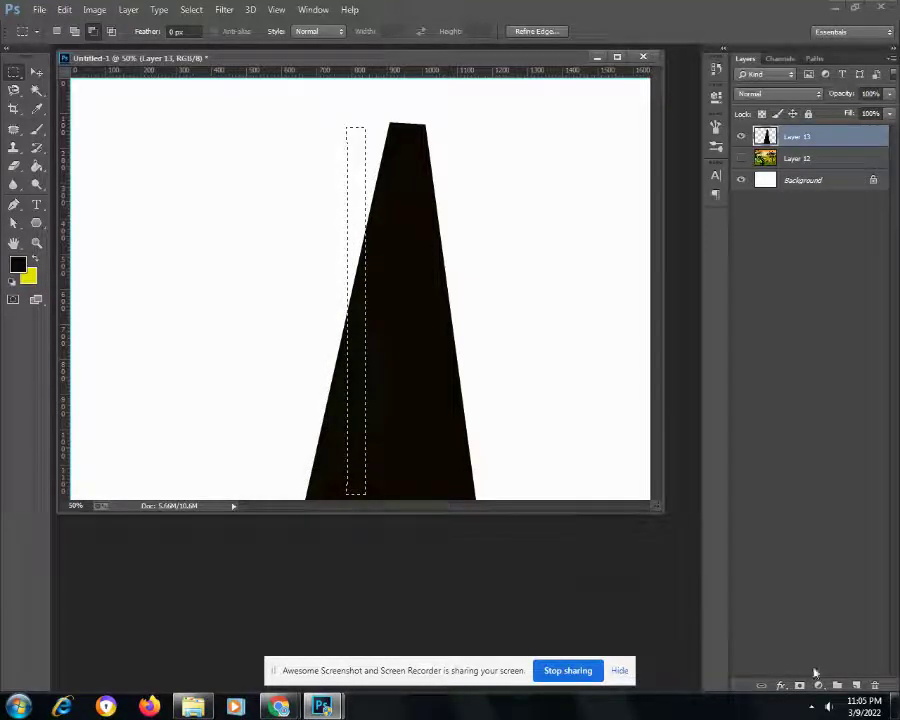
- Fill the strip yellow on a new Layer 14 and deselect
left_click(856, 686)
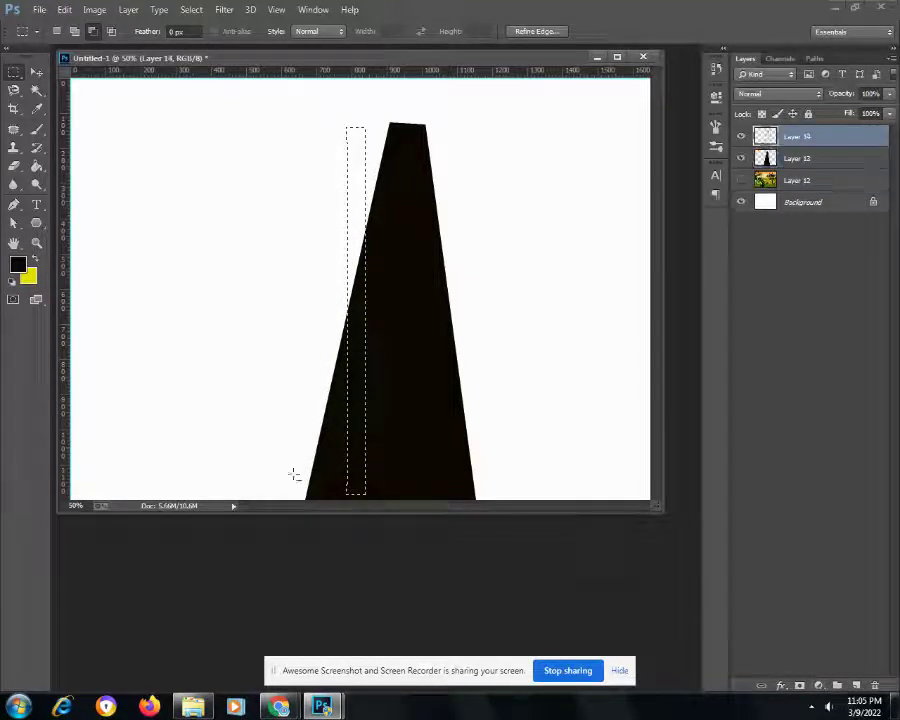
left_click(34, 259)
left_click(36, 166)
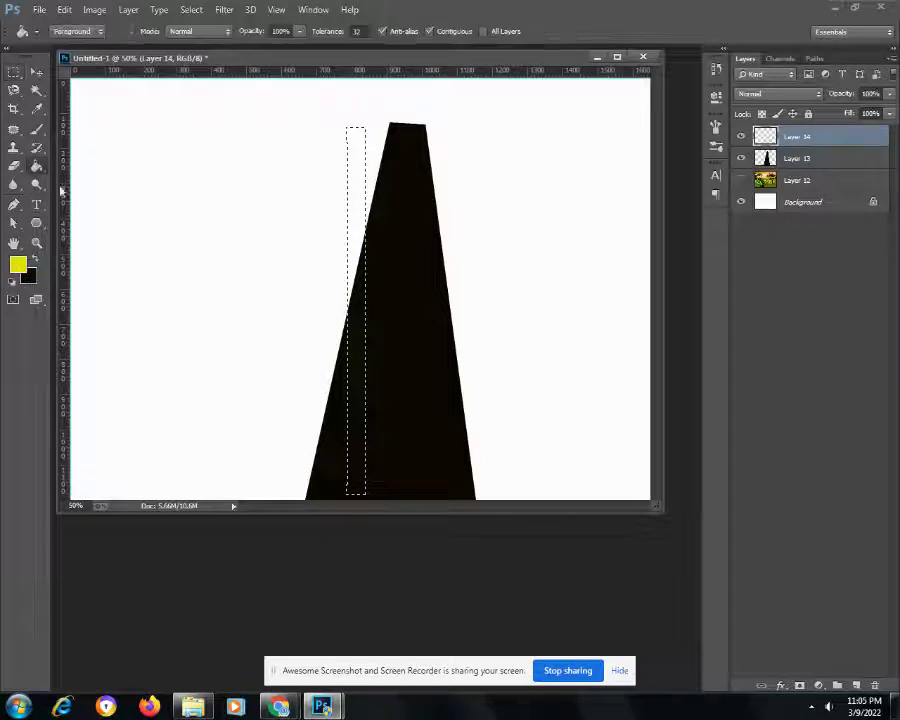
left_click(354, 311)
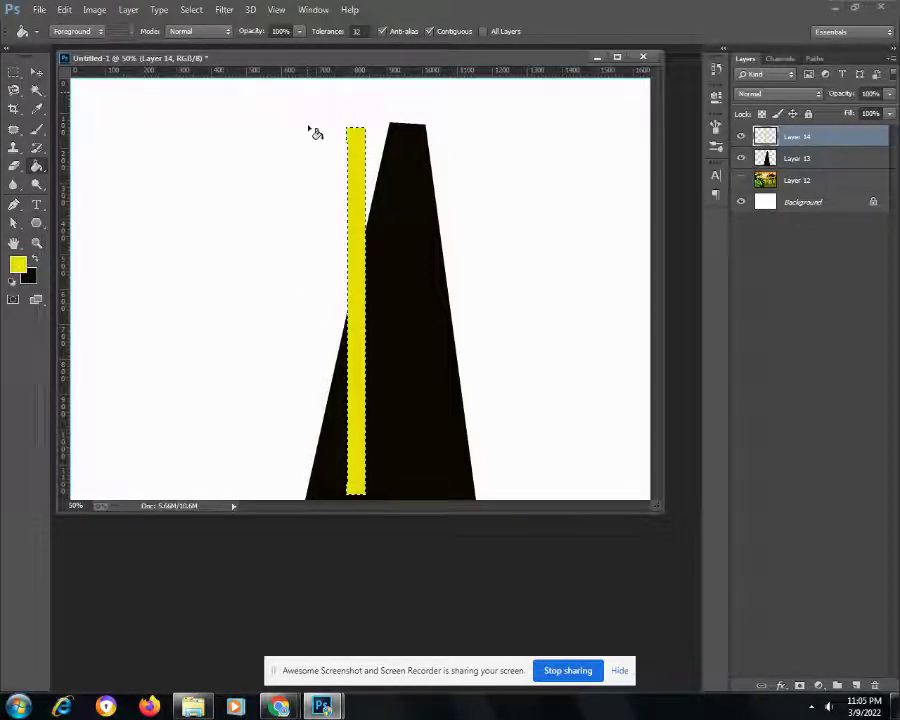
left_click(191, 10)
left_click(201, 38)
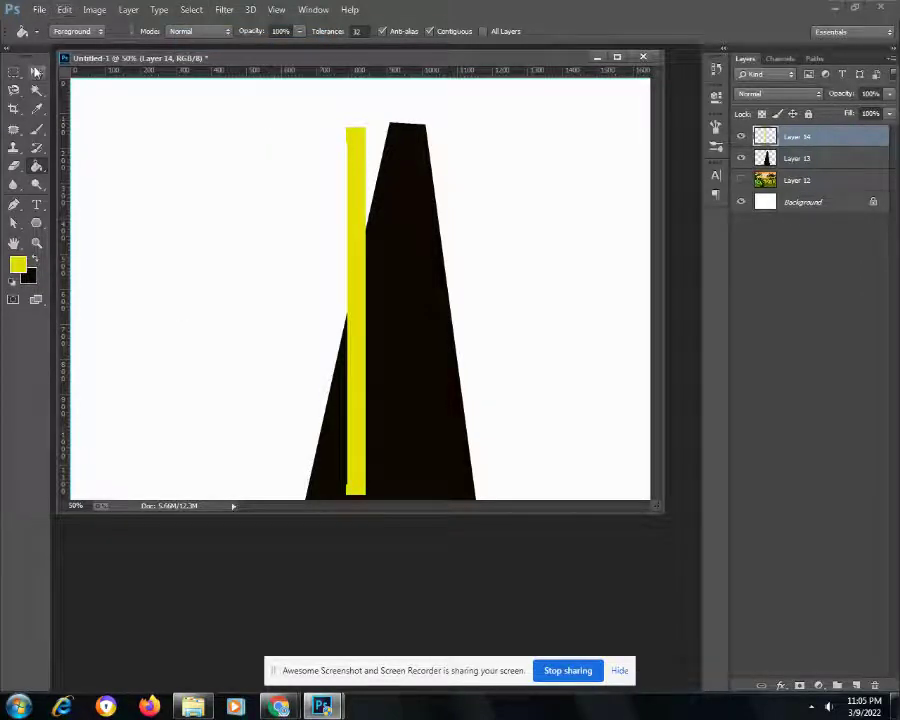
- Move the yellow bar left, then step backward to remove the bar and its layer
left_click(36, 72)
left_click_drag(357, 277, 323, 267)
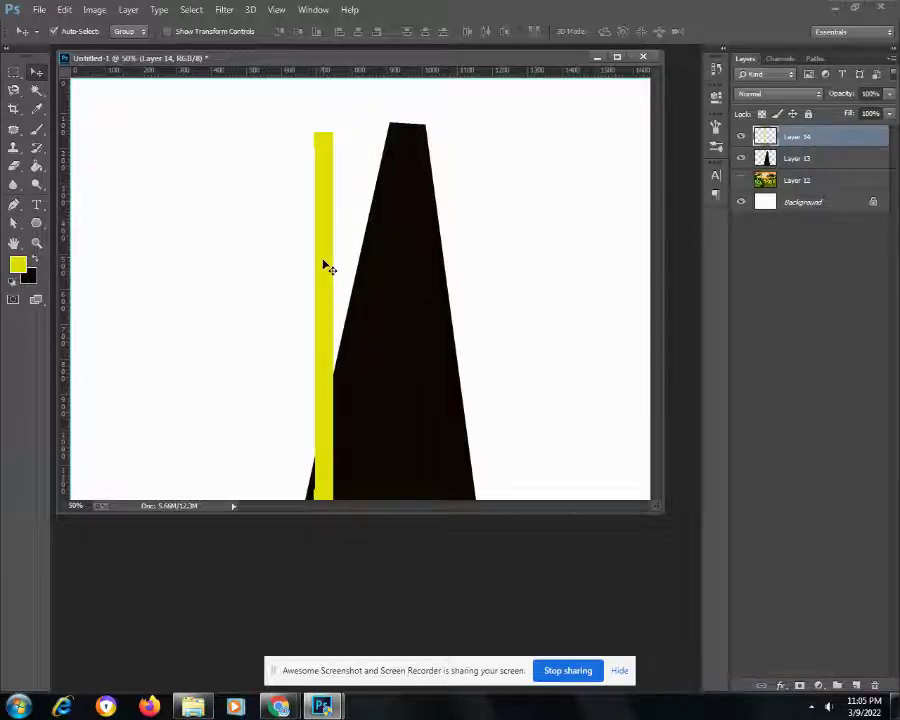
mouse_move(330, 250)
left_mouse_down()
mouse_move(233, 249)
mouse_move(257, 243)
left_mouse_up()
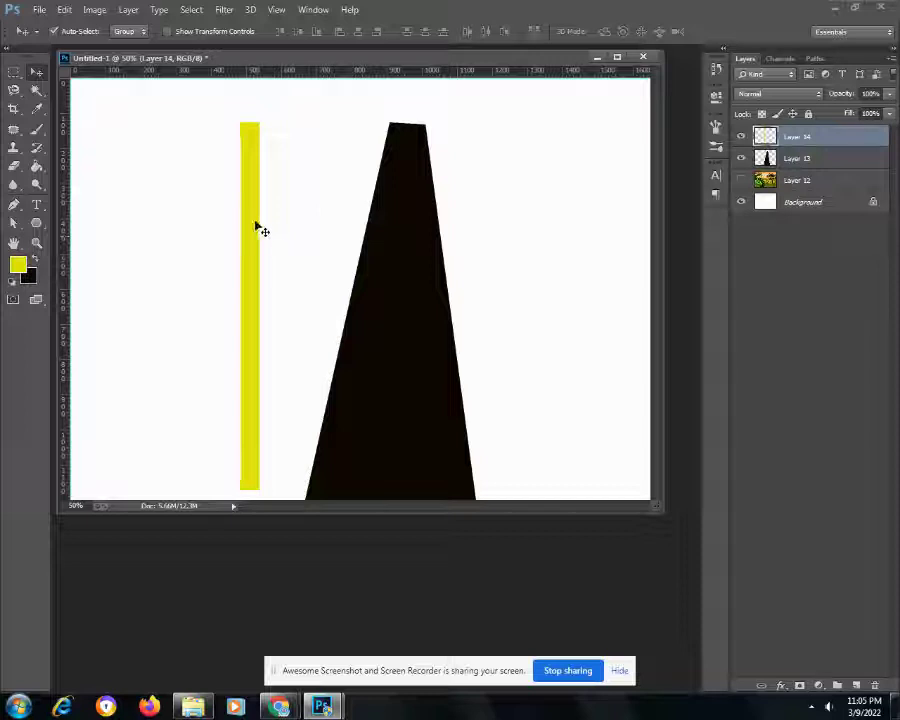
key("ctrl+alt+z")
key("ctrl+alt+z")
key("ctrl+alt+z")
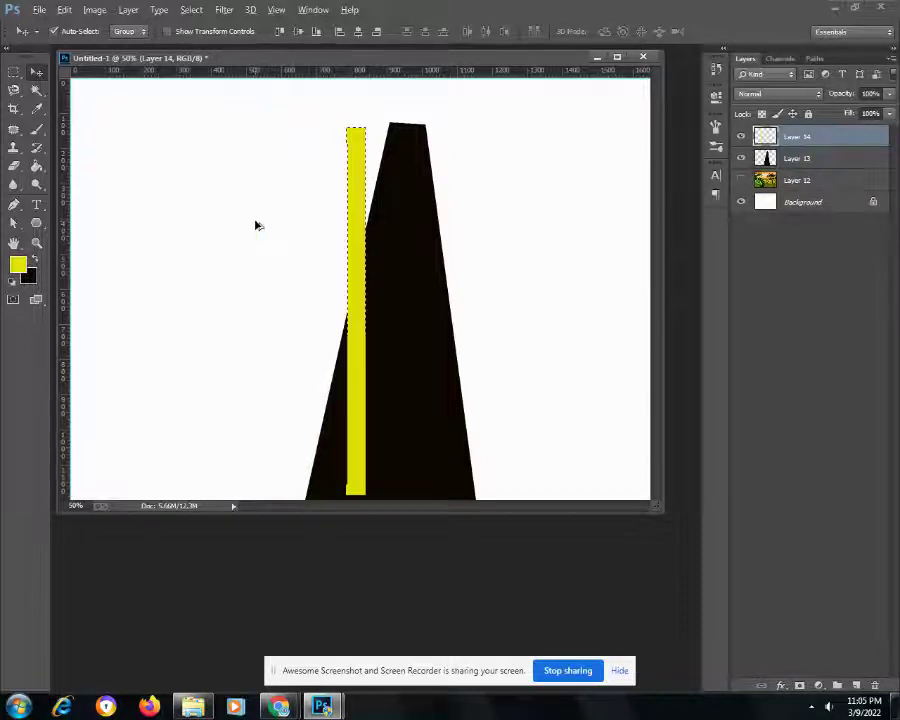
key("ctrl+alt+z")
key("ctrl+alt+z")
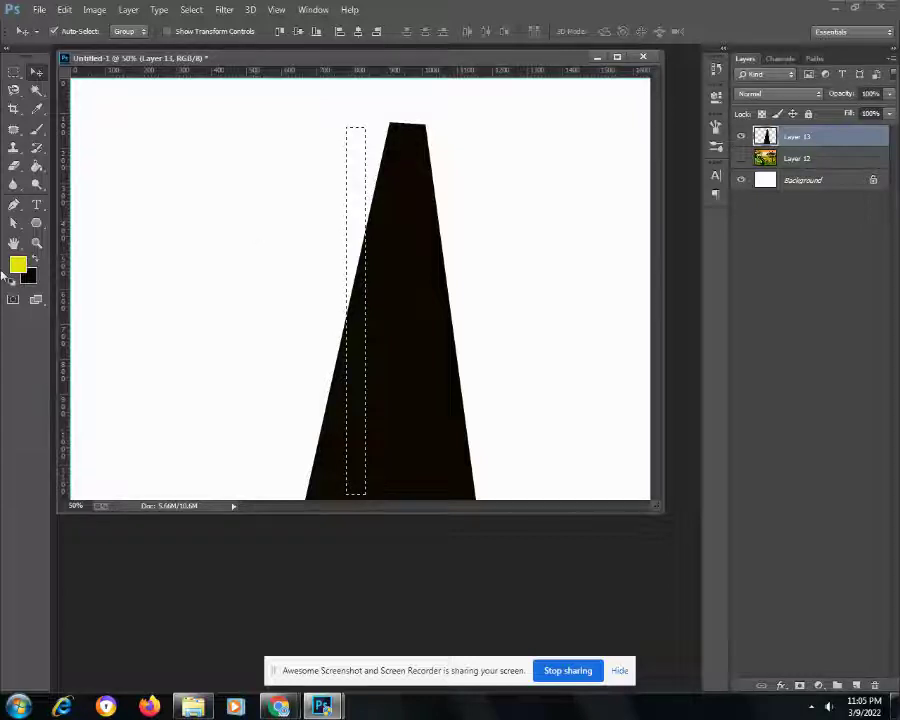
- Try a yellow fill inside the selection, then undo it and deselect
left_click(36, 166)
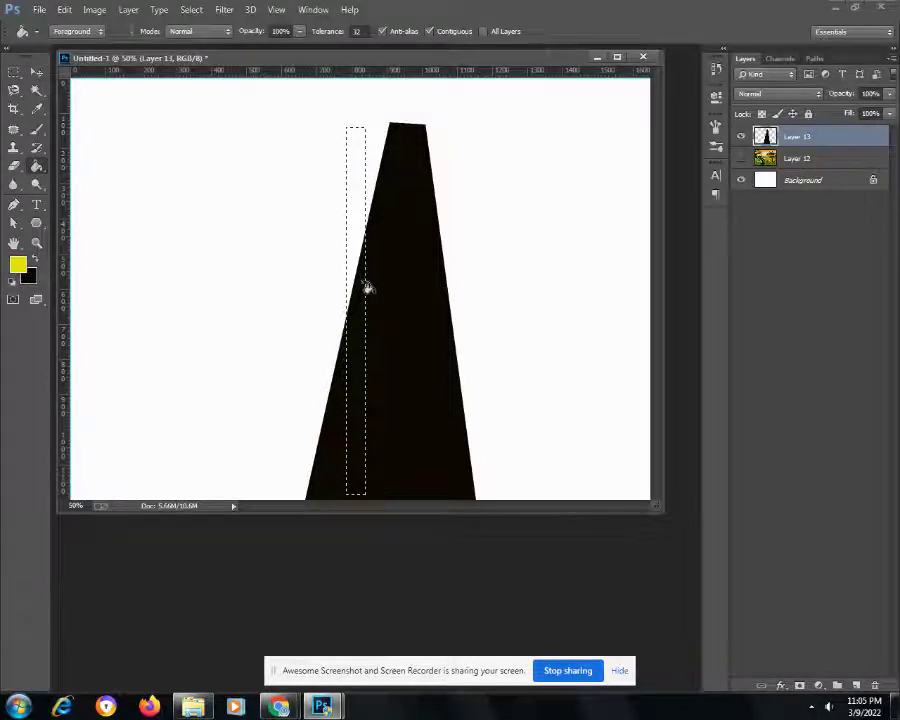
left_click(360, 288)
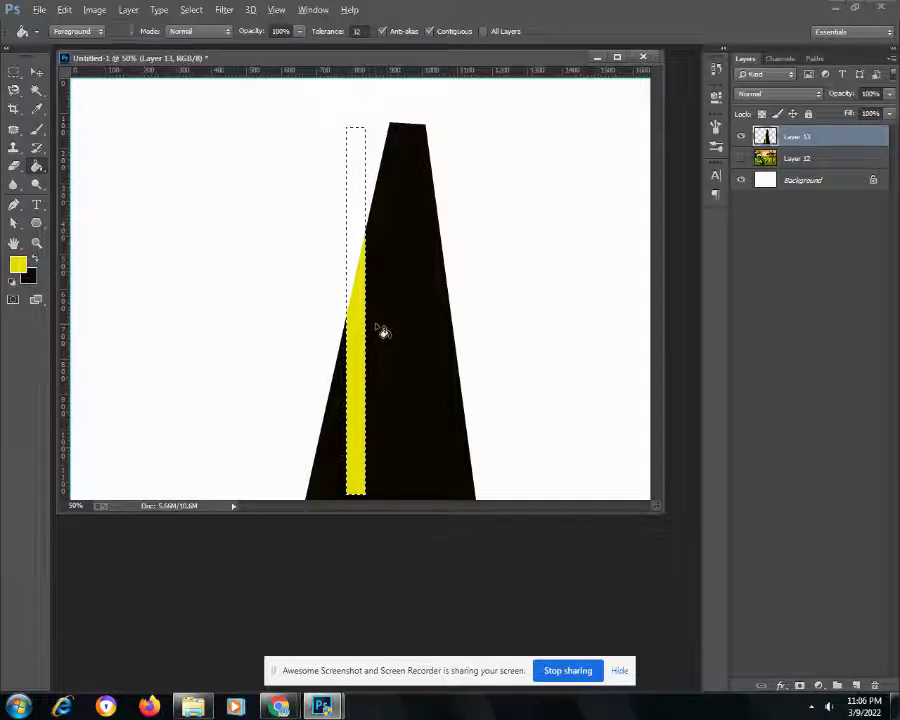
key("ctrl+z")
key("ctrl+d")
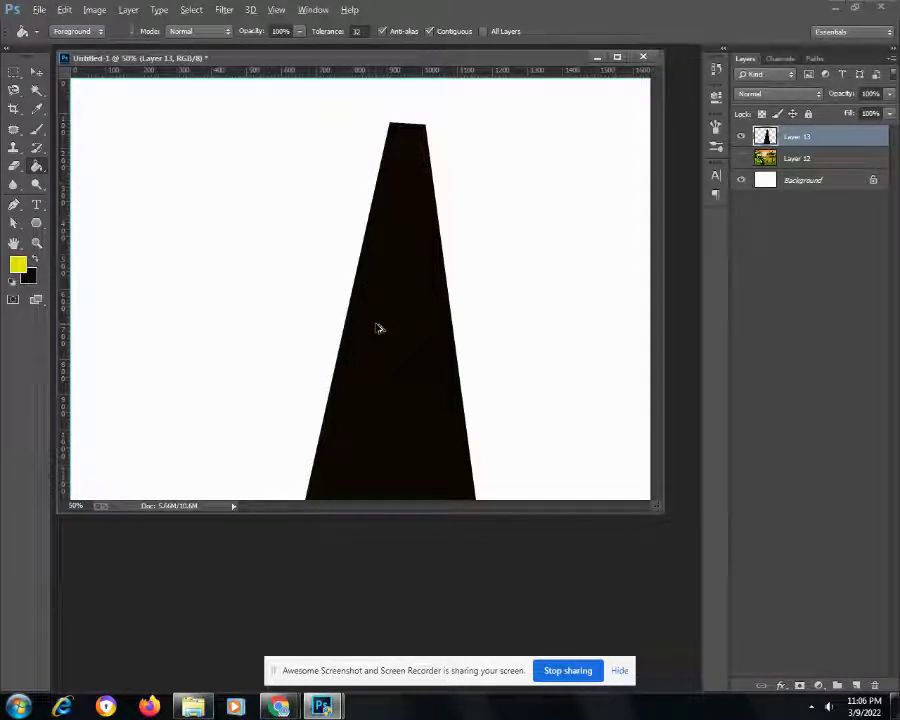
- Mark a tall narrow rectangle on the canvas's left side and add a new empty layer
key("m")
left_click_drag(209, 131, 228, 494)
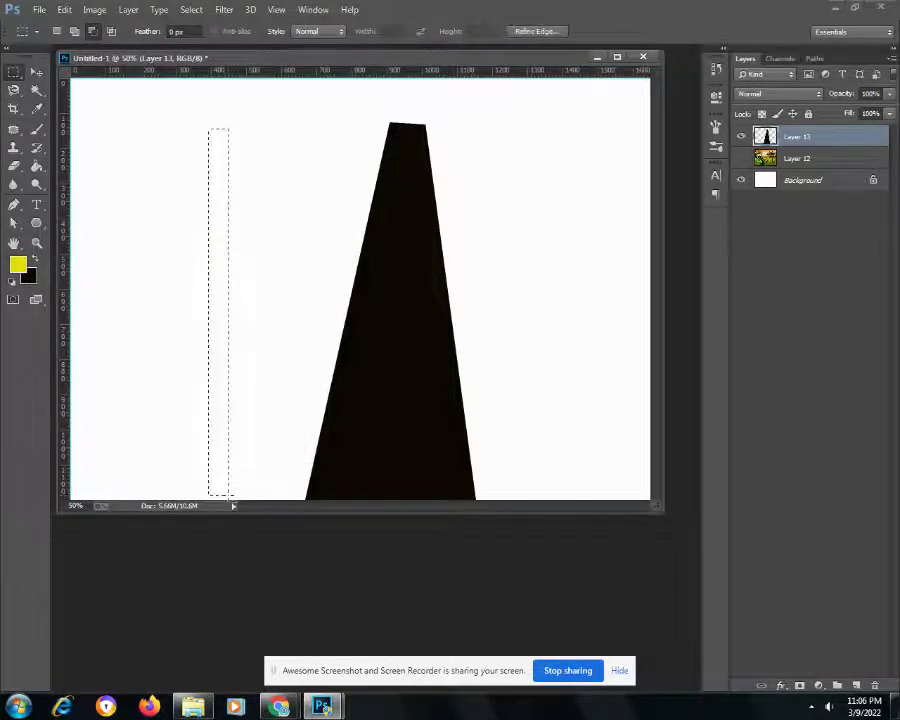
left_click(838, 685)
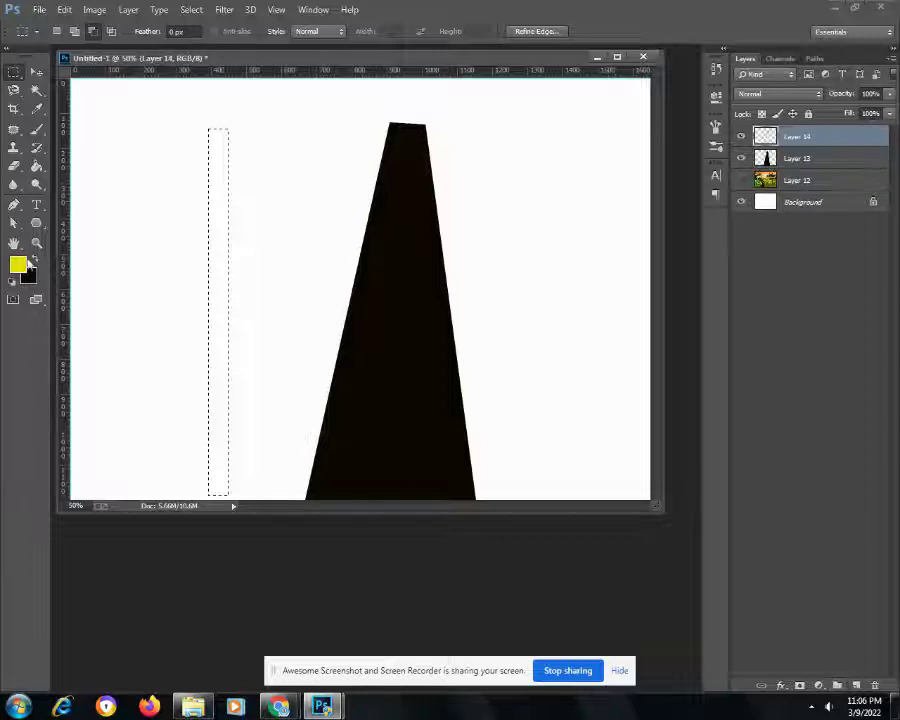
- Fill the left rectangle yellow on Layer 14 and deselect
left_click(36, 167)
left_click(220, 284)
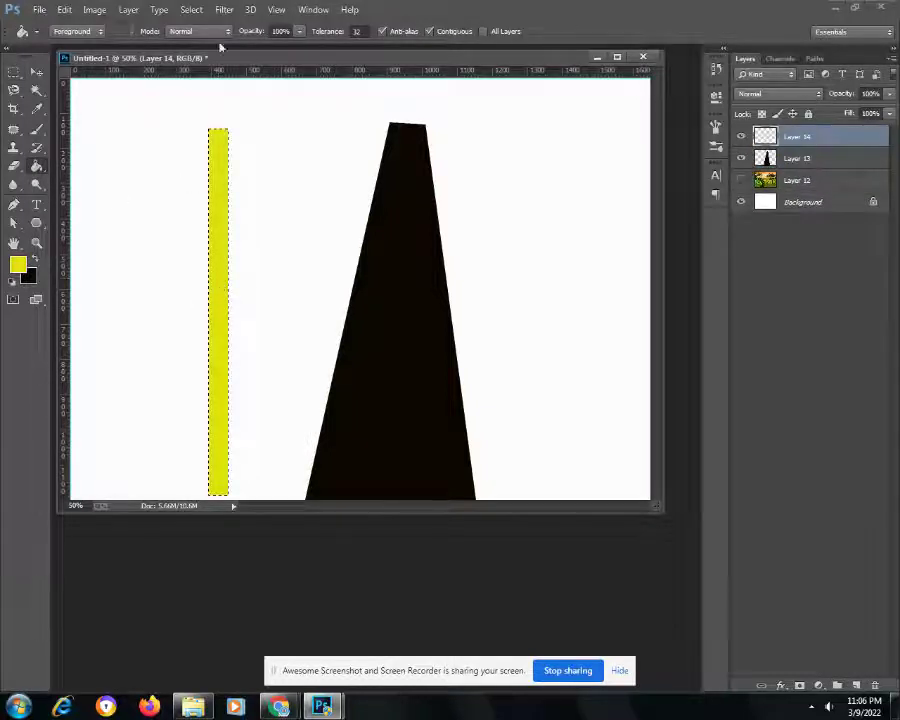
left_click(191, 10)
left_click(201, 37)
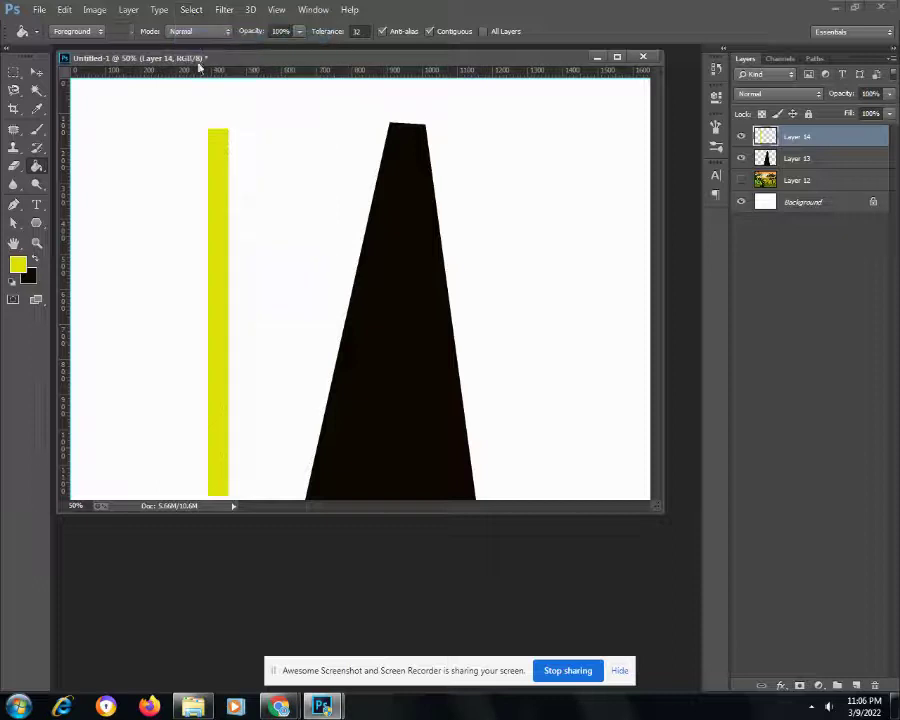
- Distort the yellow bar so it pinches to a thin point at the top
left_click(65, 10)
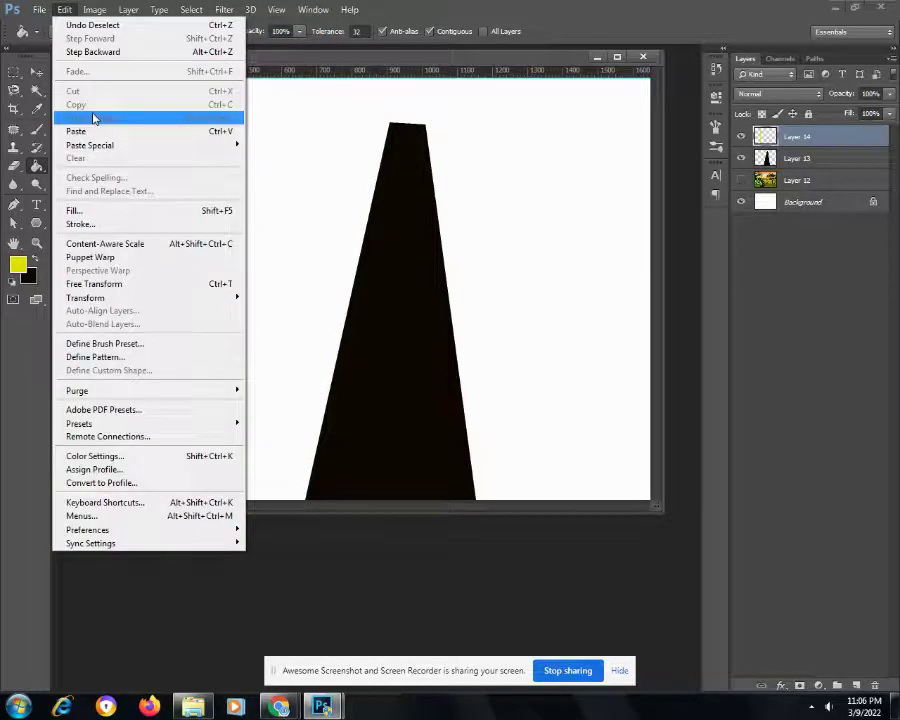
left_click(99, 285)
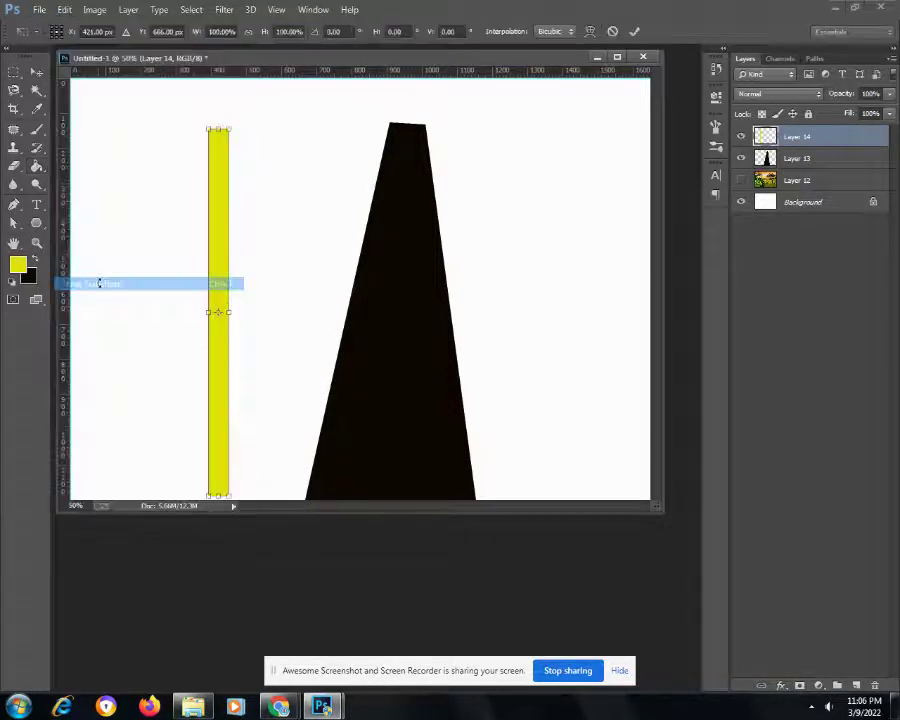
right_click(219, 167)
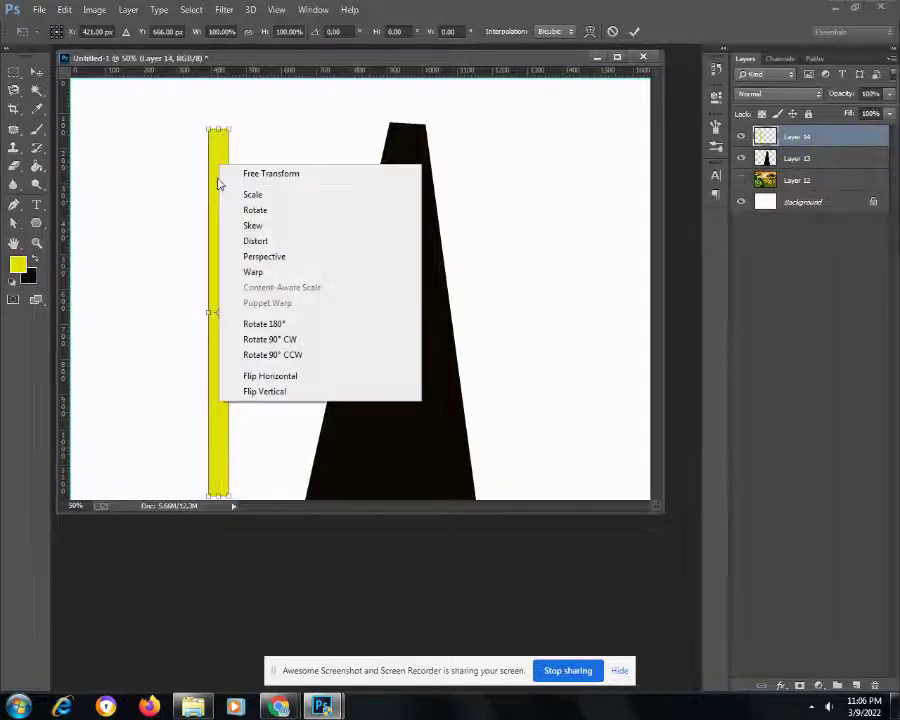
left_click(252, 242)
left_click_drag(228, 130, 217, 131)
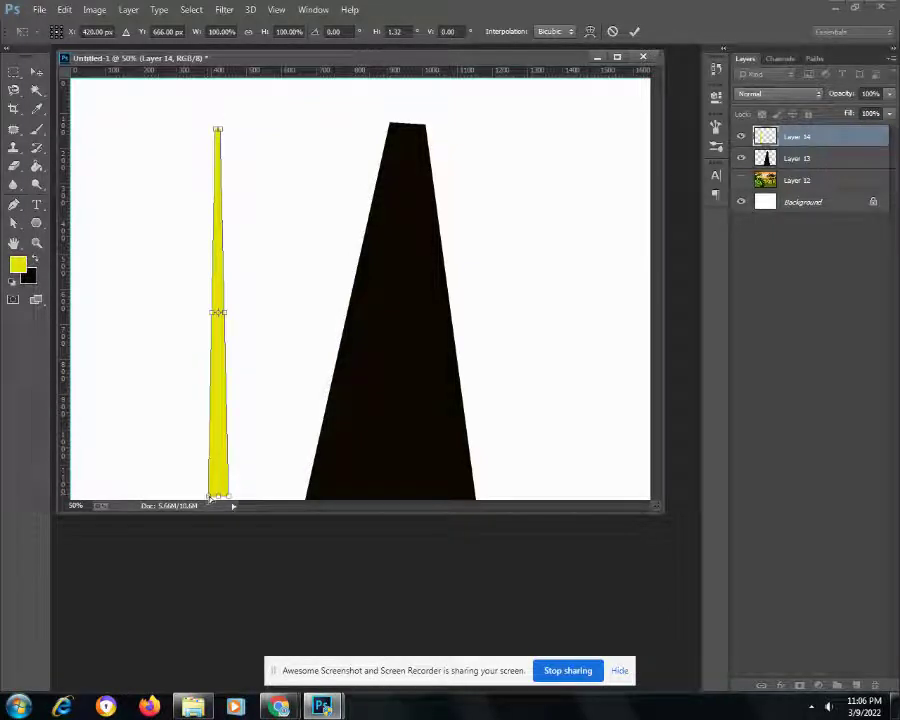
left_click_drag(209, 496, 226, 497)
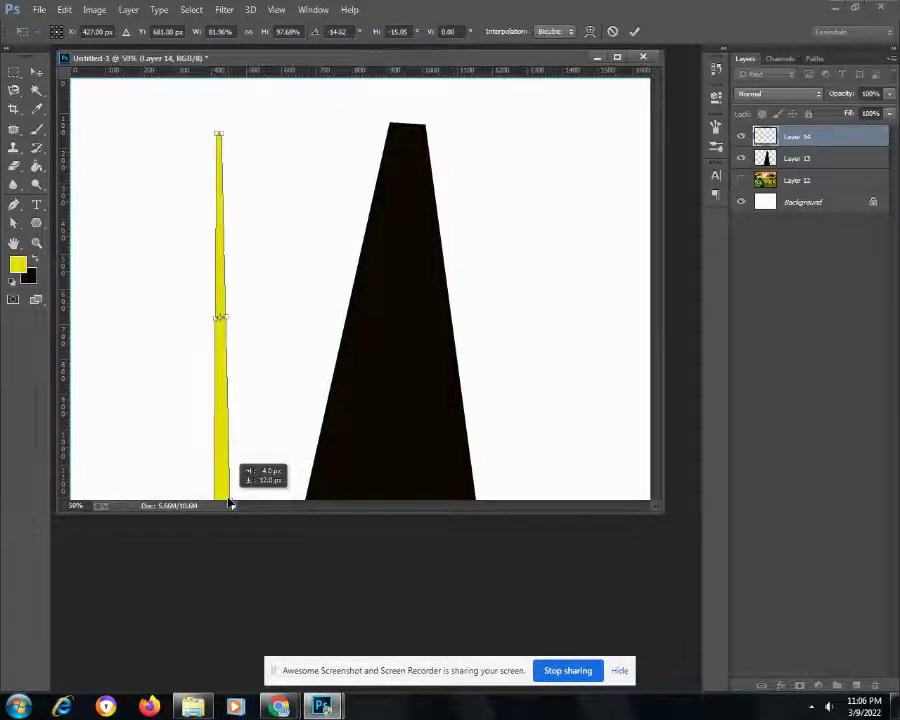
key("Return")
- Move the yellow stripe onto the road and rotate it along the left edge
key("g")
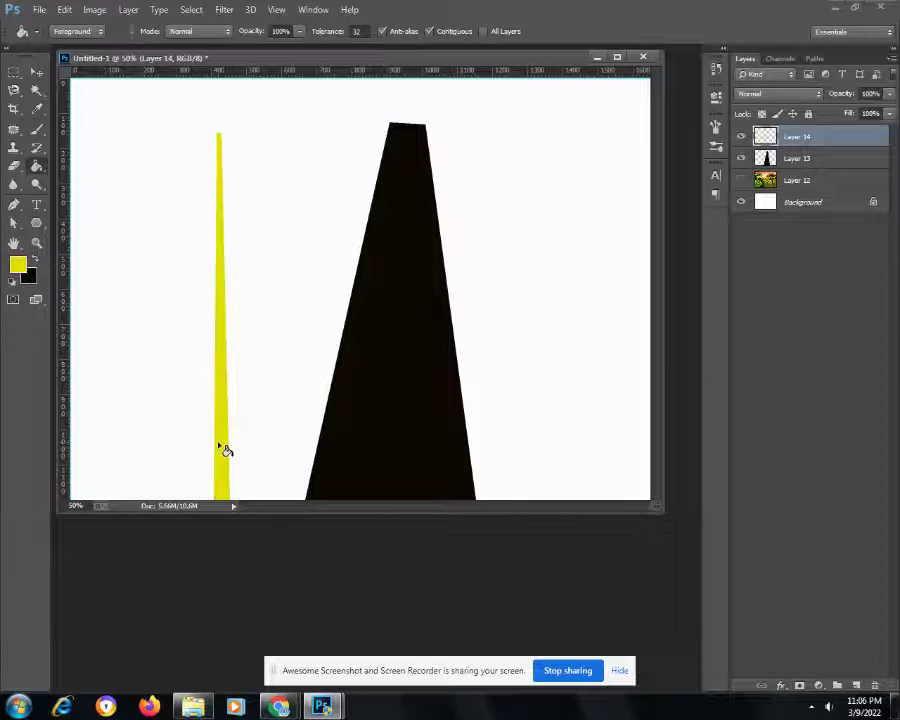
left_click(37, 74)
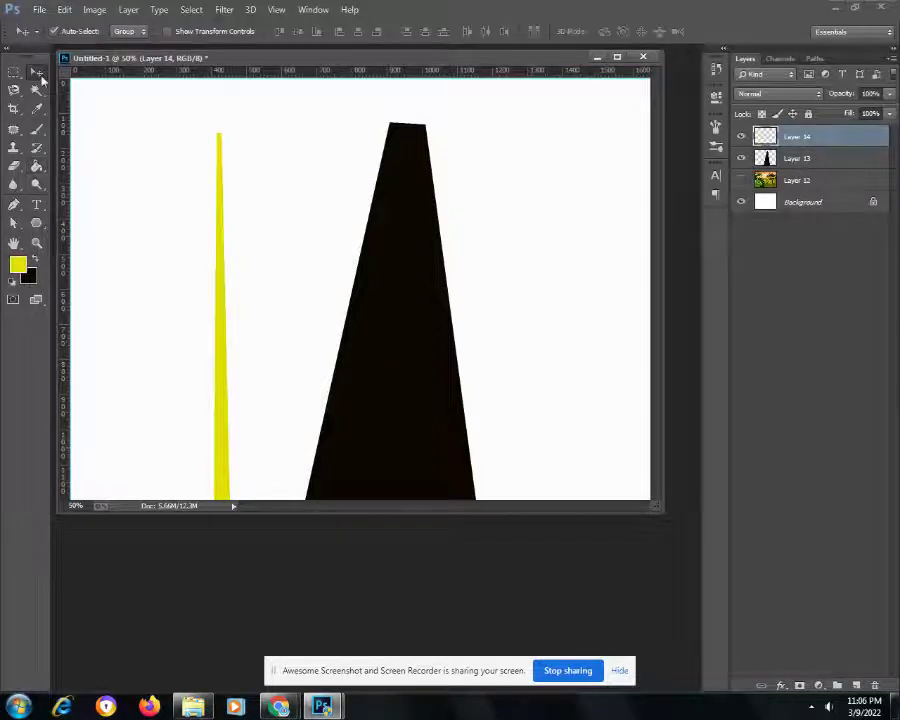
left_click_drag(224, 317, 383, 316)
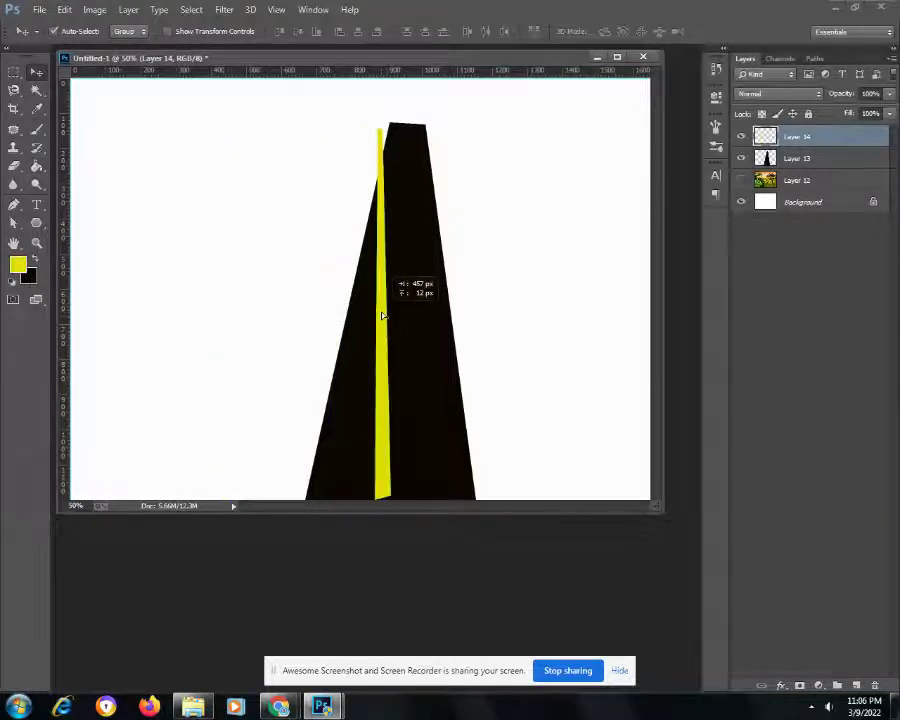
left_click(64, 10)
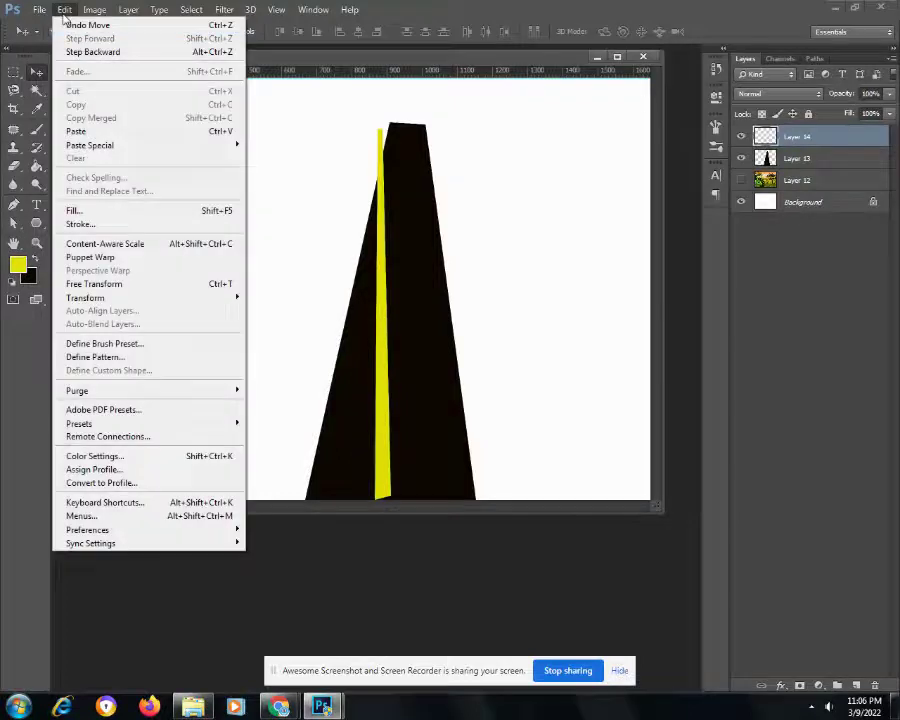
left_click(100, 284)
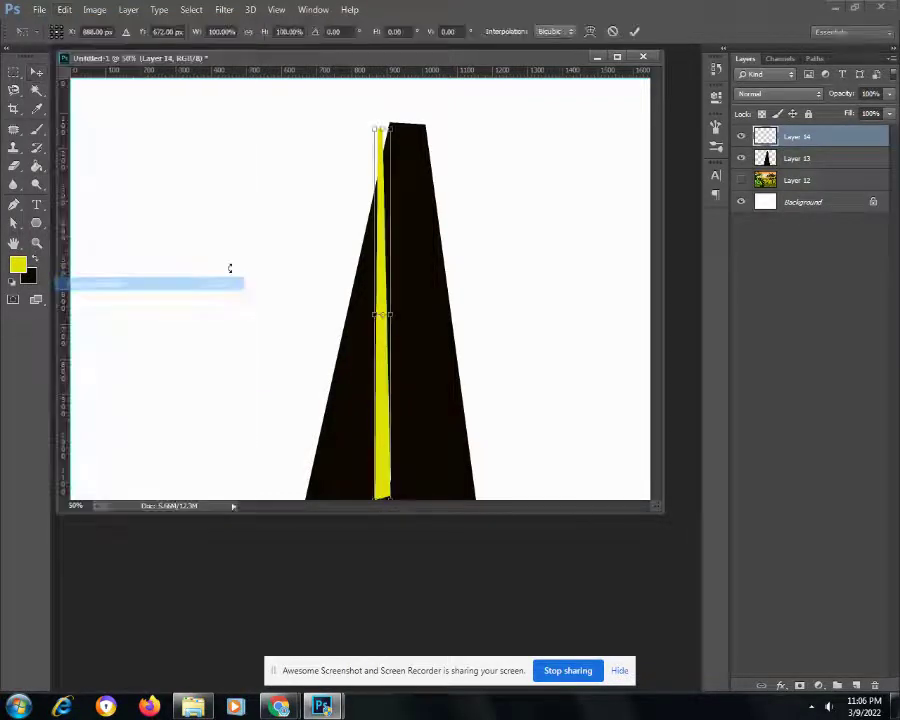
left_click_drag(391, 111, 410, 113)
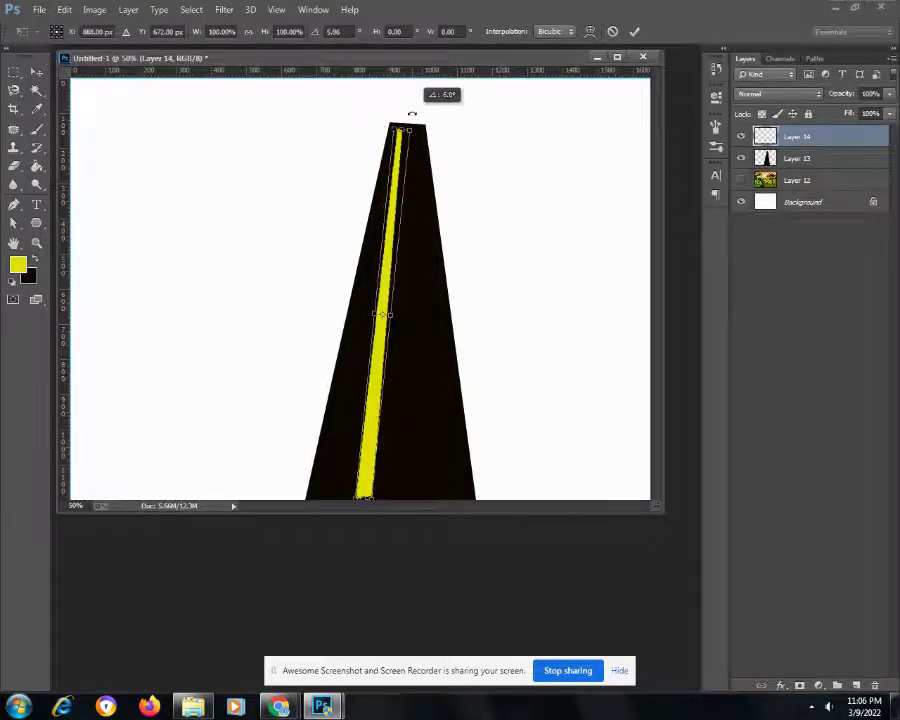
left_click_drag(389, 292, 362, 295)
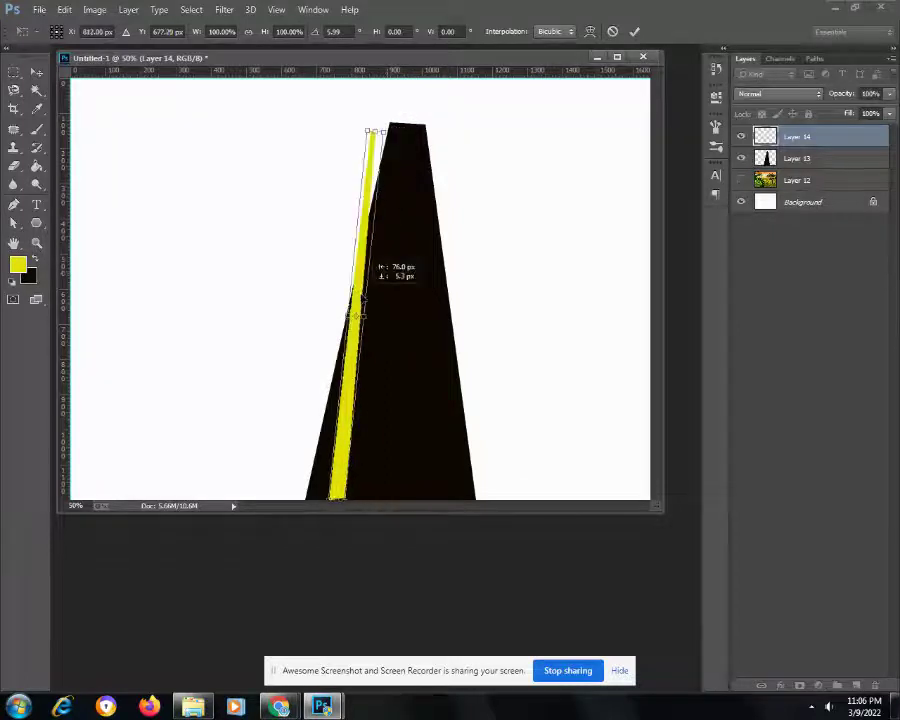
left_click_drag(387, 117, 408, 127)
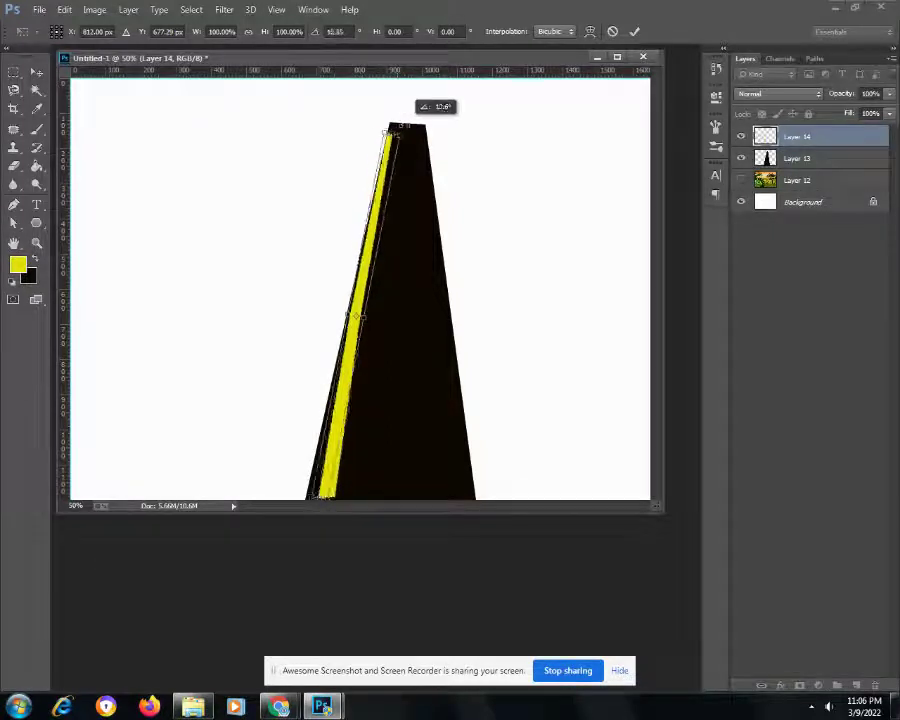
left_click_drag(373, 231, 372, 246)
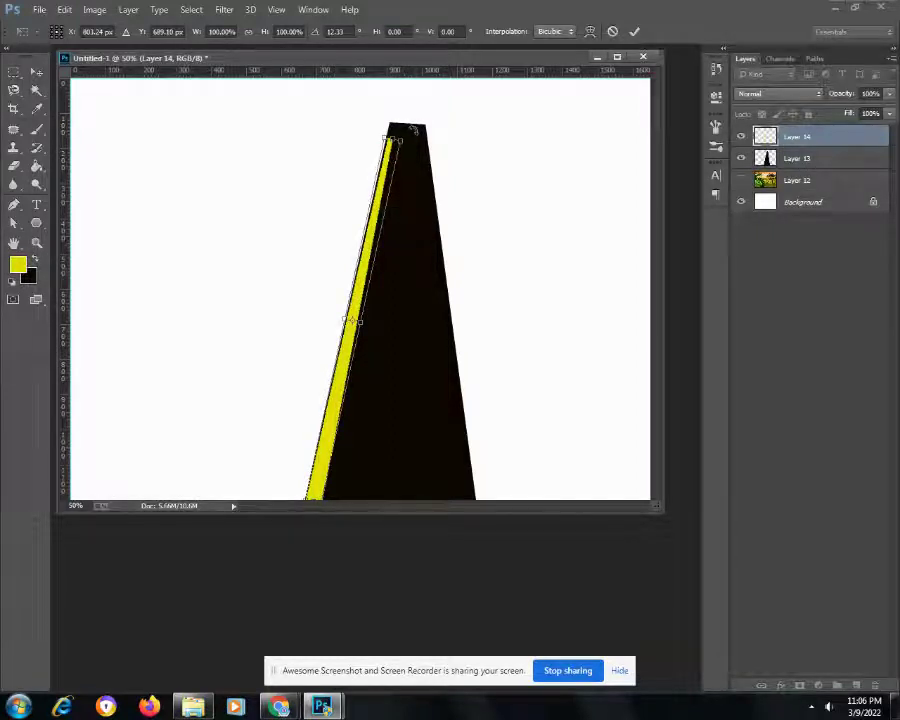
key("Return")
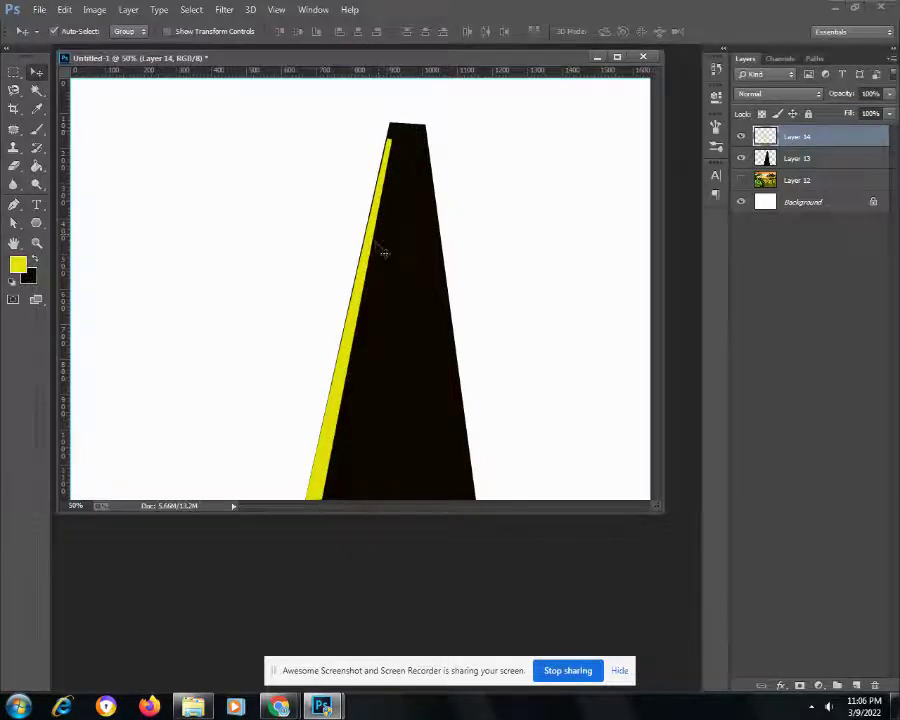
- Nudge the black road under the stripe, then fine-tune the stripe to about -0.77° and 101.66%
left_click(378, 262)
left_click_drag(374, 258, 366, 256)
left_click(366, 256)
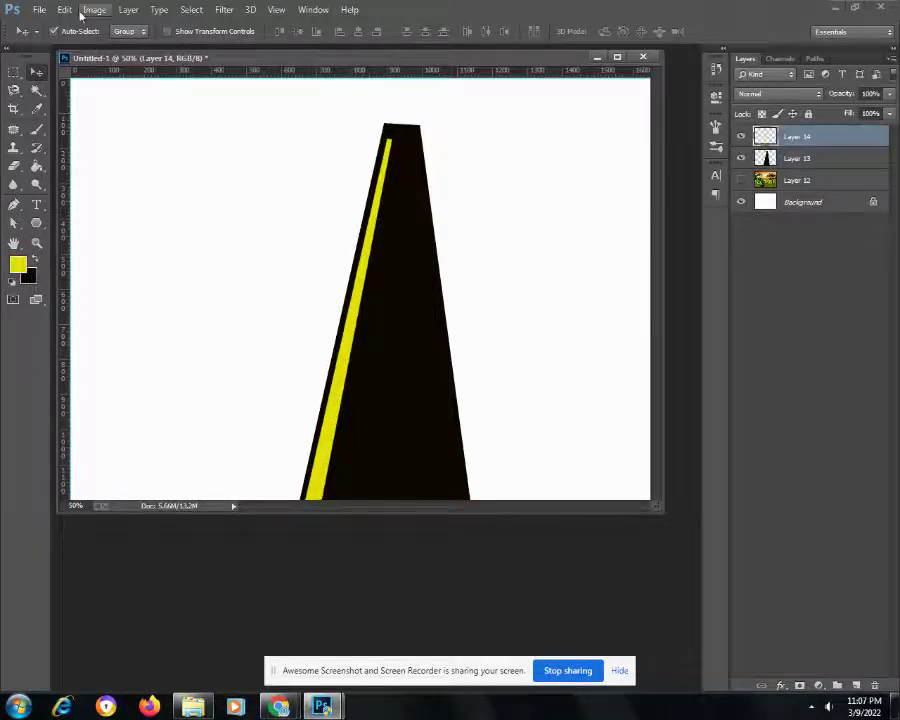
left_click(64, 9)
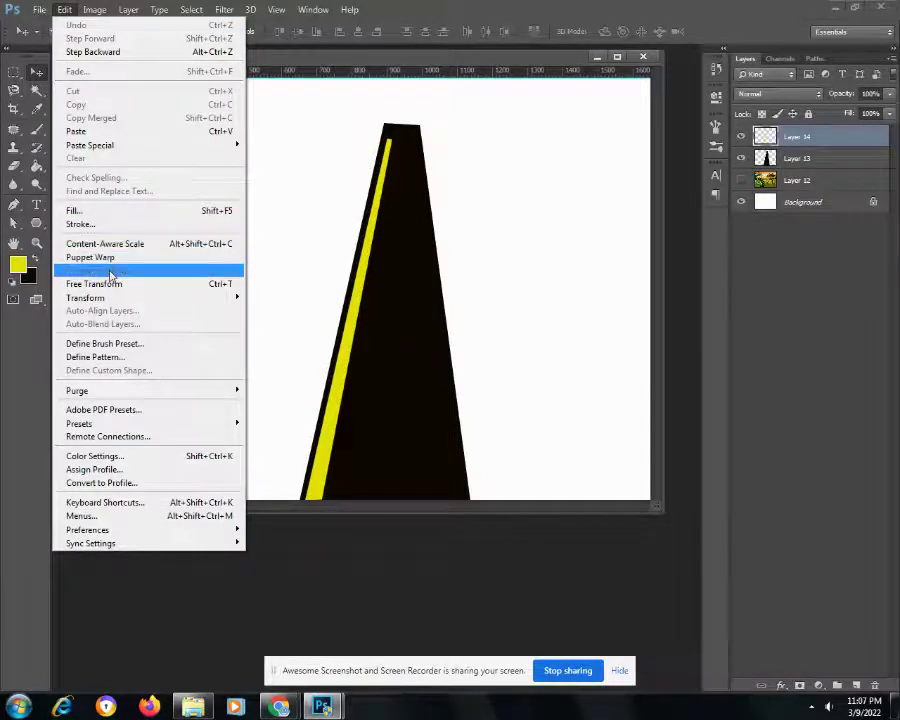
left_click(110, 284)
left_click_drag(402, 131, 404, 131)
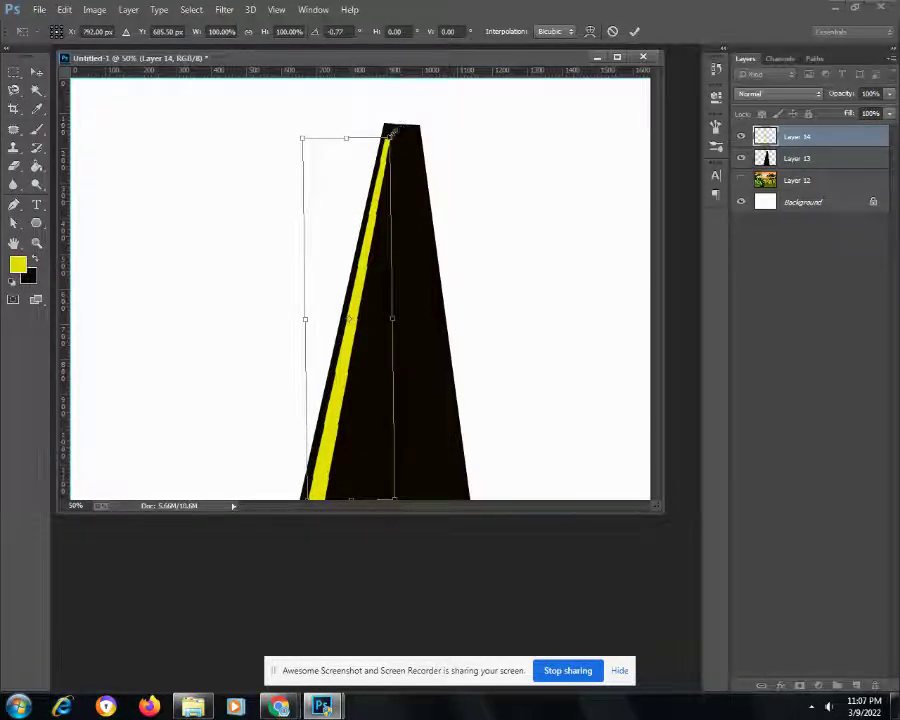
left_click_drag(392, 136, 393, 130)
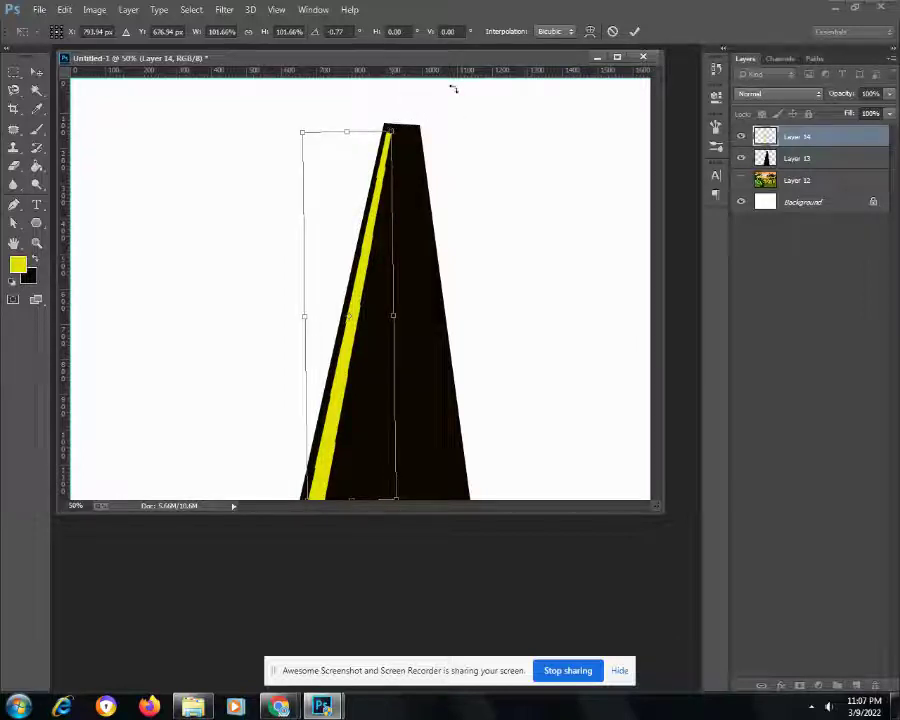
key("Return")
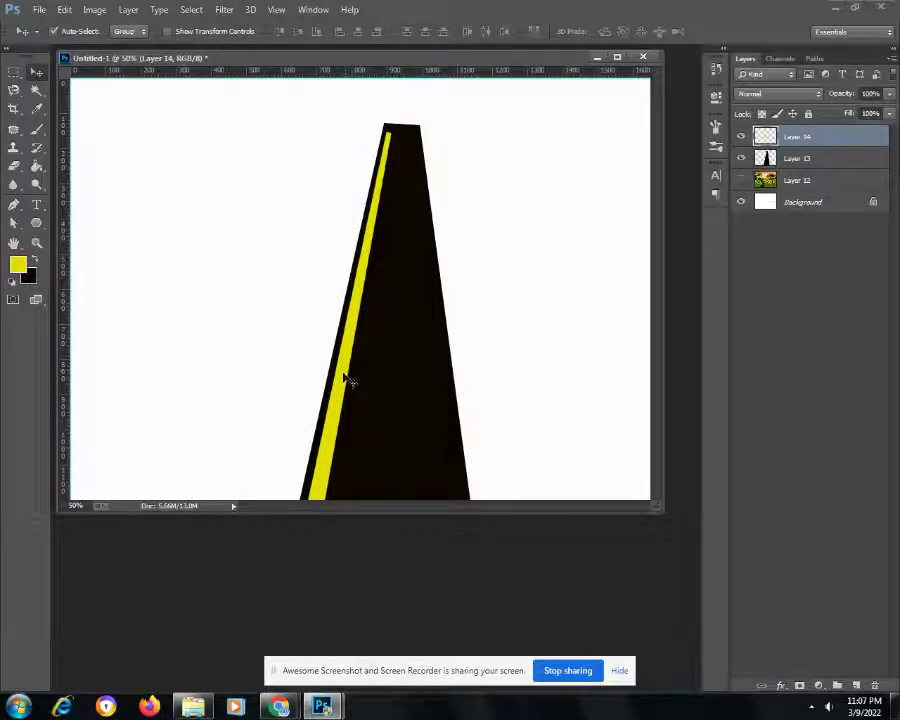
- Duplicate the stripe as Layer 14 copy and move it right onto the road
left_click(128, 10)
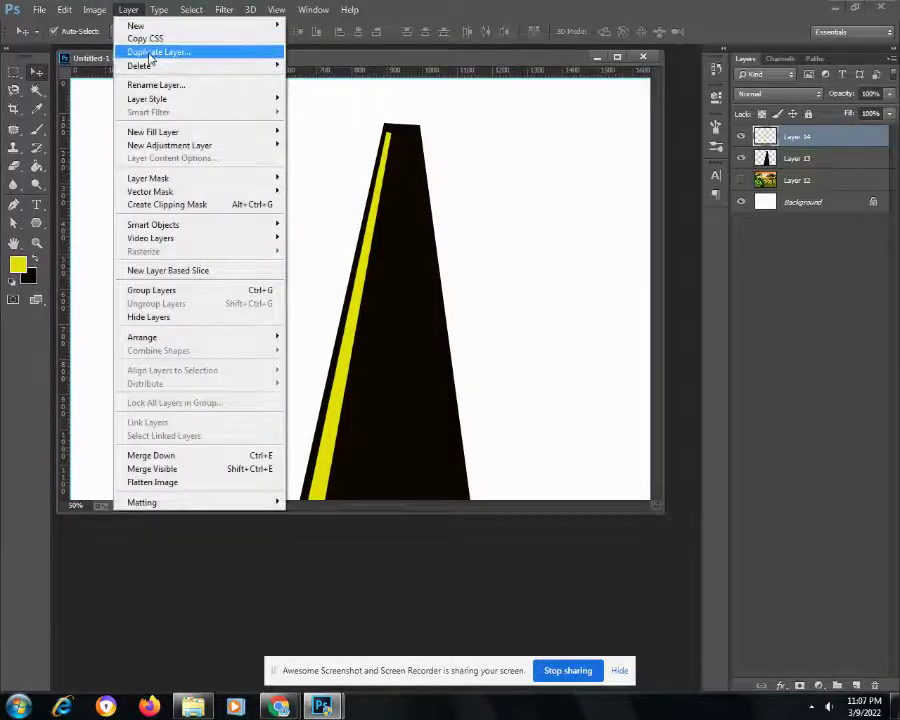
left_click(151, 52)
left_click(570, 219)
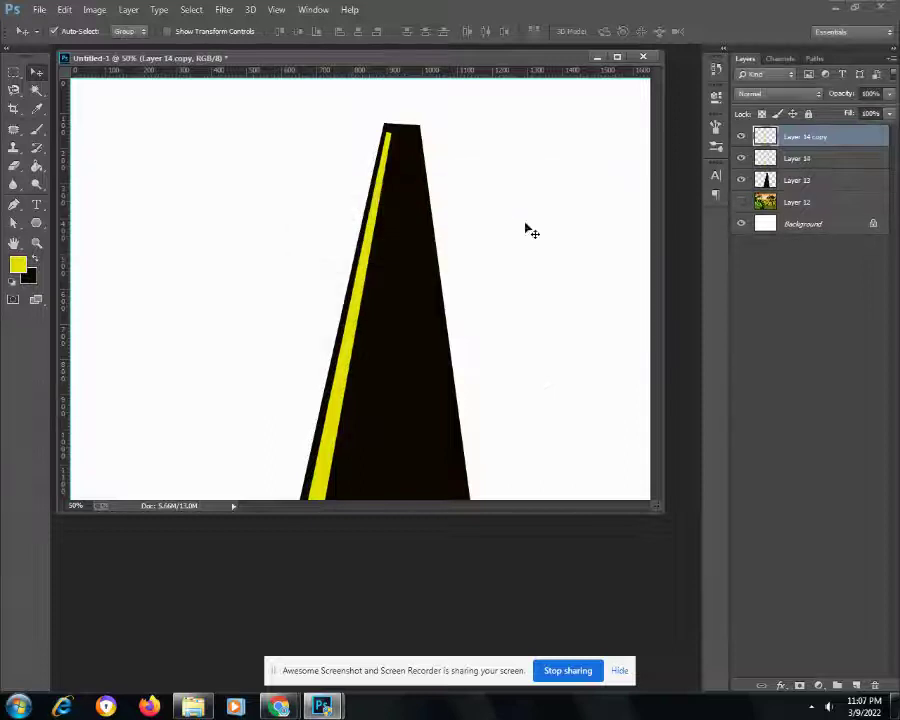
left_click_drag(355, 323, 425, 321)
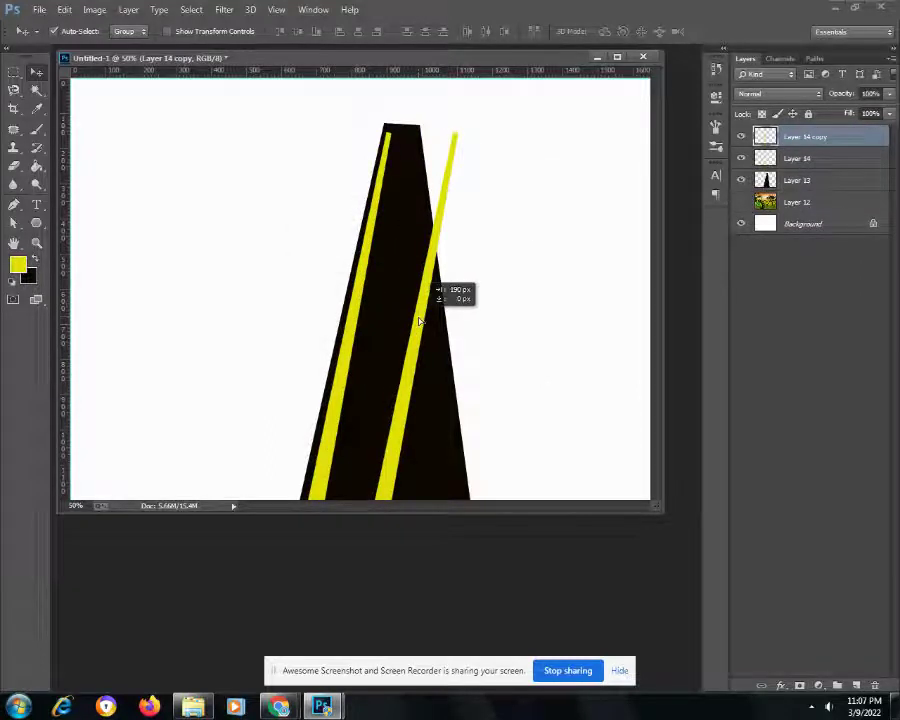
- Rotate and position the stripe copy along the road's right edge, leaning opposite
left_click(64, 10)
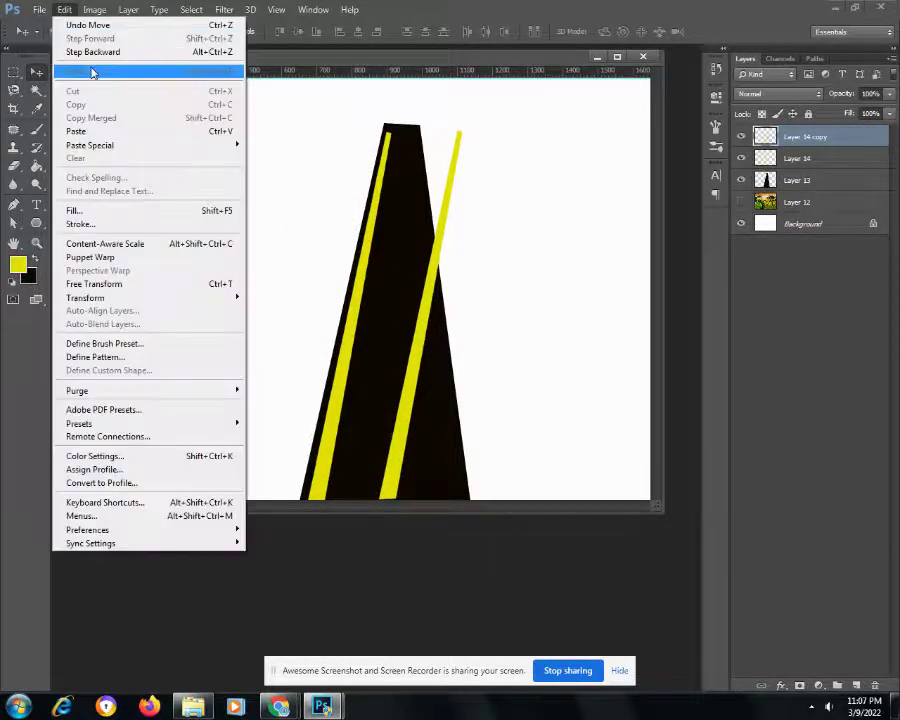
left_click(112, 285)
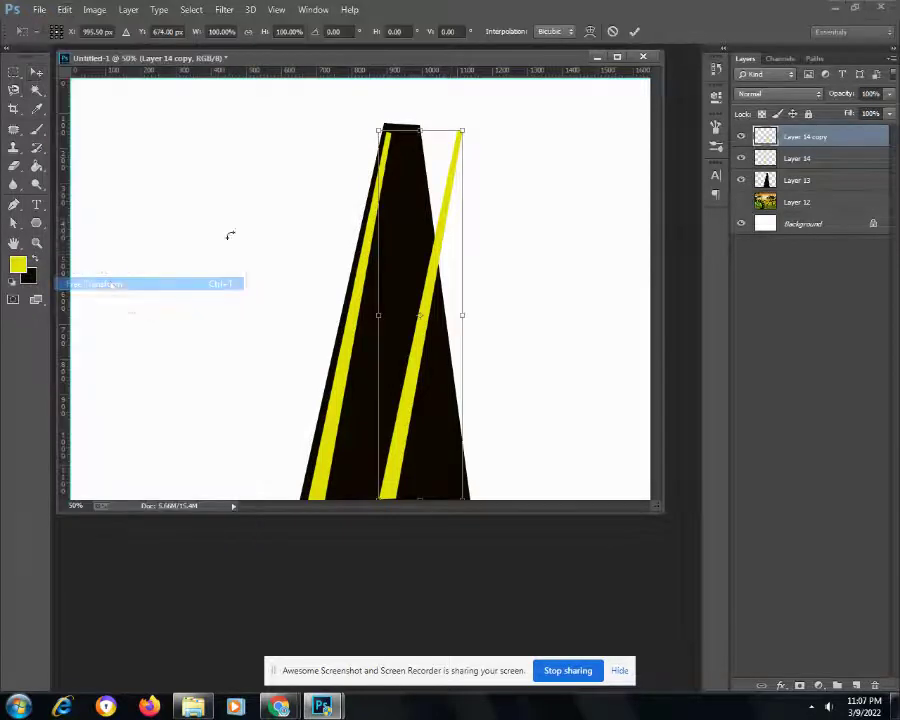
left_click_drag(484, 116, 415, 100)
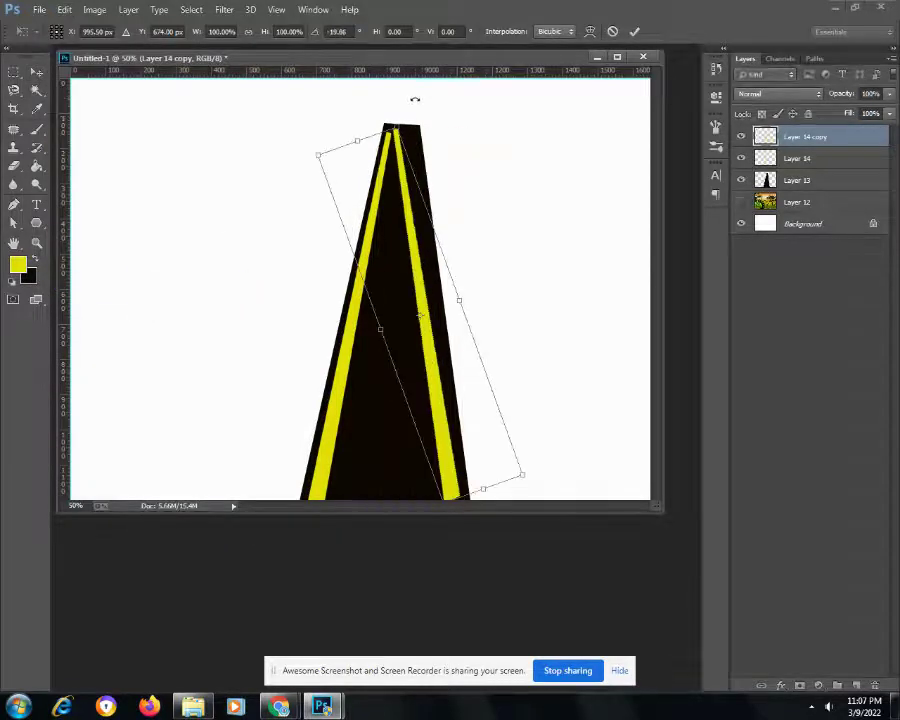
left_click_drag(424, 242, 434, 258)
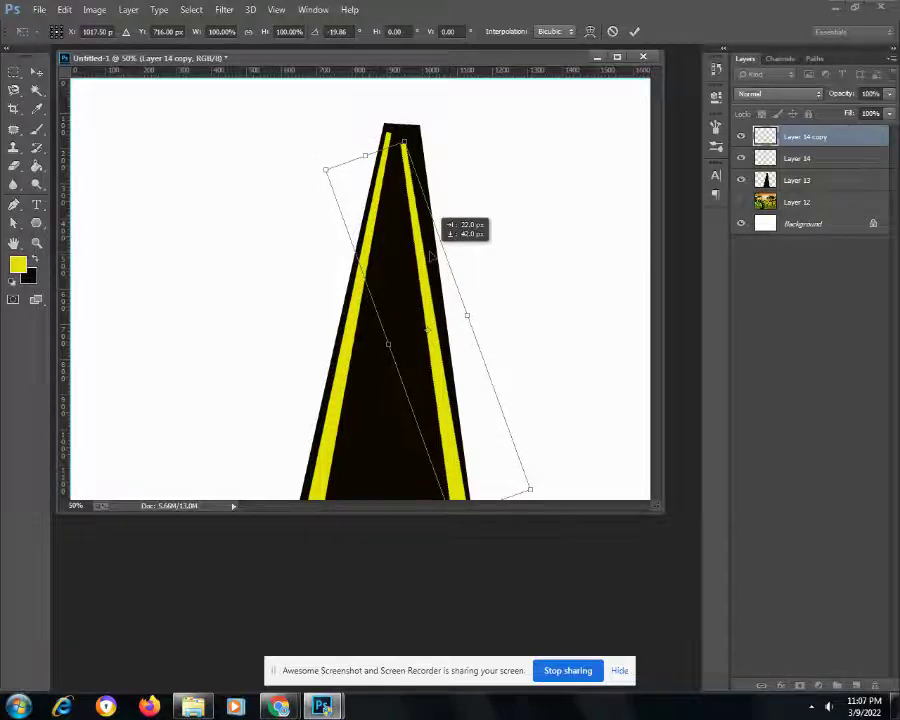
left_click_drag(418, 128, 428, 144)
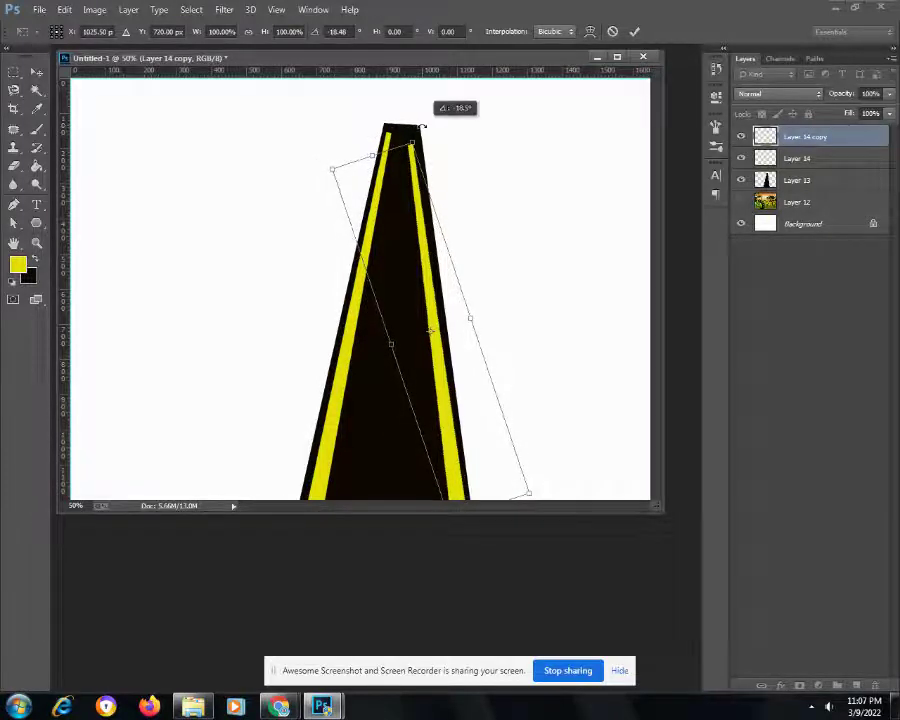
left_click_drag(430, 229, 436, 235)
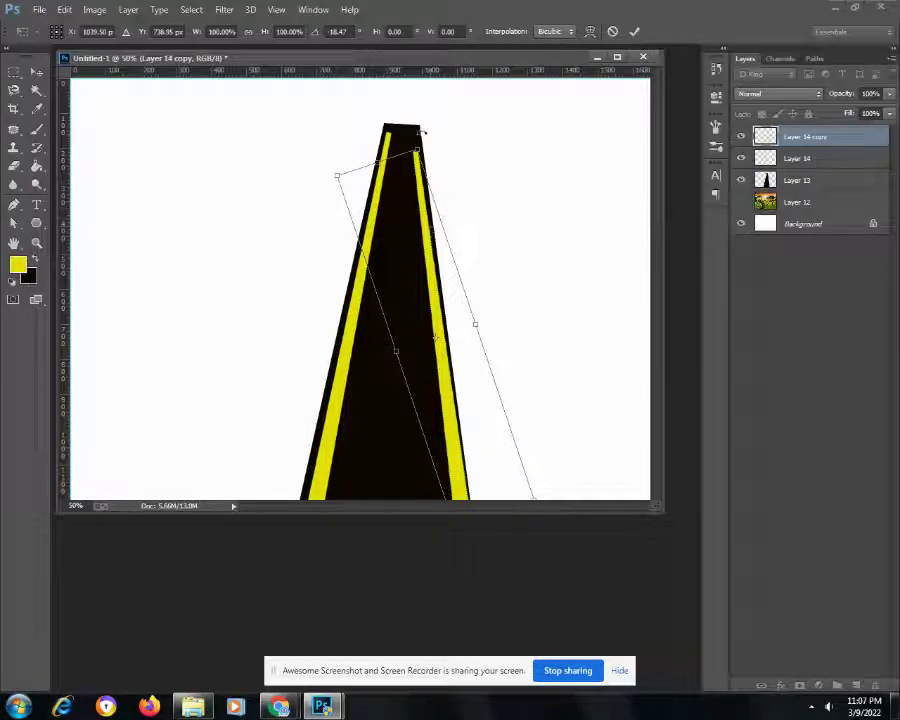
left_click_drag(422, 131, 422, 132)
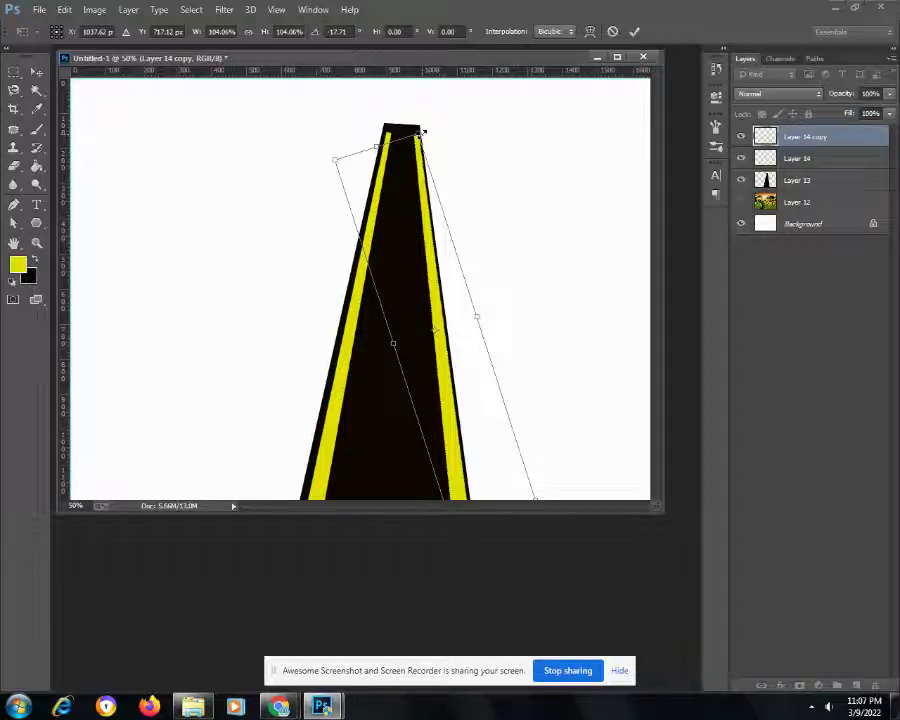
key("Return")
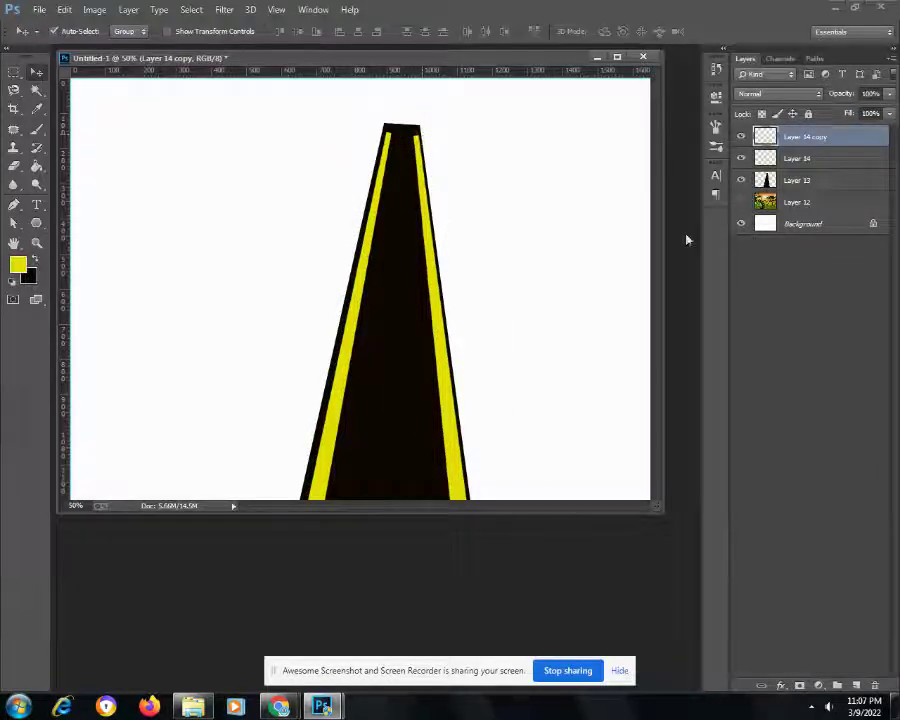
- Mark a small narrow rectangle left of the road and add Layer 15
left_click(606, 306)
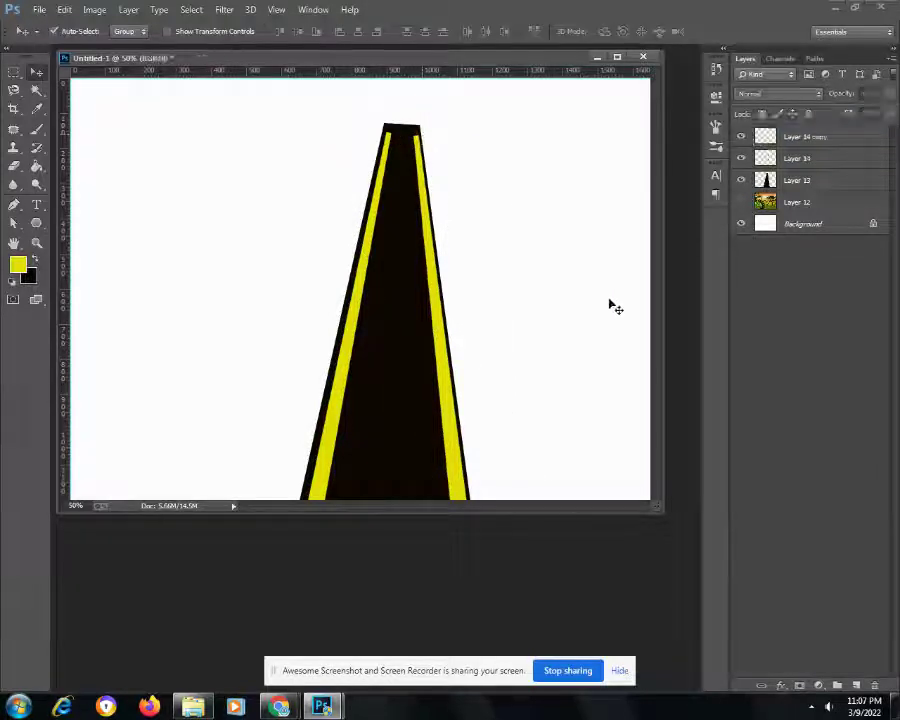
left_click(14, 72)
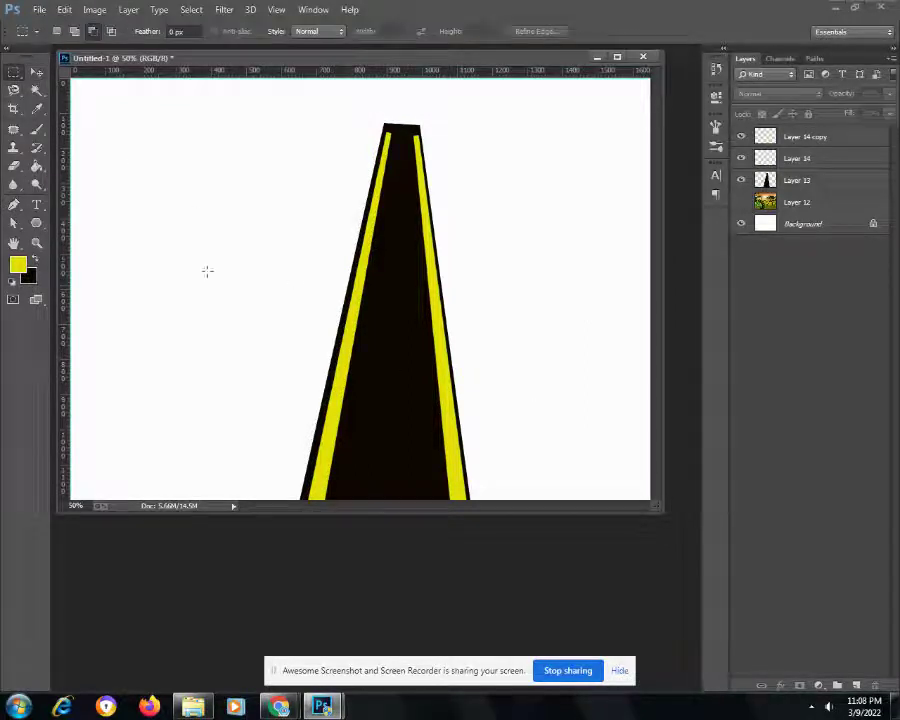
left_click_drag(215, 197, 238, 273)
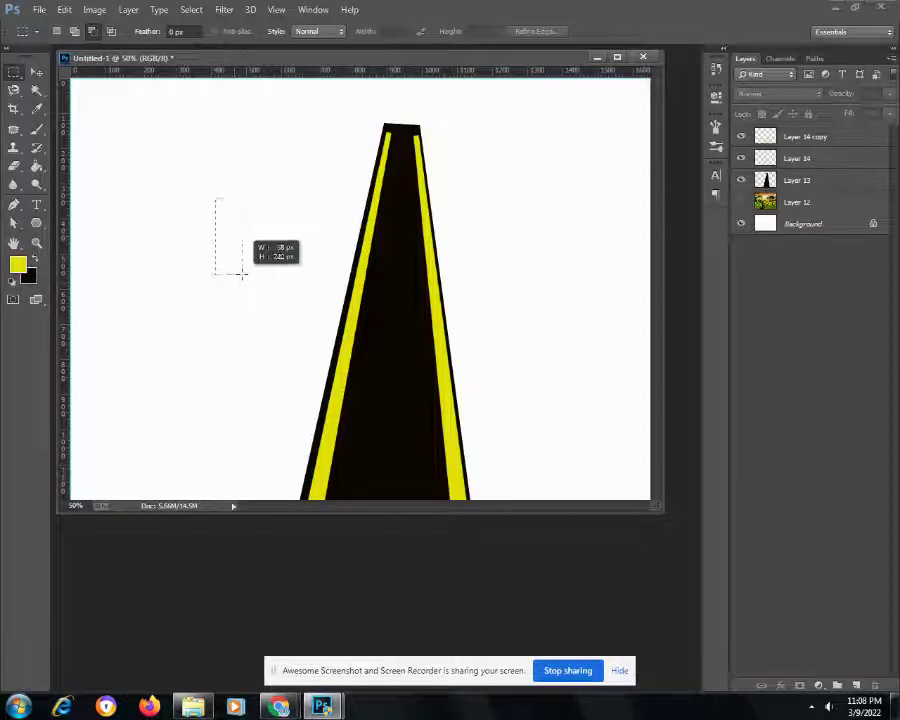
left_click_drag(238, 273, 241, 274)
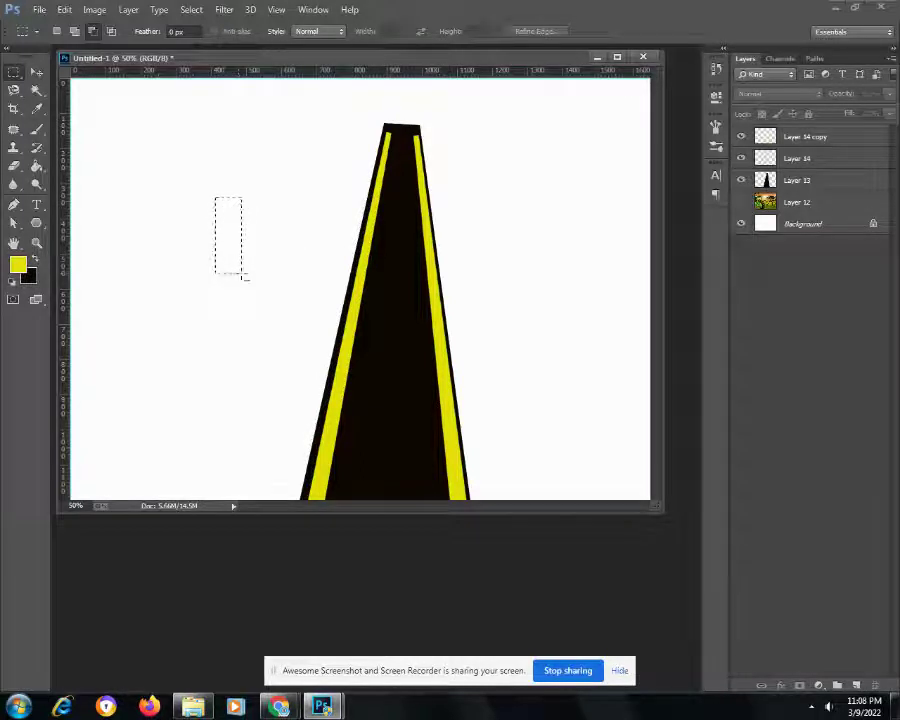
left_click(856, 685)
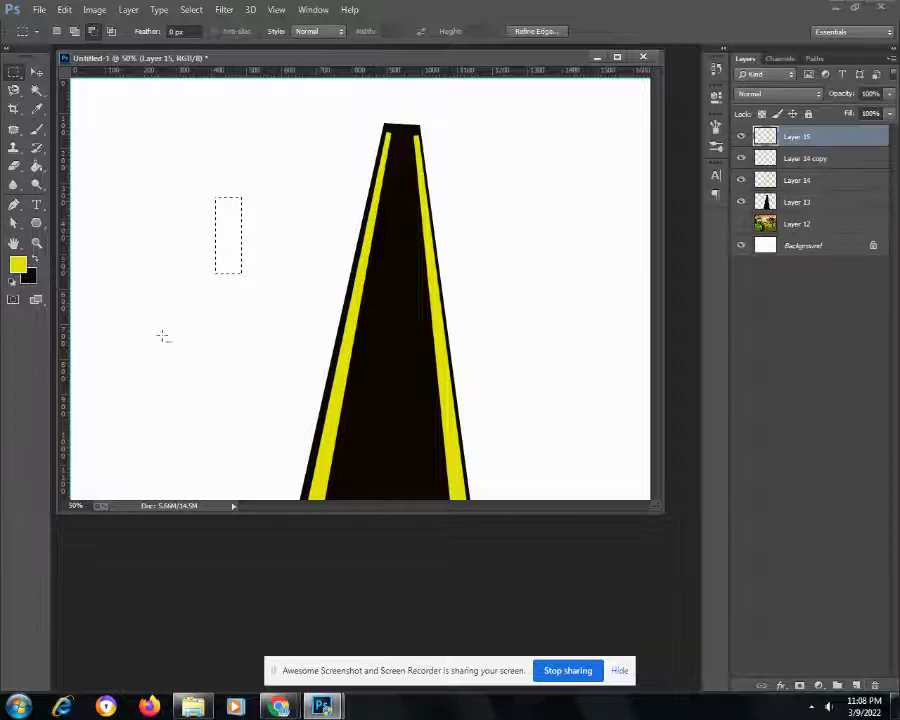
- Bucket-fill the small rectangle yellow, then deselect
left_click(36, 166)
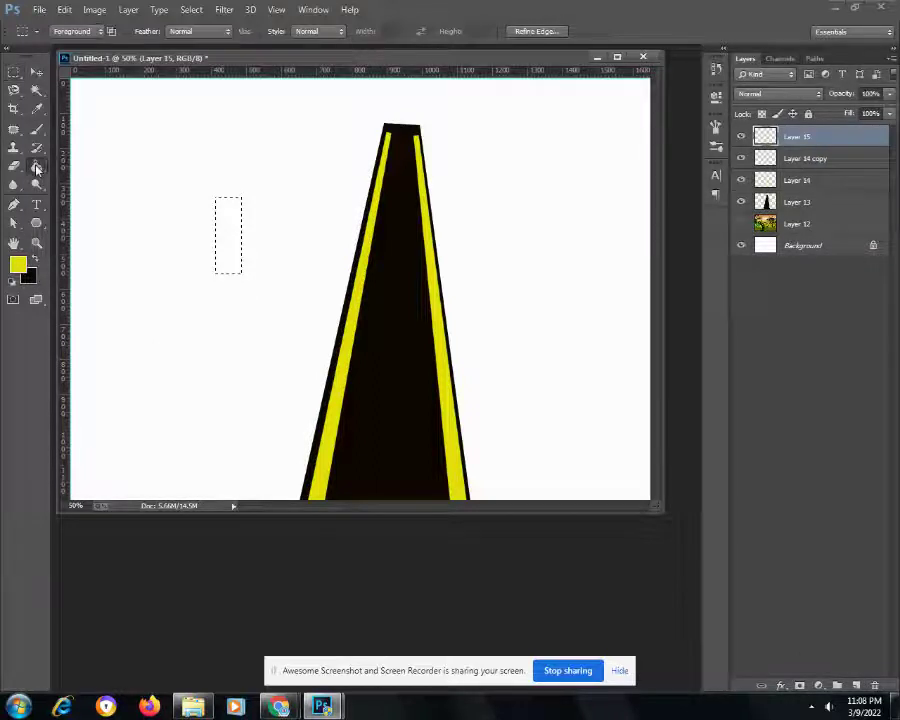
left_click(222, 236)
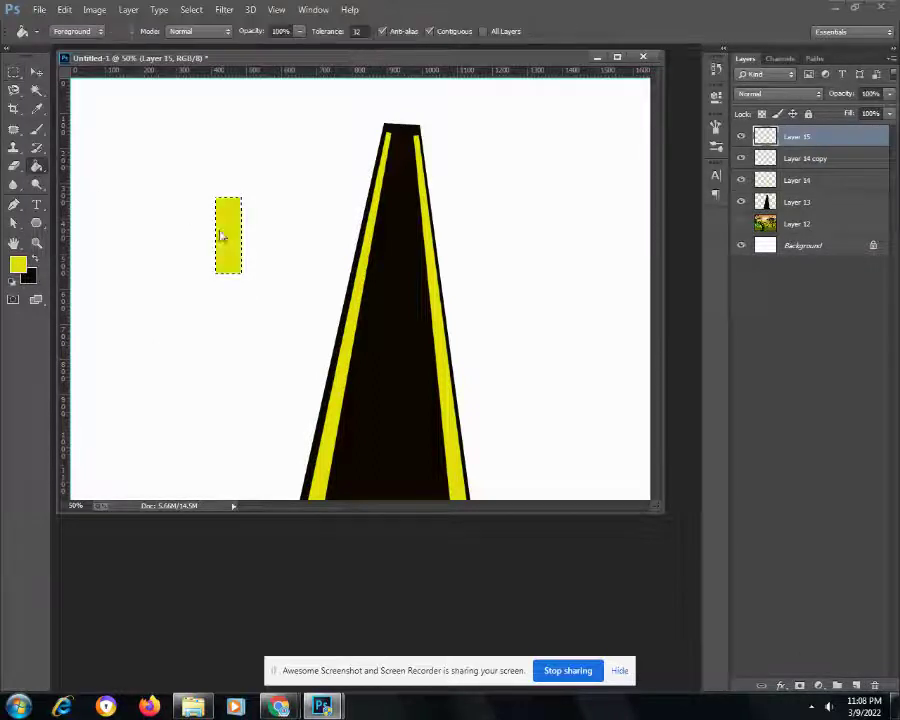
left_click(191, 9)
left_click(206, 40)
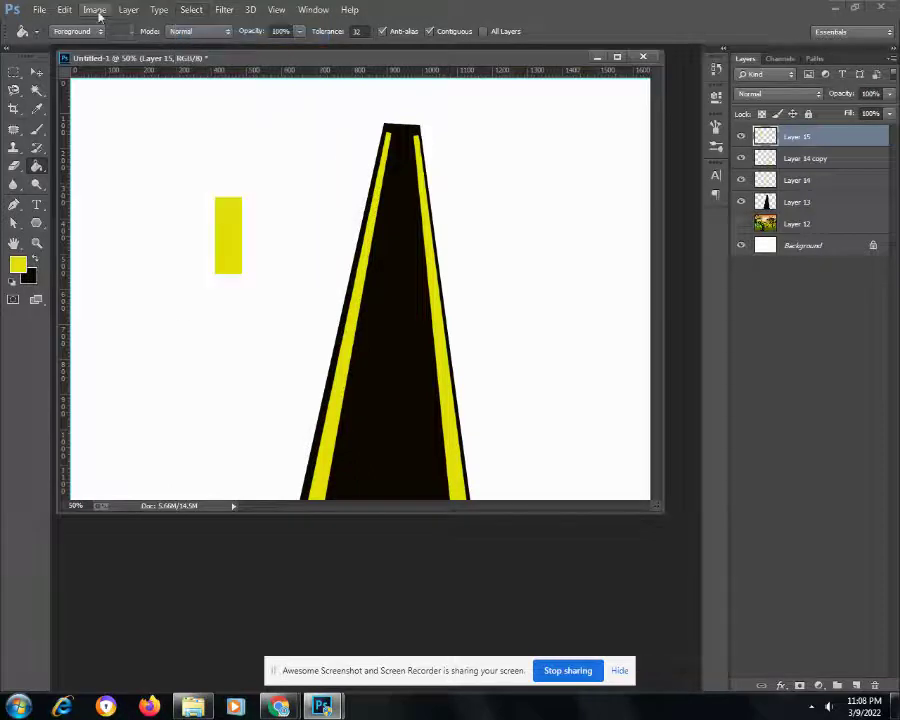
- Distort the yellow rectangle's top inward into a narrow pointed dash
left_click(64, 9)
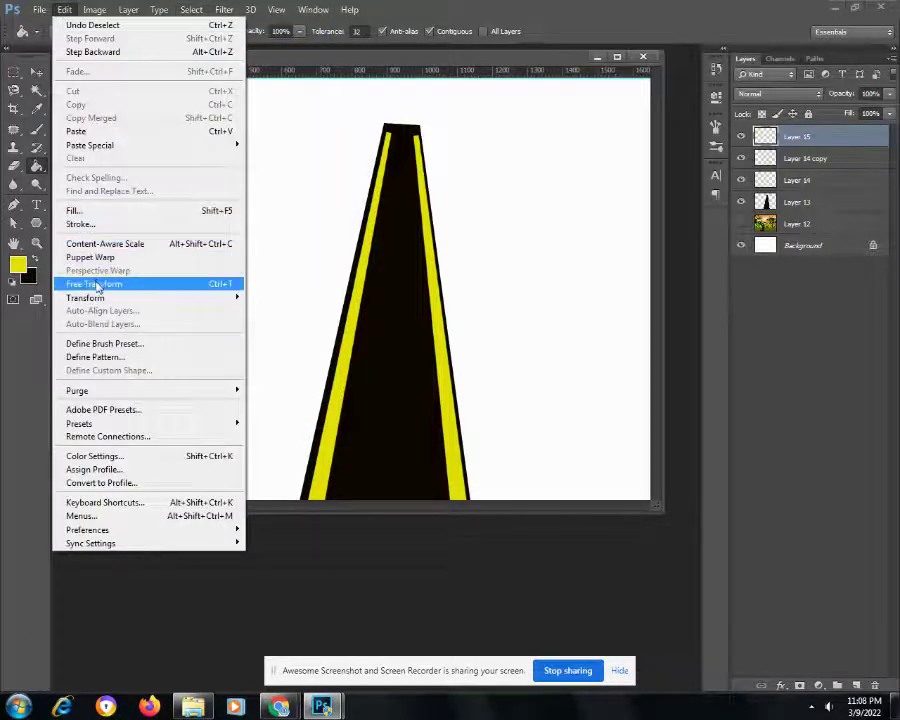
left_click(97, 285)
right_click(228, 227)
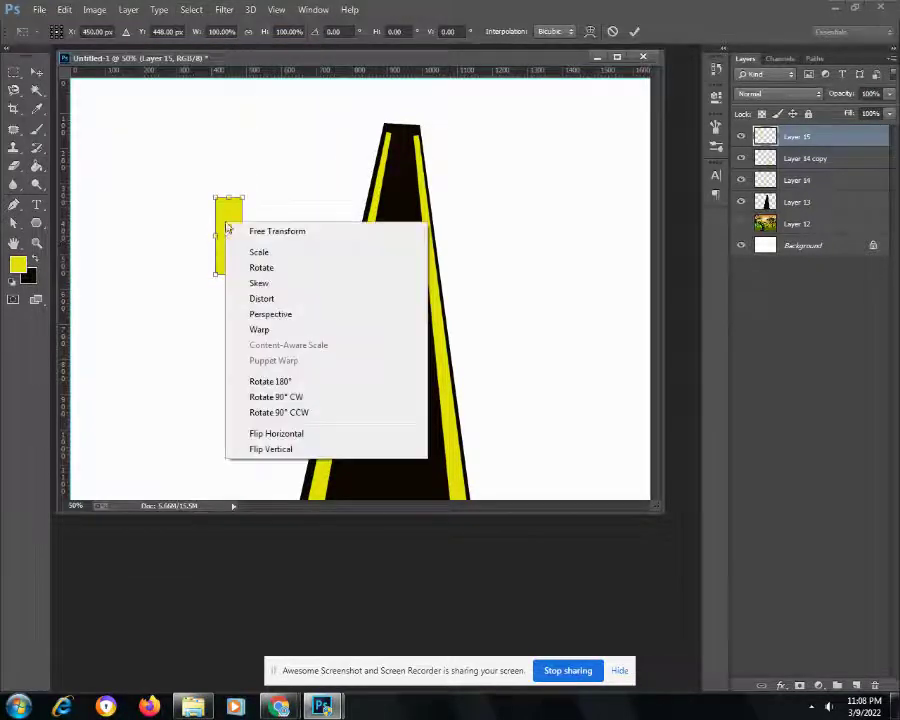
left_click(264, 297)
left_click_drag(243, 197, 228, 202)
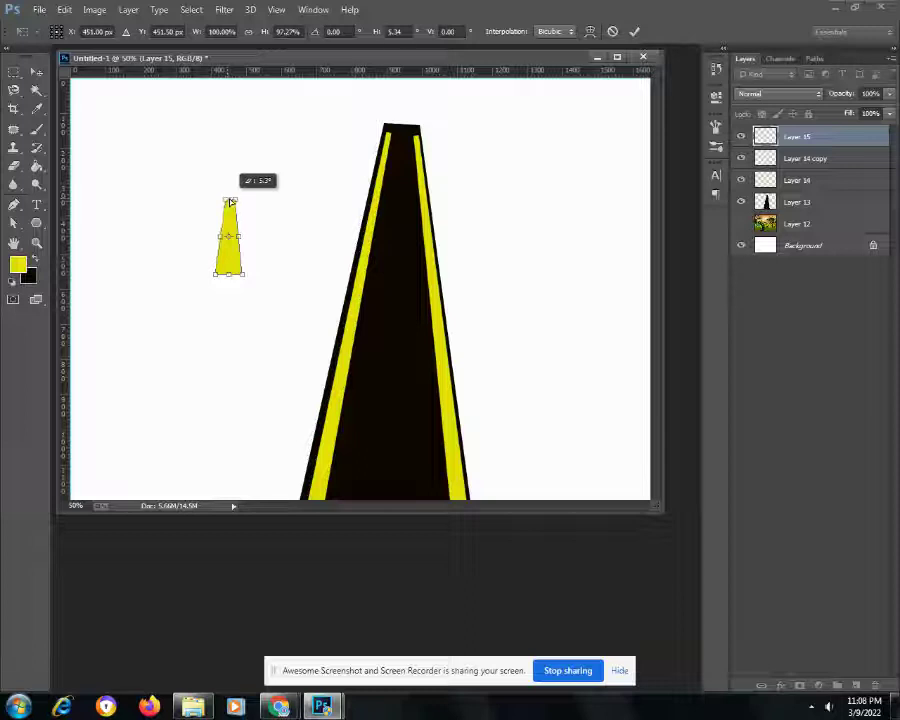
left_click_drag(230, 202, 232, 203)
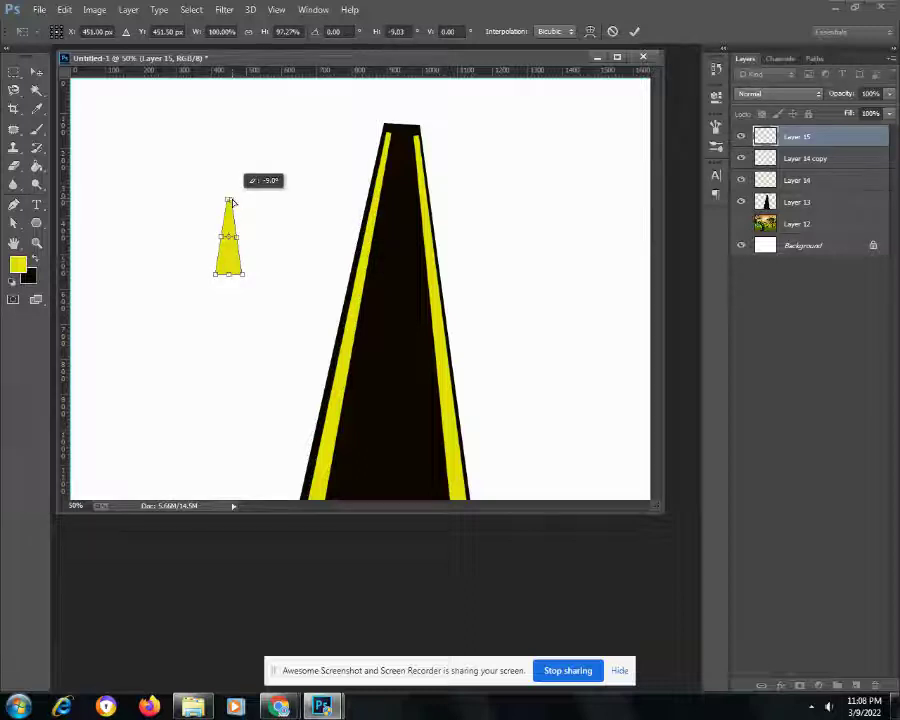
- Move the yellow dash to mid-road near the bottom and scale it down to about 70%
key("Return")
key("g")
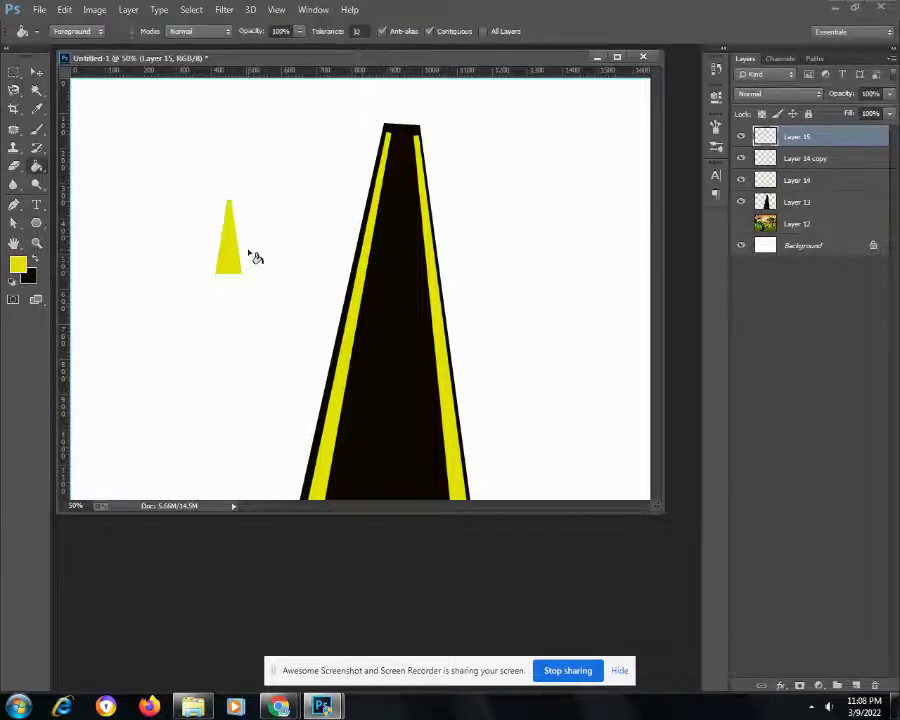
key("v")
mouse_move(234, 242)
left_mouse_down()
mouse_move(420, 432)
mouse_move(393, 467)
left_mouse_up()
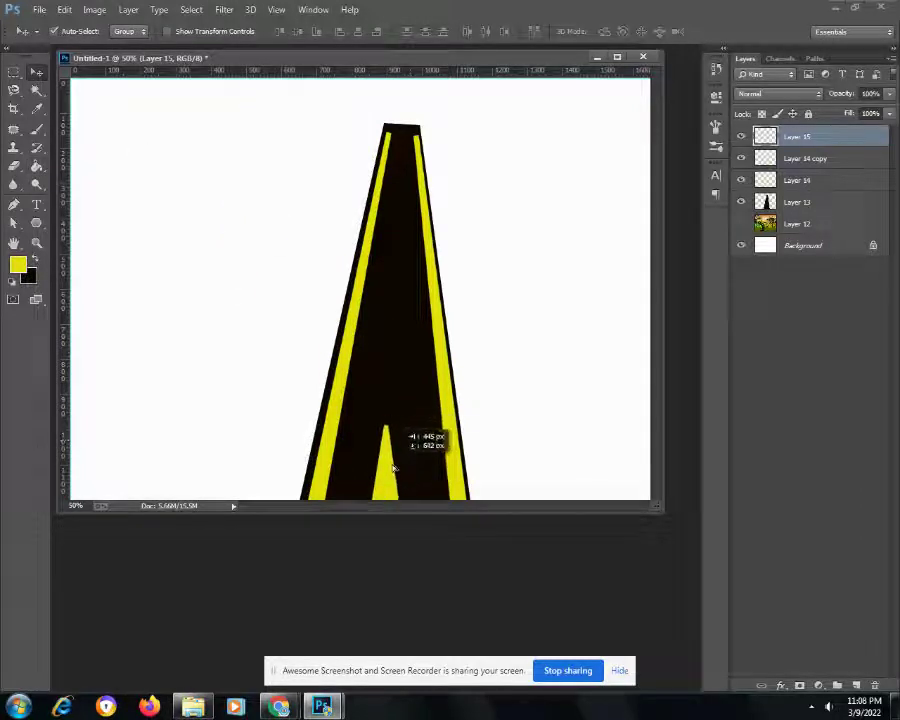
left_click(64, 9)
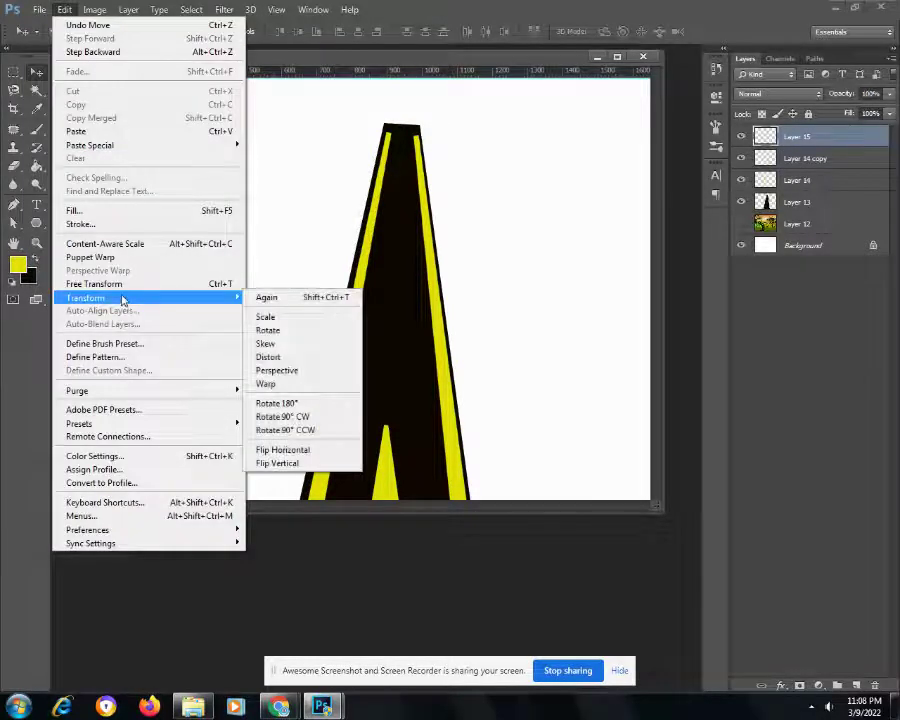
left_click(110, 283)
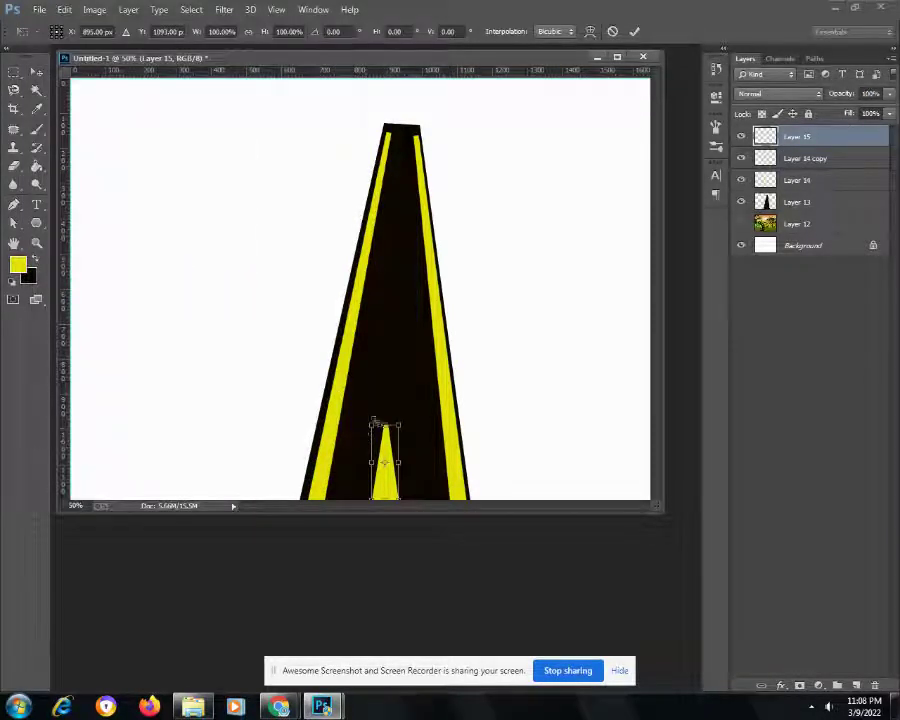
mouse_move(396, 427)
left_mouse_down()
mouse_move(391, 448)
mouse_move(400, 441)
left_mouse_up()
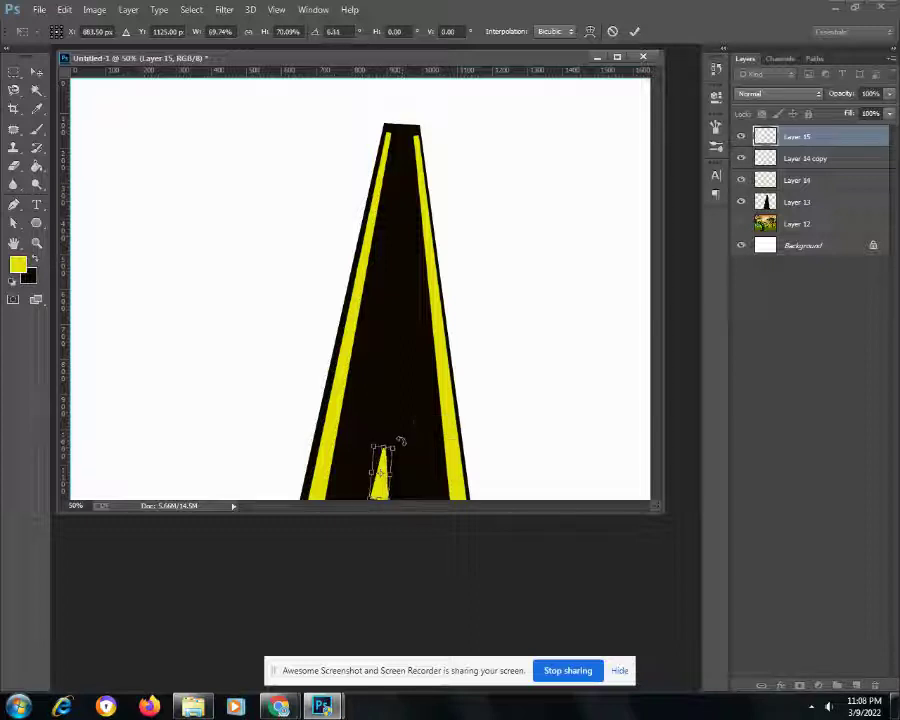
key("Return")
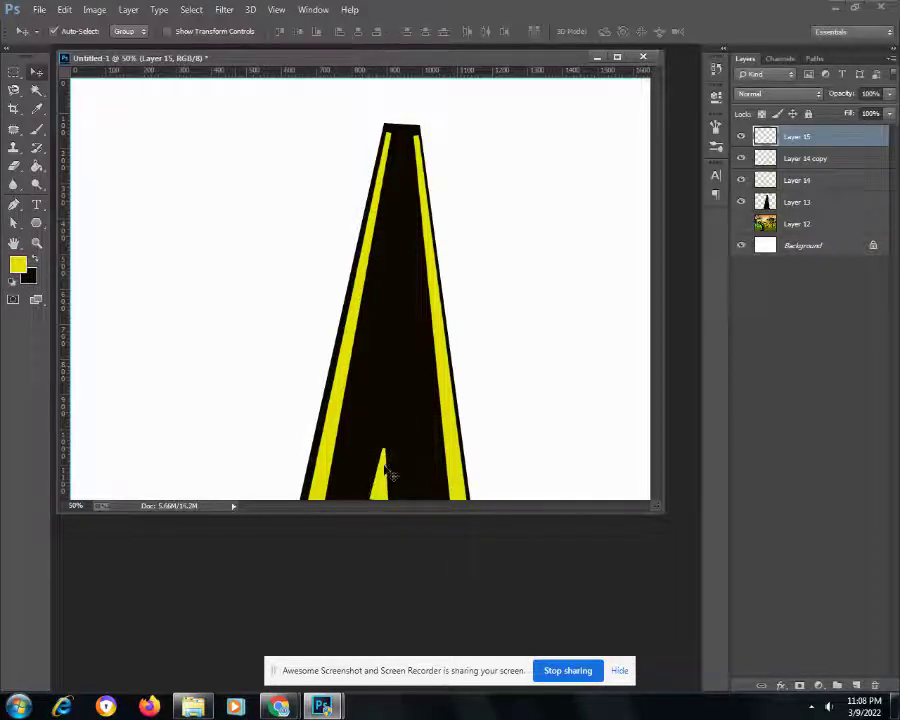
left_click(65, 12)
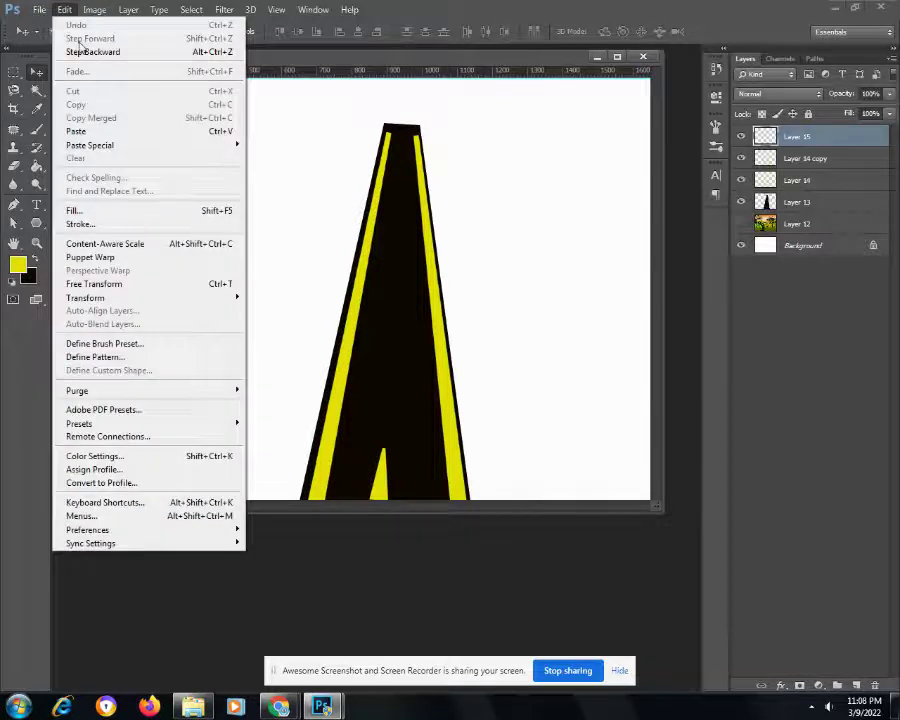
- Duplicate the dash layer twice, placing each copy farther up the road's centre
left_click(128, 9)
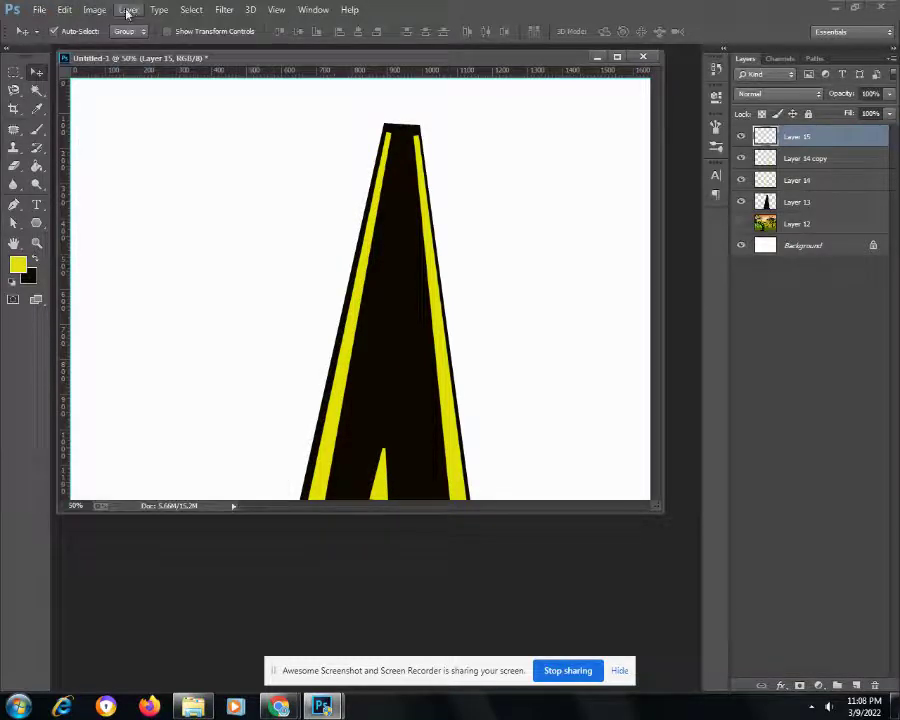
left_click(160, 52)
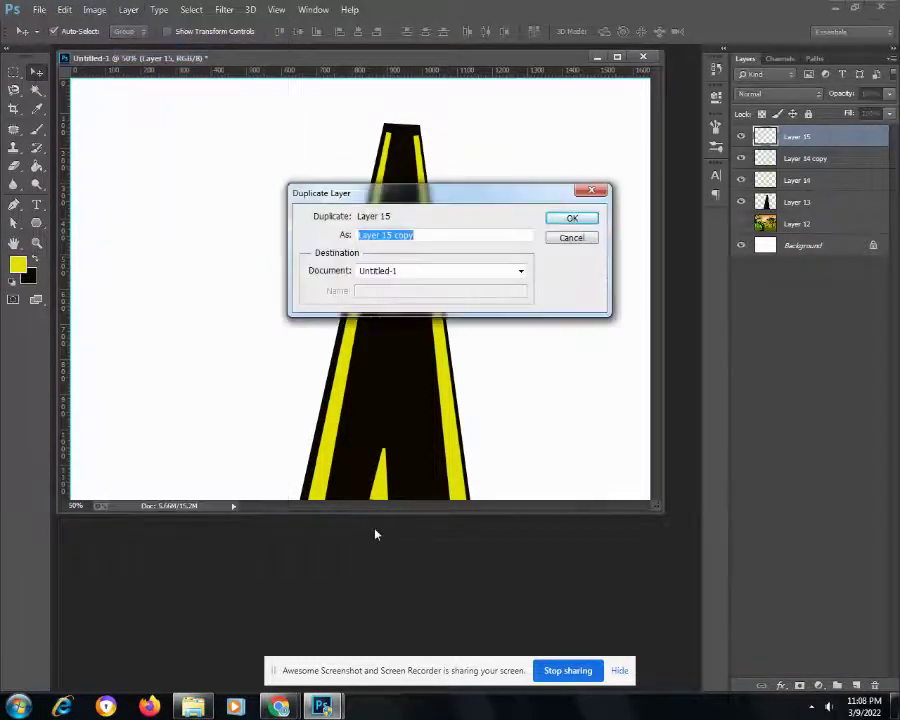
left_click(571, 219)
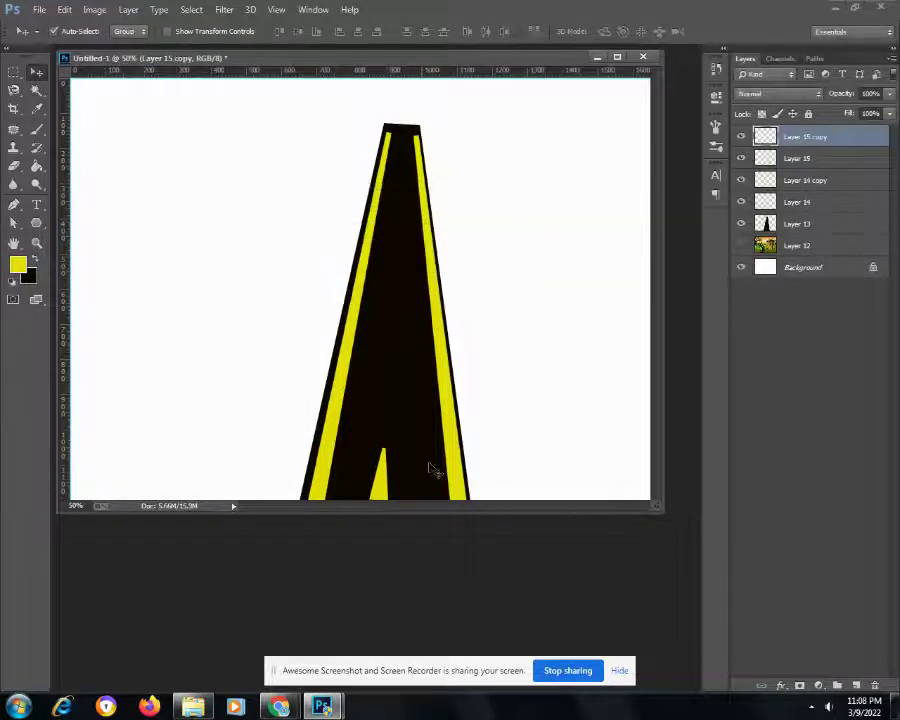
left_click_drag(390, 492, 398, 428)
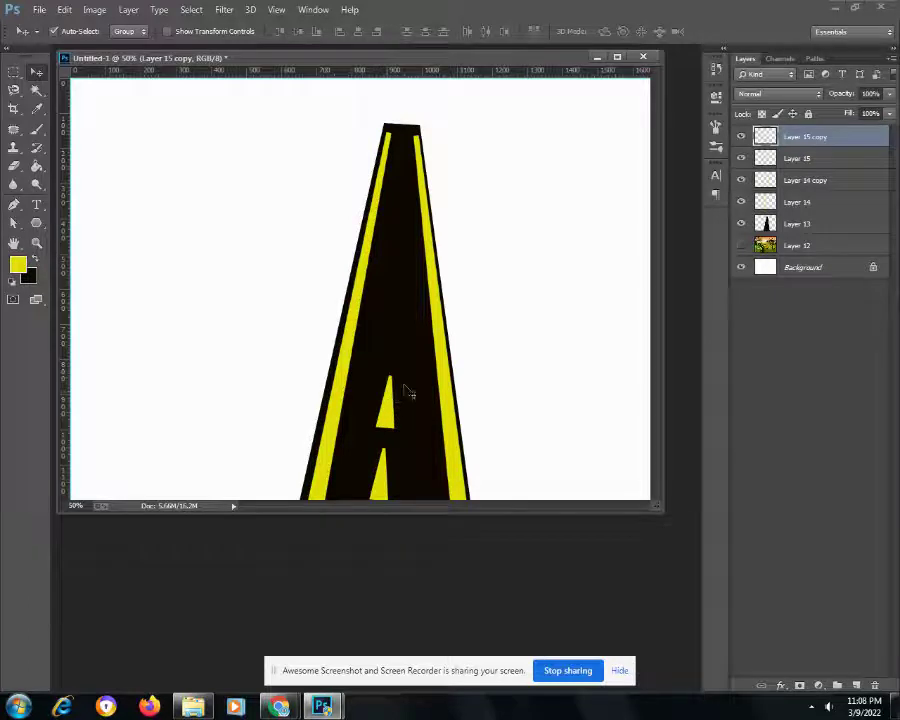
left_click(128, 10)
left_click(160, 52)
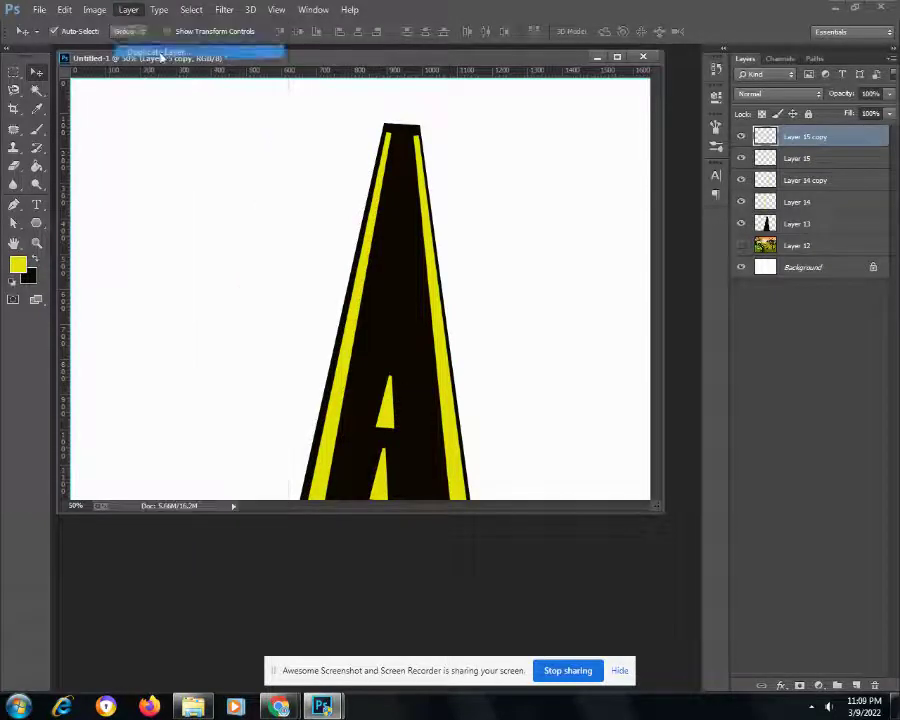
left_click(571, 218)
left_click_drag(393, 436, 395, 358)
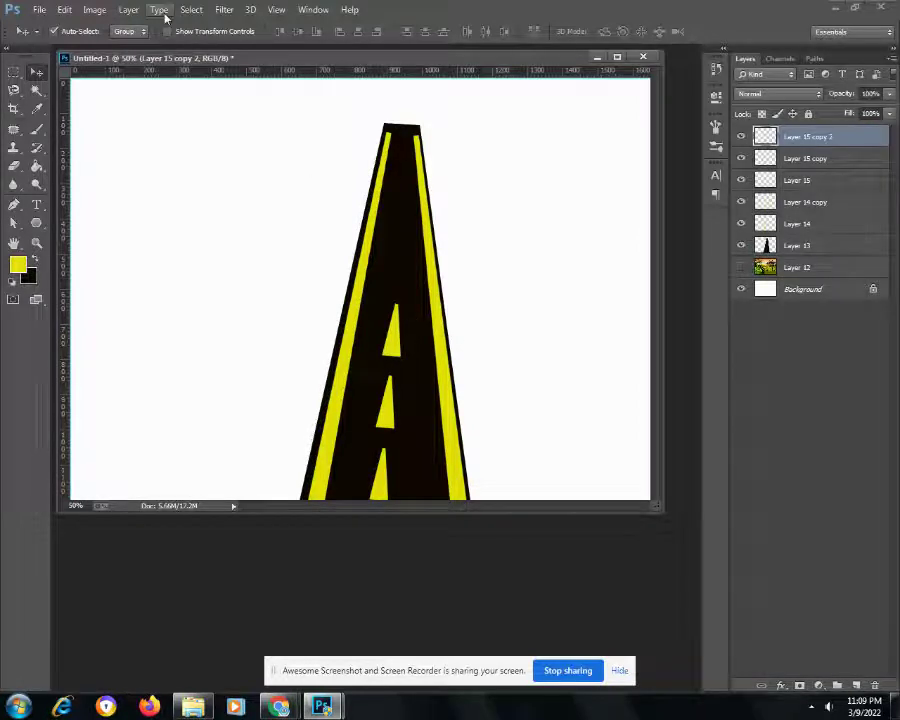
- Make two more dash copies and position them toward the road's far end
left_click(128, 10)
left_click(165, 52)
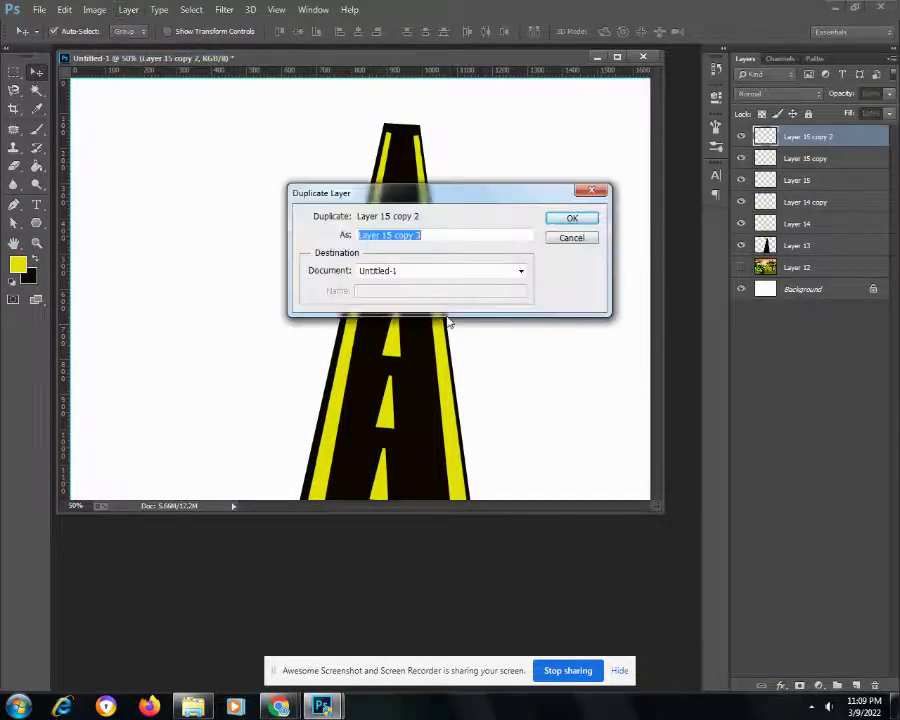
left_click(583, 226)
left_click_drag(392, 344, 398, 270)
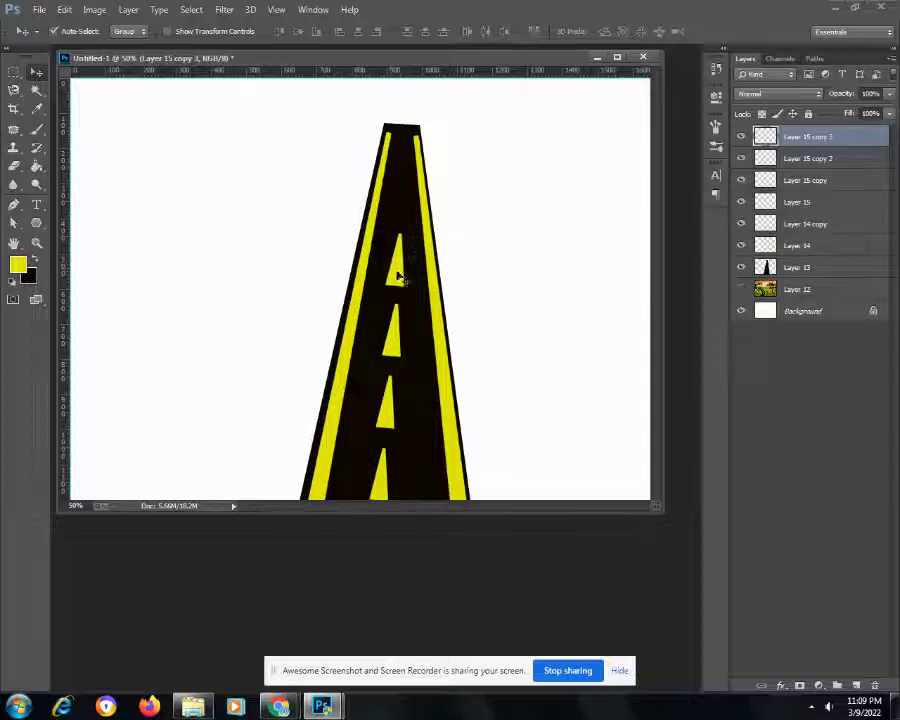
left_click(128, 9)
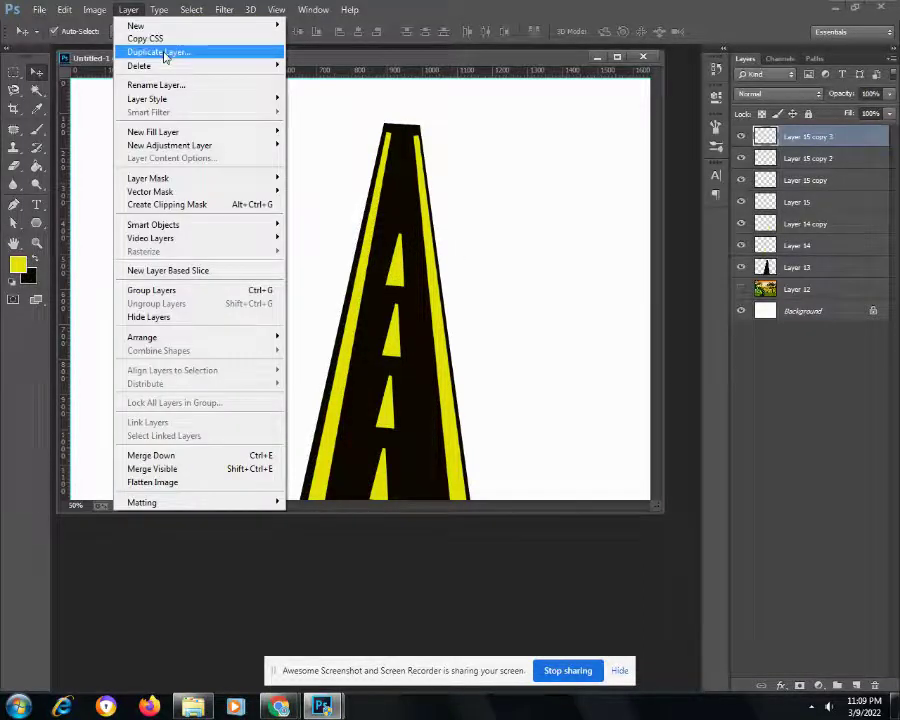
left_click(168, 52)
left_click(570, 219)
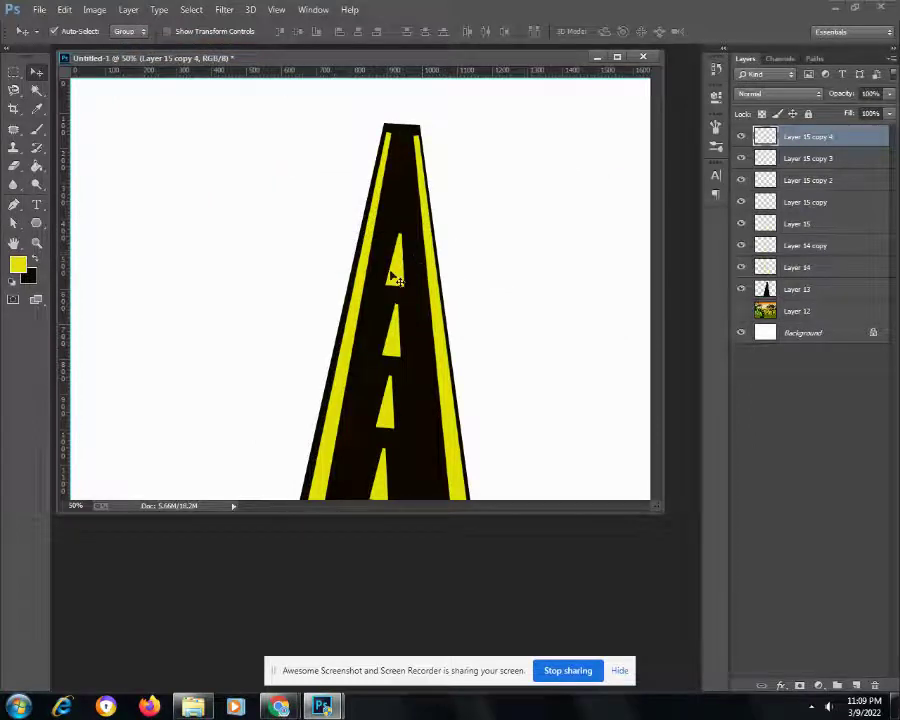
left_click_drag(398, 282, 398, 211)
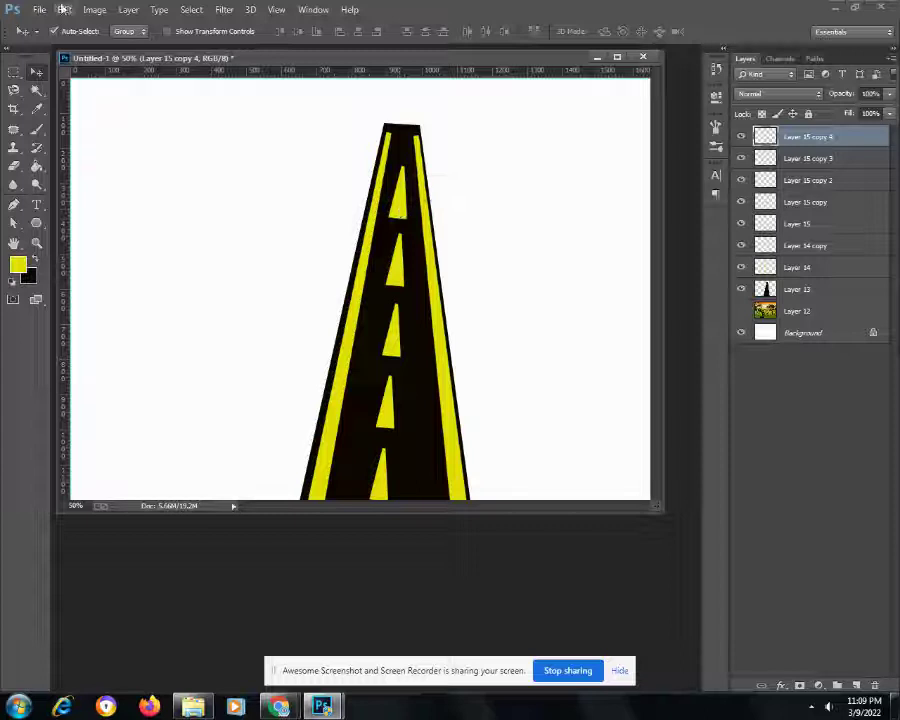
- Scale the topmost dash down so it looks farther away
left_click(63, 9)
left_click(92, 284)
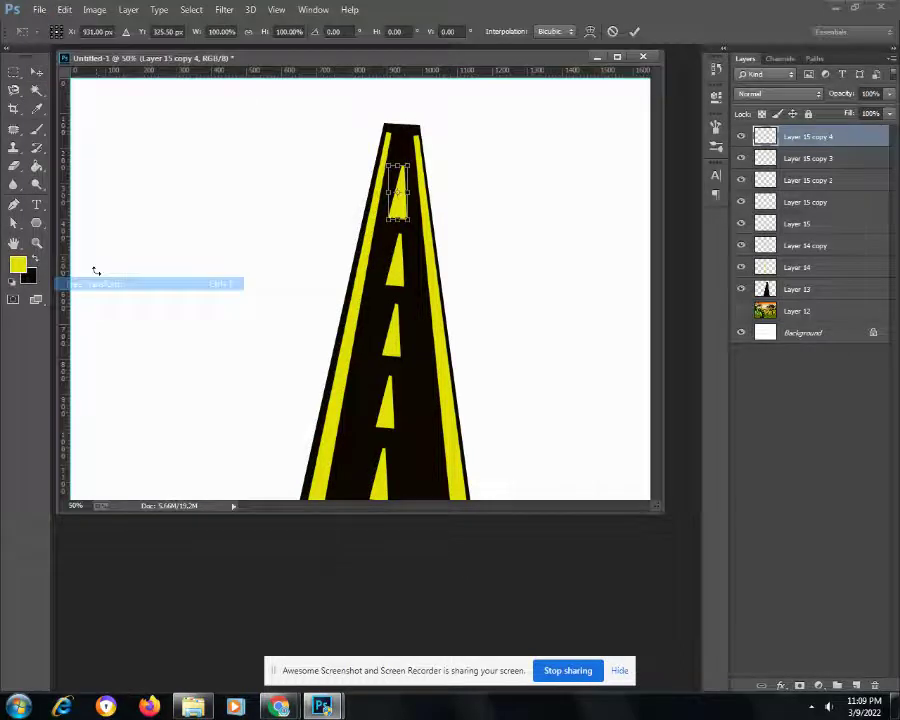
mouse_move(407, 165)
left_mouse_down()
mouse_move(400, 210)
mouse_move(394, 156)
mouse_move(400, 163)
mouse_move(399, 145)
mouse_move(397, 164)
mouse_move(405, 150)
left_mouse_up()
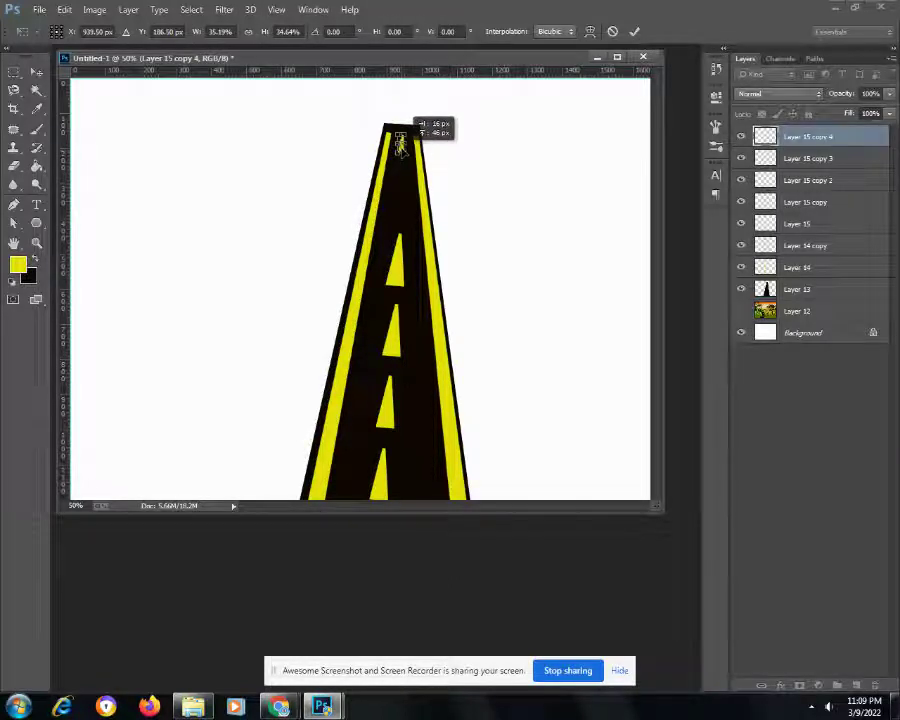
key("Return")
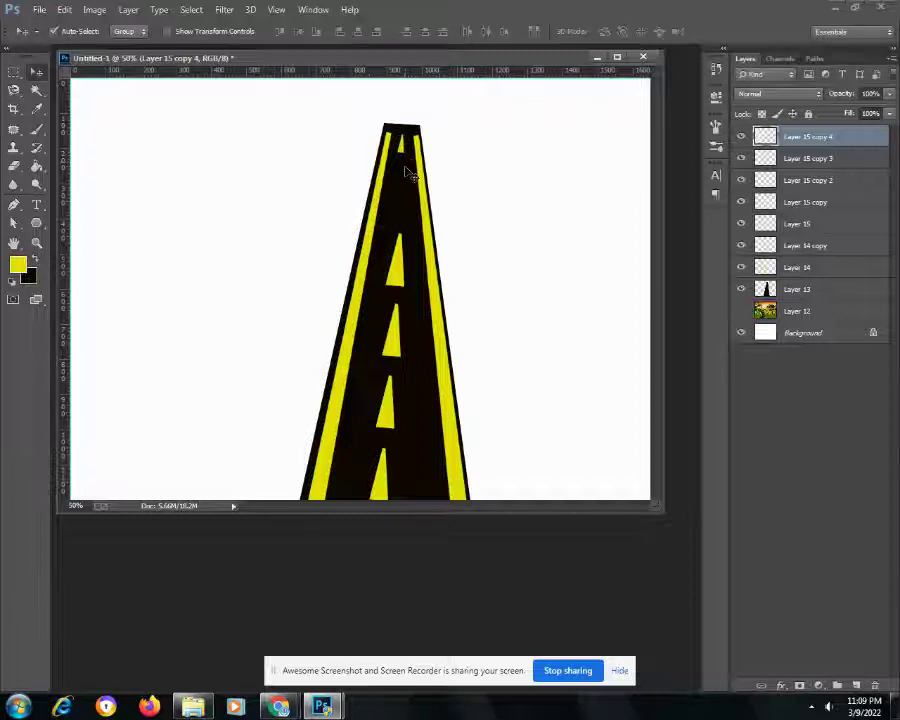
- Move the next dash up toward the horizon and shrink it to about half size
left_click_drag(396, 266, 397, 205)
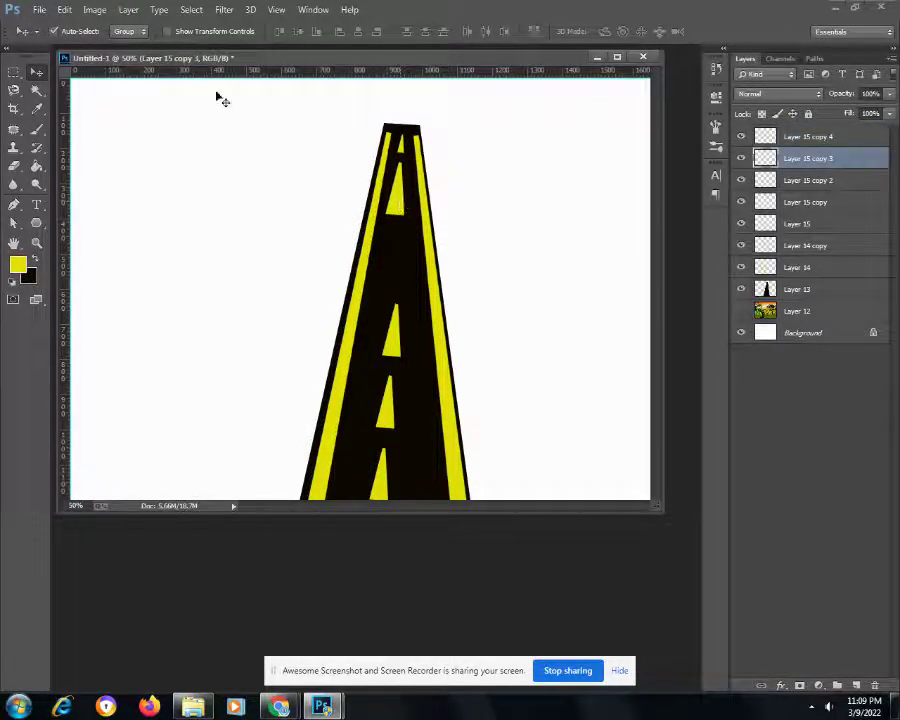
left_click(62, 12)
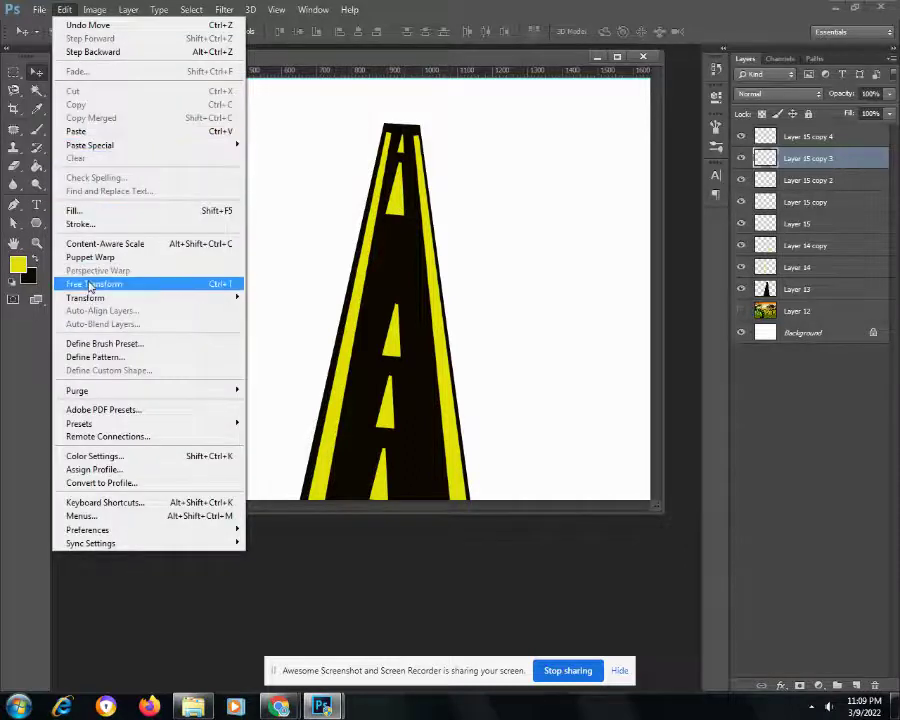
left_click(110, 283)
left_click_drag(403, 167, 395, 185)
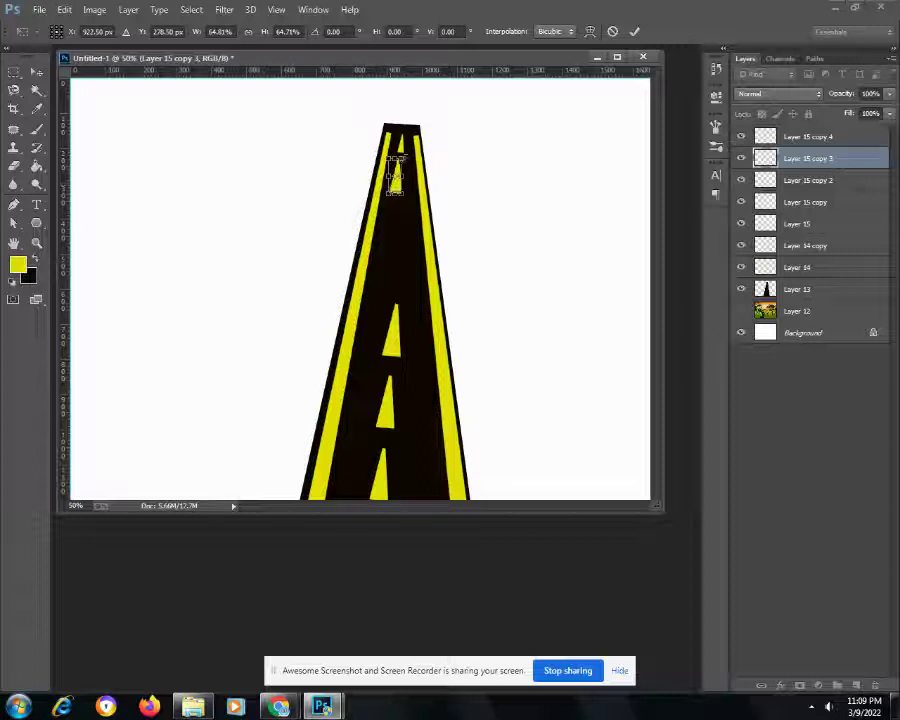
left_click_drag(404, 157, 399, 178)
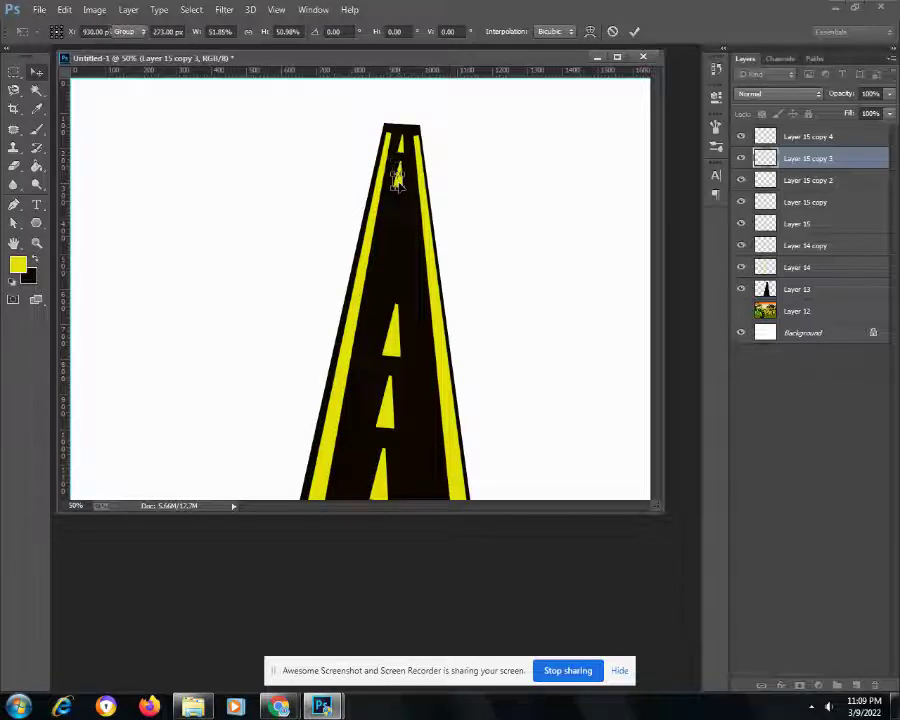
key("Return")
- Move another dash farther up the road and scale it to about 89%
left_click_drag(396, 340, 394, 229)
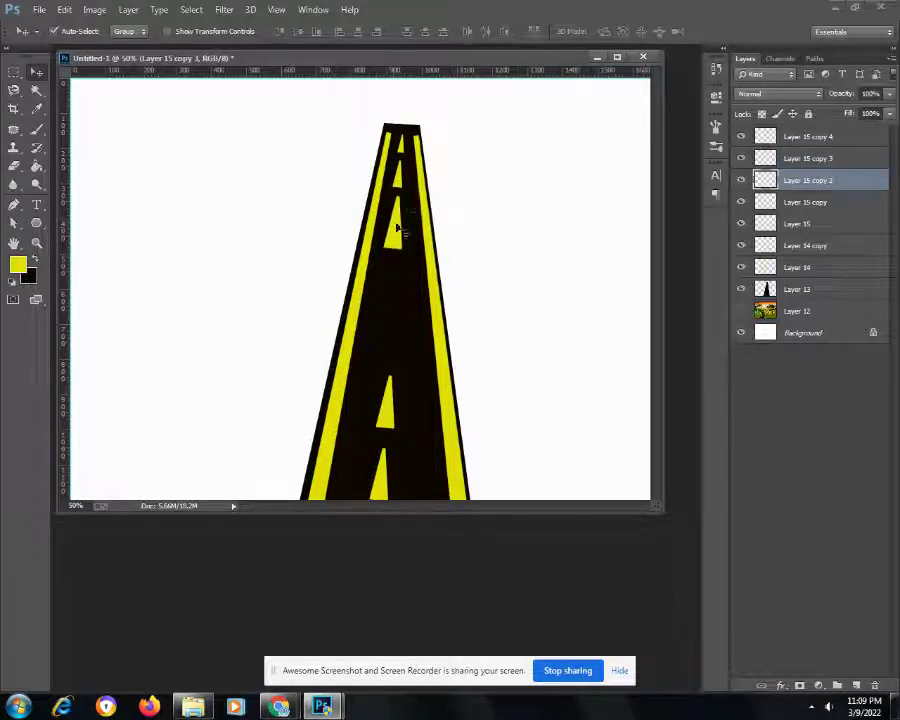
left_click(64, 10)
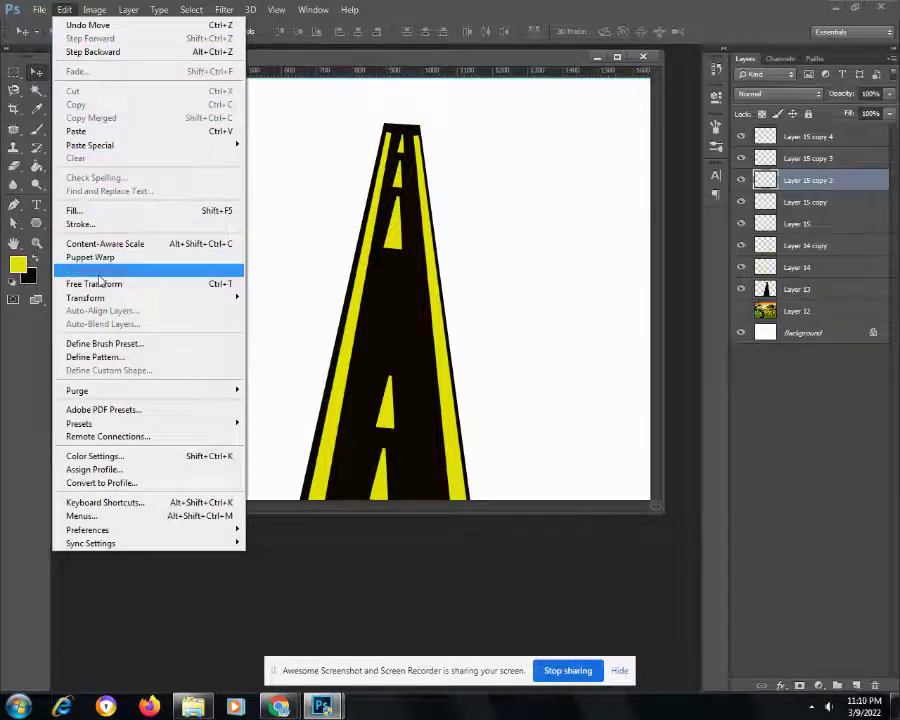
left_click(107, 284)
left_click_drag(404, 193, 395, 230)
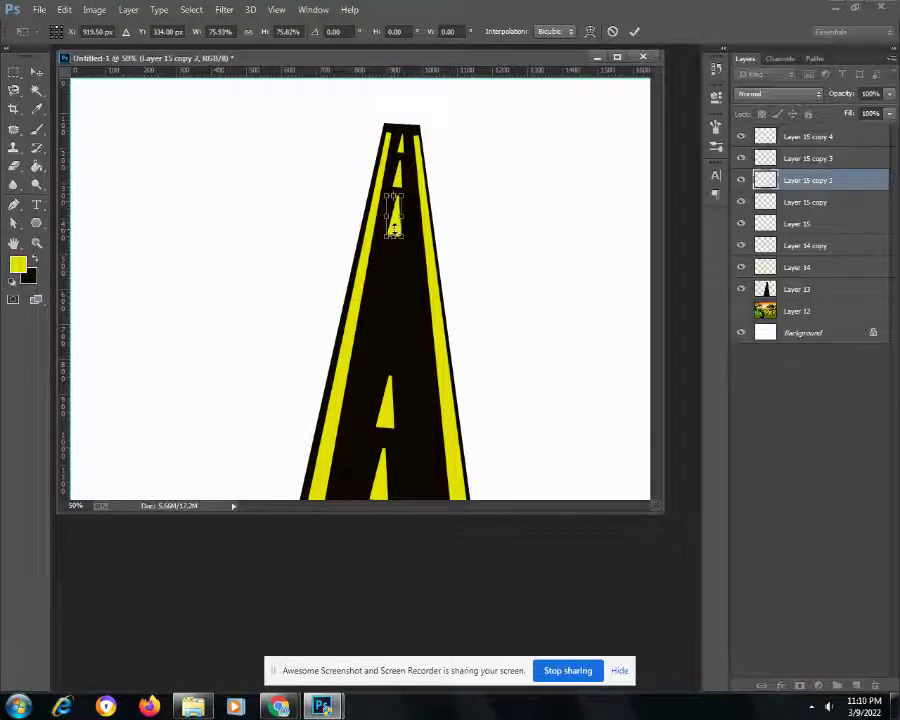
key("Return")
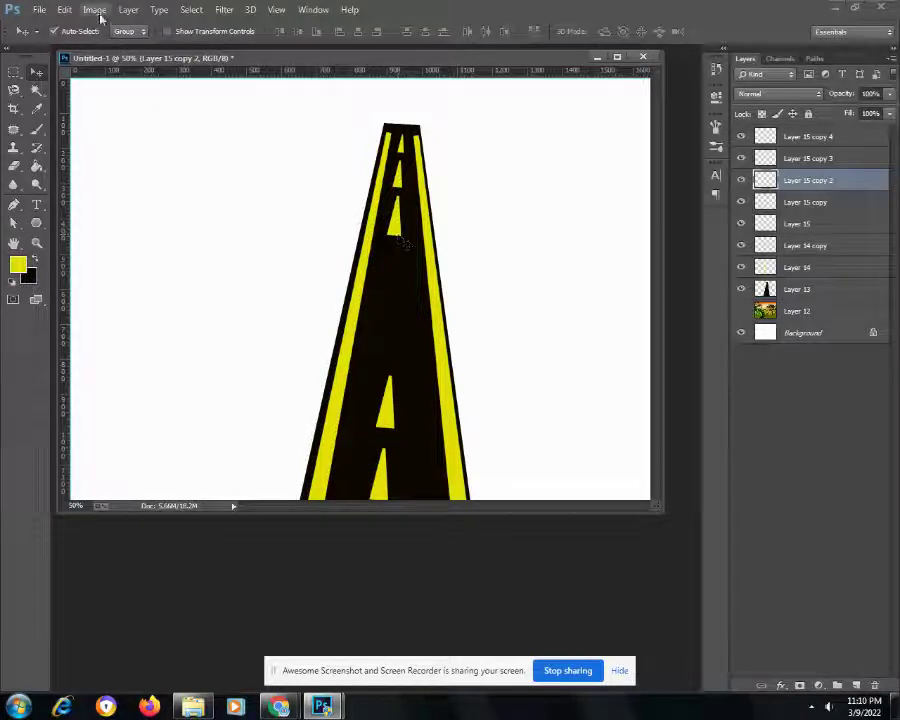
- Duplicate the dash layer twice and move each copy into a gap in the centre line
left_click(131, 10)
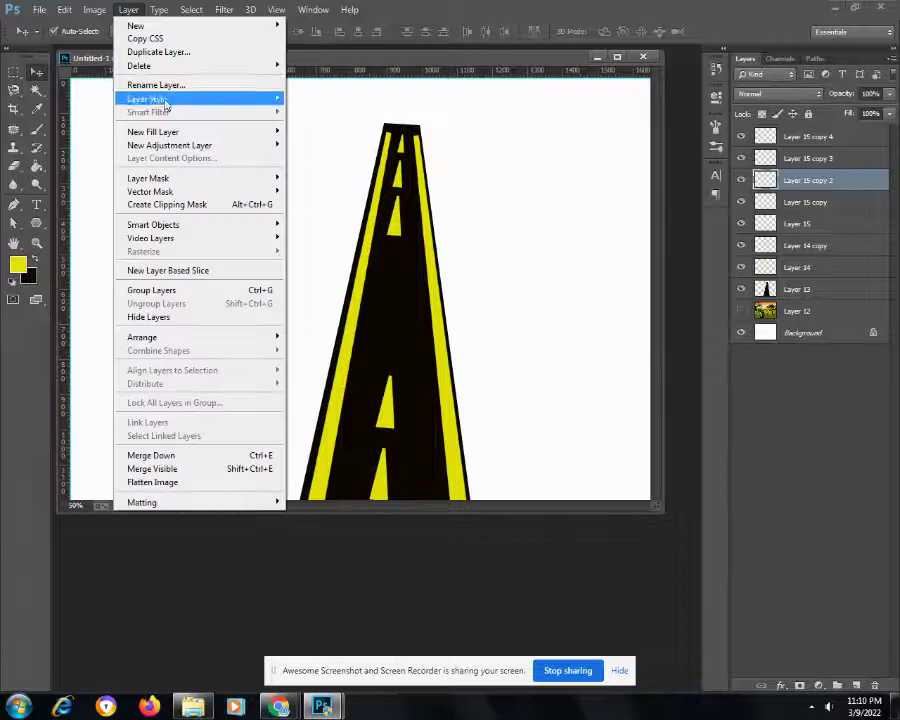
left_click(150, 52)
key("Return")
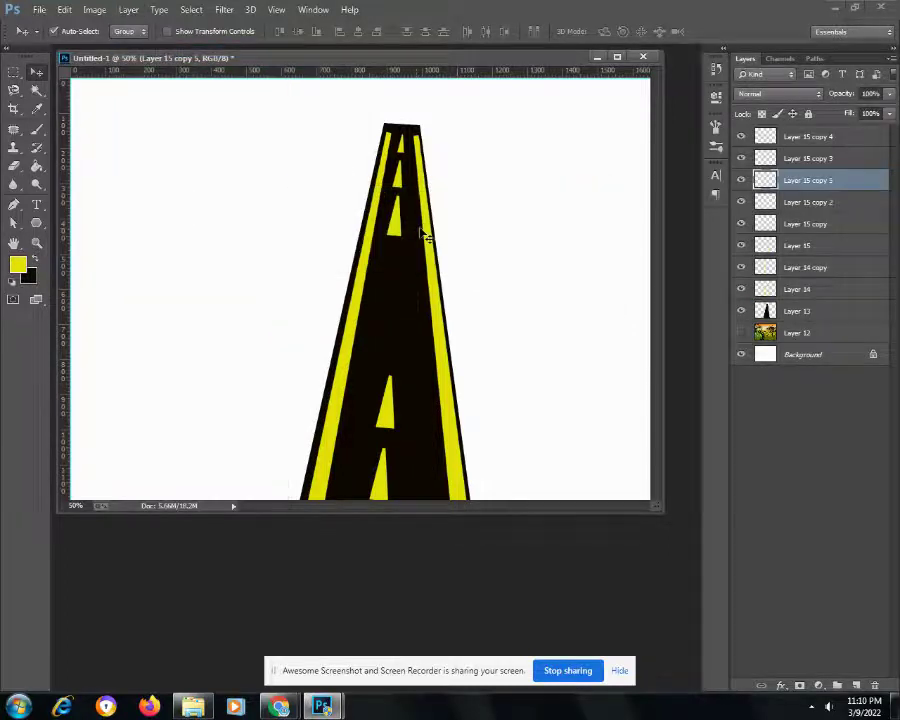
left_click_drag(397, 229, 397, 286)
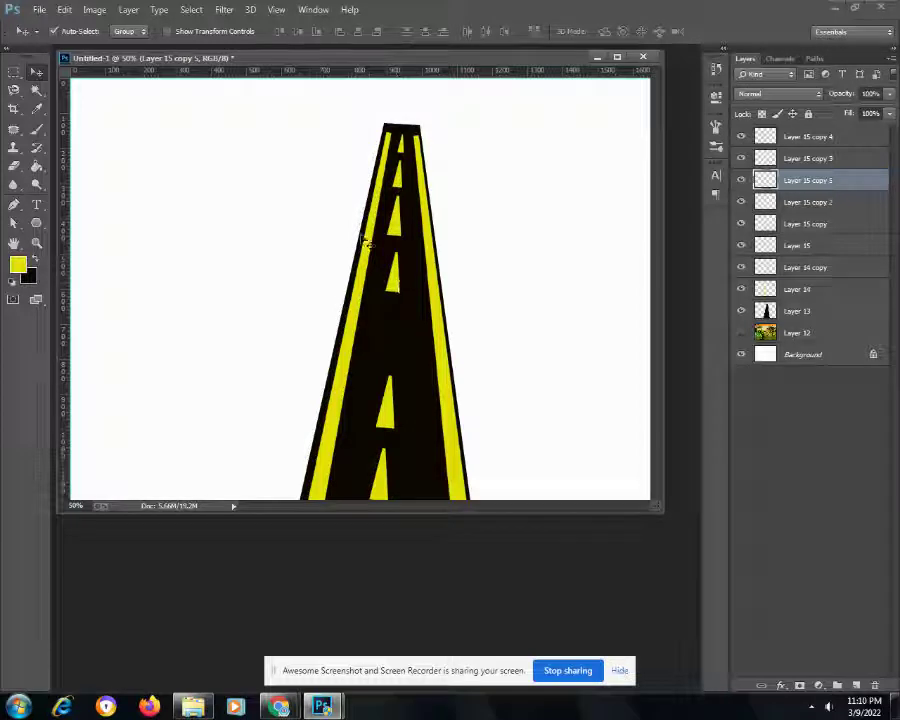
left_click(132, 11)
left_click(206, 53)
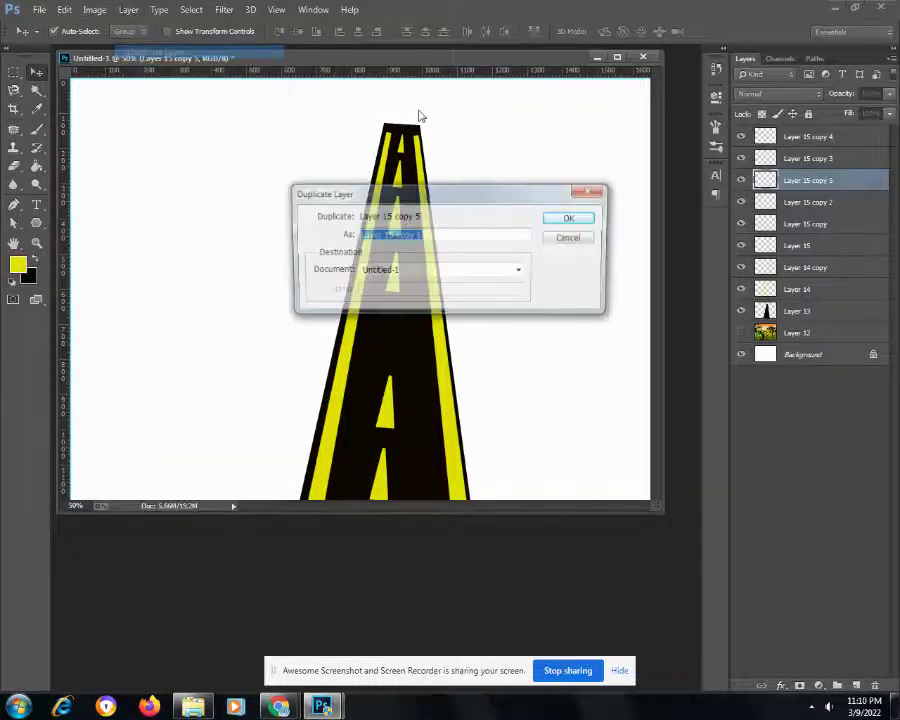
left_click(572, 220)
left_click_drag(402, 290, 396, 346)
- Scale the Layer 15 copy 2 dash down to about 85%
left_click(400, 236)
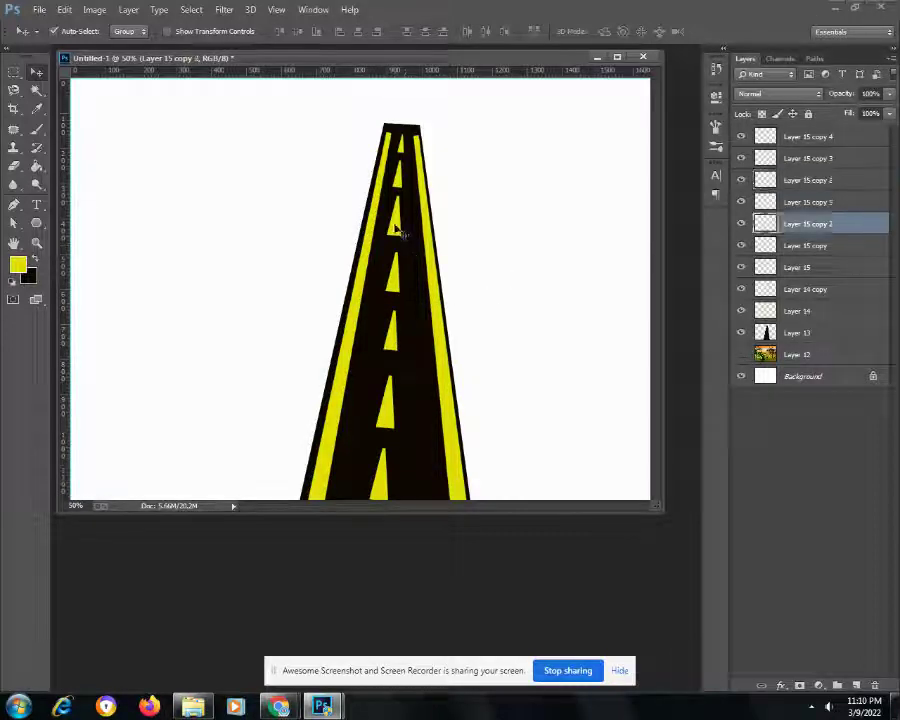
left_click(128, 10)
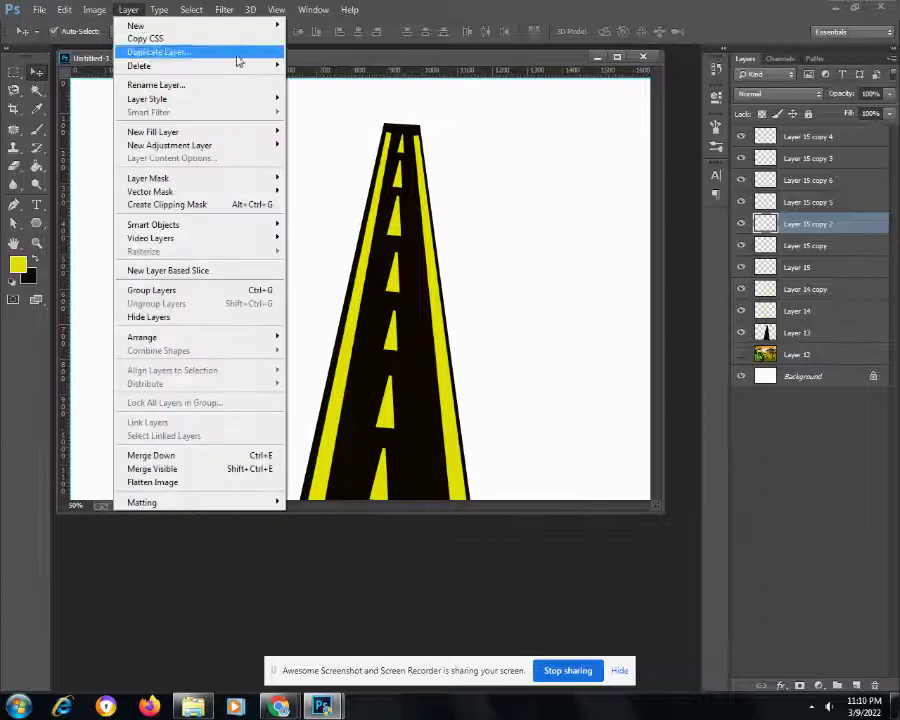
mouse_move(64, 10)
left_click(95, 284)
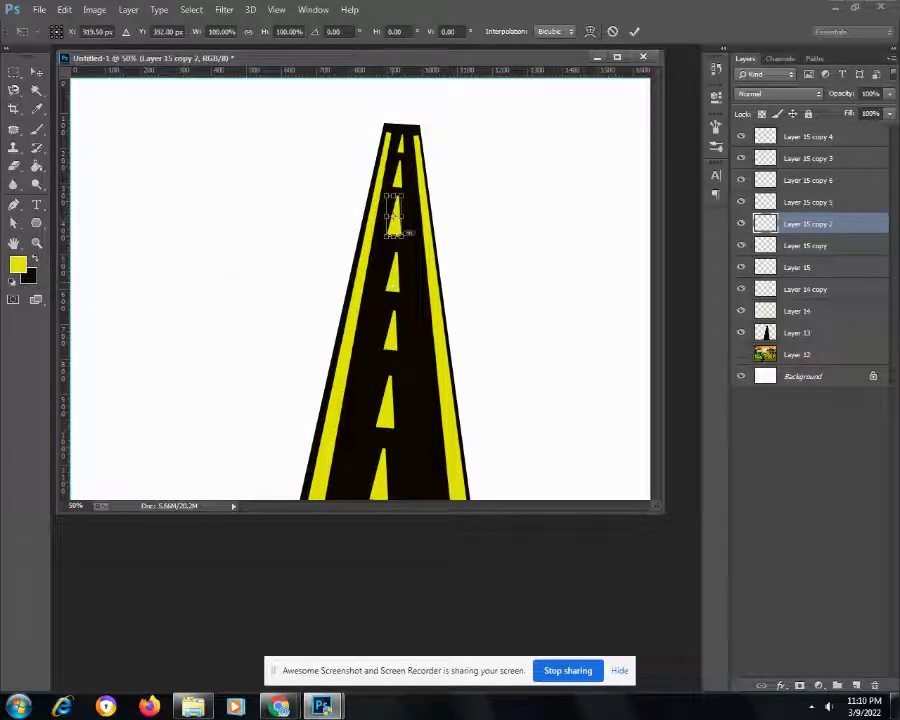
left_click_drag(402, 194, 399, 201)
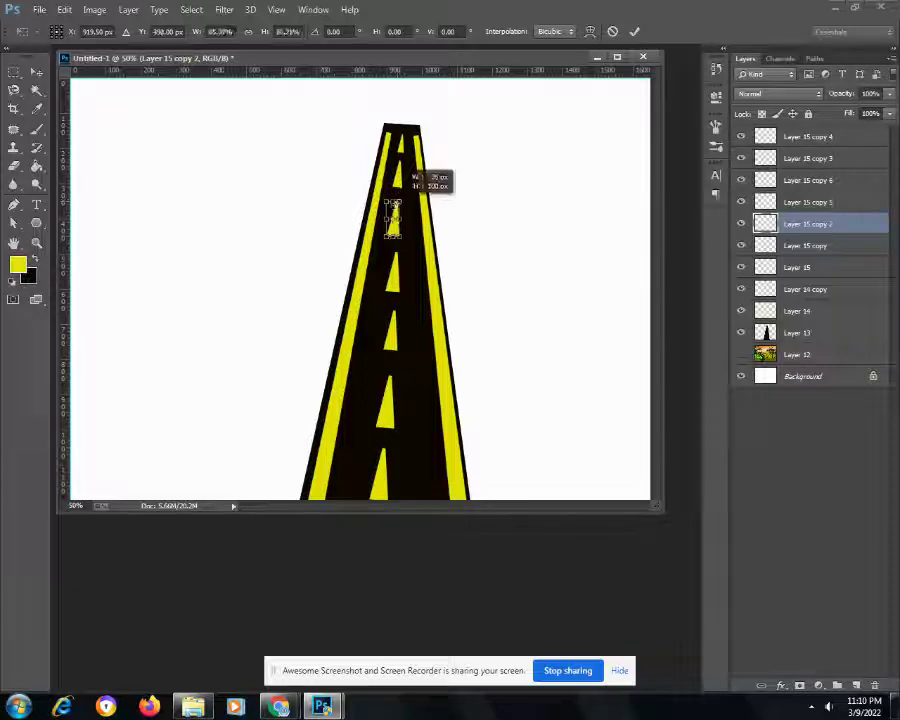
key("Return")
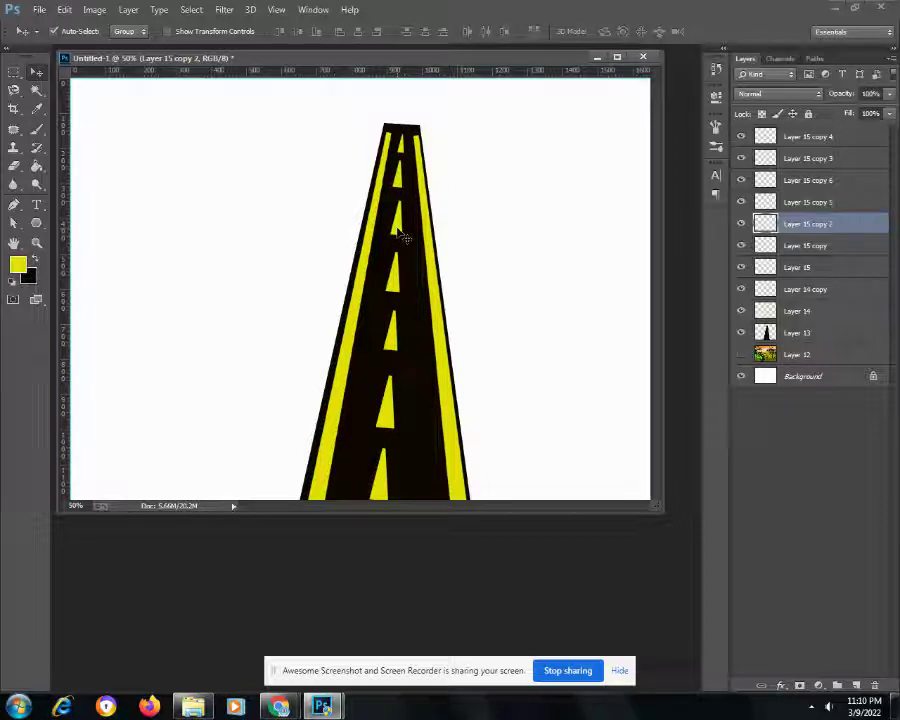
- Scale the lower dash near the road's base down to about 80%
left_click(387, 418)
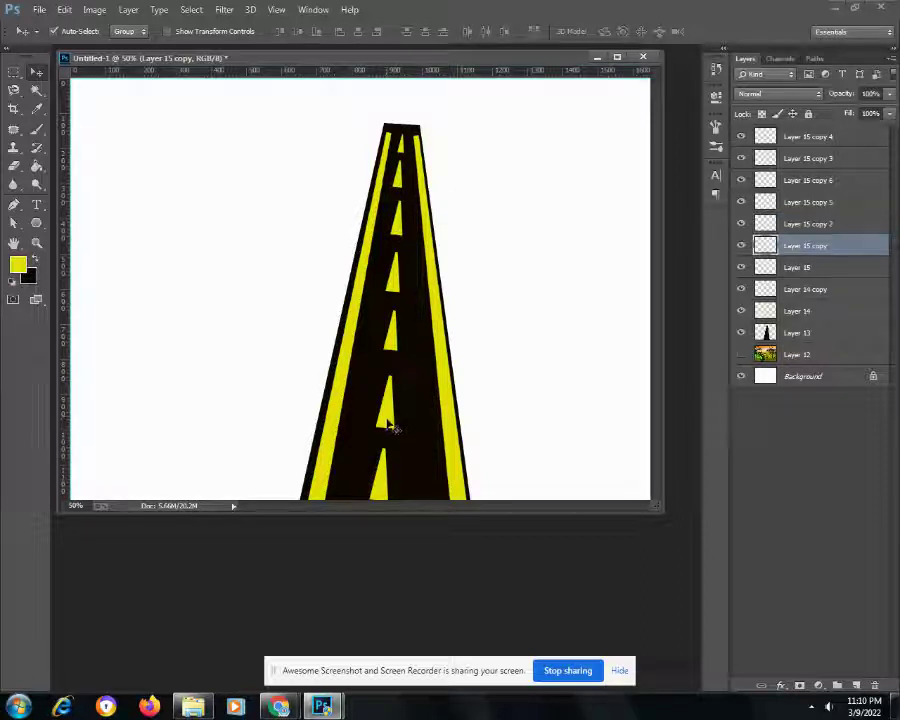
left_click(64, 9)
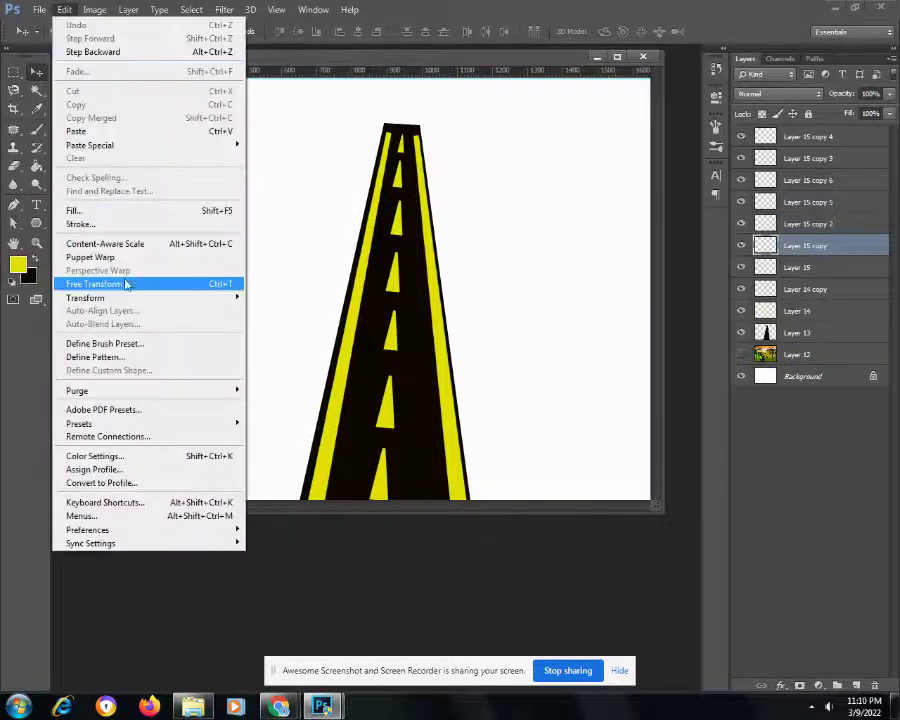
left_click(128, 285)
left_click_drag(393, 377, 385, 405)
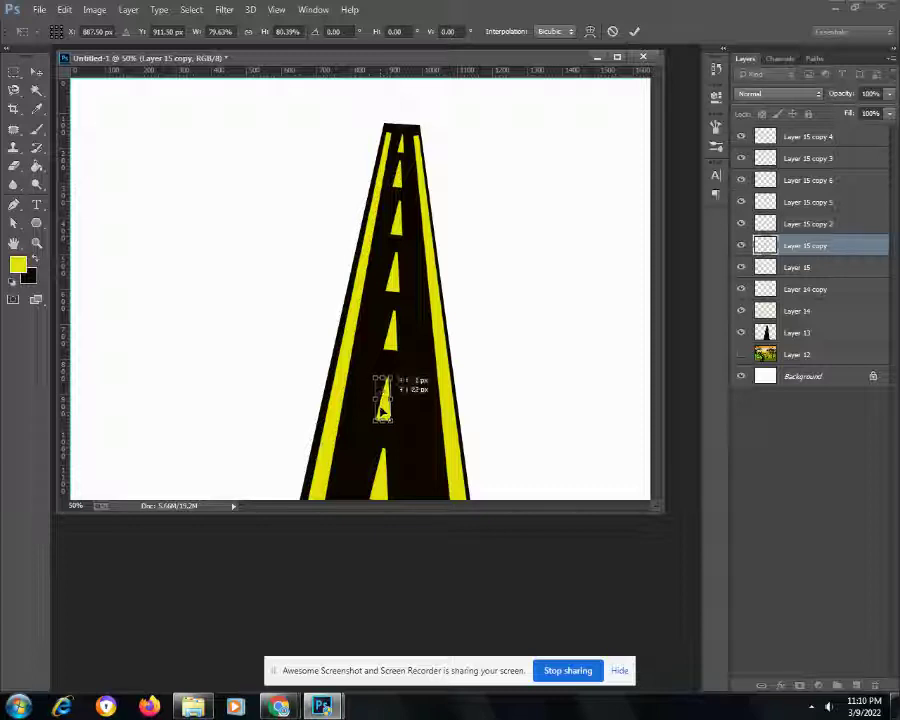
key("Return")
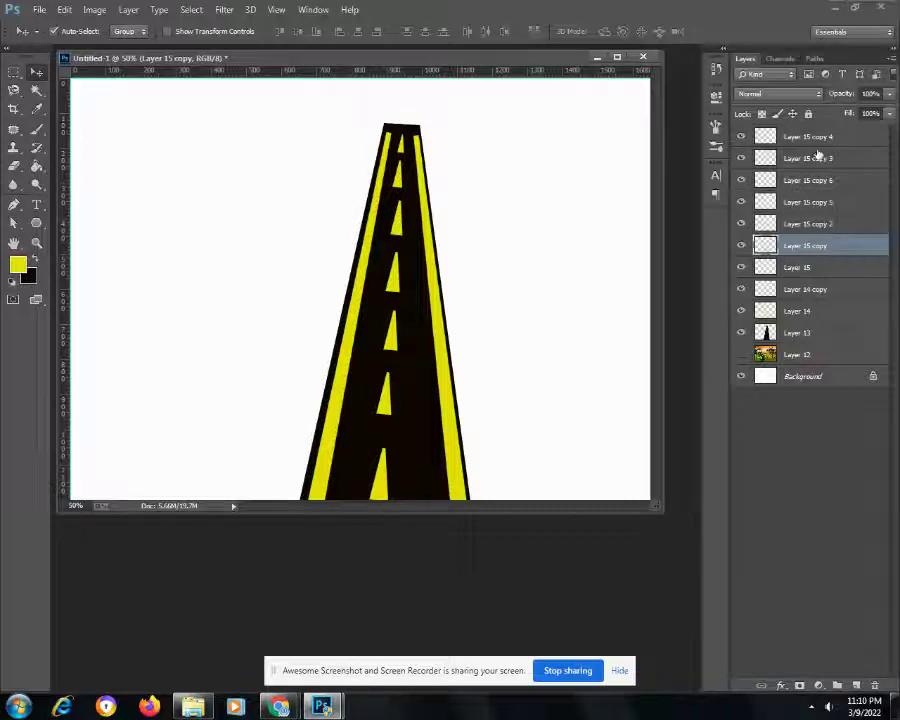
- Select Layer 13 through Layer 15 copy 4 and merge them into one road layer
left_click(806, 140, "shift")
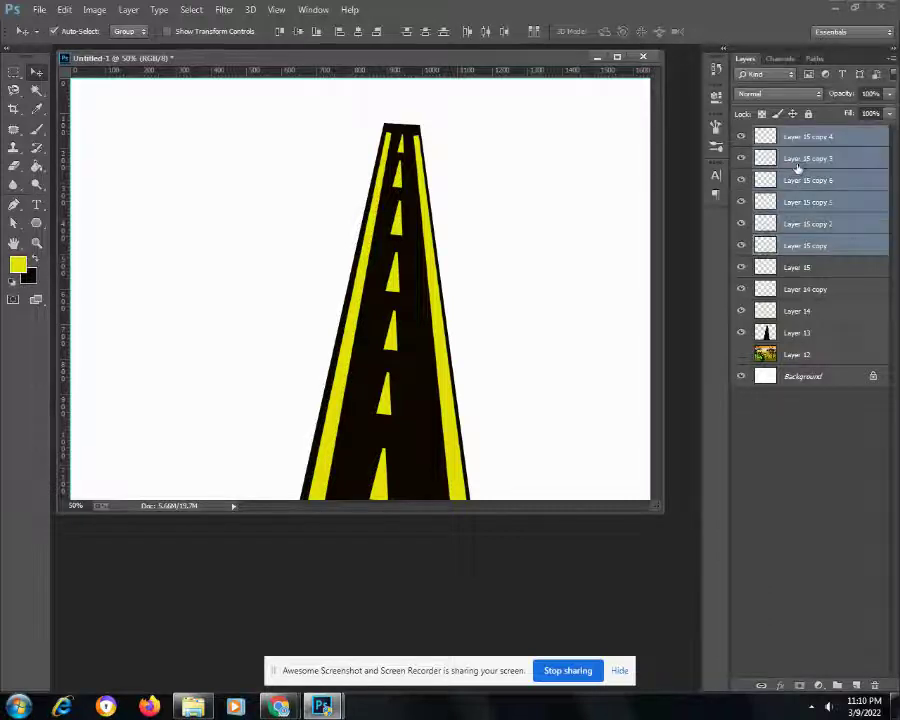
left_click(818, 268, "shift")
left_click(815, 290, "shift")
left_click(808, 332, "shift")
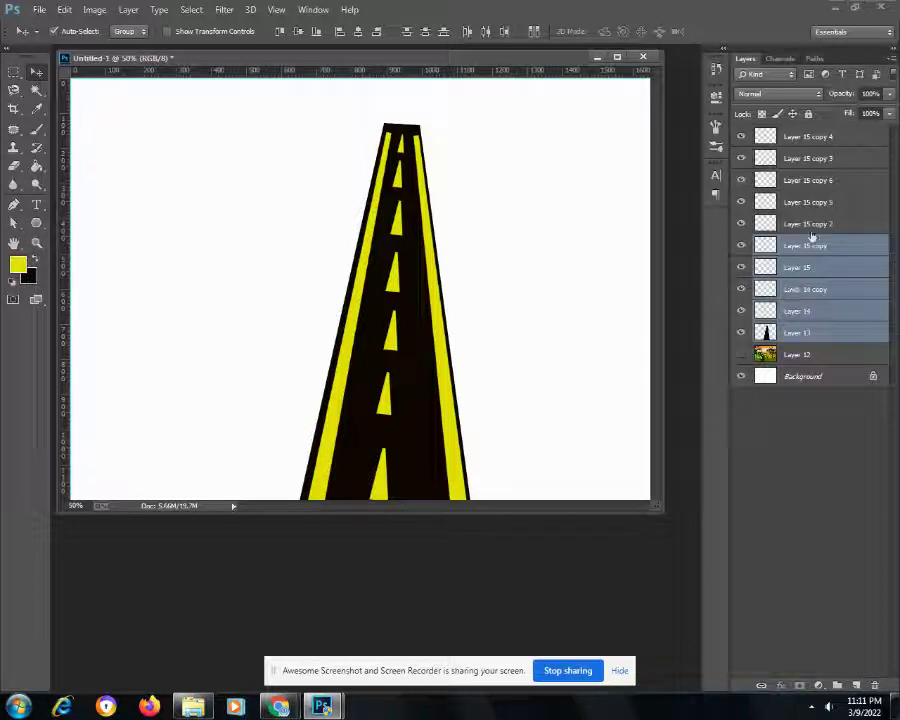
left_click(812, 224, "shift")
left_click(812, 202, "shift")
left_click(812, 180, "shift")
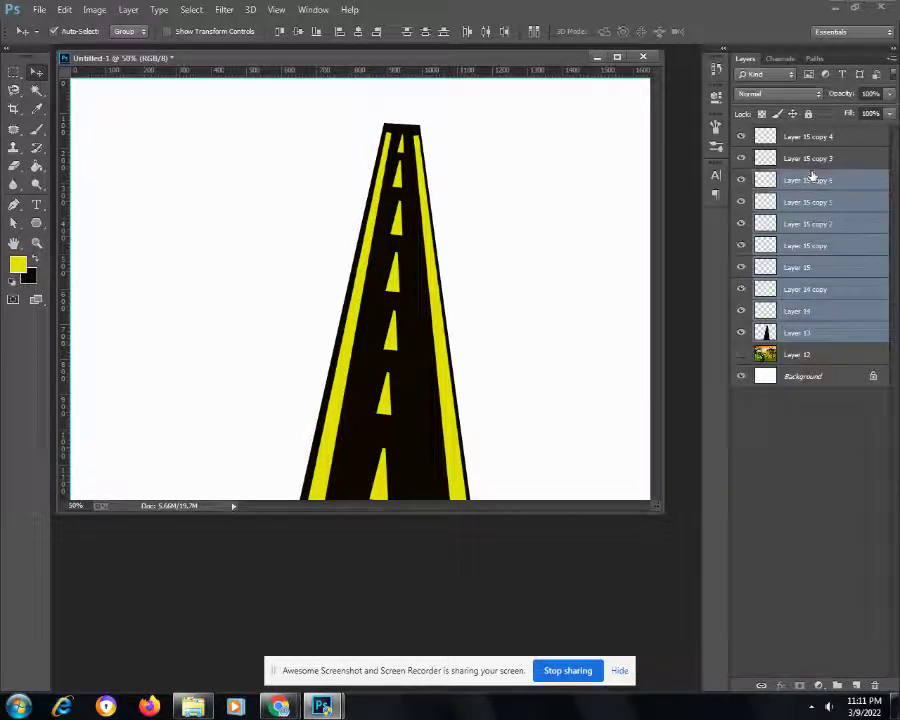
left_click(808, 158, "shift")
right_click(806, 140)
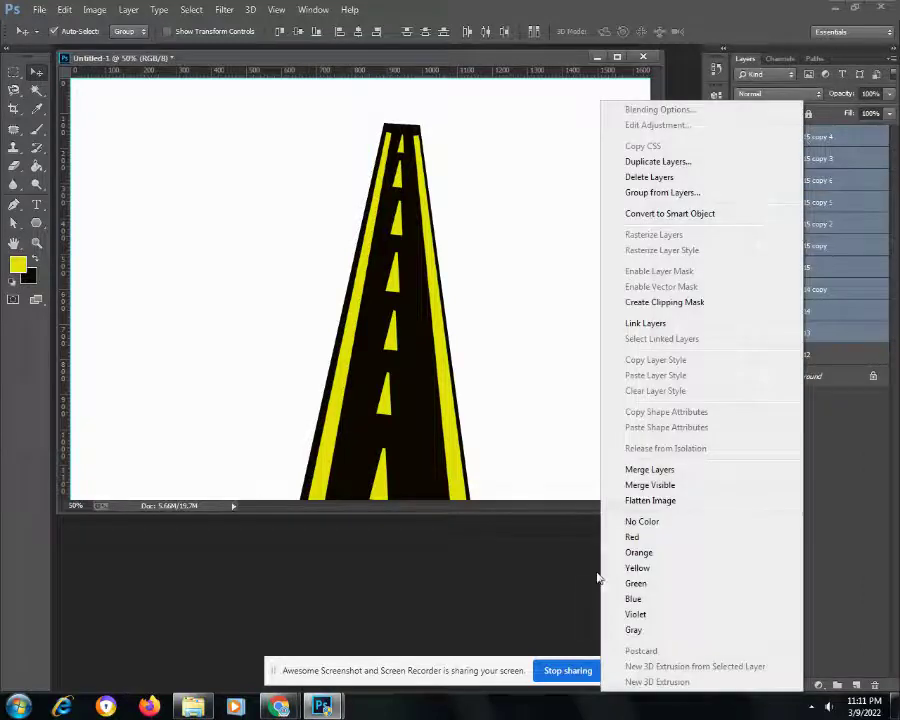
left_click(651, 470)
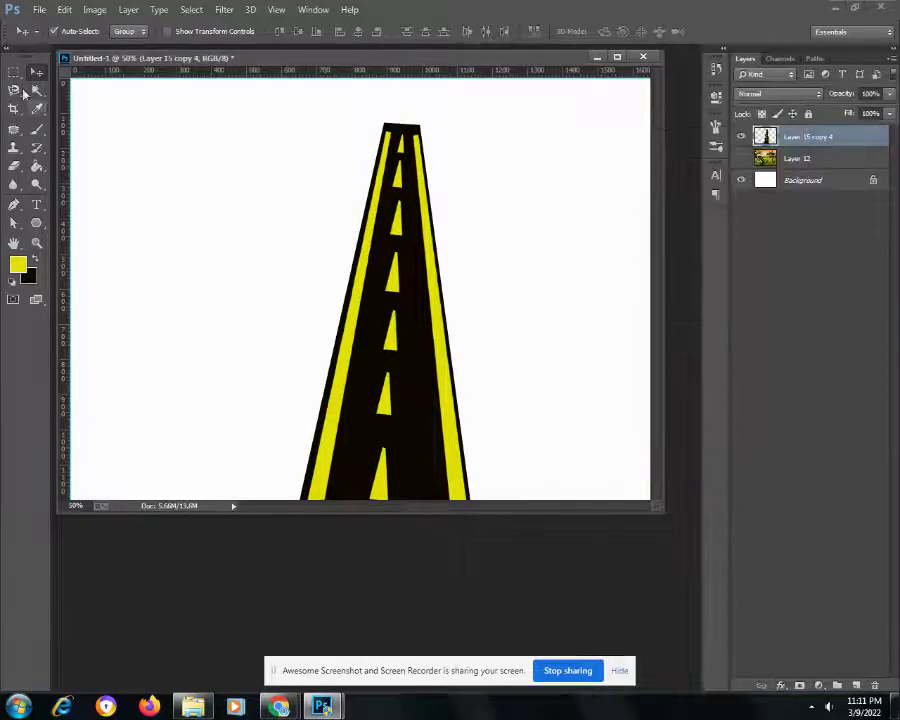
- Drag the merged road slightly left and down
mouse_move(413, 340)
left_mouse_down()
mouse_move(352, 376)
mouse_move(343, 357)
mouse_move(350, 346)
left_mouse_up()
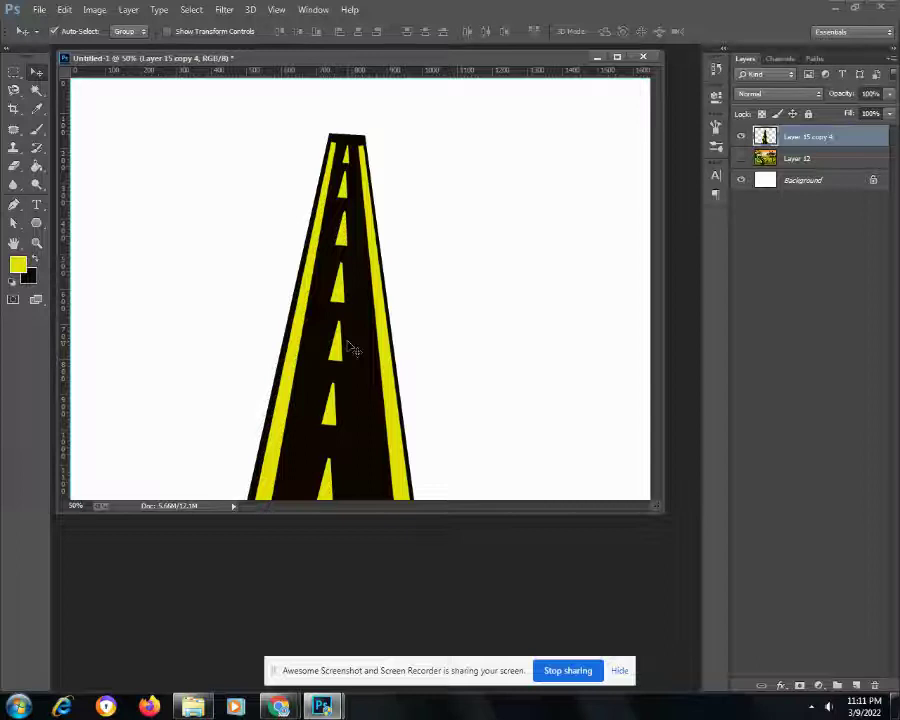
- Put the merged road into Warp mode and bend its upper end to the left
left_click(64, 9)
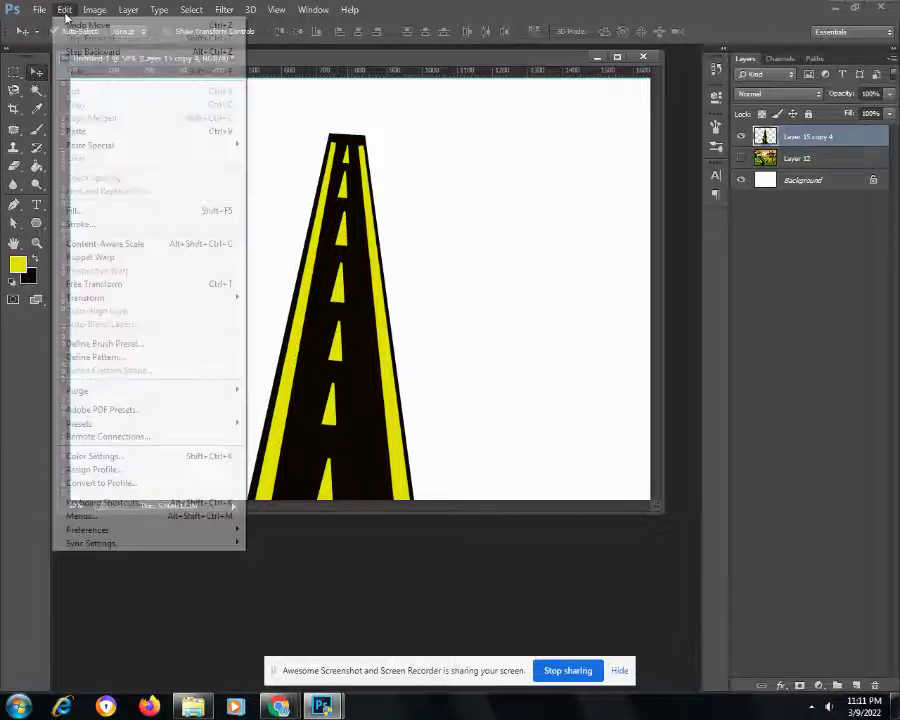
left_click(92, 284)
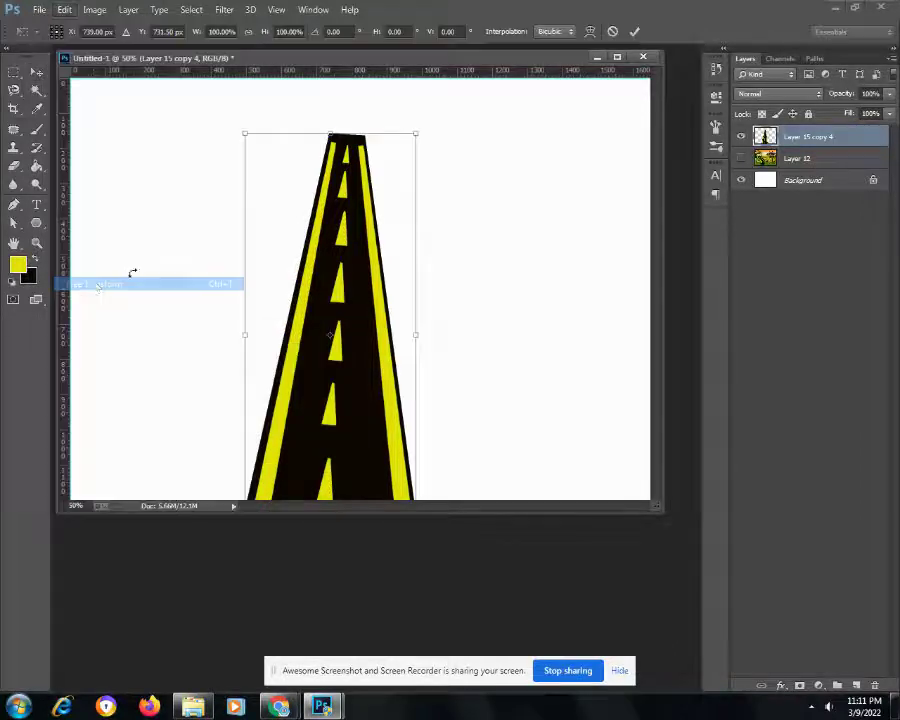
right_click(375, 278)
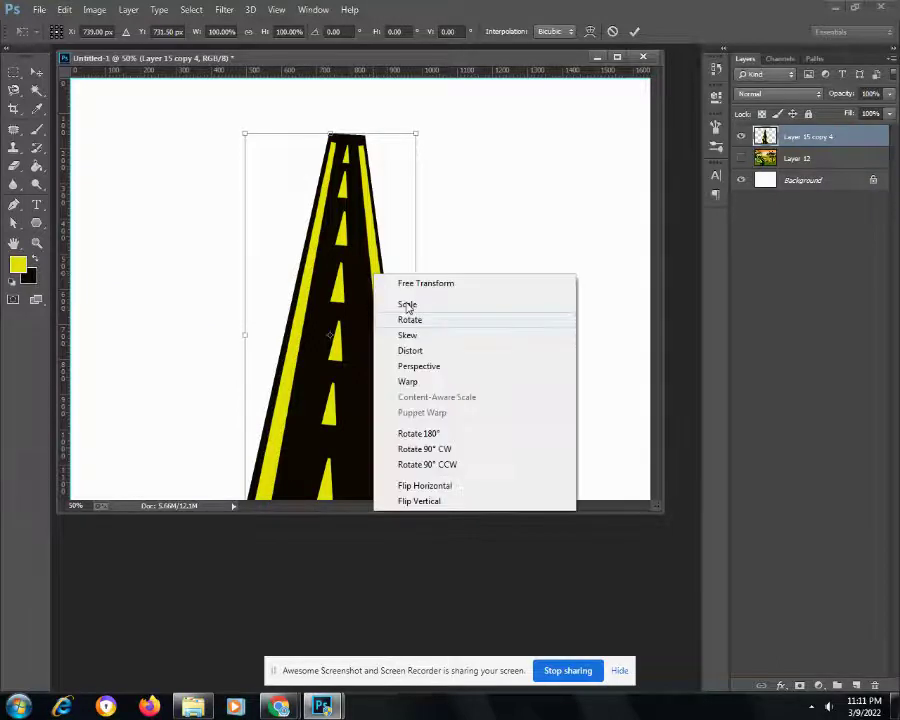
left_click(407, 381)
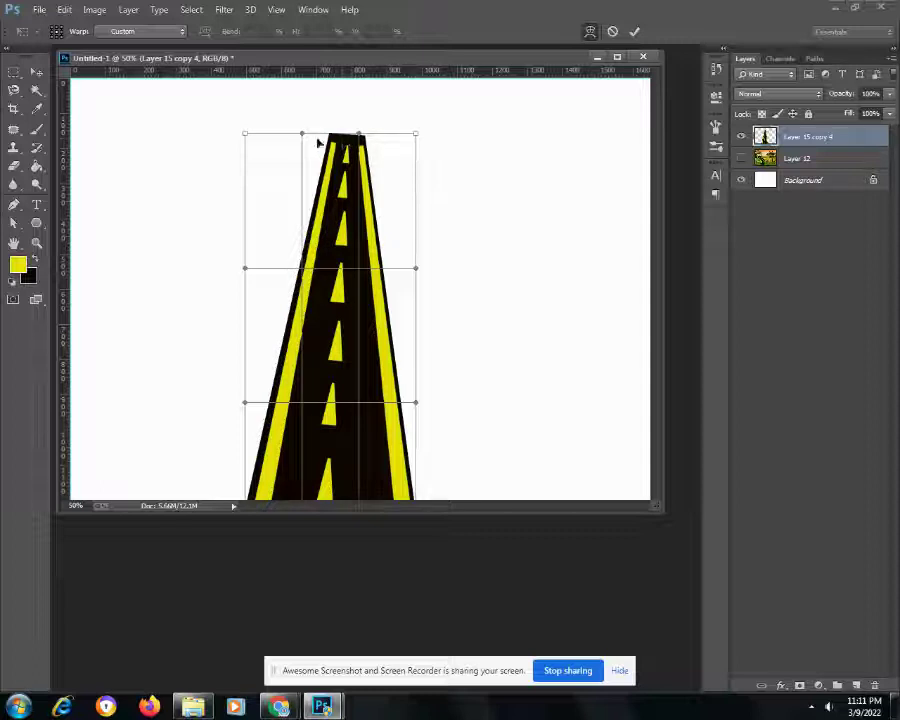
left_click_drag(302, 133, 228, 136)
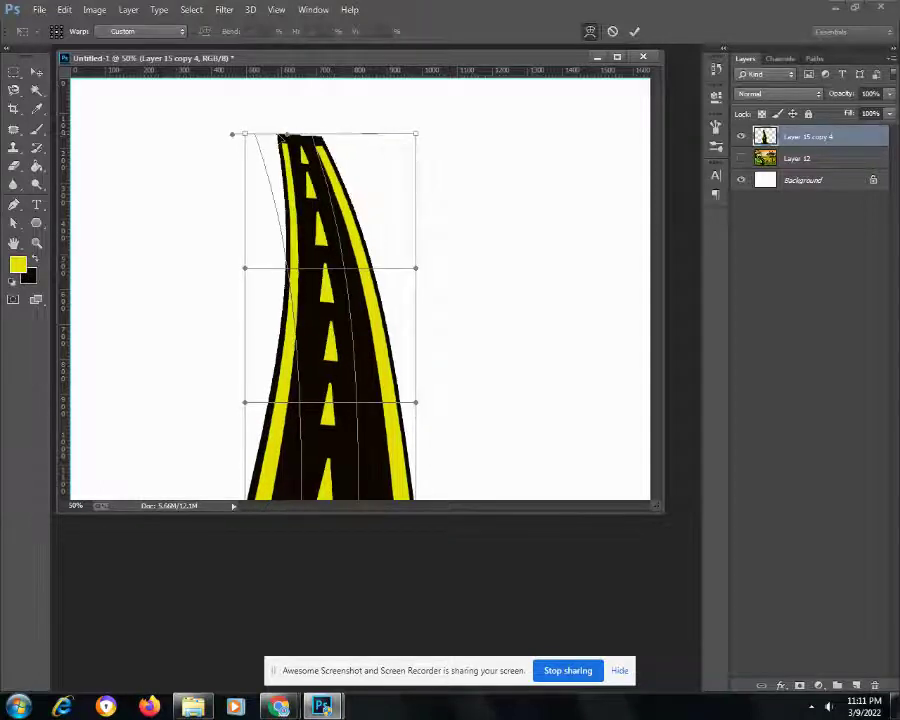
left_click_drag(251, 298, 278, 327)
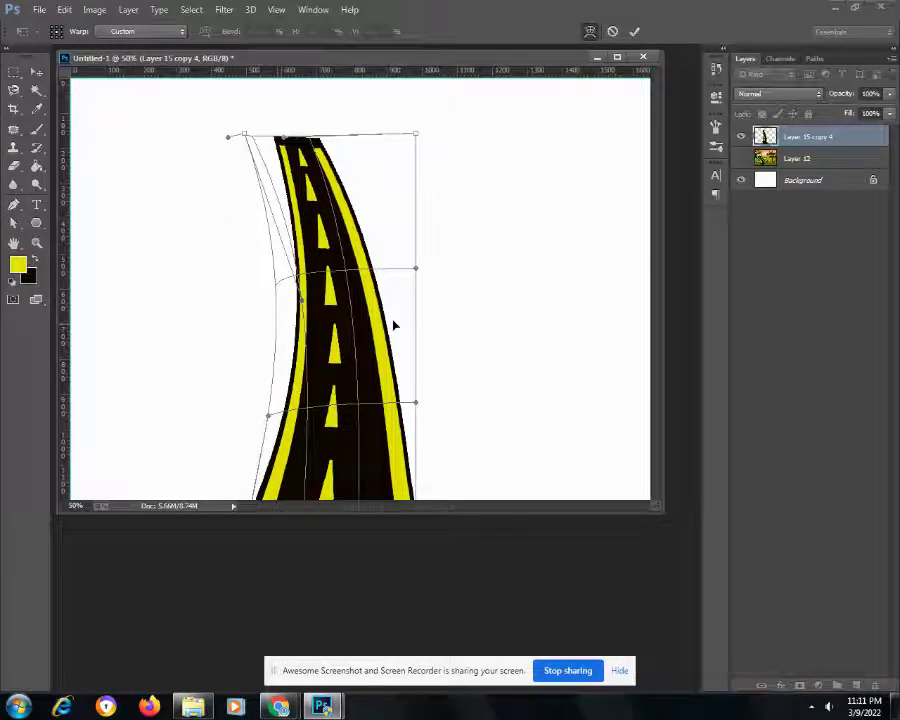
left_click_drag(243, 134, 209, 162)
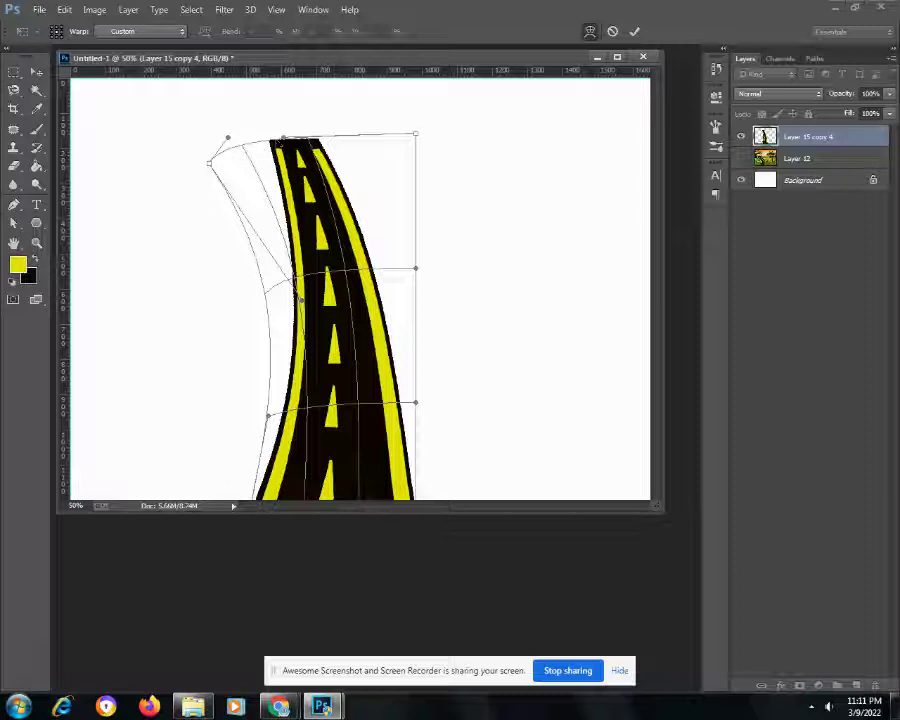
left_click_drag(281, 140, 246, 149)
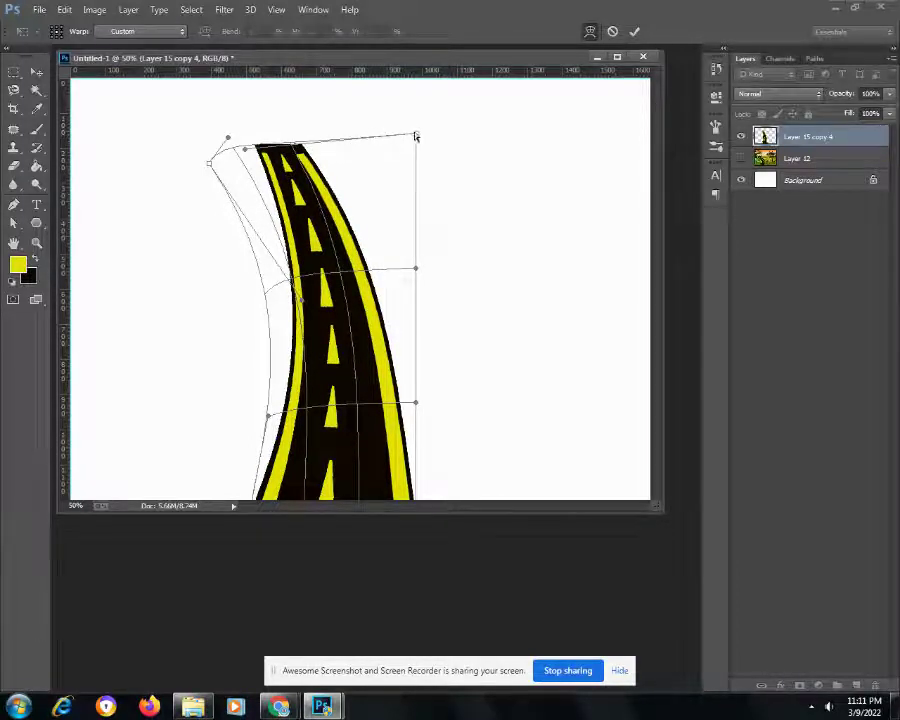
- Refine the warp so the road's top curves down-left with a bulging middle, and commit
left_click_drag(412, 136, 372, 132)
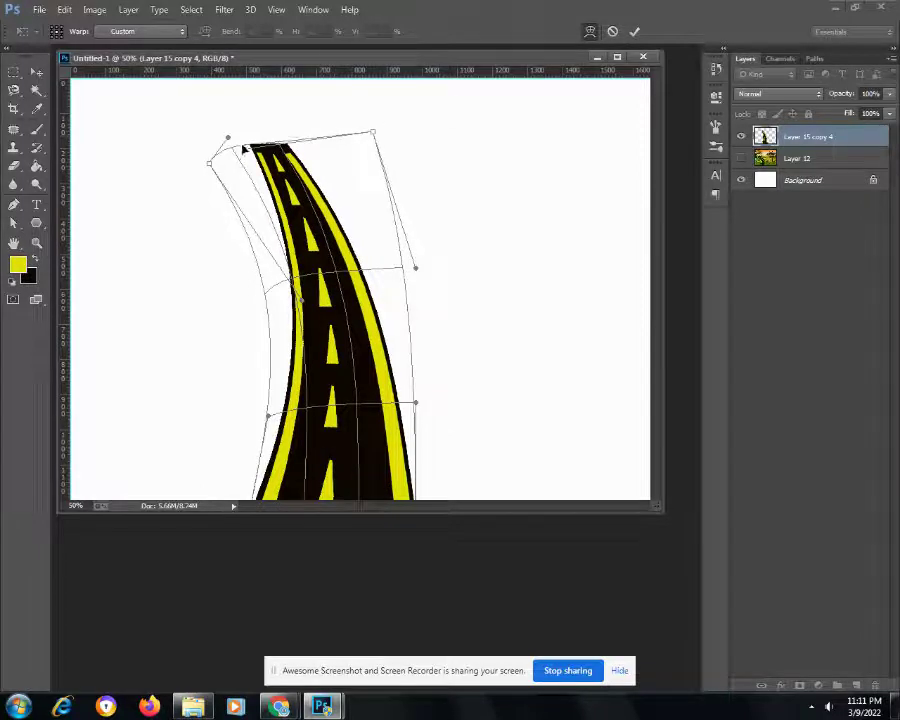
mouse_move(244, 149)
left_mouse_down()
mouse_move(296, 133)
mouse_move(261, 176)
mouse_move(167, 240)
mouse_move(241, 203)
mouse_move(226, 181)
mouse_move(157, 225)
mouse_move(135, 264)
left_mouse_up()
mouse_move(273, 203)
left_mouse_down()
mouse_move(218, 228)
mouse_move(197, 262)
left_mouse_up()
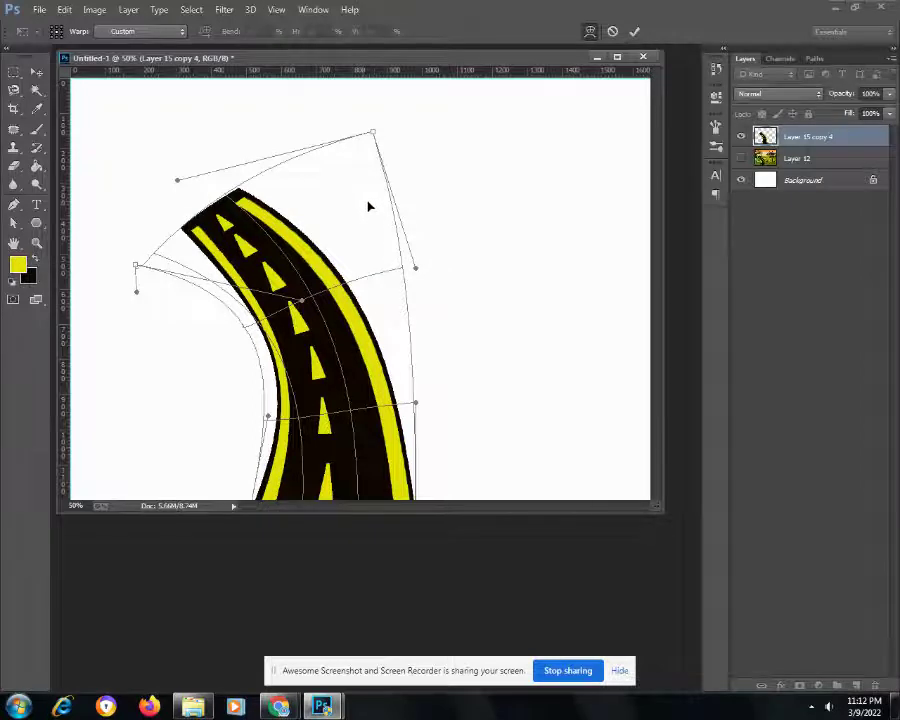
left_click_drag(368, 203, 376, 223)
left_click_drag(198, 237, 177, 257)
mouse_move(330, 194)
left_mouse_down()
mouse_move(311, 193)
mouse_move(348, 194)
mouse_move(330, 260)
left_mouse_up()
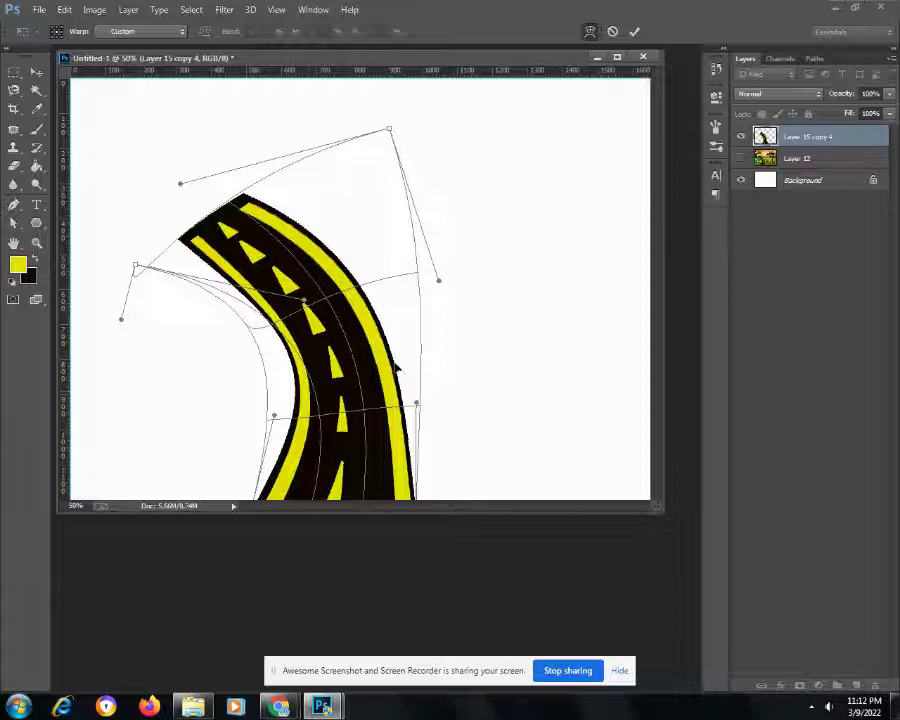
left_click_drag(397, 368, 393, 364)
left_click_drag(324, 247, 387, 342)
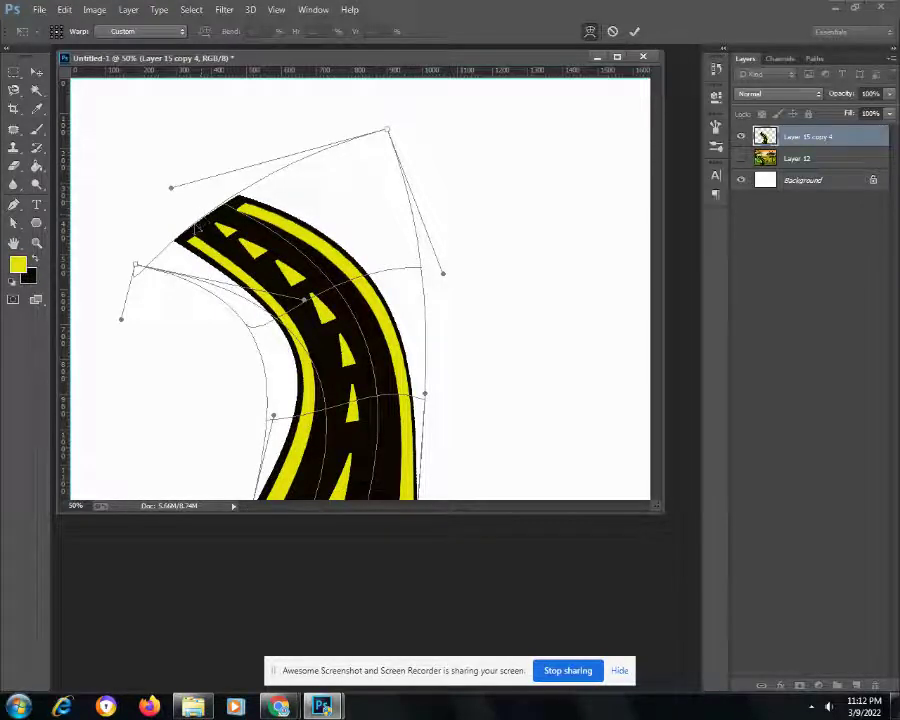
left_click_drag(197, 229, 190, 235)
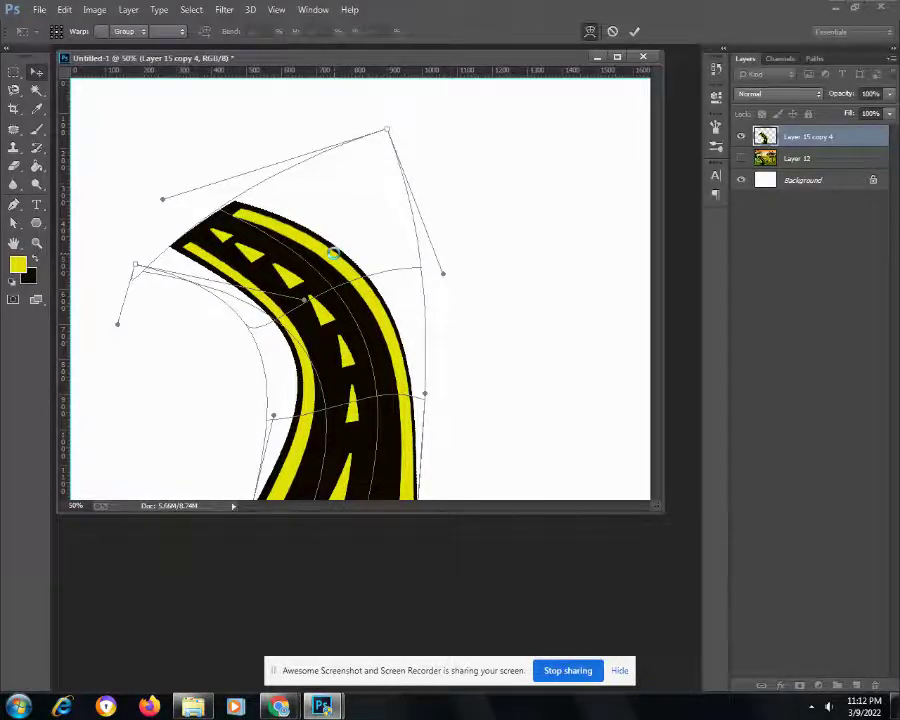
key("Return")
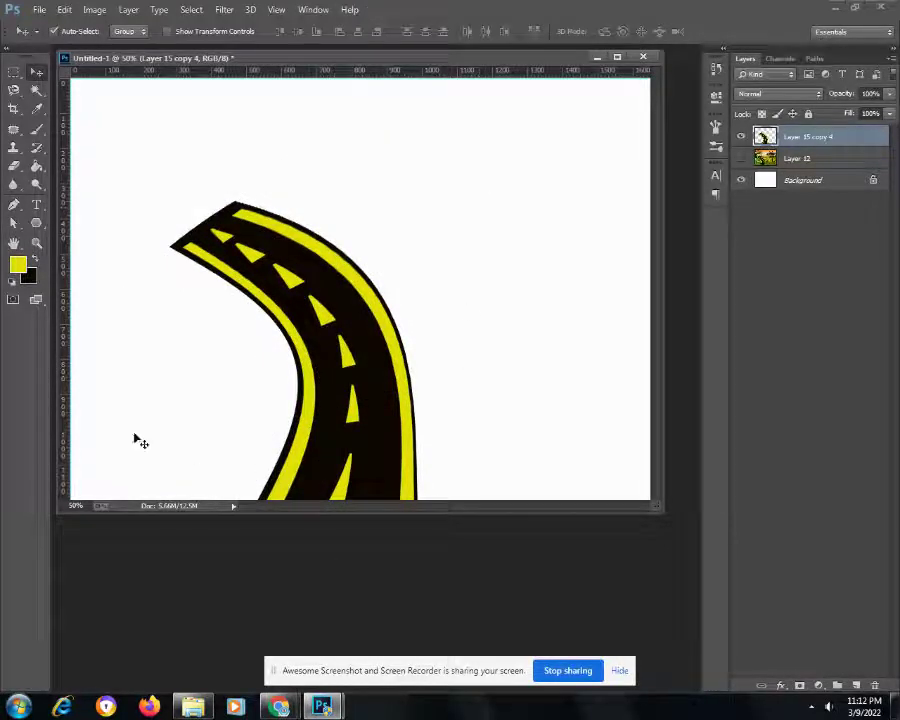
- Marquee-select from the road tip's level to the bottom-right corner and add a new empty layer
left_click(13, 75)
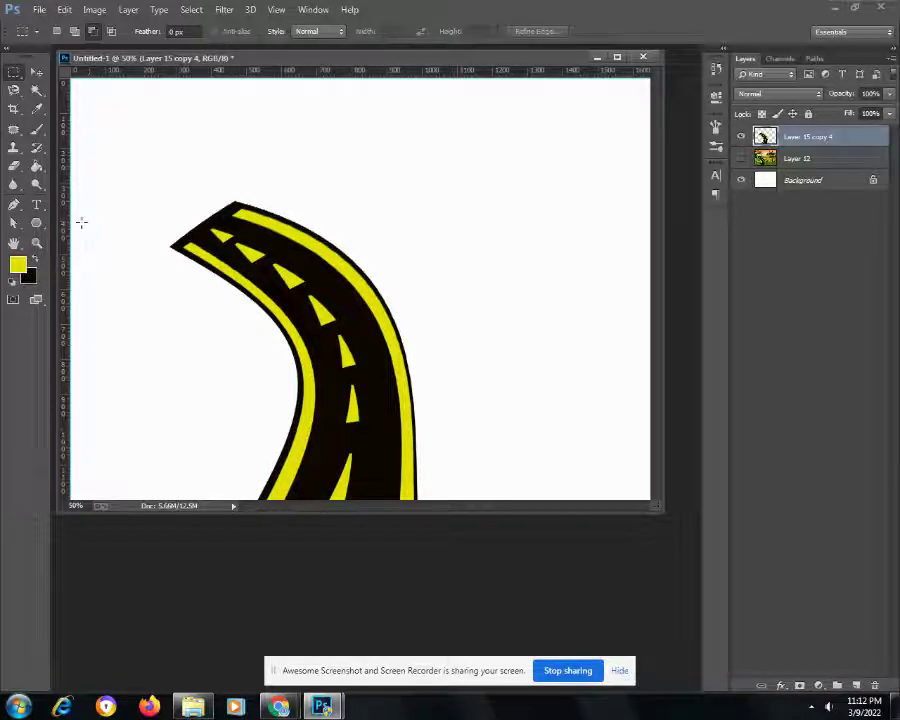
mouse_move(70, 212)
left_mouse_down()
mouse_move(645, 493)
mouse_move(101, 238)
mouse_move(61, 206)
mouse_move(66, 186)
mouse_move(222, 225)
mouse_move(420, 378)
mouse_move(120, 330)
mouse_move(63, 346)
left_mouse_up()
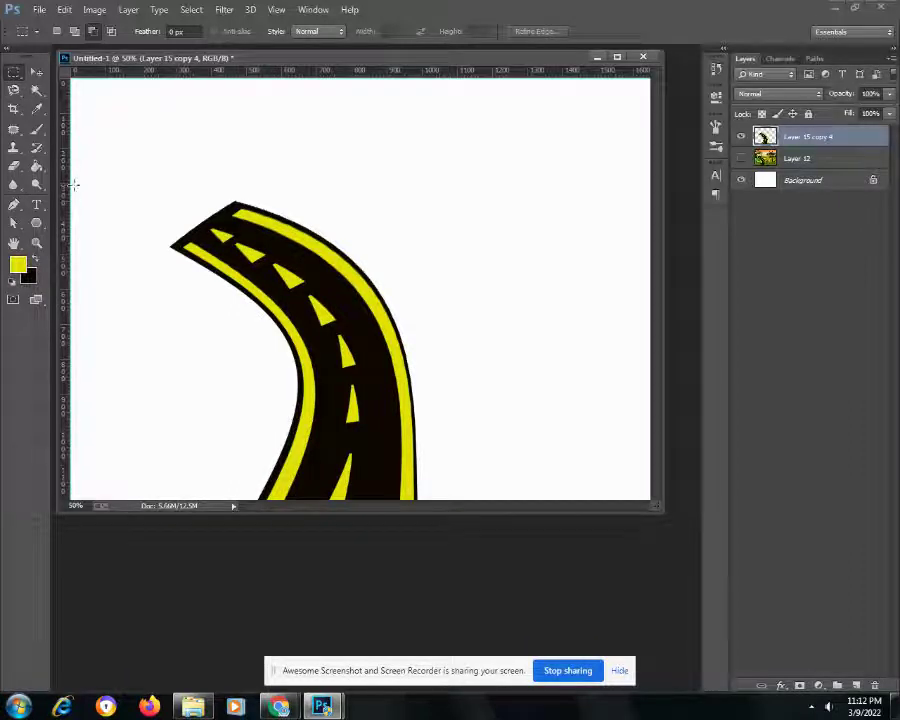
left_click_drag(70, 185, 647, 493)
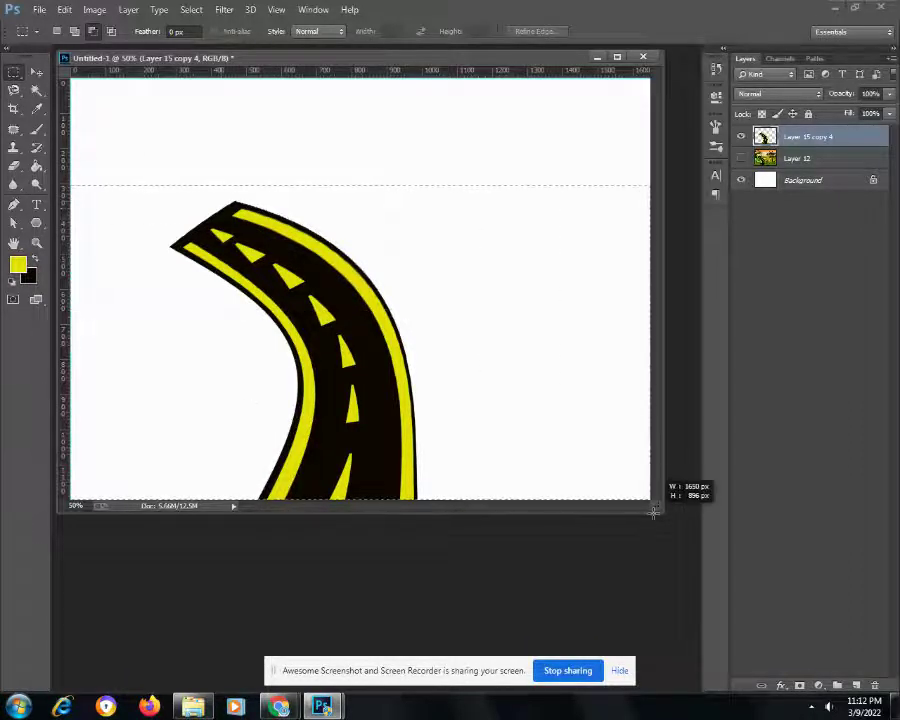
mouse_move(647, 493)
left_mouse_down()
mouse_move(68, 165)
mouse_move(68, 180)
mouse_move(652, 494)
mouse_move(652, 503)
left_mouse_up()
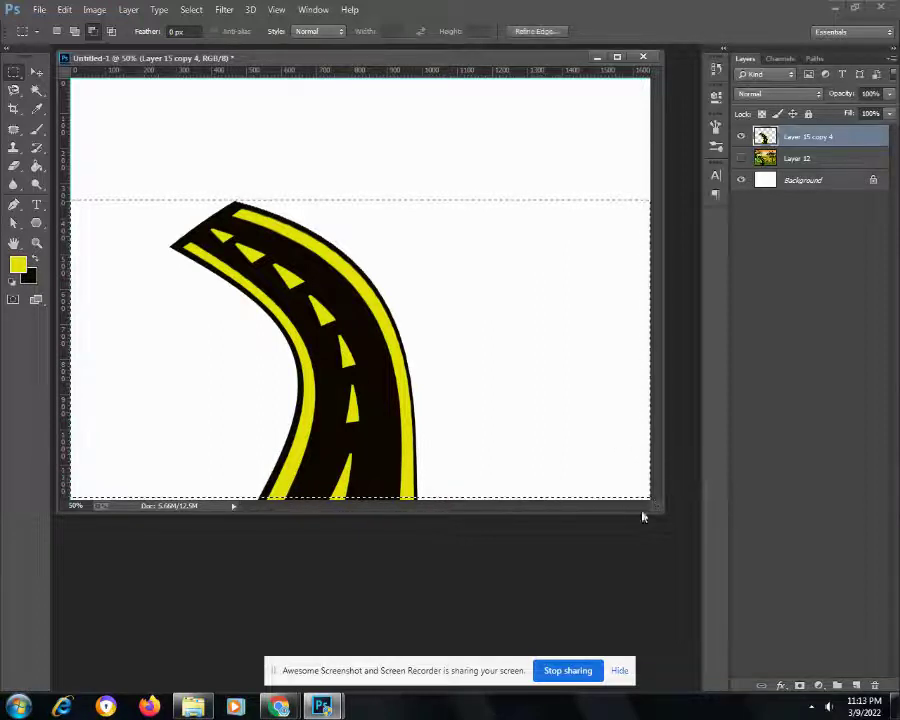
left_click(857, 685)
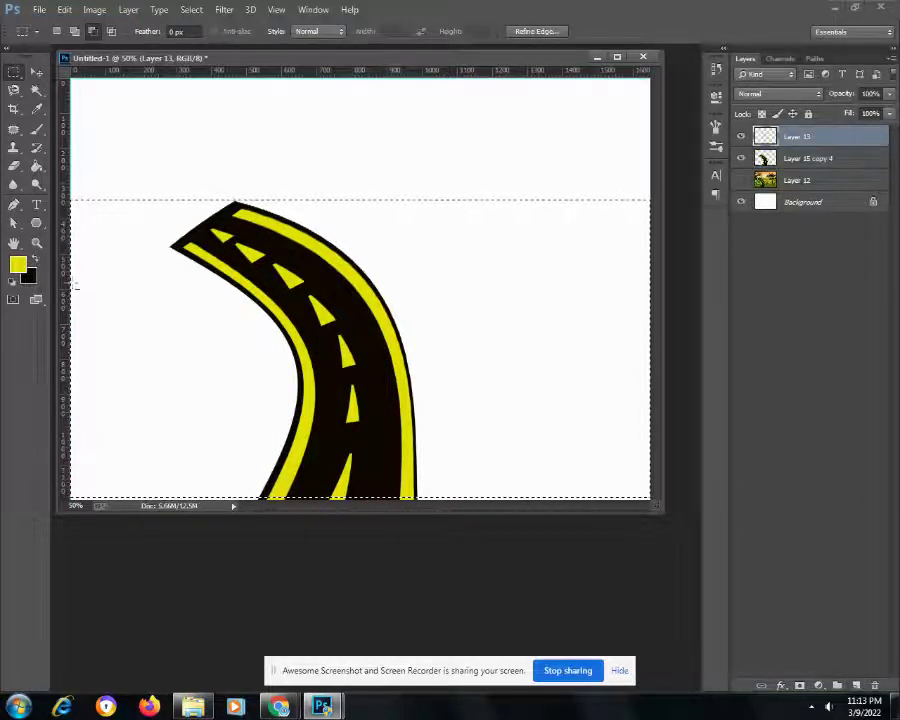
- Set the background colour to dark green 316507
left_click(25, 281)
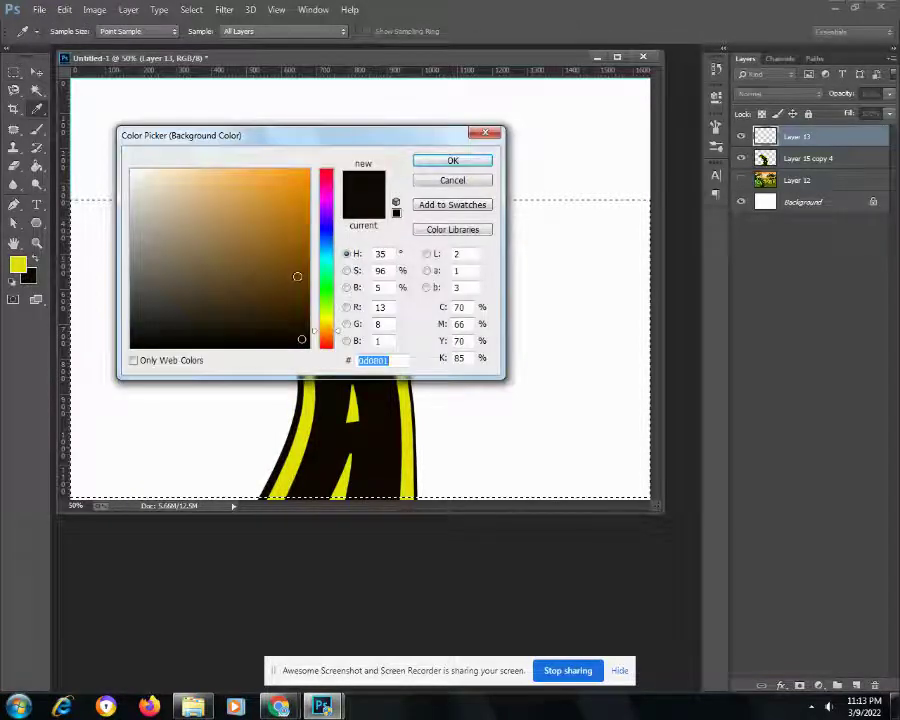
left_click(326, 305)
left_click(295, 276)
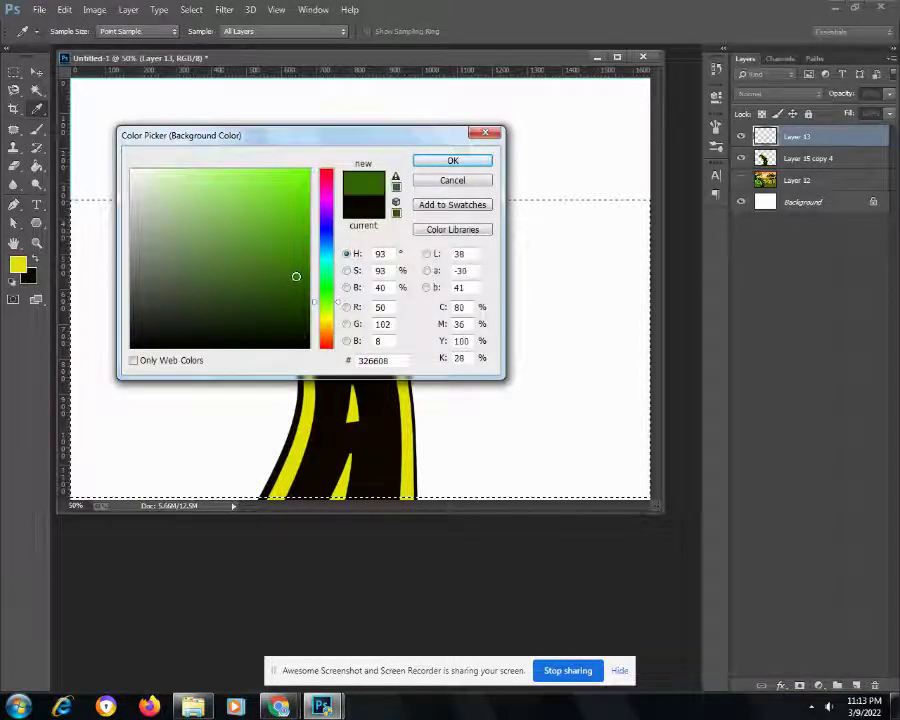
left_click(298, 188)
left_click(305, 294)
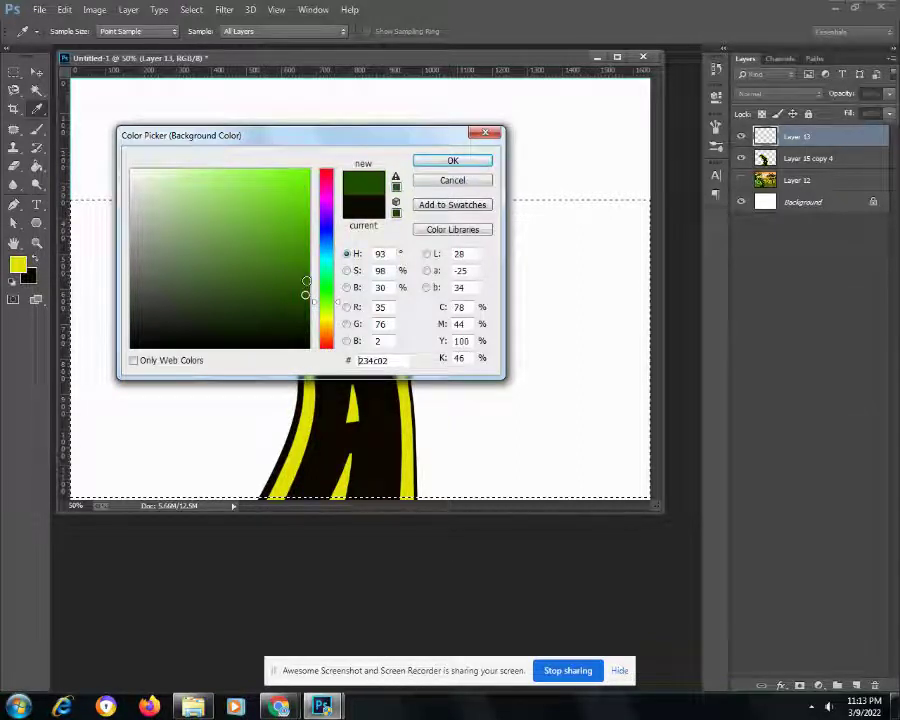
left_click(297, 276)
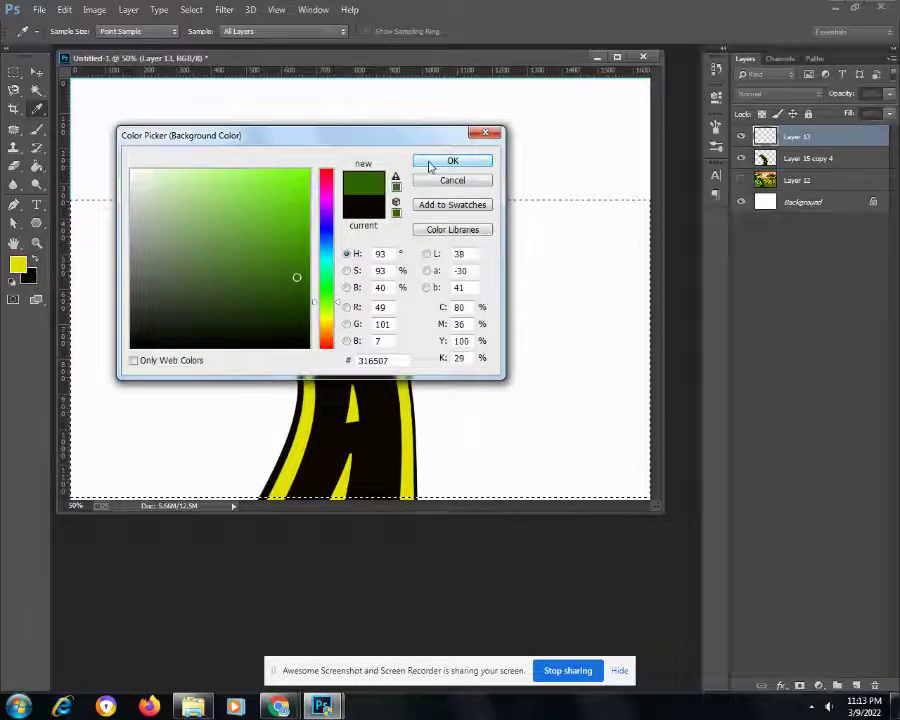
left_click(428, 163)
- Paint Bucket fill the selection on the new layer with the green, then deselect
key("g")
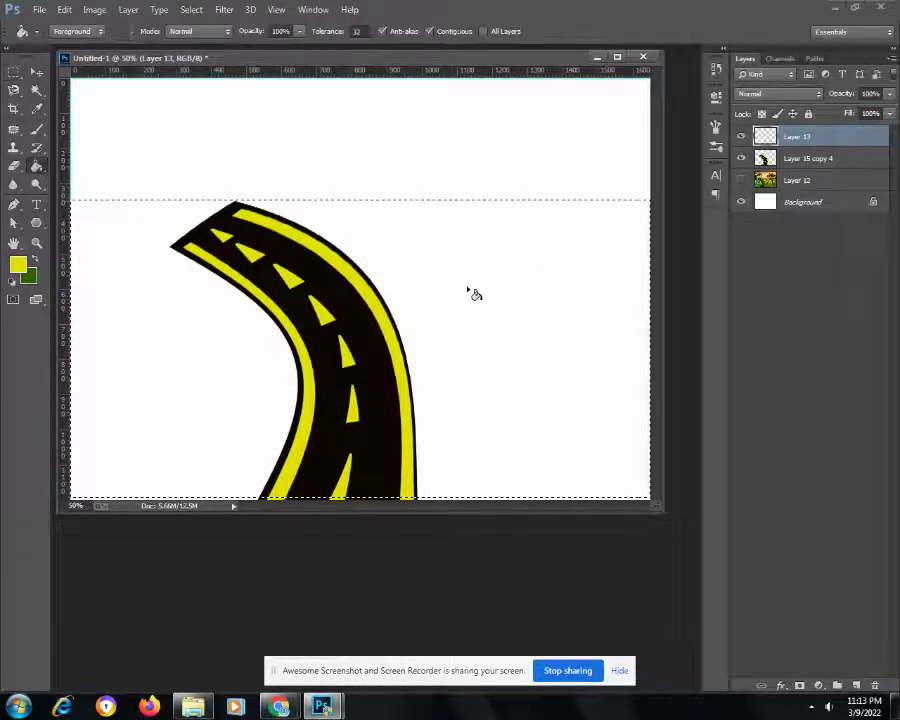
left_click(476, 302)
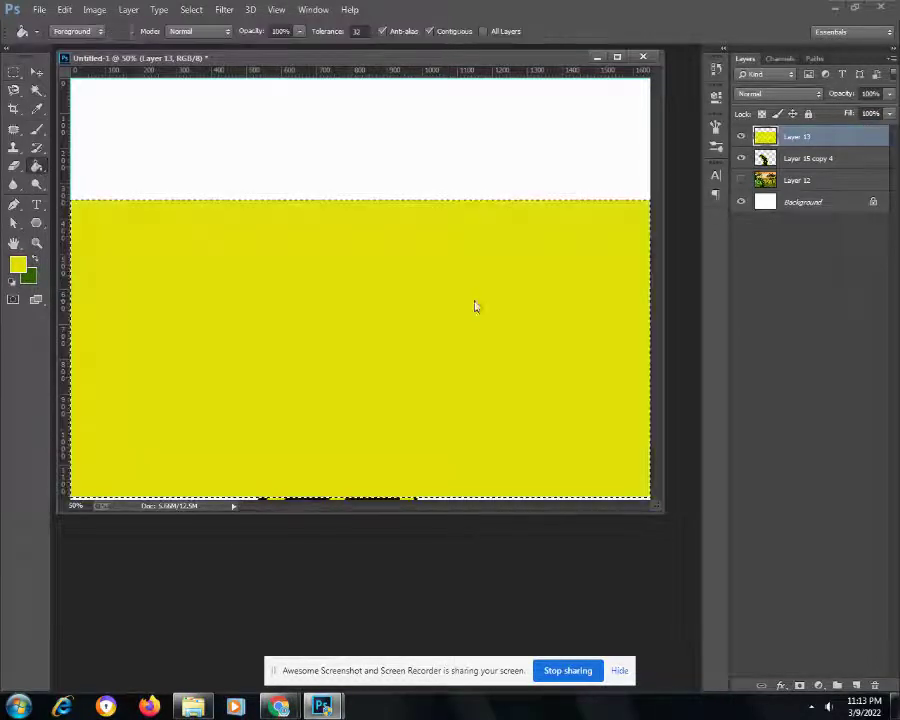
left_click(34, 259)
left_click(226, 310)
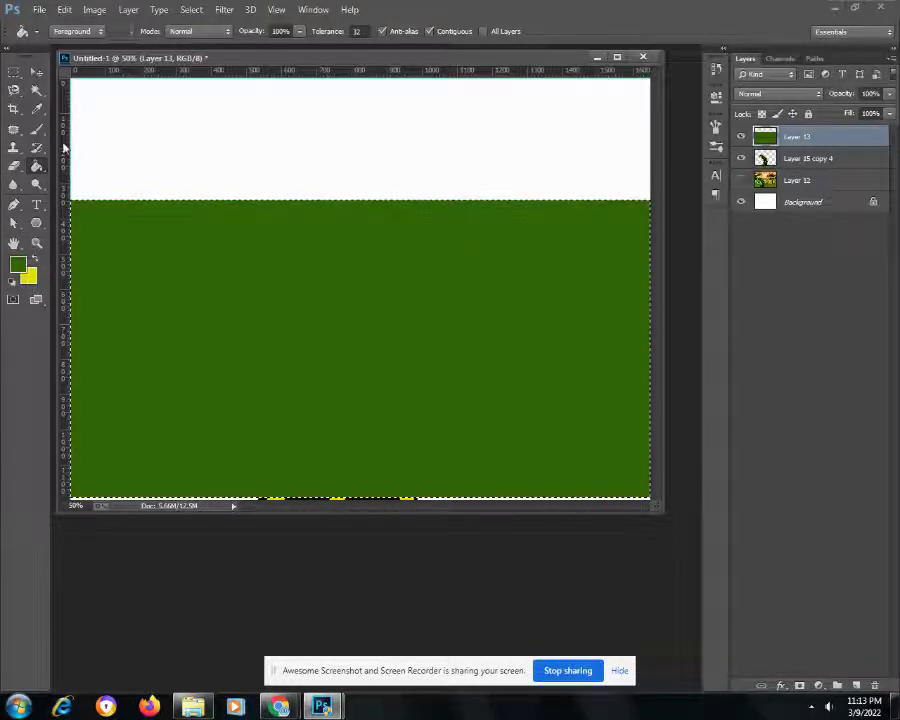
left_click(191, 9)
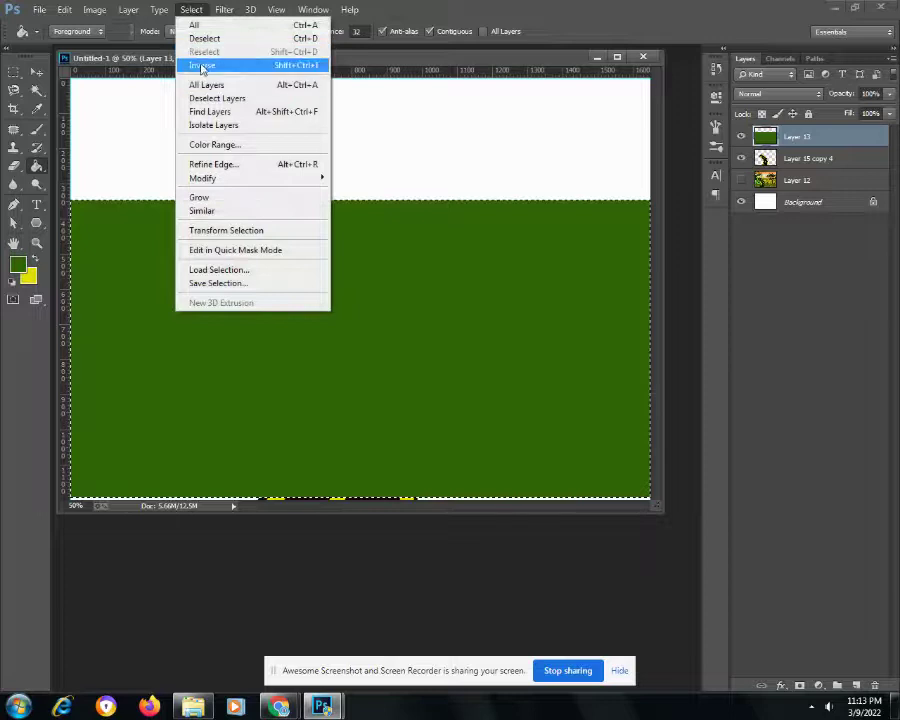
left_click(205, 38)
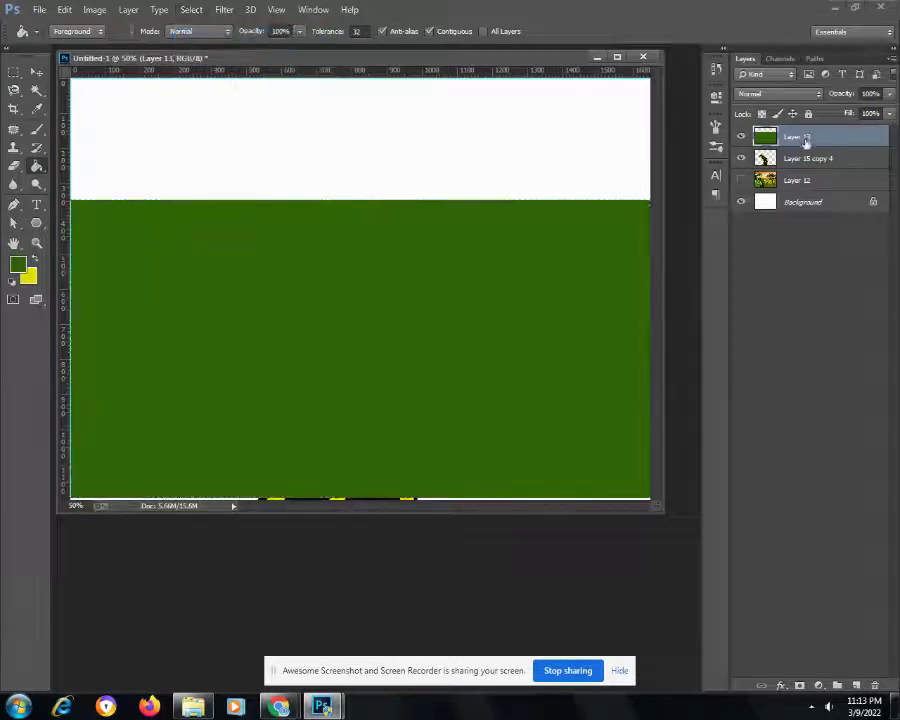
- Move green Layer 13 below the road layer and nudge it slightly down
left_click_drag(806, 141, 802, 170)
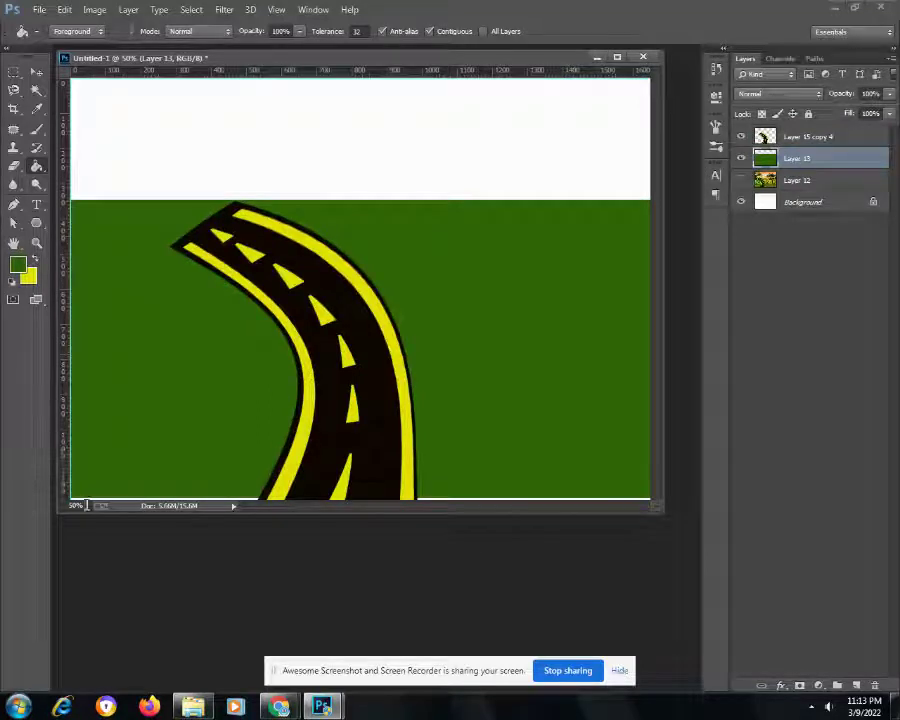
left_click(36, 72)
mouse_move(202, 407)
left_mouse_down()
mouse_move(202, 415)
mouse_move(202, 406)
left_mouse_up()
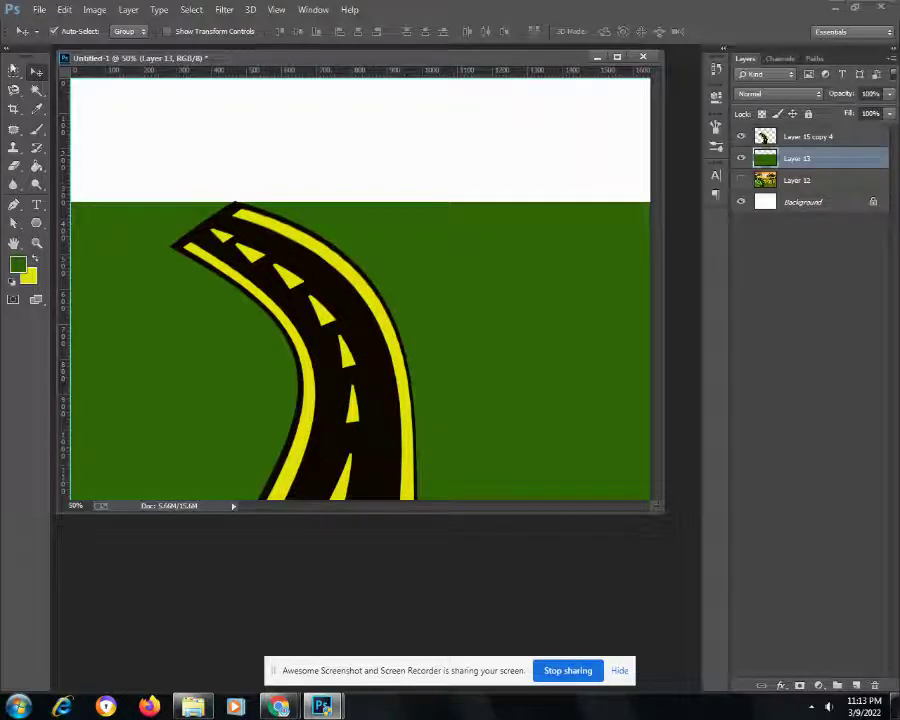
- Select the Brush tool with the 1000 px tree-shaped brush preset
left_click(38, 131)
left_click(68, 37)
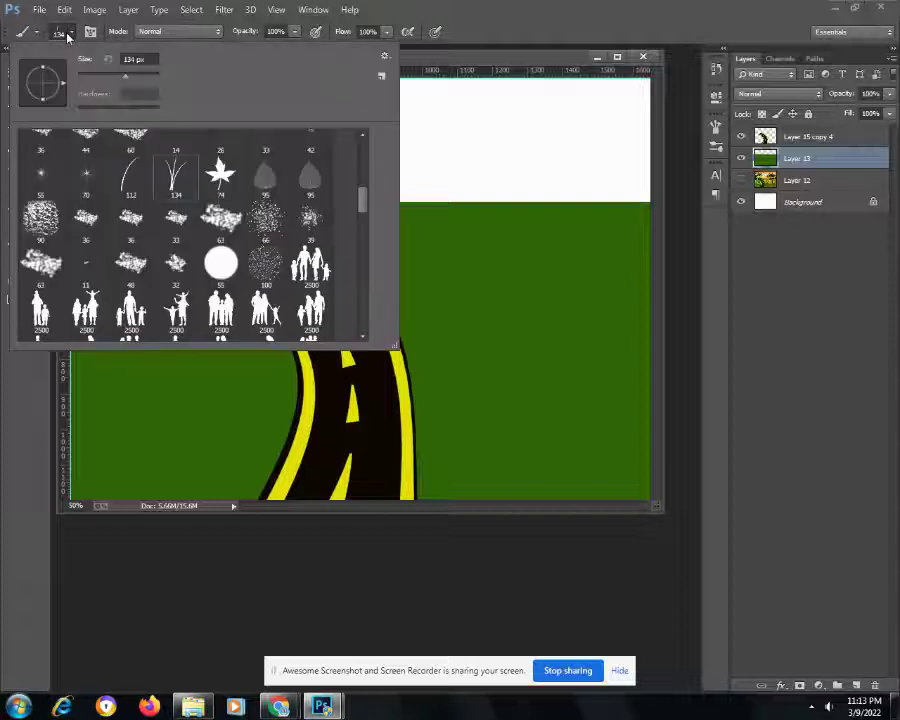
left_click_drag(362, 200, 366, 272)
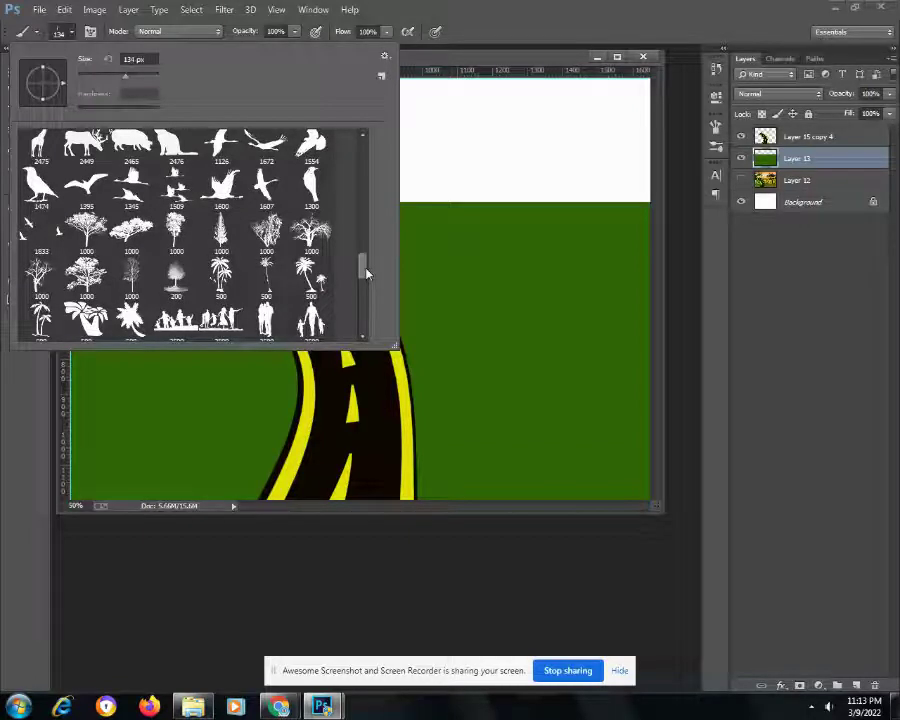
left_click(310, 232)
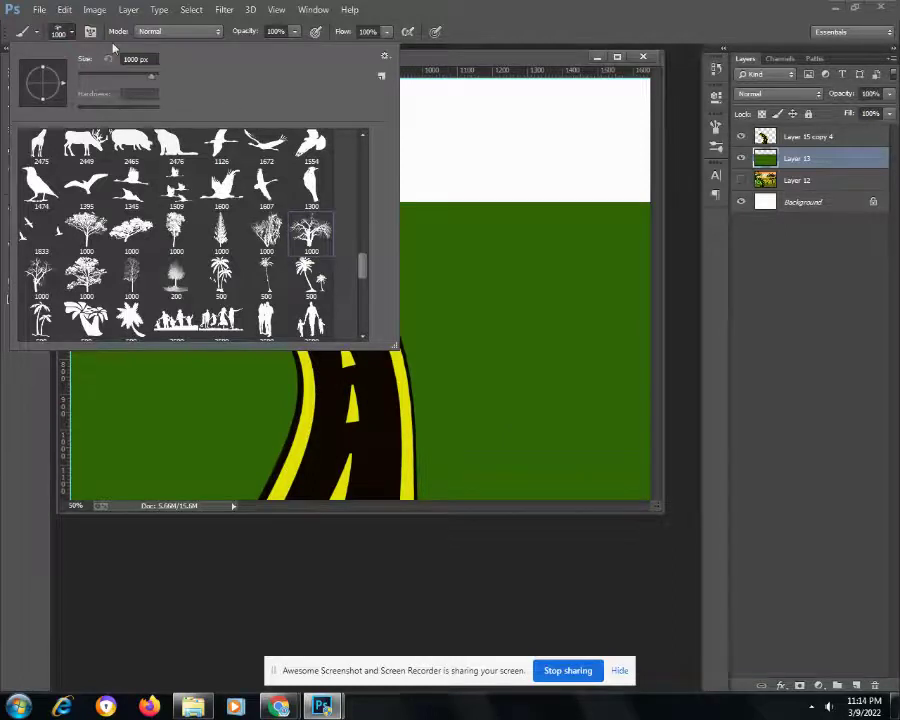
left_click(74, 36)
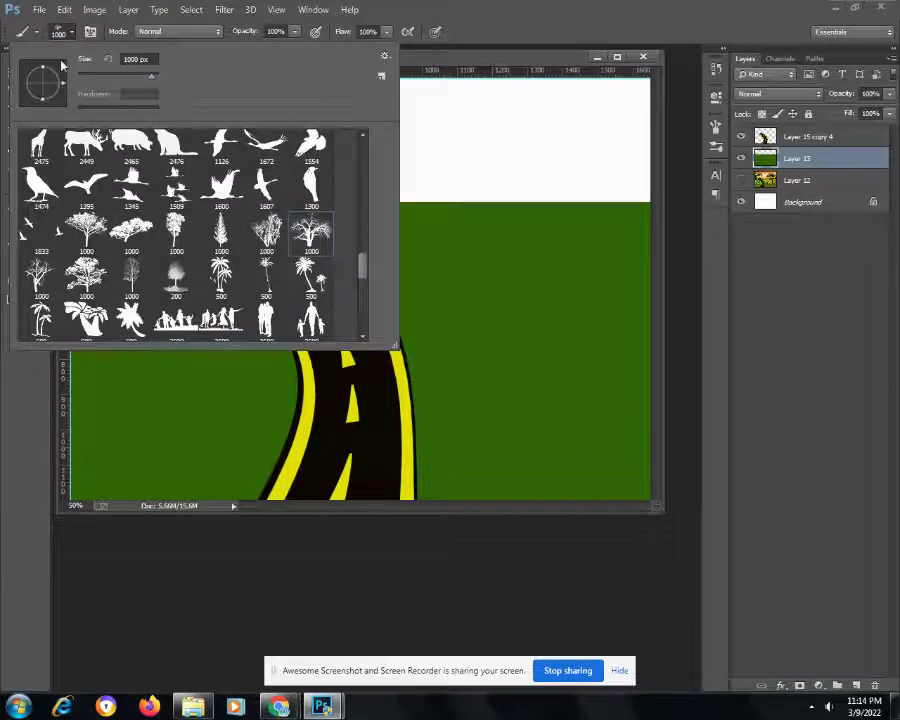
left_click(80, 33)
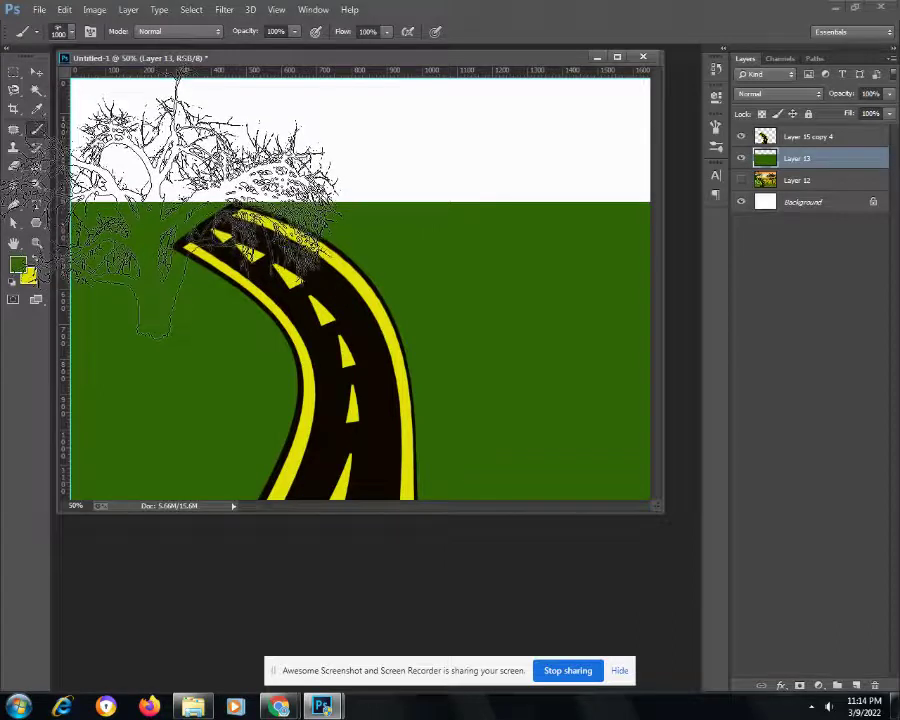
- Set the foreground colour to a very dark, near-black green
left_click(36, 108)
left_click(17, 264)
left_click_drag(282, 340, 289, 339)
left_click(452, 160)
- Stamp a trial tree on the canvas, then undo it
key("b")
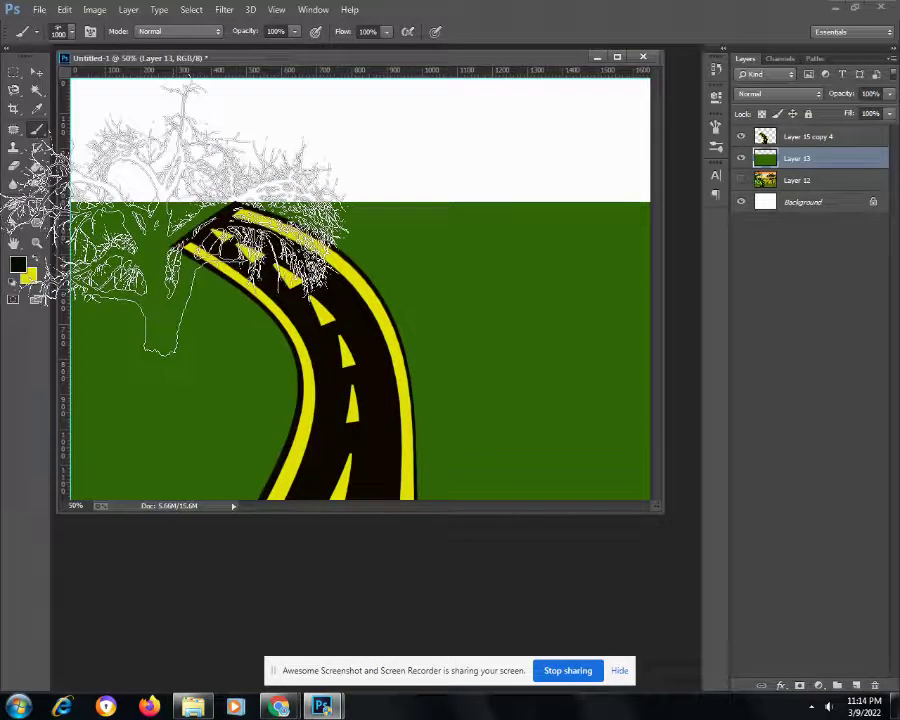
left_click(207, 218)
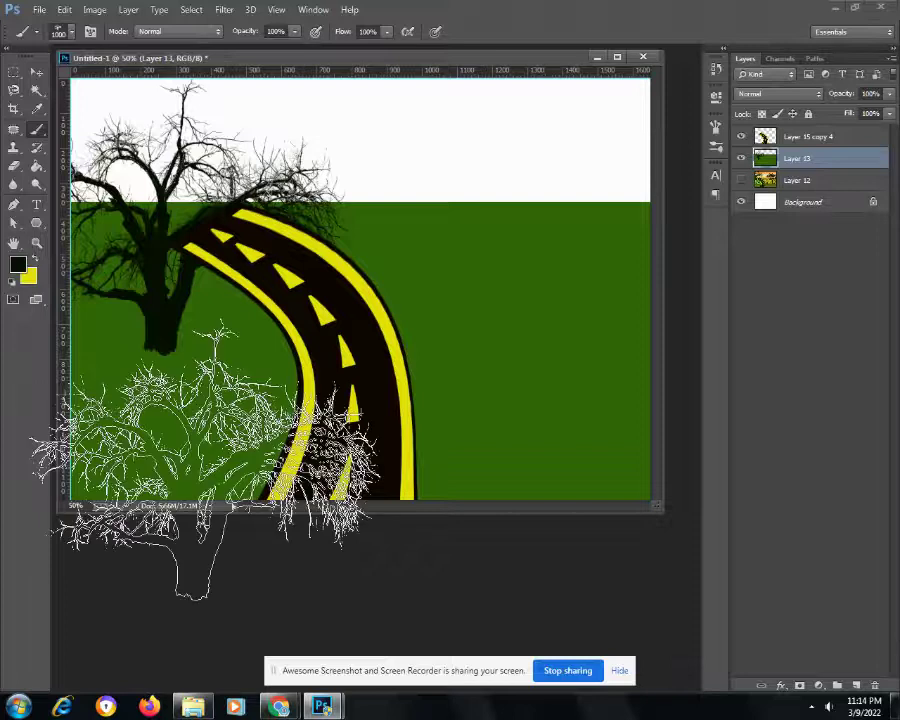
left_click(36, 72)
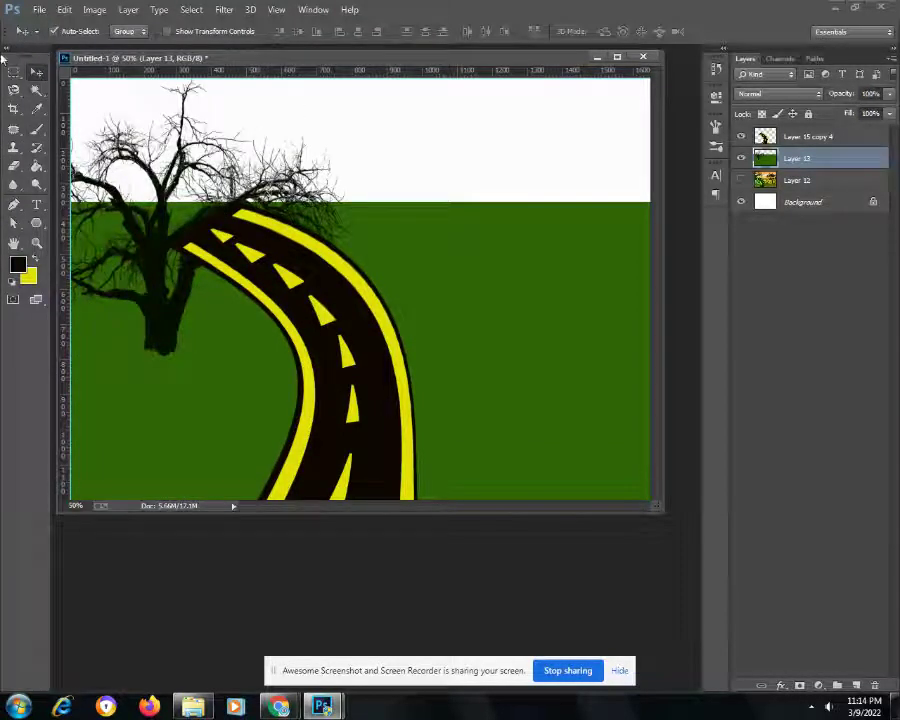
key("ctrl+z")
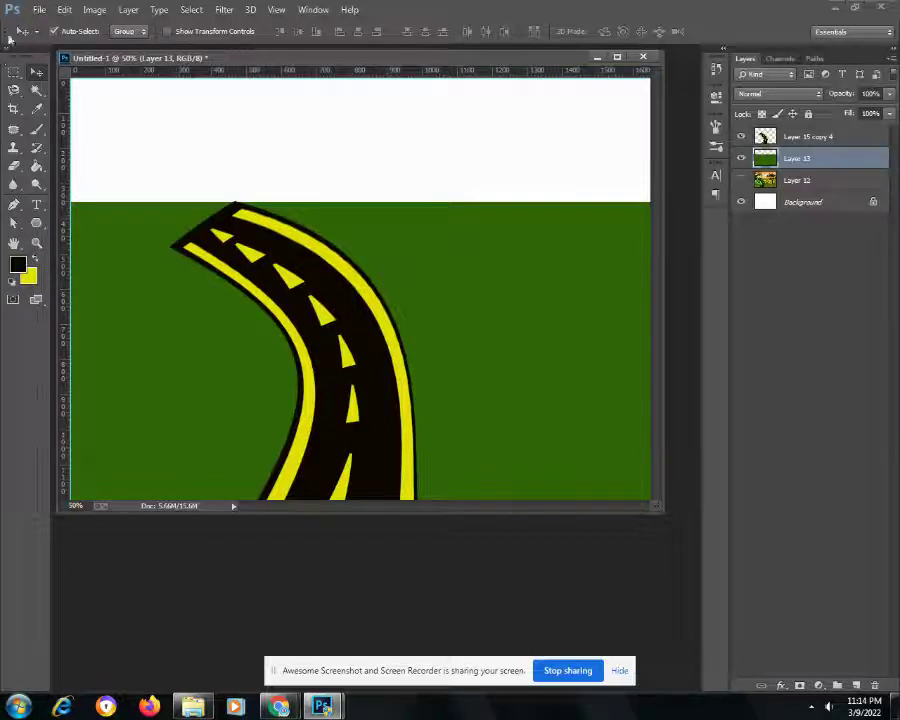
- Add a new top layer and stamp a black tree silhouette at the upper left over the road's far end
key("b")
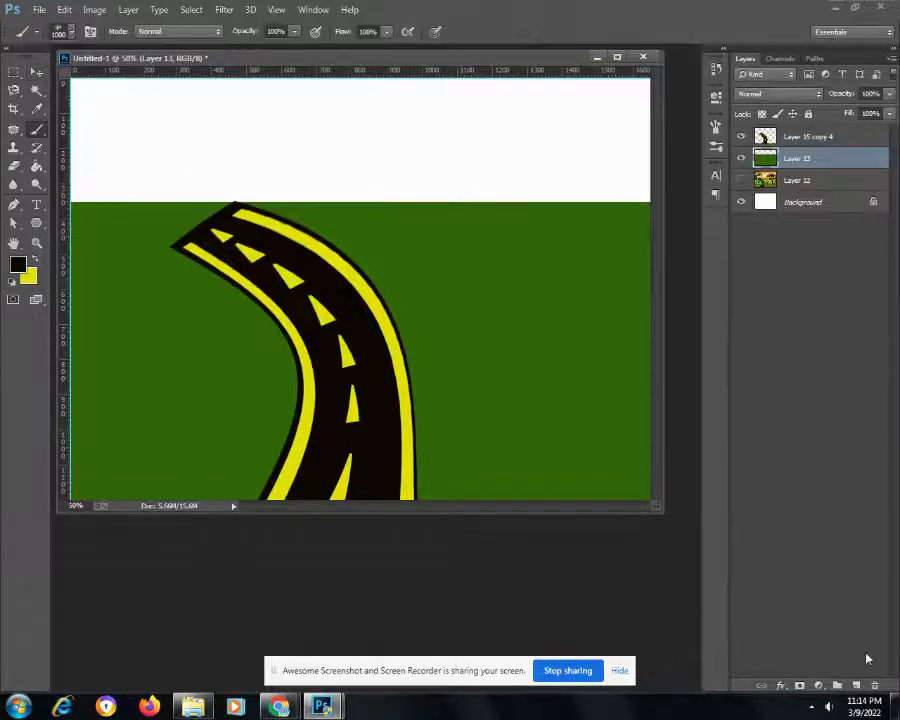
left_click(855, 686)
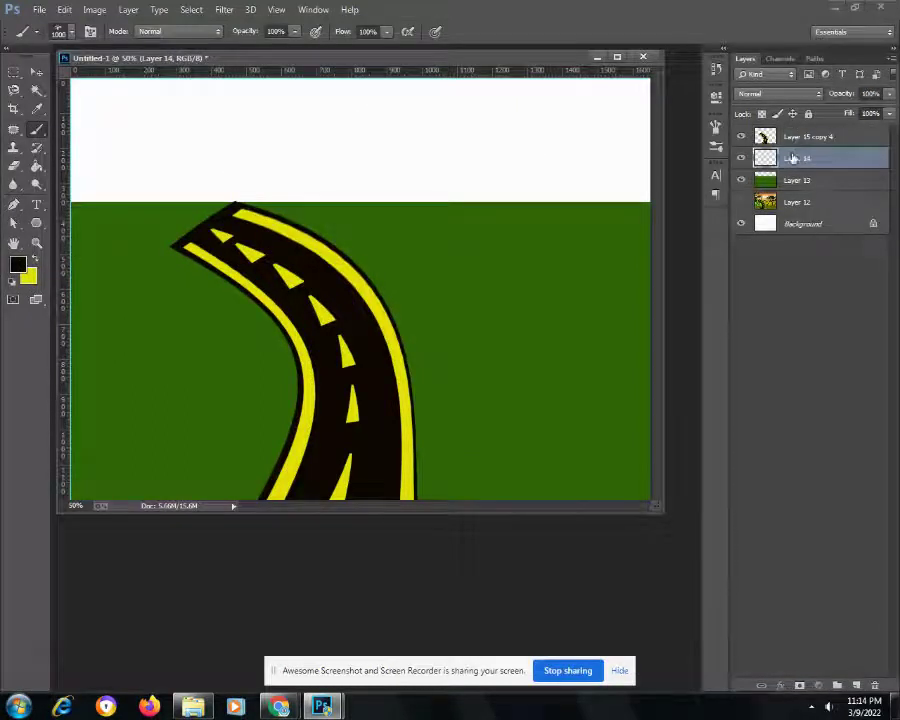
left_click_drag(789, 143, 795, 170)
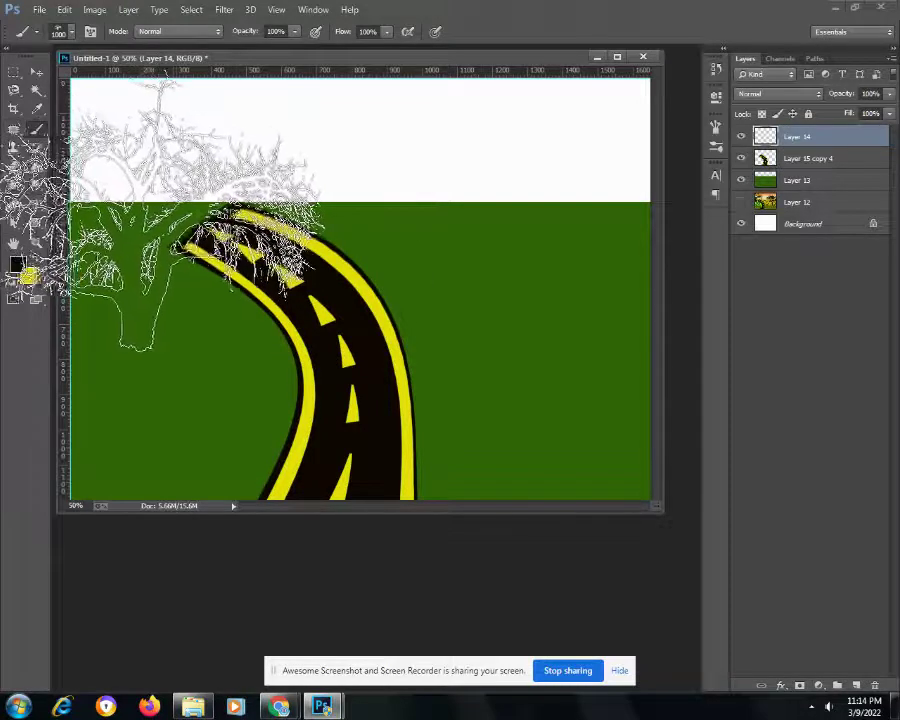
left_click(168, 218)
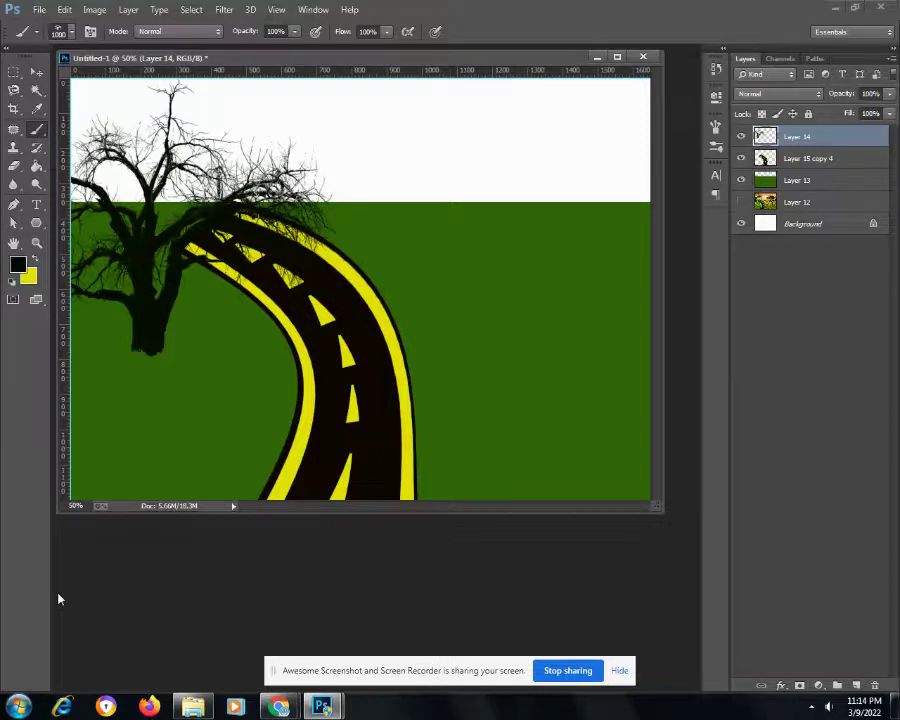
left_click(36, 72)
left_click(38, 149)
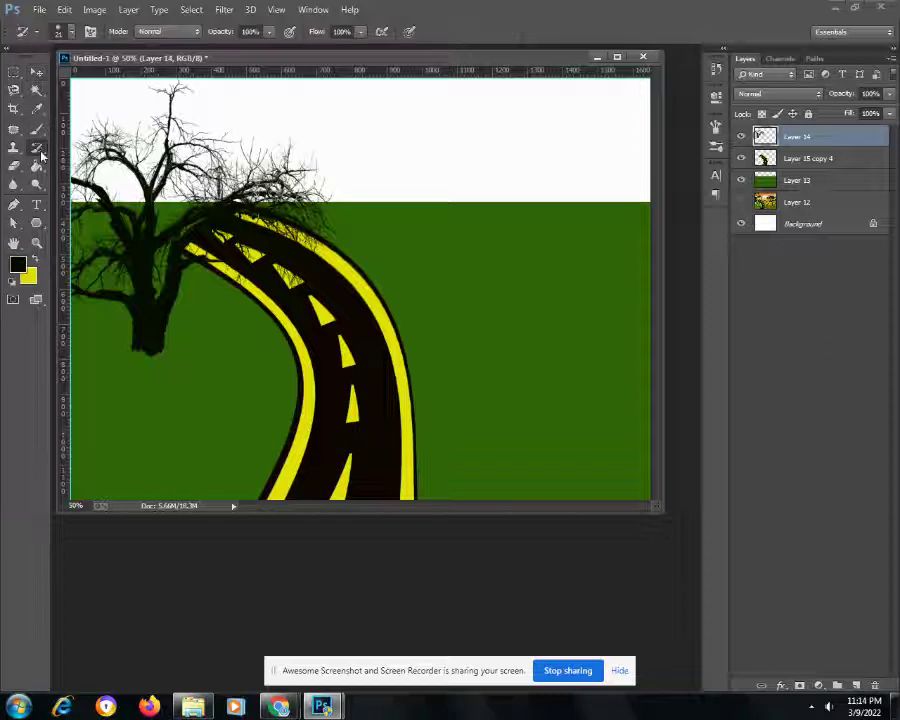
- Load the 134 px grass brush from the brush presets
left_click(71, 34)
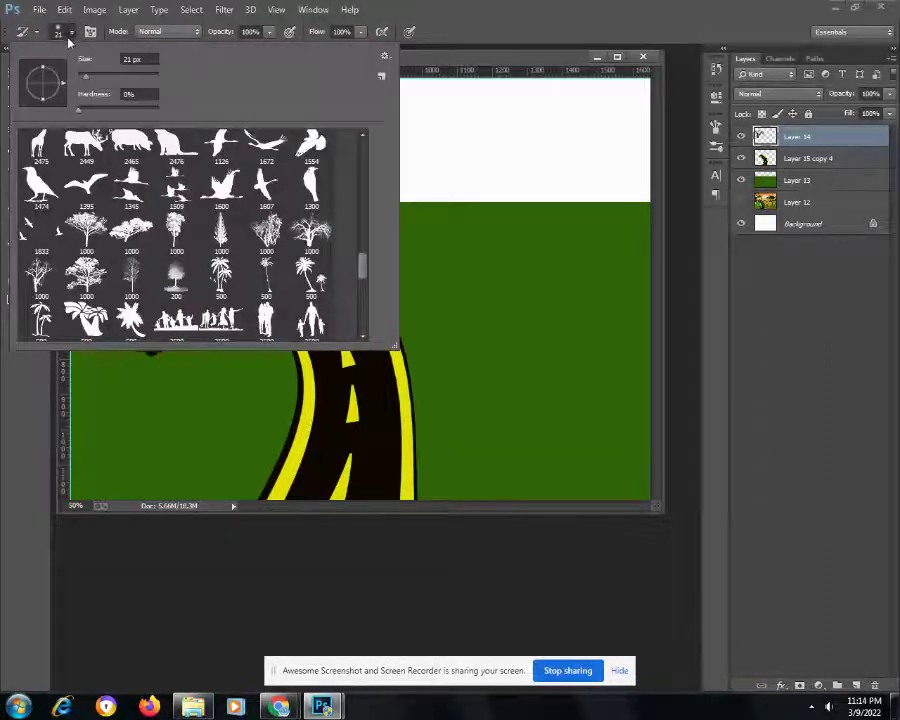
scroll(362, 268, "down", 1)
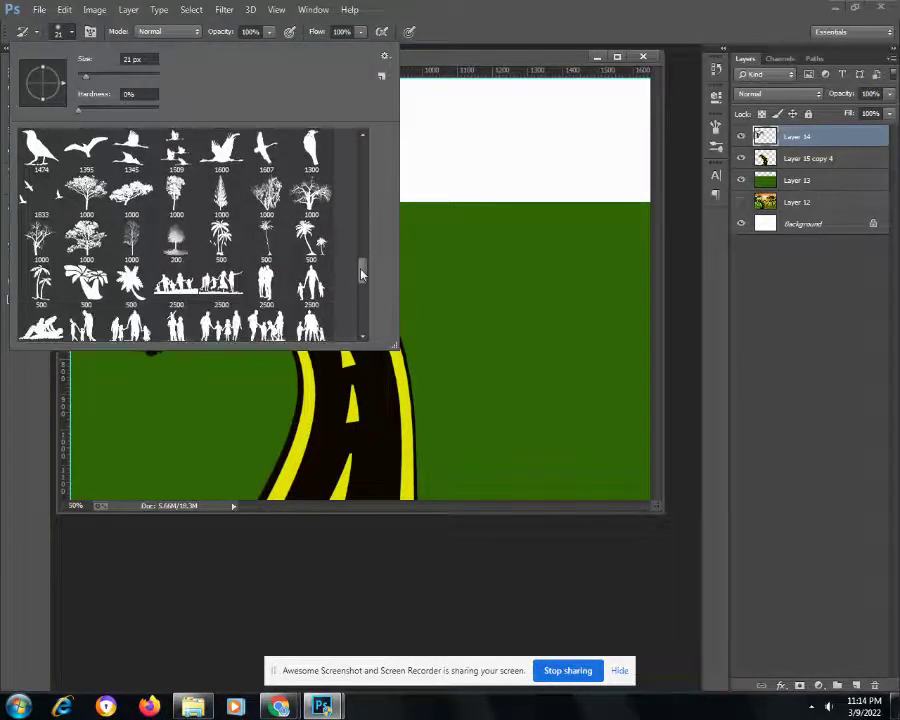
scroll(360, 264, "up", 2)
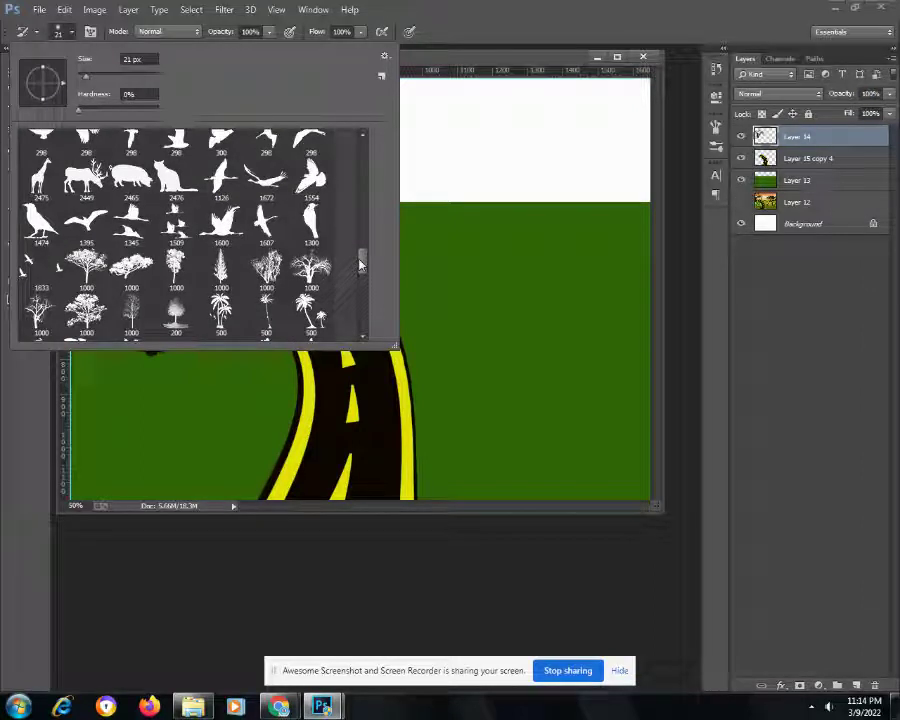
left_click_drag(362, 264, 357, 192)
left_click(175, 208)
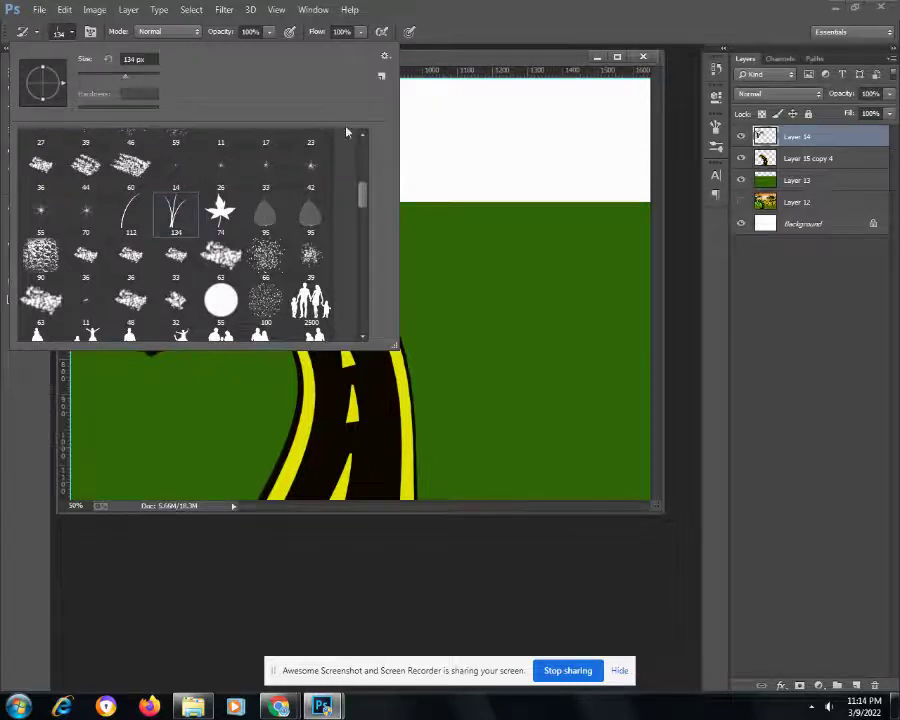
left_click(72, 35)
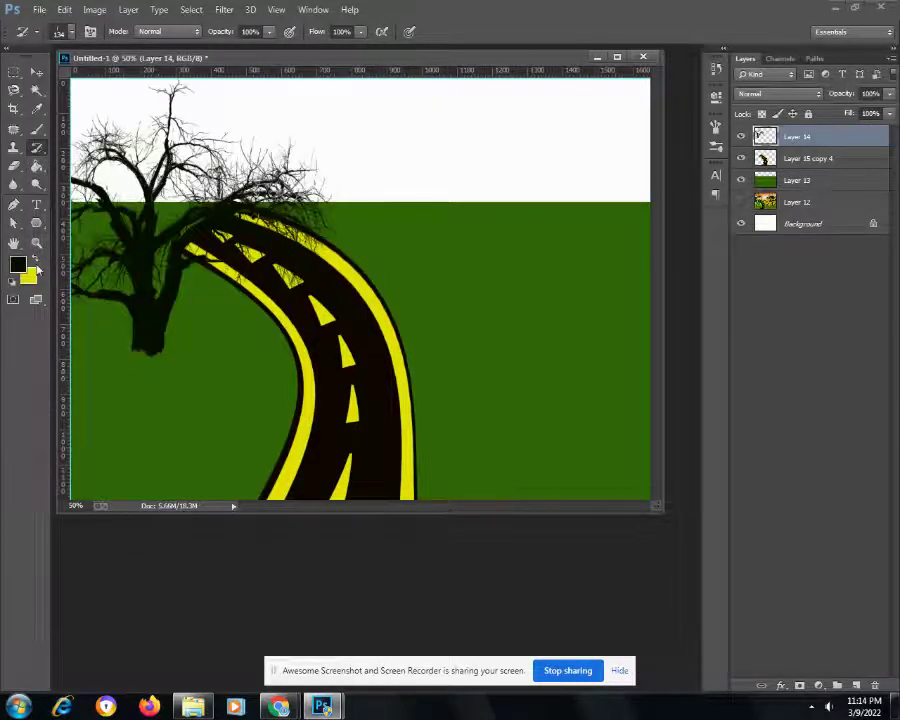
- Swap colours so yellow is foreground, add Layer 15 and paint a trial grass stroke at lower left
left_click(37, 262)
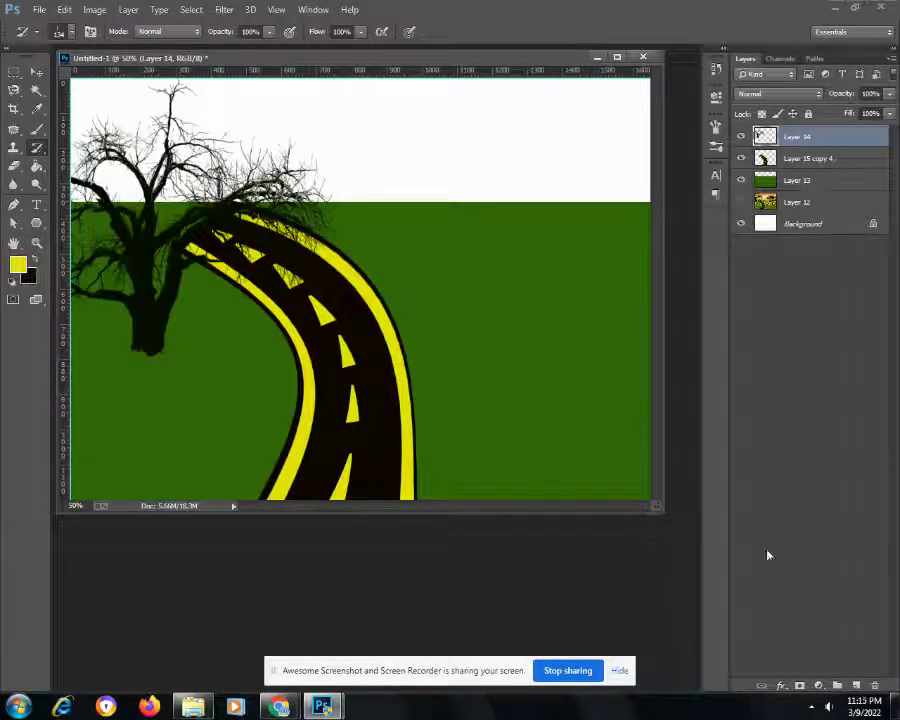
left_click(856, 686)
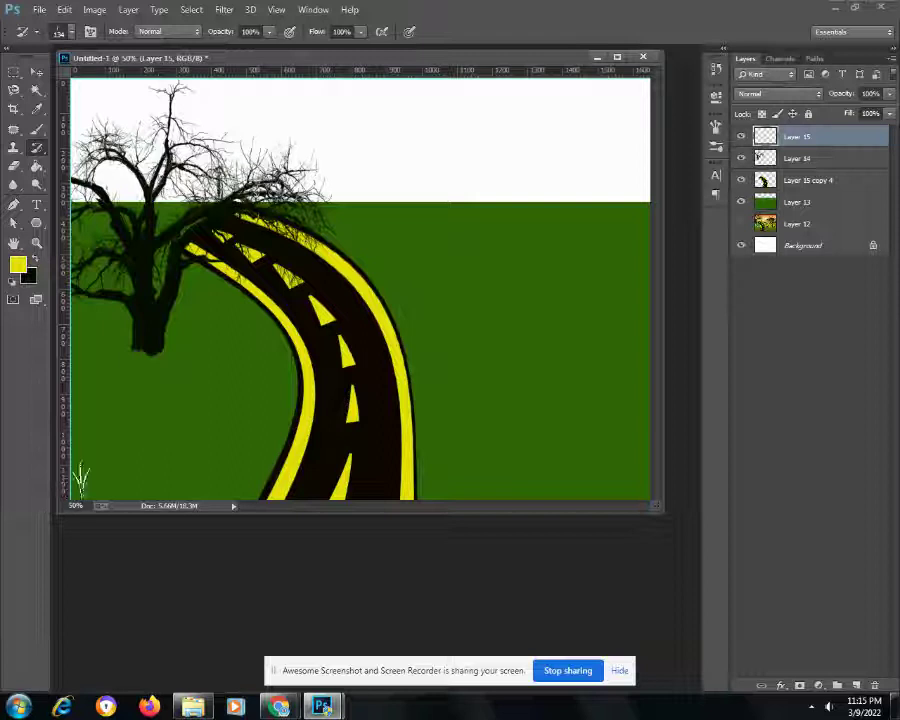
left_click_drag(75, 485, 95, 365)
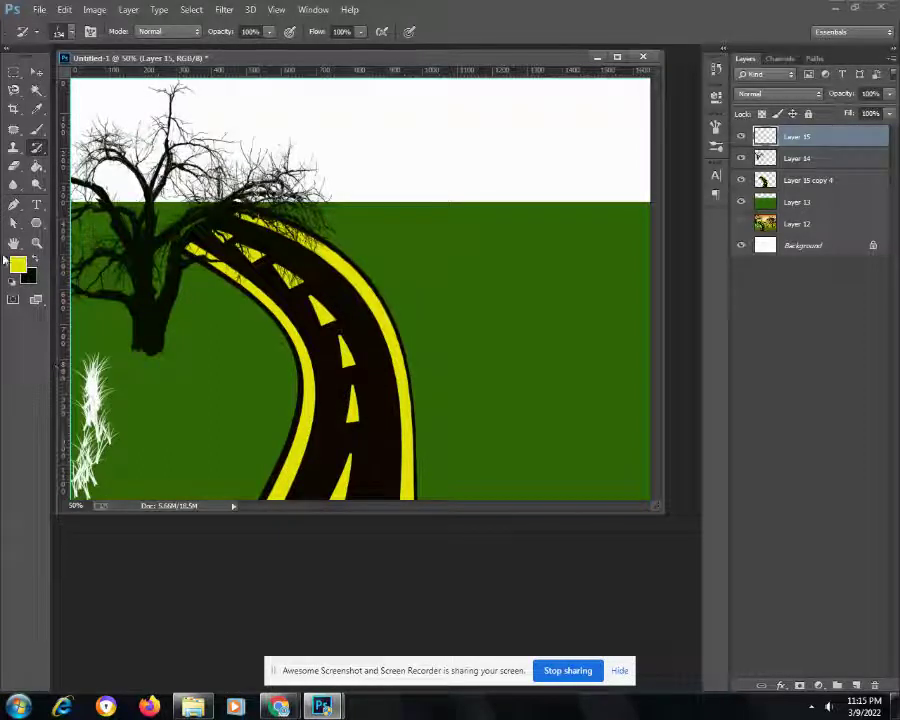
- Undo the trial grass stroke and set the foreground colour to near-black #1c1c03
key("ctrl+z")
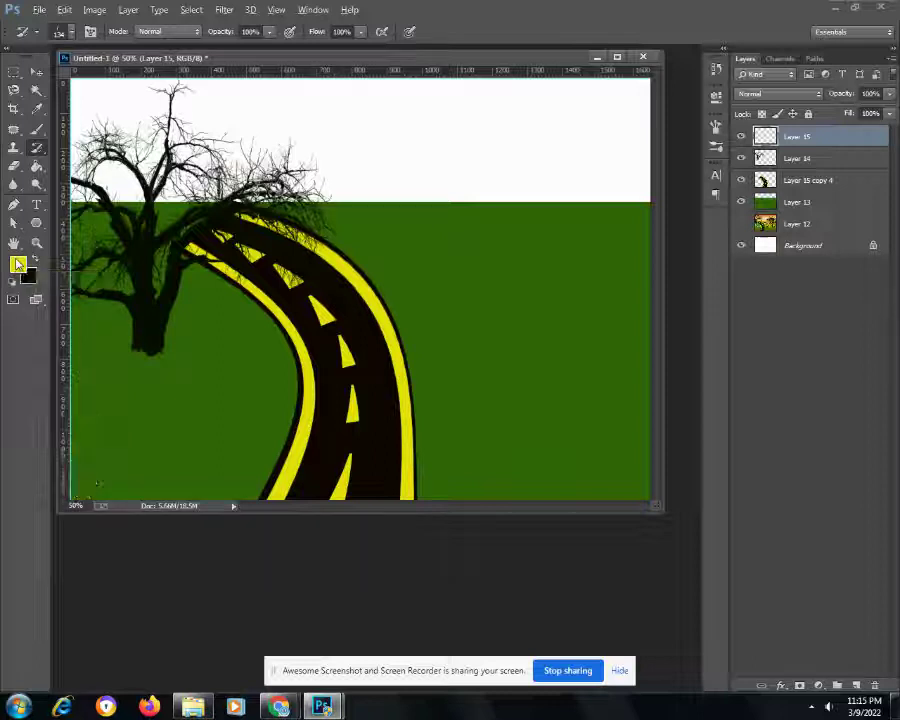
left_click(18, 264)
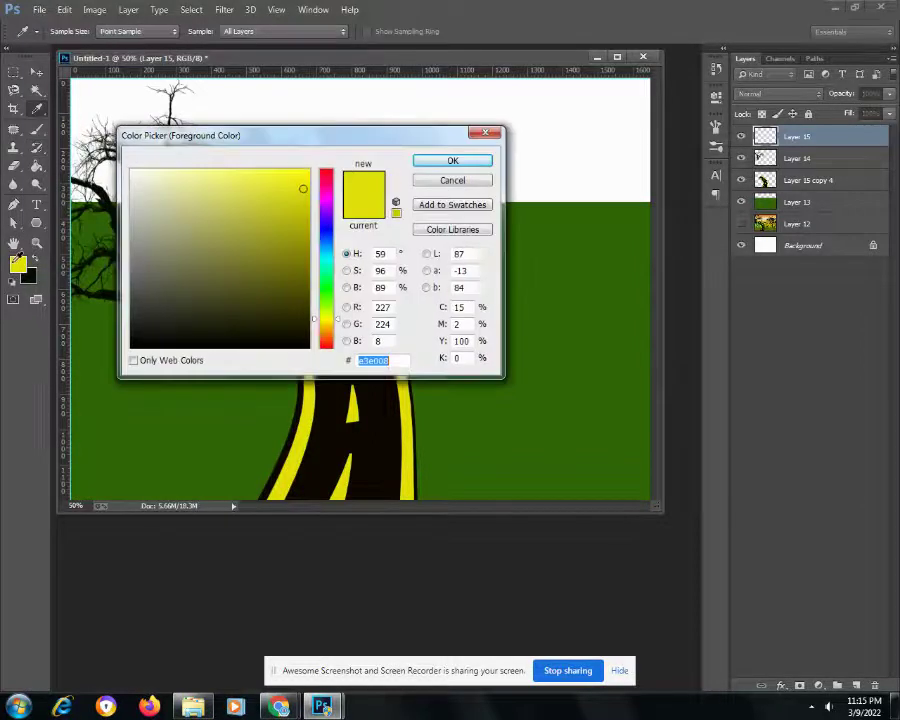
left_click(294, 329)
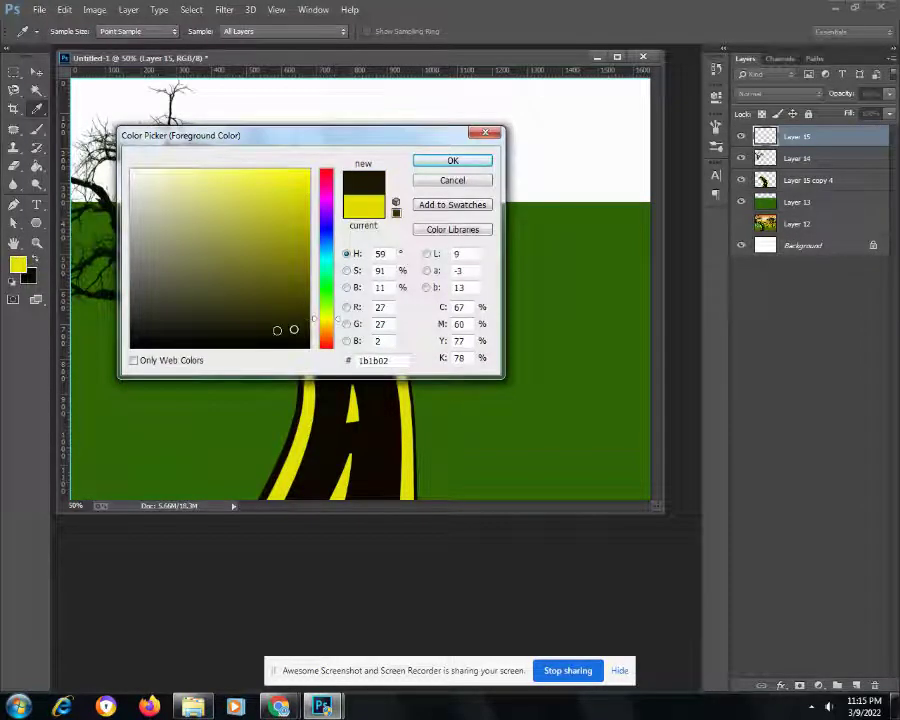
left_click_drag(294, 329, 295, 316)
left_click(293, 327)
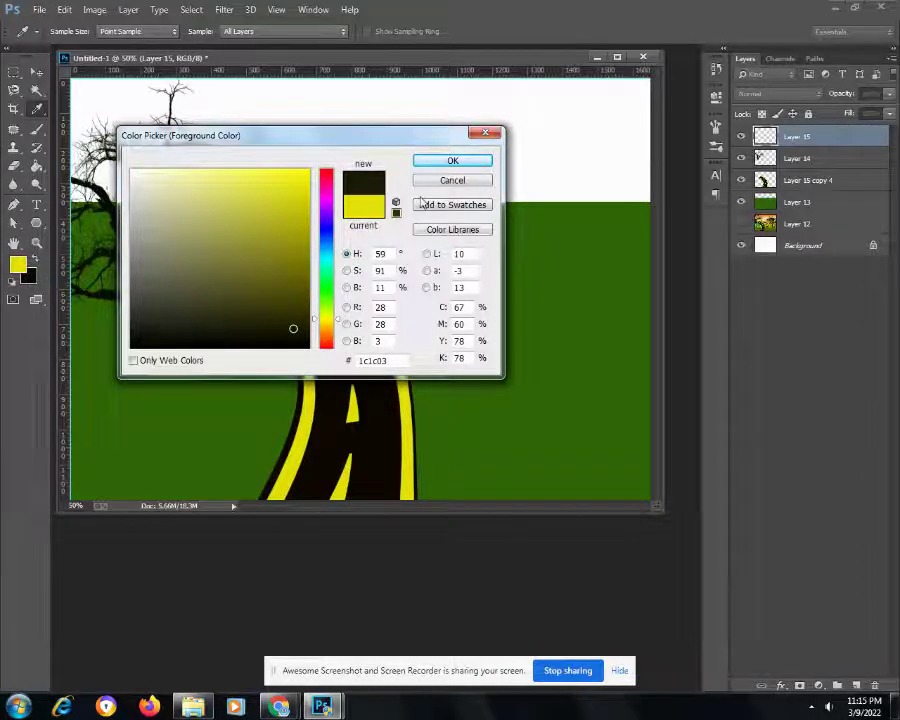
left_click(453, 161)
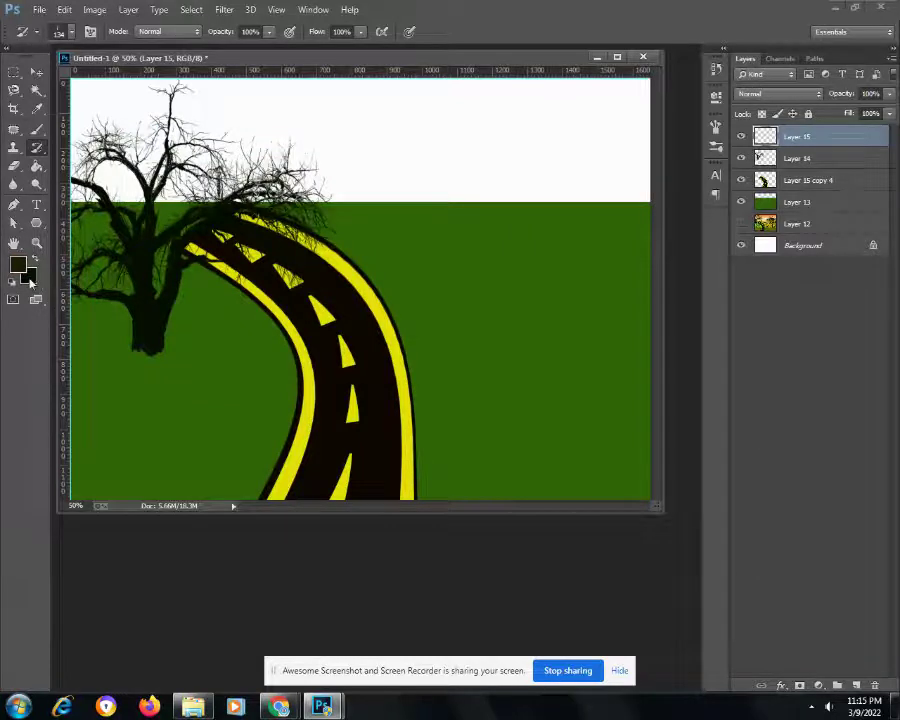
- Set the background colour to yellow-green #a9bf15
left_click(30, 277)
left_click(291, 279)
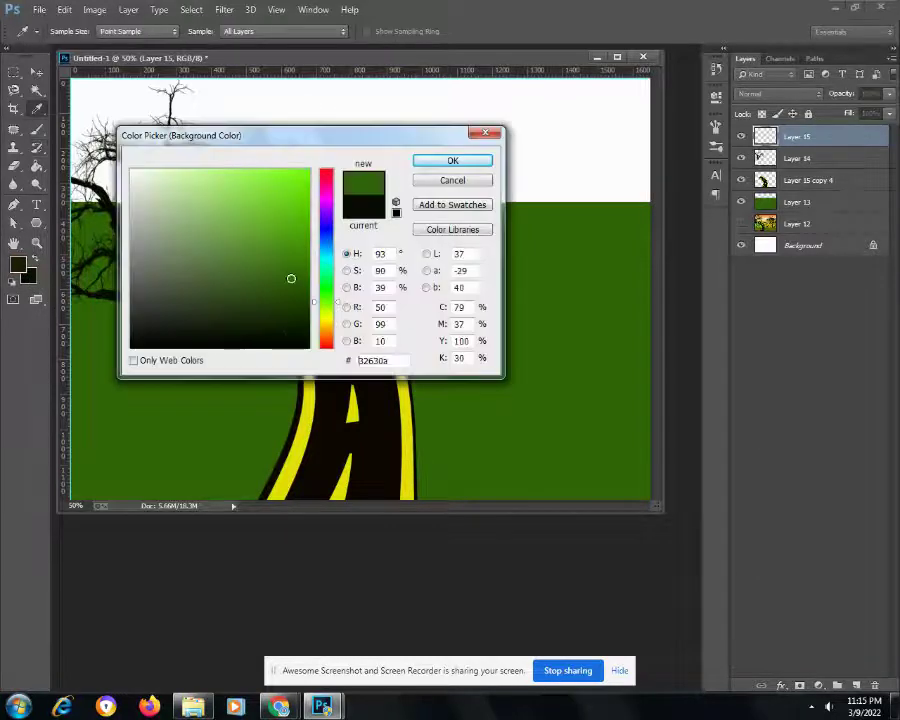
left_click(241, 266)
left_click_drag(334, 308, 334, 318)
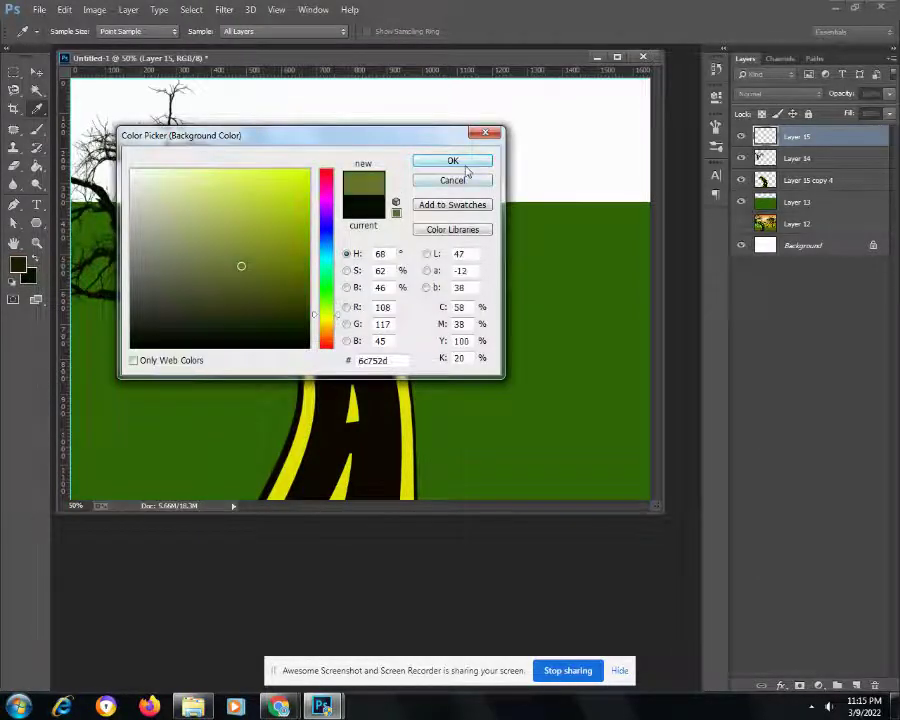
left_click(290, 214)
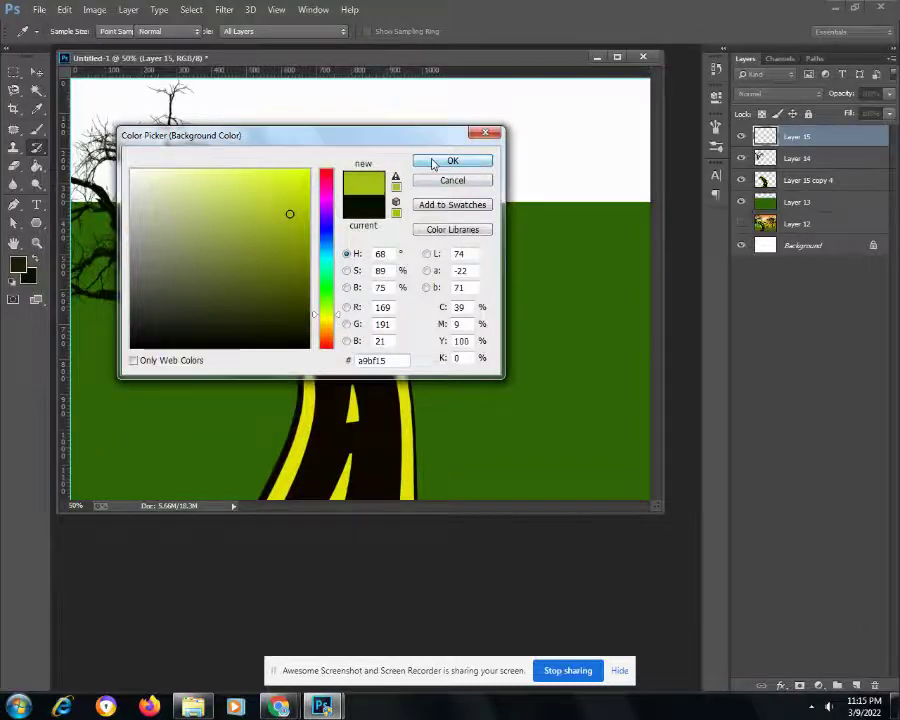
left_click(448, 160)
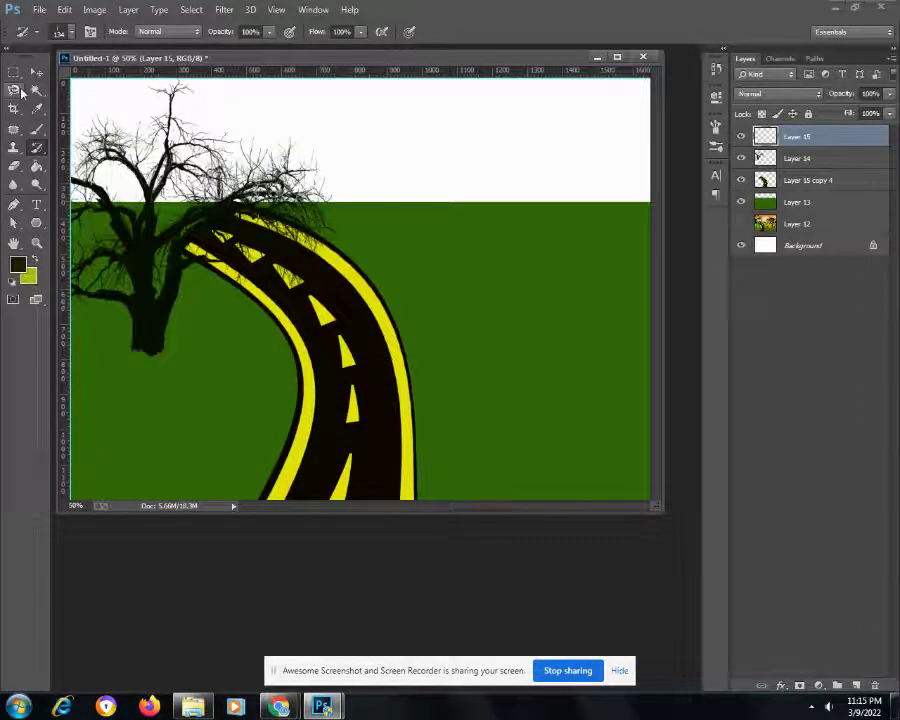
- Select the Brush tool with the 134 px grass brush
left_click(37, 128)
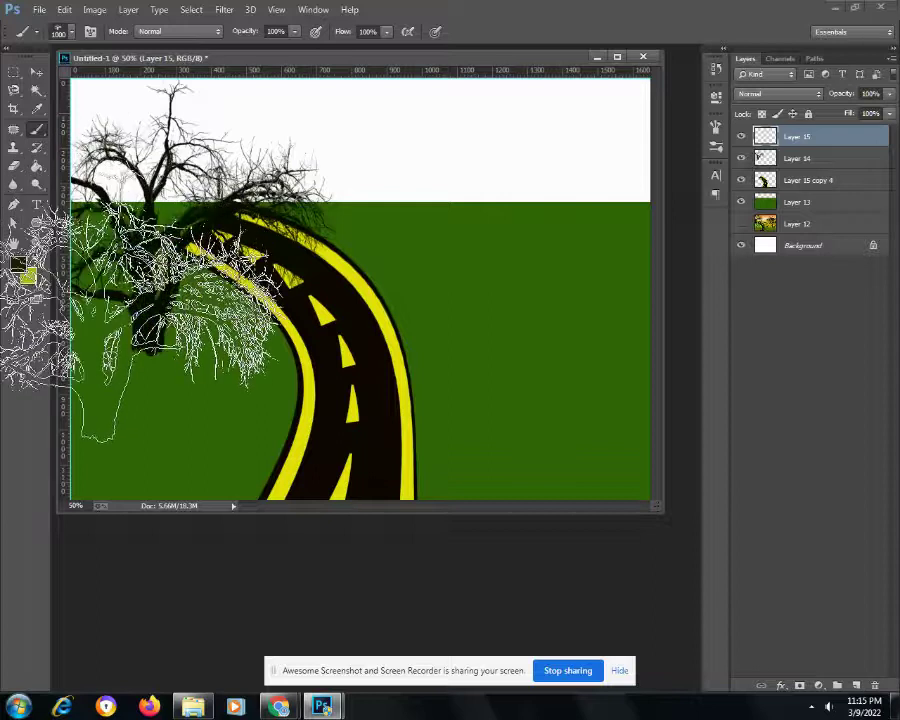
left_click(72, 33)
left_click_drag(362, 256, 362, 197)
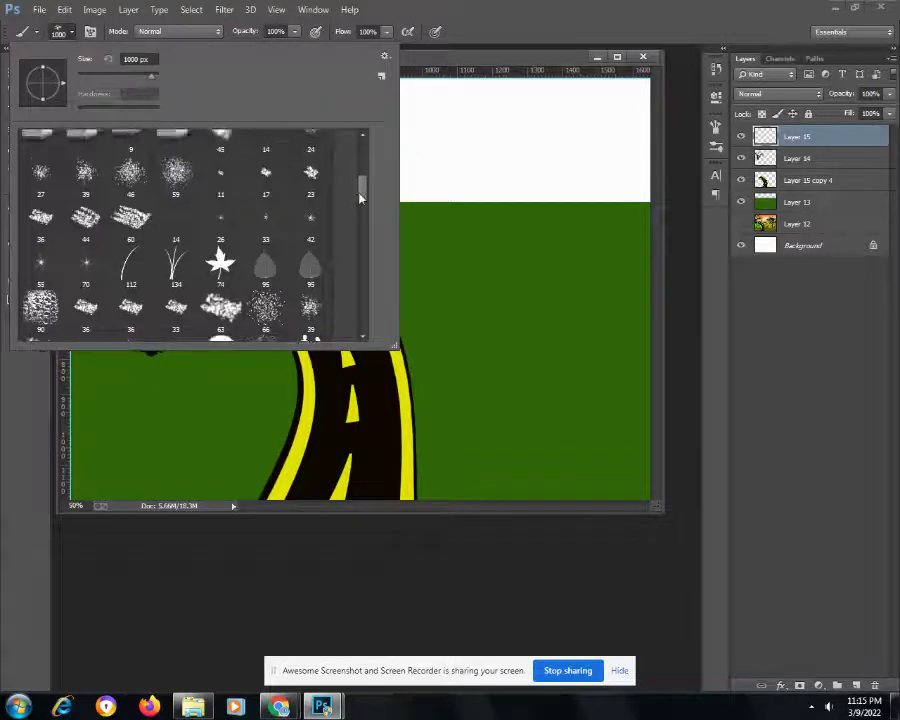
left_click(175, 265)
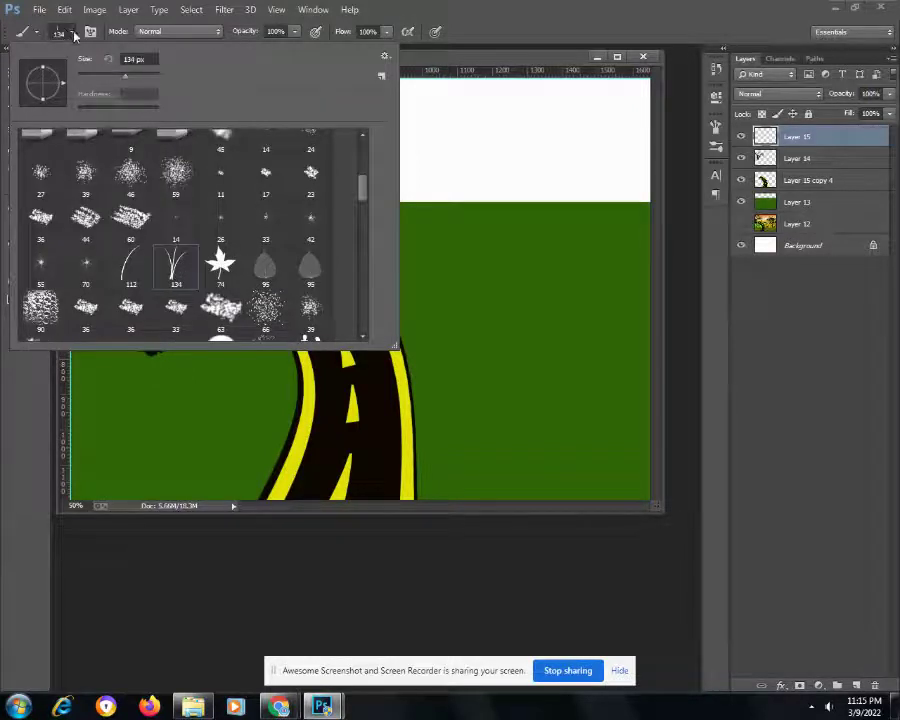
left_click(74, 36)
- Paint dense grass strokes around the tree base, the left field and beside the road
mouse_move(104, 368)
left_mouse_down()
mouse_move(88, 440)
mouse_move(92, 345)
left_mouse_up()
mouse_move(158, 370)
left_mouse_down()
mouse_move(125, 335)
mouse_move(90, 340)
mouse_move(175, 330)
mouse_move(134, 348)
mouse_move(212, 300)
mouse_move(187, 272)
mouse_move(108, 322)
mouse_move(228, 287)
left_mouse_up()
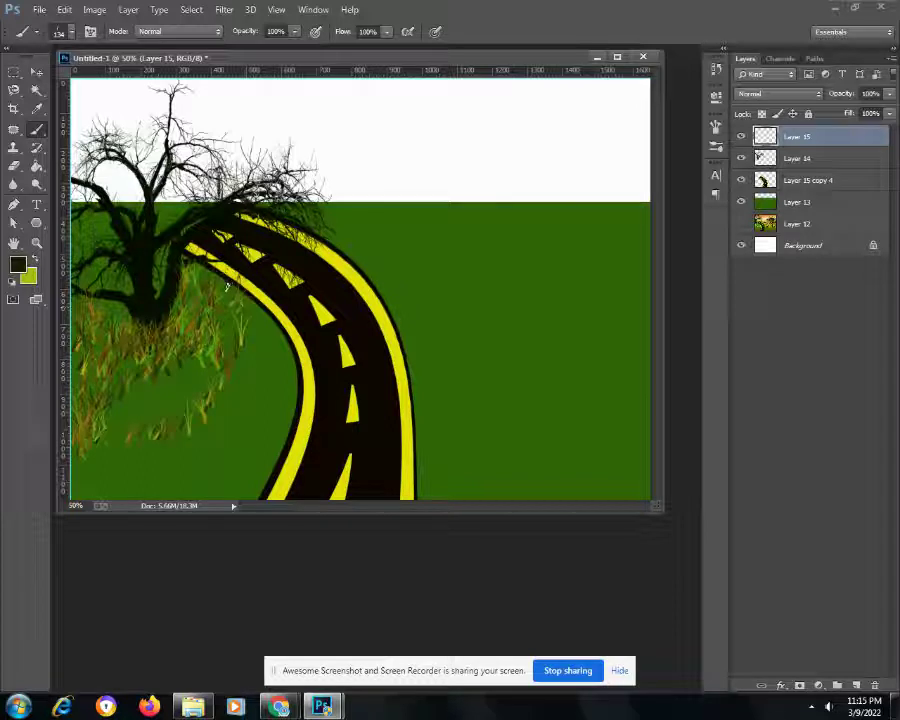
left_click_drag(240, 300, 292, 362)
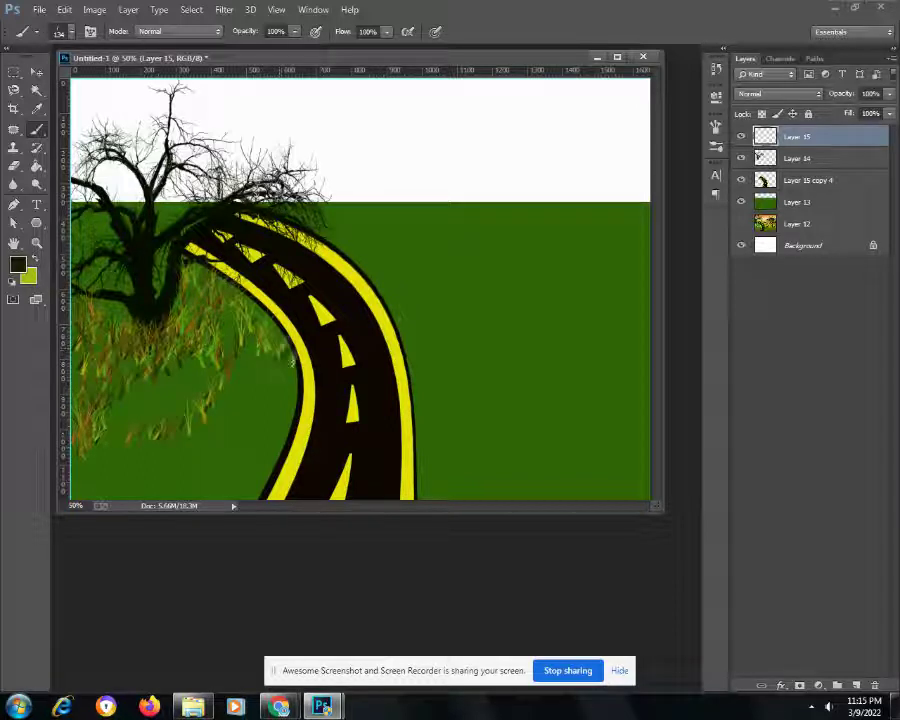
mouse_move(259, 429)
left_mouse_down()
mouse_move(251, 488)
mouse_move(108, 487)
mouse_move(105, 235)
left_mouse_up()
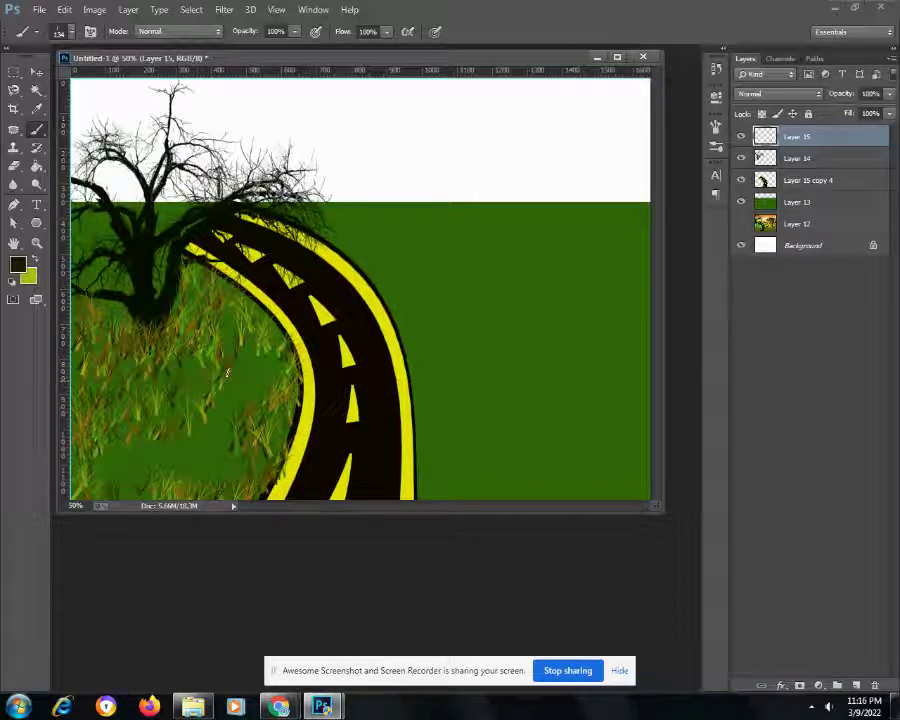
mouse_move(257, 378)
left_mouse_down()
mouse_move(200, 310)
mouse_move(267, 470)
mouse_move(117, 407)
mouse_move(76, 339)
mouse_move(245, 341)
left_mouse_up()
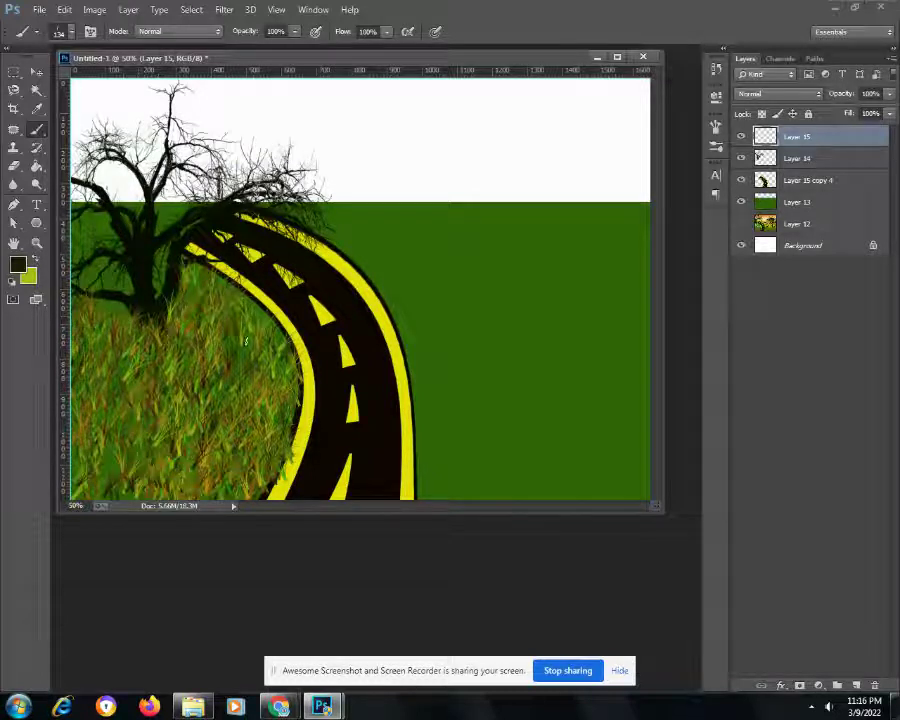
mouse_move(178, 220)
left_mouse_down()
mouse_move(115, 315)
mouse_move(72, 330)
mouse_move(92, 345)
mouse_move(138, 275)
mouse_move(70, 320)
mouse_move(185, 290)
mouse_move(165, 335)
mouse_move(178, 325)
mouse_move(194, 305)
mouse_move(208, 240)
mouse_move(180, 212)
left_mouse_up()
left_click_drag(233, 306, 110, 328)
mouse_move(86, 370)
left_mouse_down()
mouse_move(75, 481)
mouse_move(199, 494)
left_mouse_up()
mouse_move(155, 347)
left_mouse_down()
mouse_move(185, 250)
mouse_move(258, 431)
mouse_move(251, 406)
mouse_move(398, 402)
left_mouse_up()
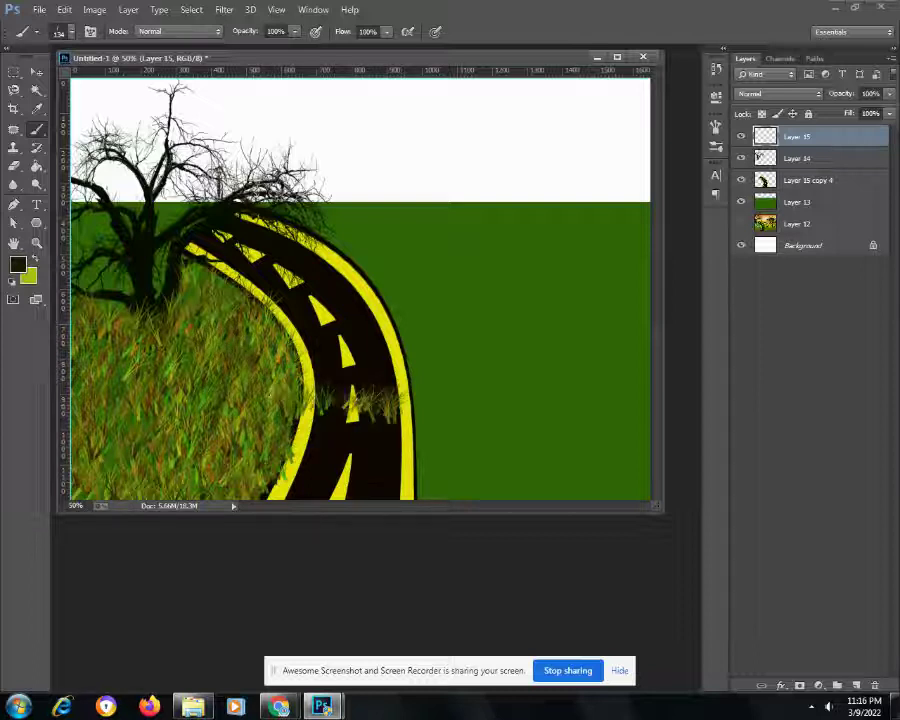
- Undo the spilled grass and repaint grass near the tree base
key("ctrl+z")
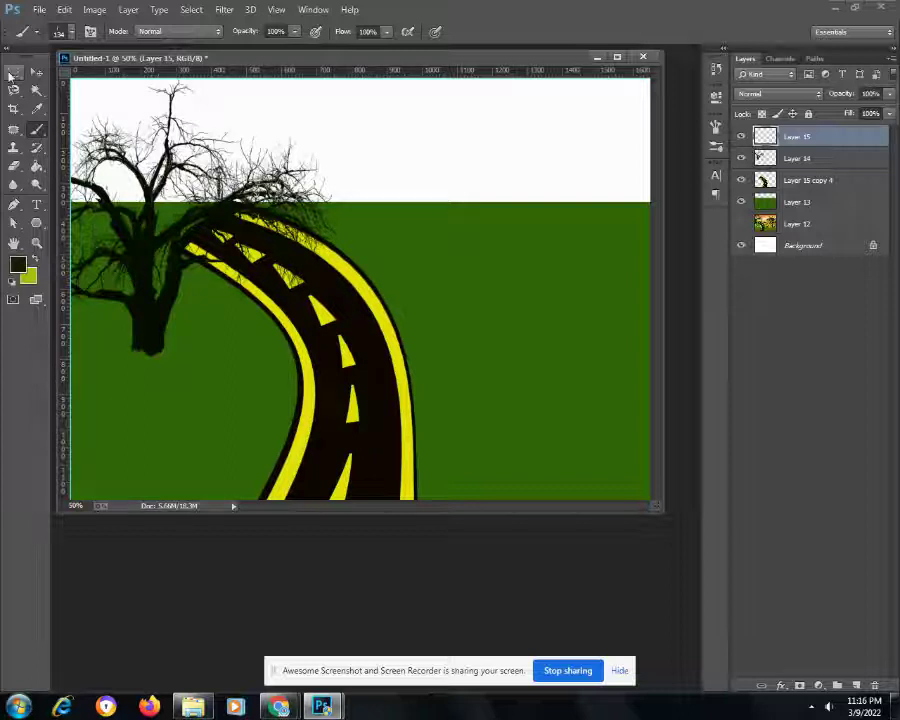
left_click(12, 74)
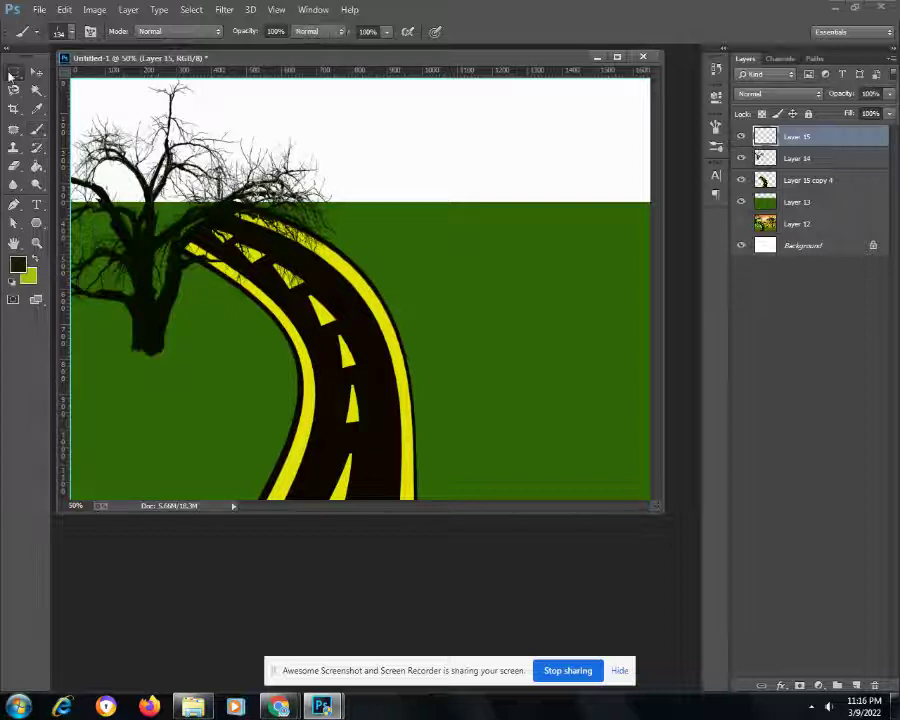
left_click(36, 129)
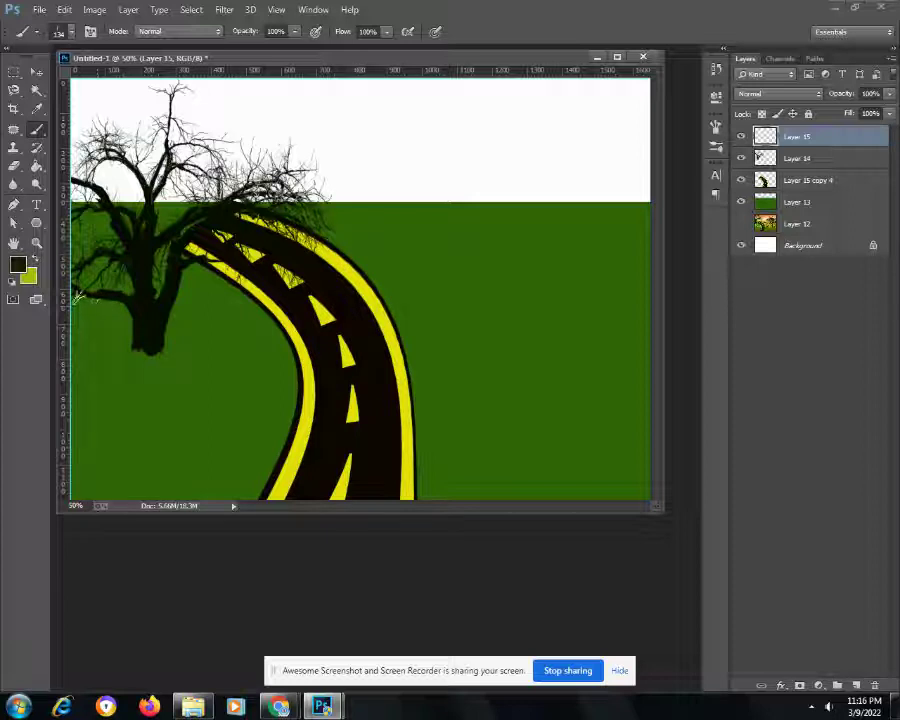
mouse_move(75, 318)
left_mouse_down()
mouse_move(177, 354)
mouse_move(217, 315)
mouse_move(233, 322)
left_mouse_up()
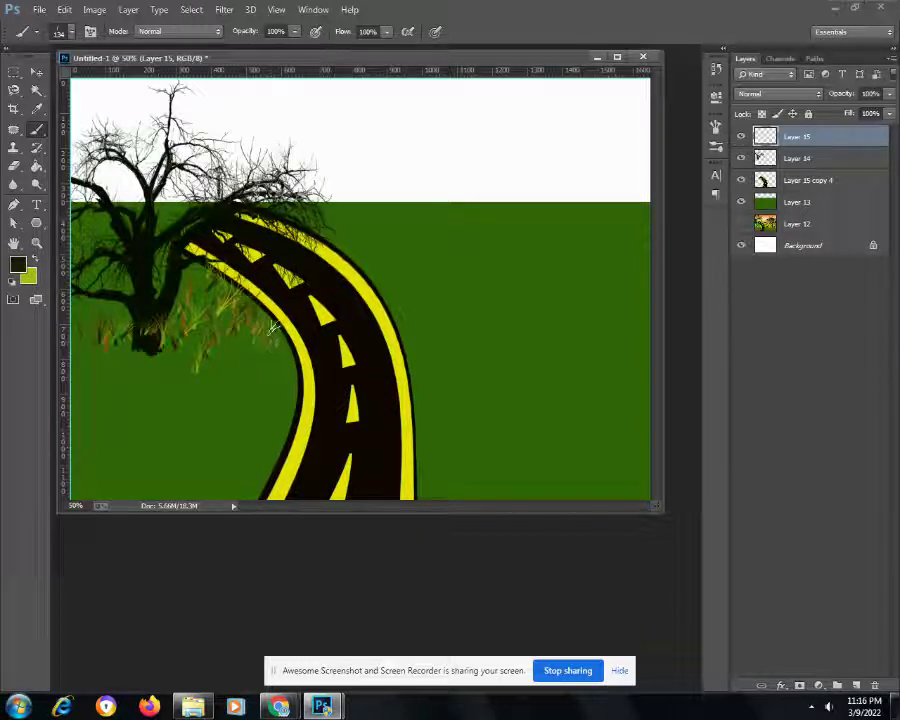
- Paint grass along the road's left edge, the bottom-left corner and the empty left patch
left_click_drag(280, 378, 283, 358)
left_click_drag(278, 415, 286, 393)
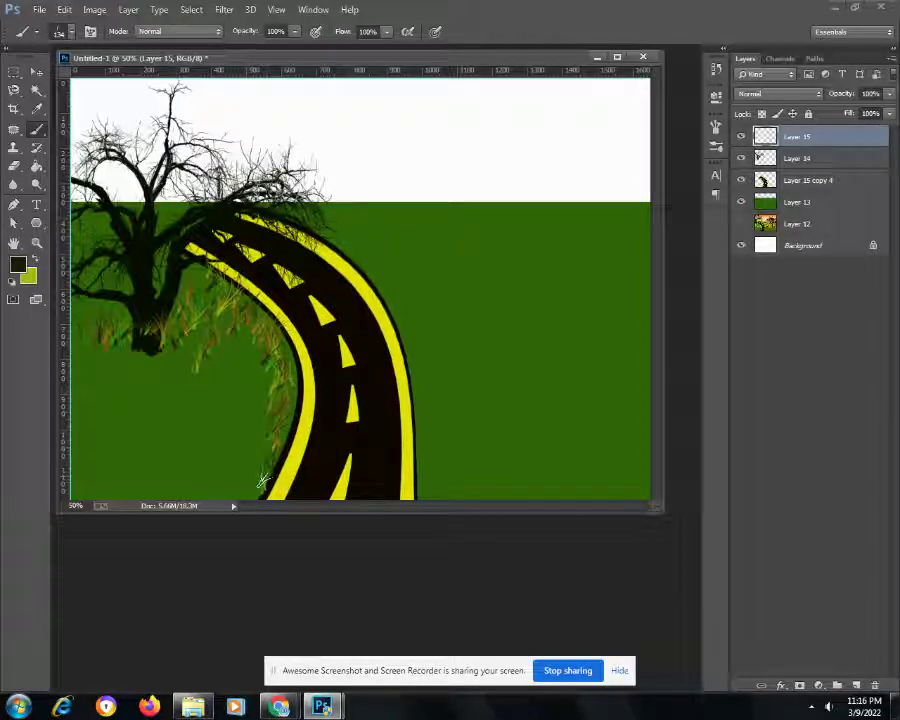
left_click_drag(259, 483, 272, 416)
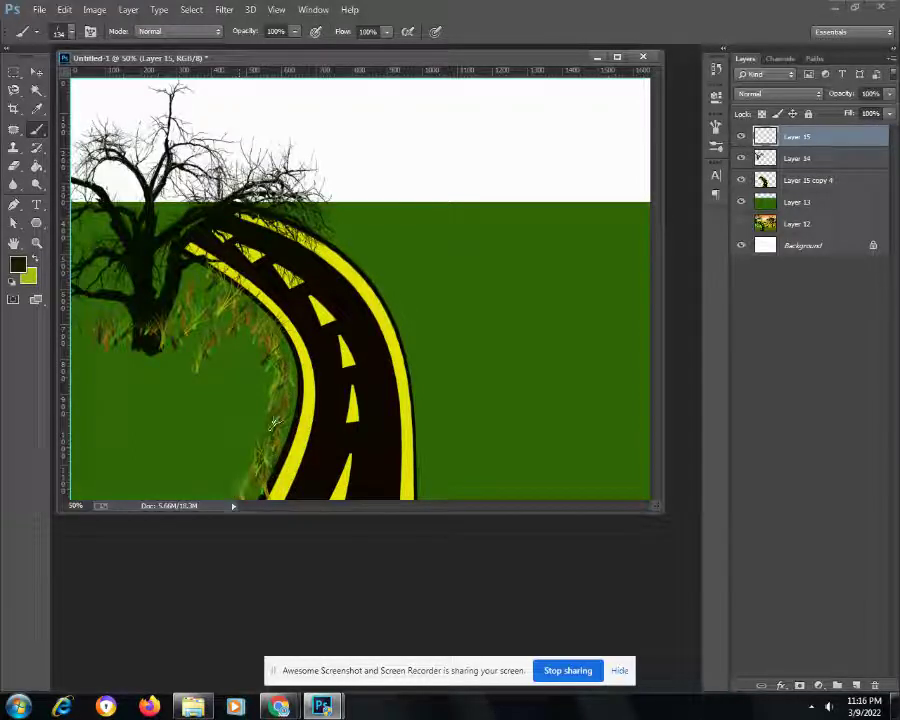
left_click_drag(280, 340, 188, 486)
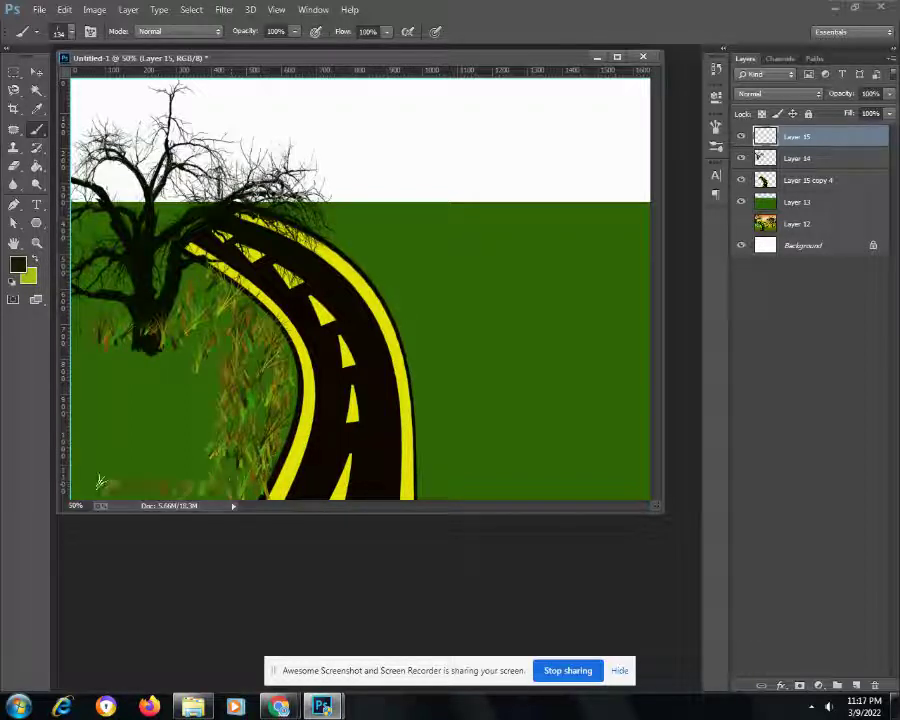
left_click_drag(168, 492, 89, 433)
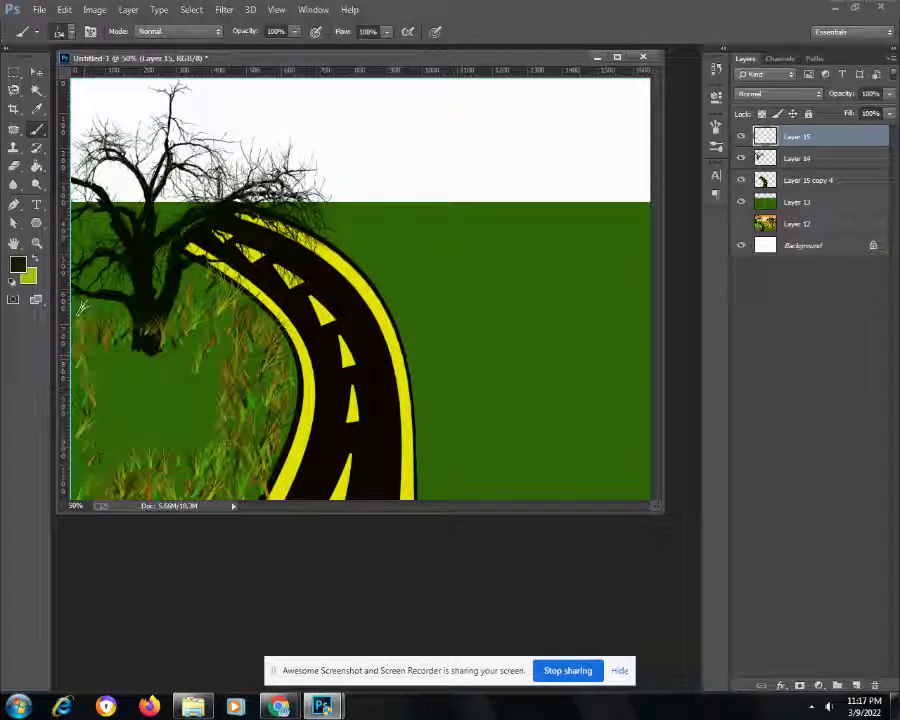
mouse_move(82, 467)
left_mouse_down()
mouse_move(152, 348)
mouse_move(212, 332)
mouse_move(119, 369)
mouse_move(77, 474)
mouse_move(256, 354)
mouse_move(128, 240)
left_mouse_up()
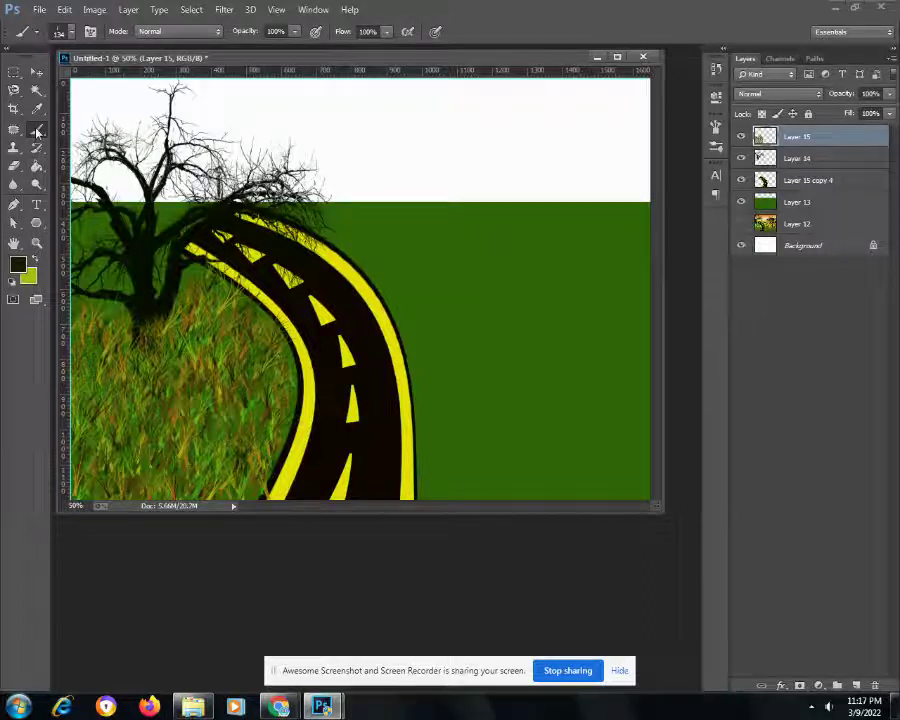
- Stamp dark maple leaves over the grass with the maple-leaf brush
left_click(71, 34)
left_click(218, 274)
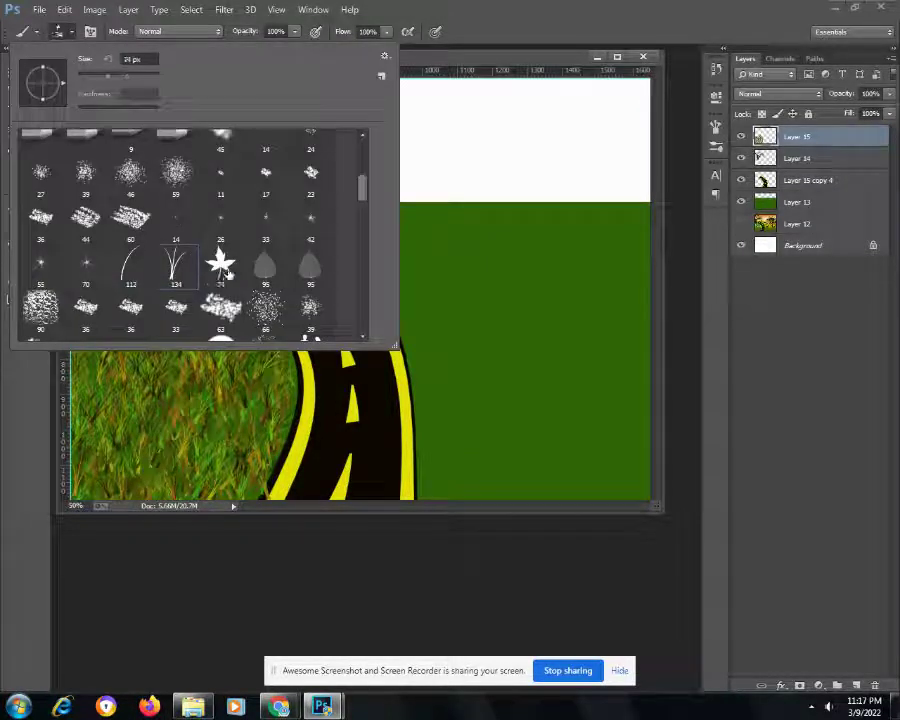
left_click(48, 30)
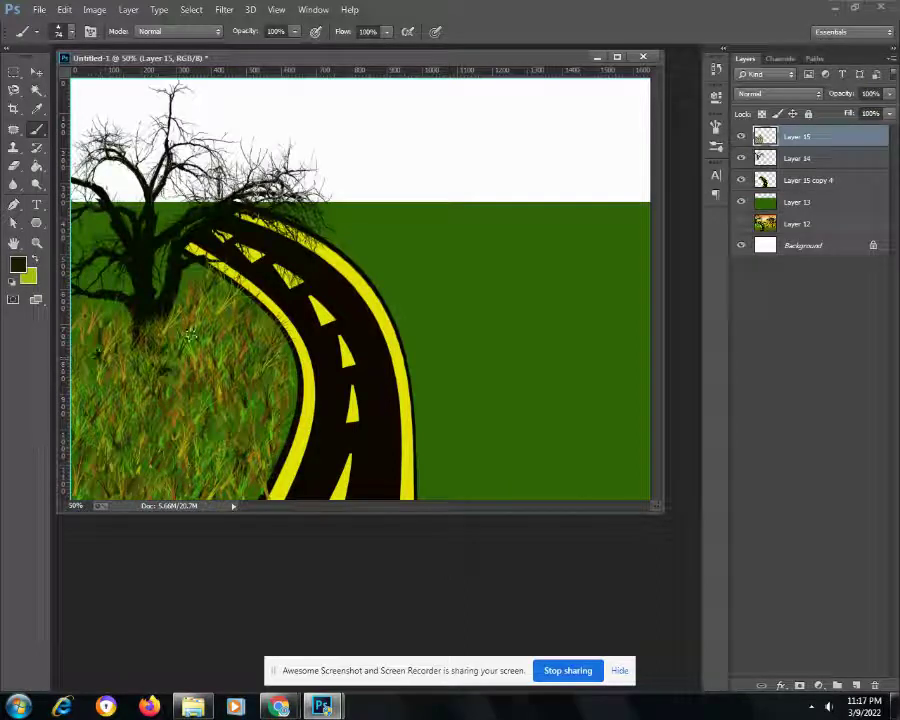
left_click_drag(213, 374, 166, 446)
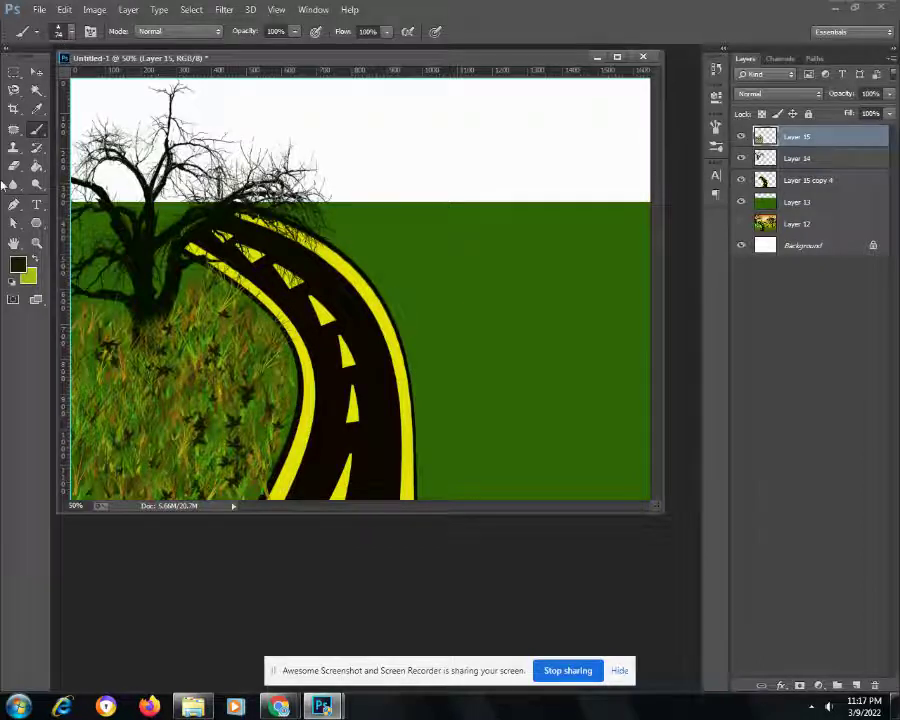
- Reselect the 134 px grass brush and add a new empty Layer 16
left_click(14, 73)
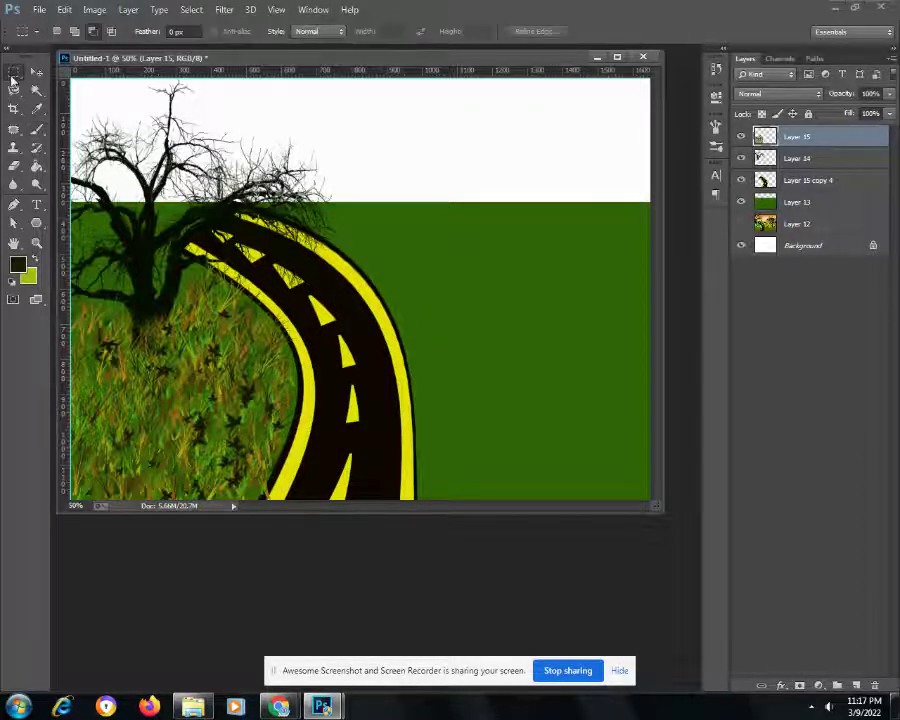
left_click(38, 131)
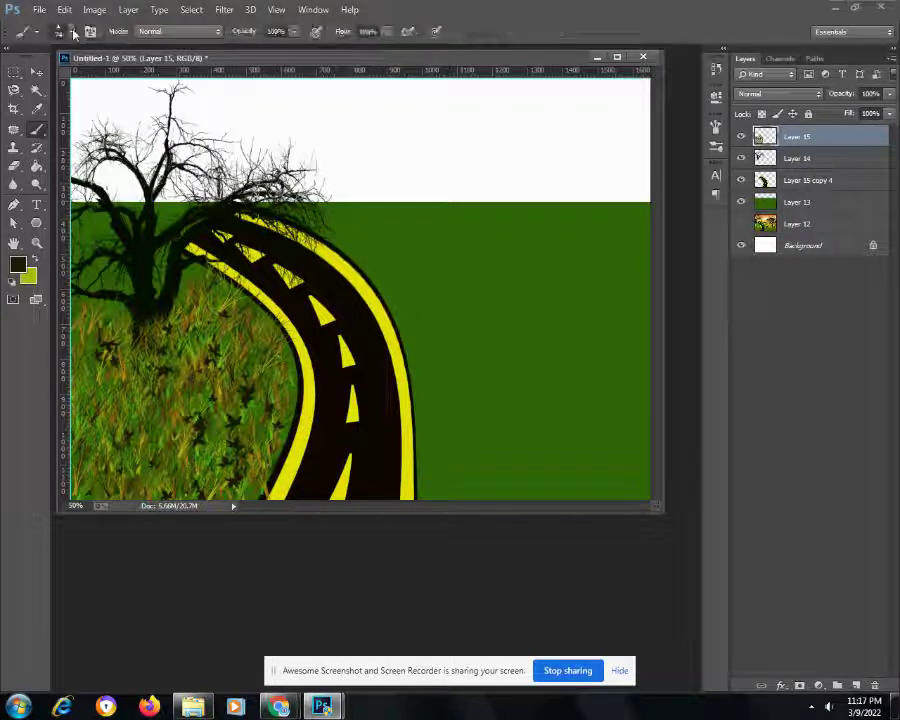
left_click(64, 31)
left_click(171, 275)
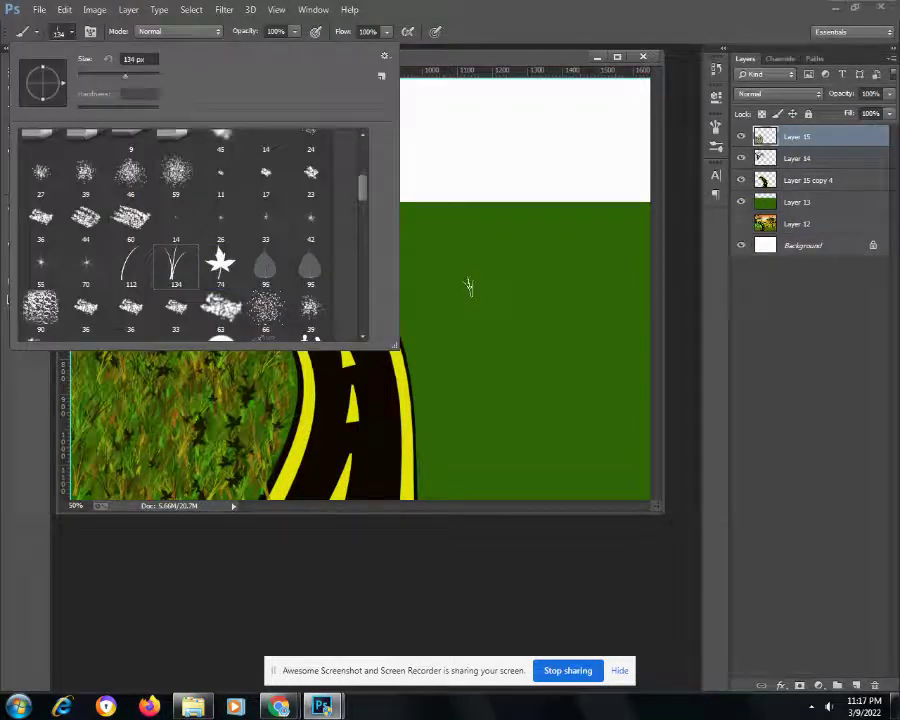
left_click(856, 685)
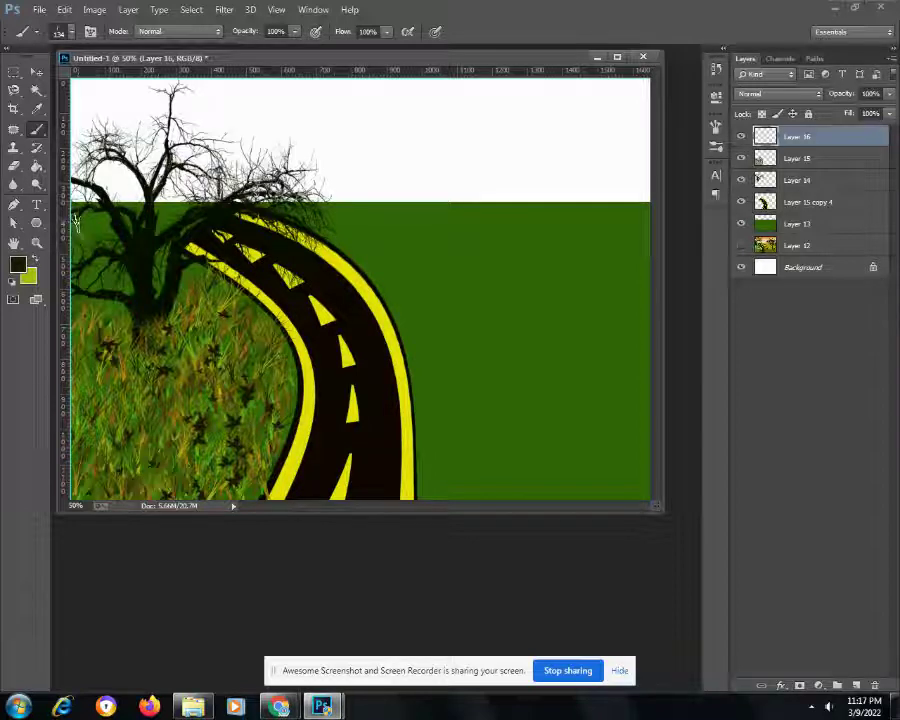
- Paint grass around the tree trunk on Layer 16 and move it below Layer 14
left_click_drag(97, 213, 124, 210)
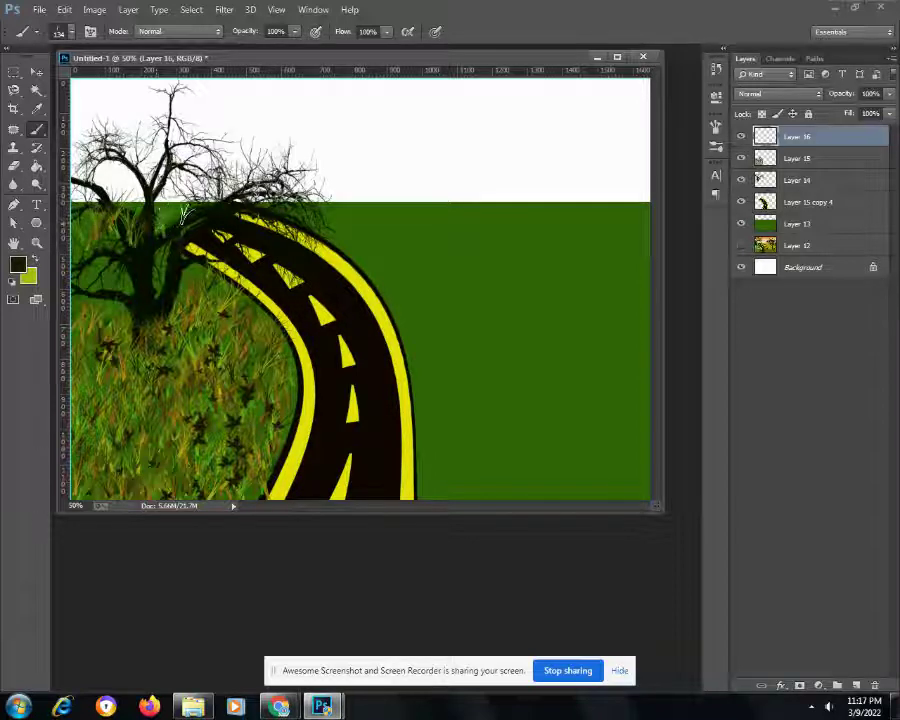
mouse_move(72, 195)
left_mouse_down()
mouse_move(186, 278)
mouse_move(112, 283)
mouse_move(210, 283)
mouse_move(86, 240)
left_mouse_up()
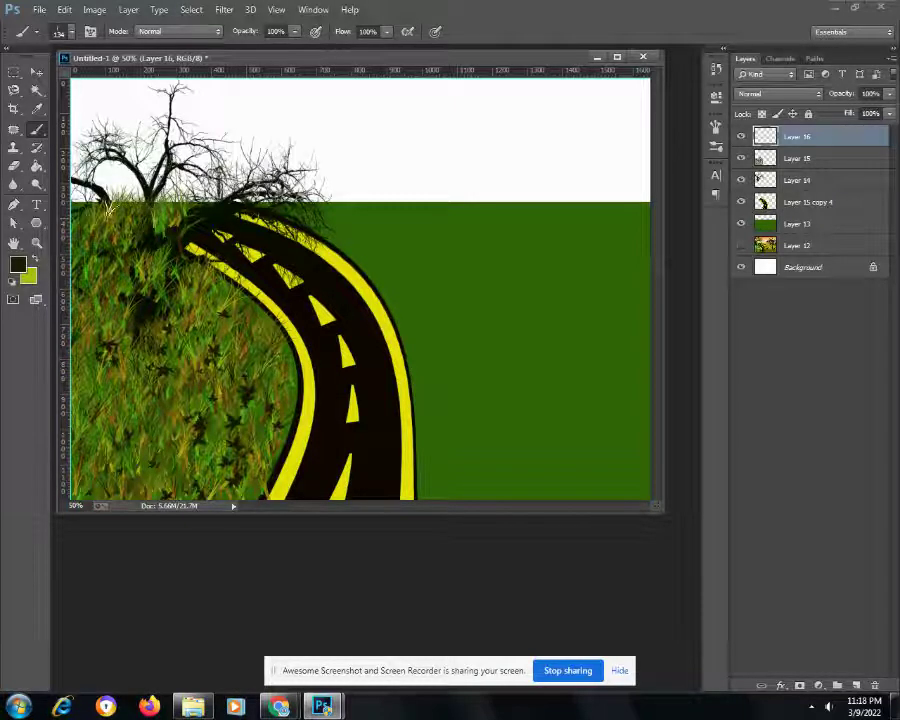
key("v")
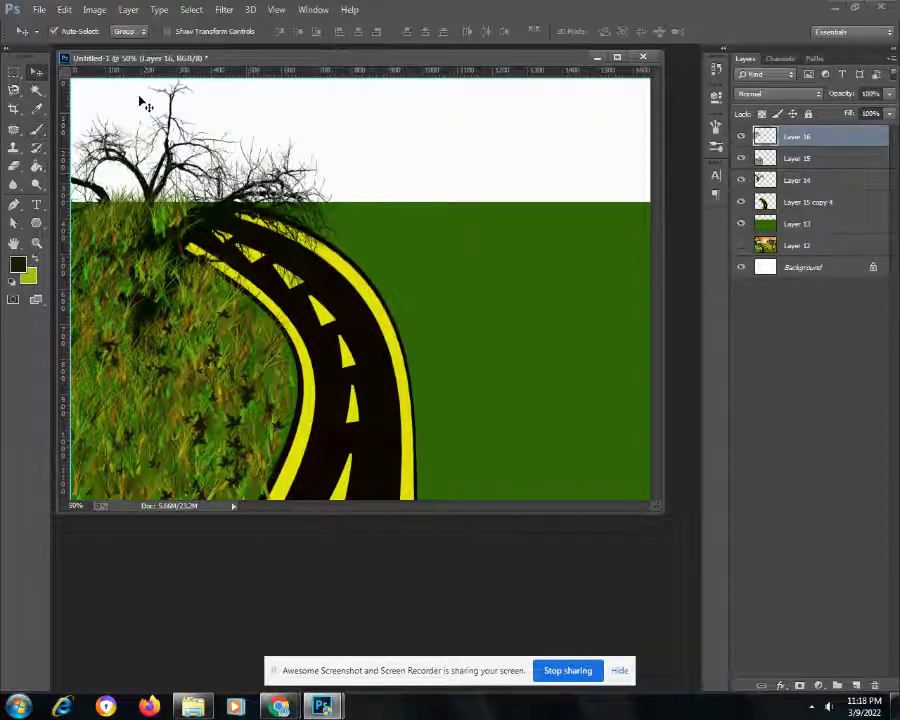
left_click_drag(775, 136, 790, 192)
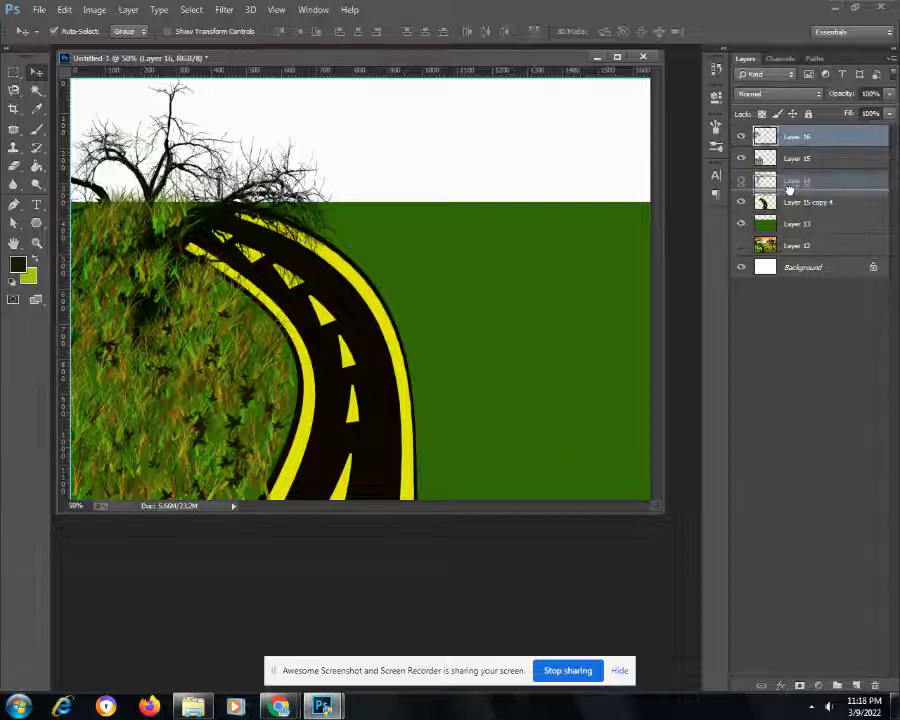
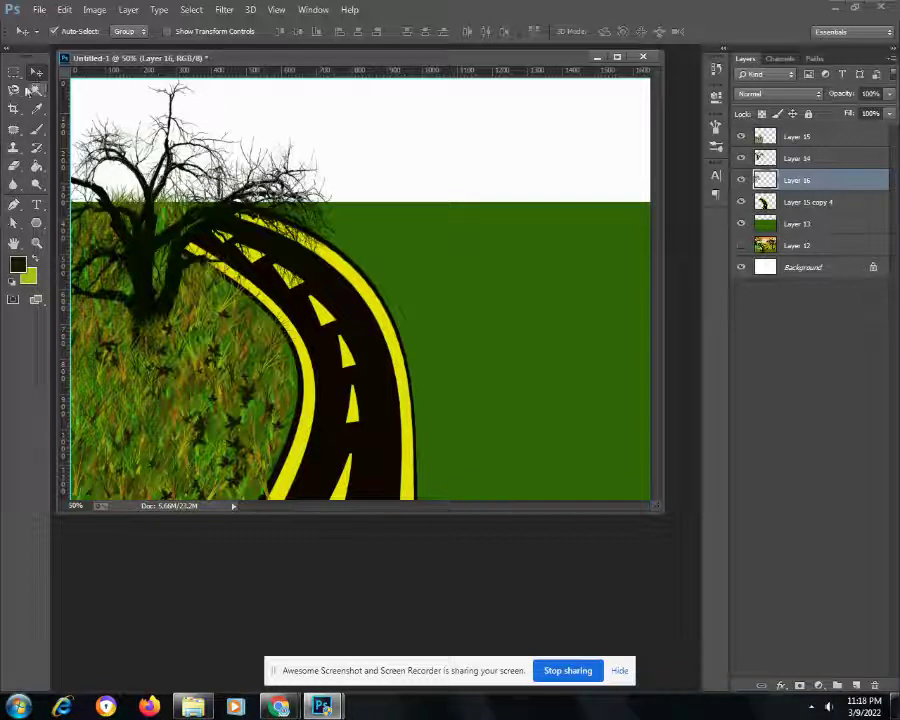
- Select the grass brush preset and add a new empty layer for the grass
left_click(36, 128)
left_click(64, 31)
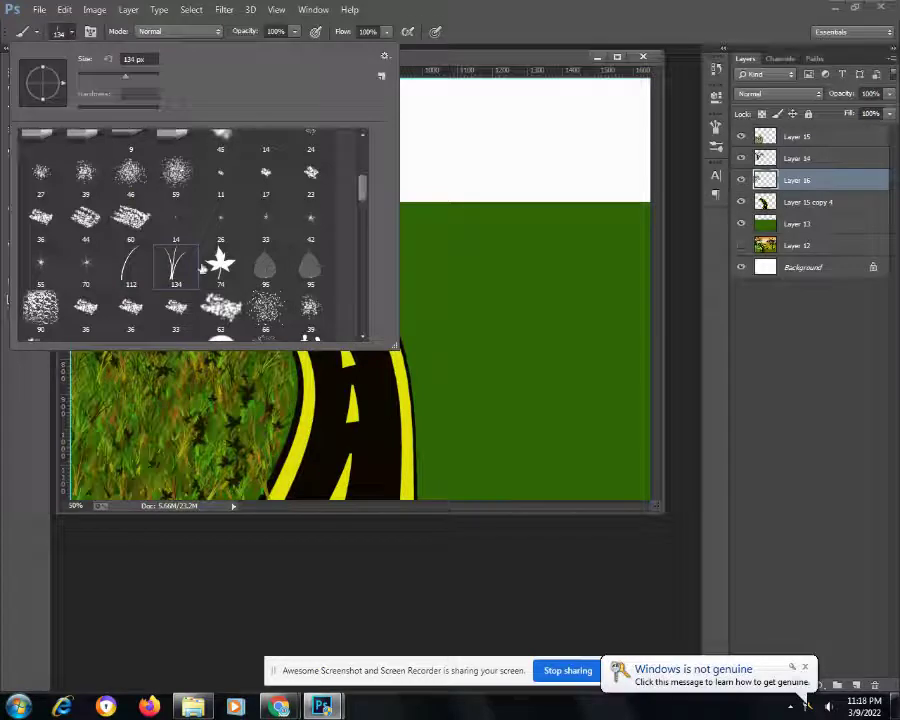
left_click(39, 9)
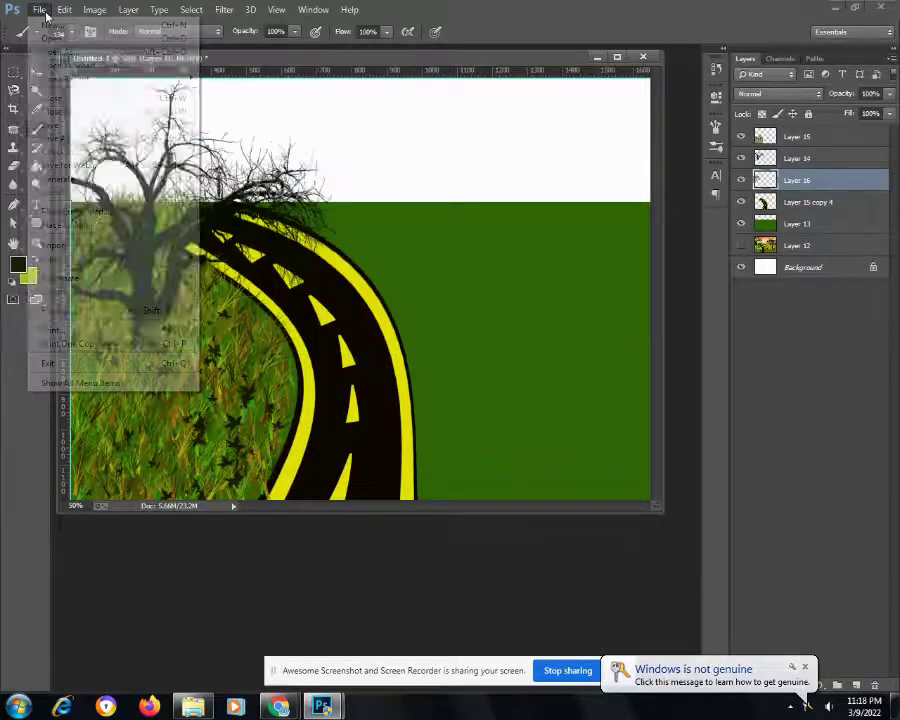
left_click(39, 9)
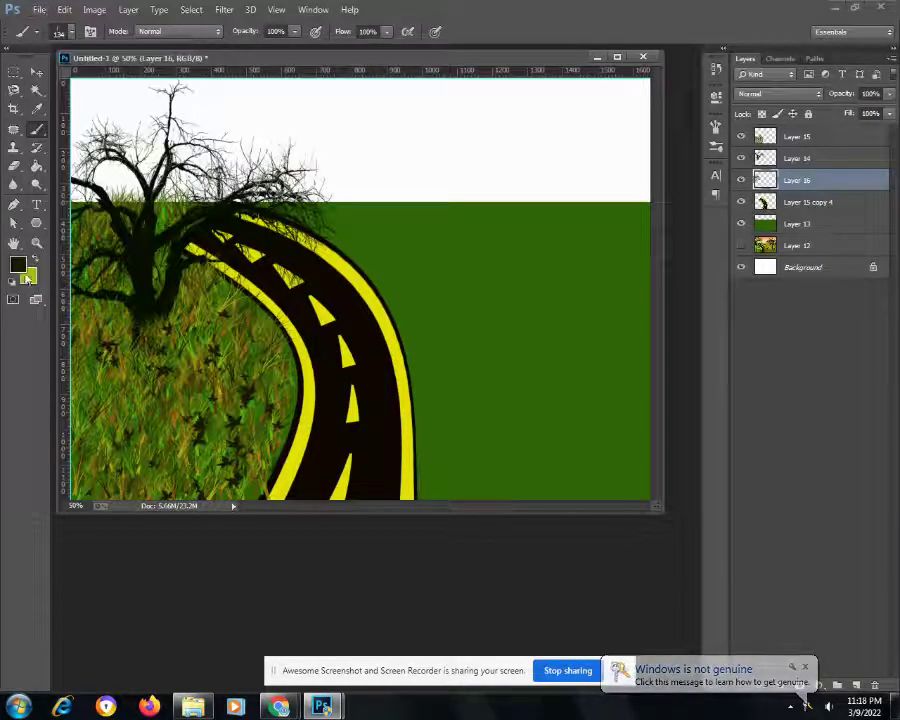
left_click(856, 685)
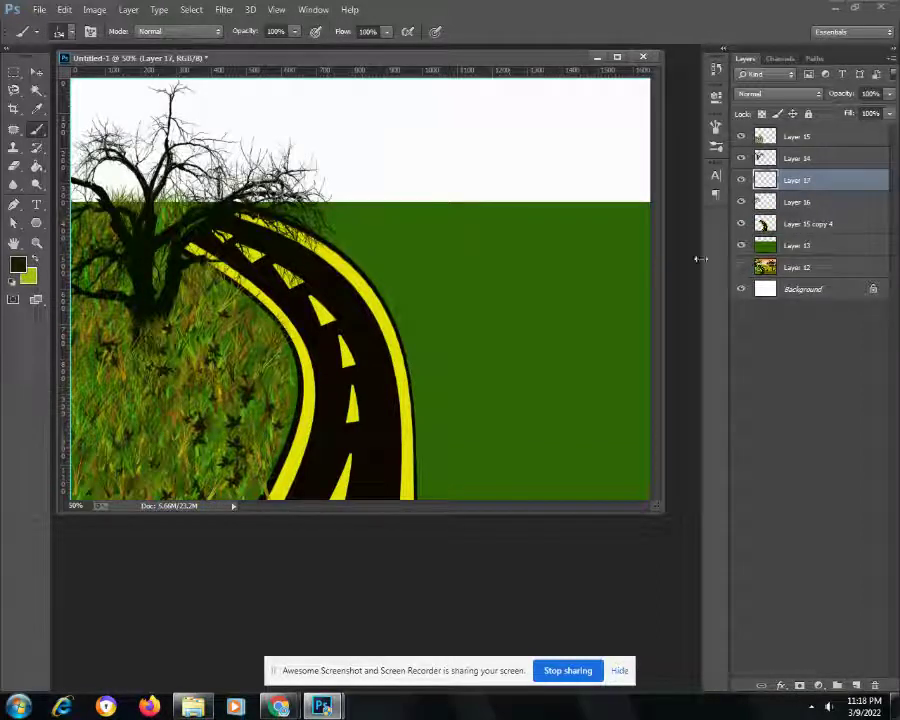
- Paint grass blades across the flat green field right of the road and below the horizon
left_click_drag(421, 487, 433, 432)
mouse_move(455, 481)
left_mouse_down()
mouse_move(599, 487)
mouse_move(641, 213)
mouse_move(443, 218)
mouse_move(349, 207)
mouse_move(385, 240)
mouse_move(628, 314)
left_mouse_up()
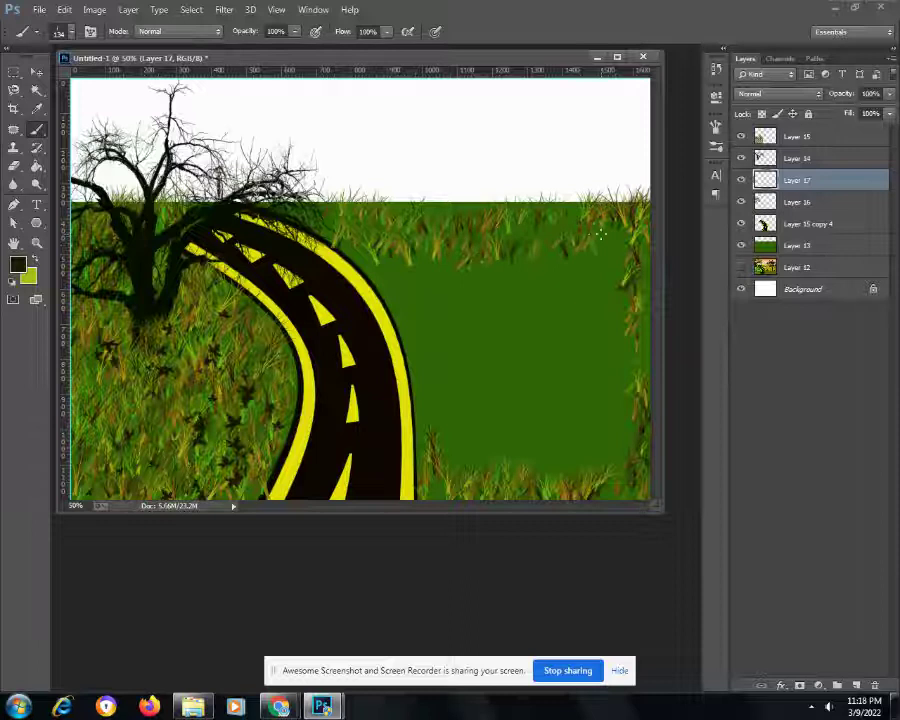
mouse_move(628, 314)
left_mouse_down()
mouse_move(630, 470)
mouse_move(425, 338)
mouse_move(402, 267)
mouse_move(570, 210)
left_mouse_up()
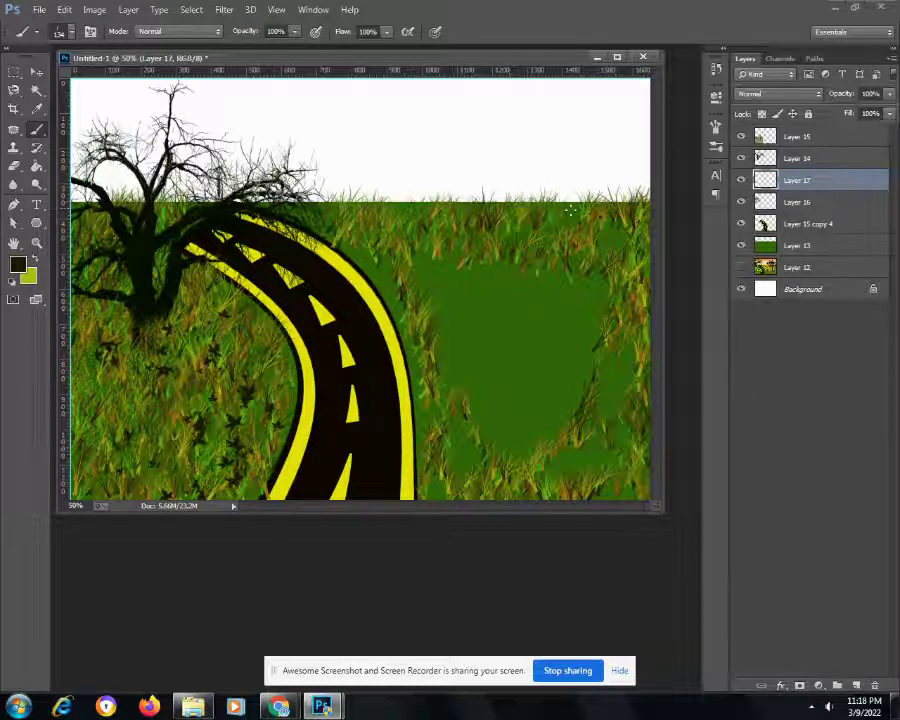
mouse_move(510, 280)
left_mouse_down()
mouse_move(508, 342)
mouse_move(634, 316)
mouse_move(526, 372)
mouse_move(470, 330)
mouse_move(492, 326)
mouse_move(522, 300)
left_mouse_up()
left_click_drag(548, 262, 570, 210)
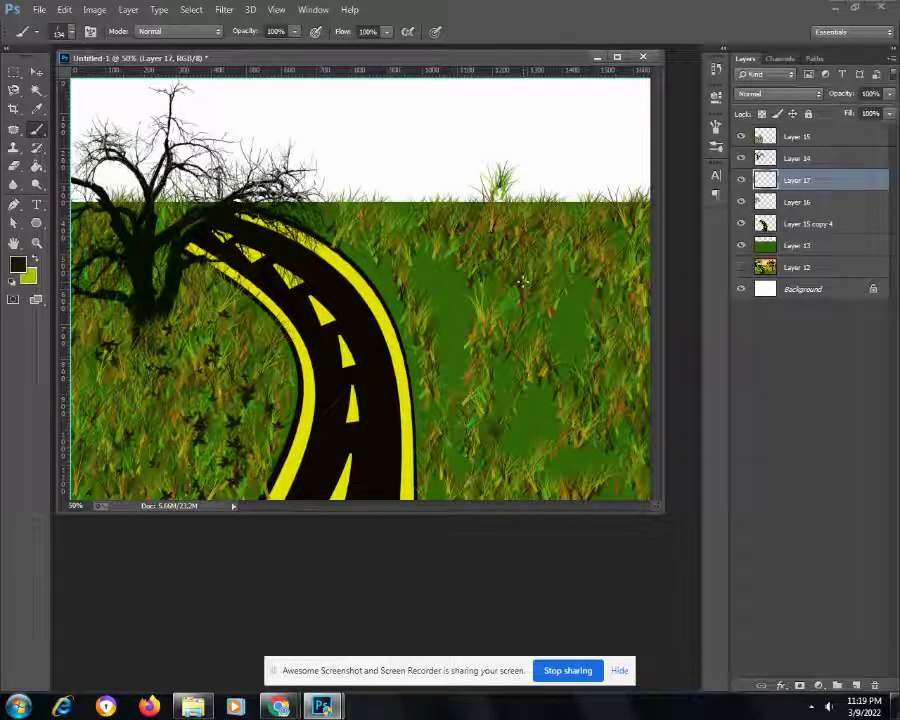
- Undo the first grass strokes and repaint grass along the field's lower right and right edge
key("ctrl+z")
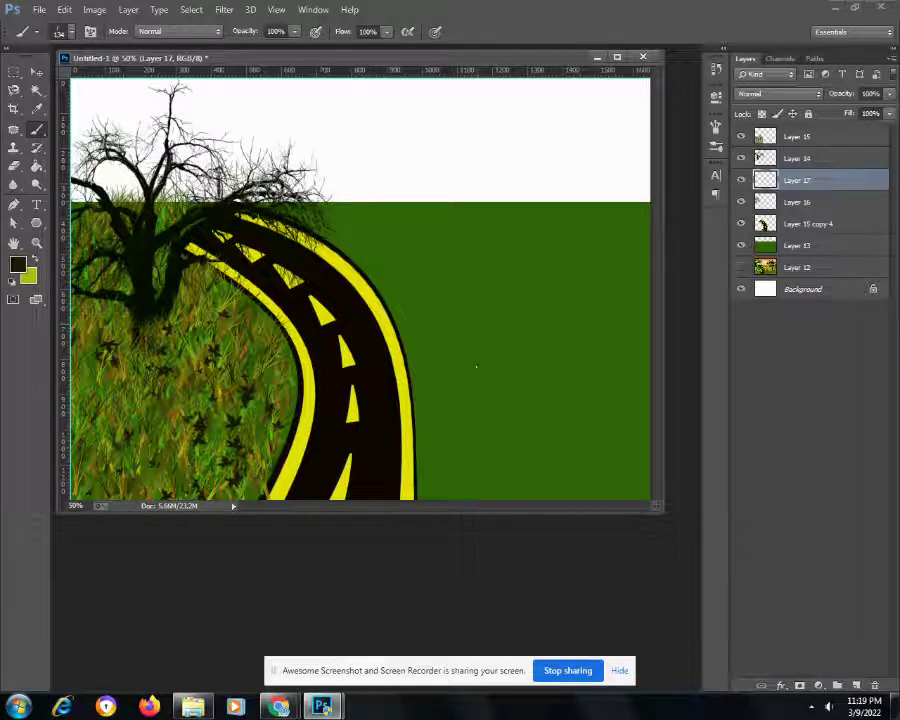
mouse_move(443, 468)
left_mouse_down()
mouse_move(470, 405)
mouse_move(605, 455)
left_mouse_up()
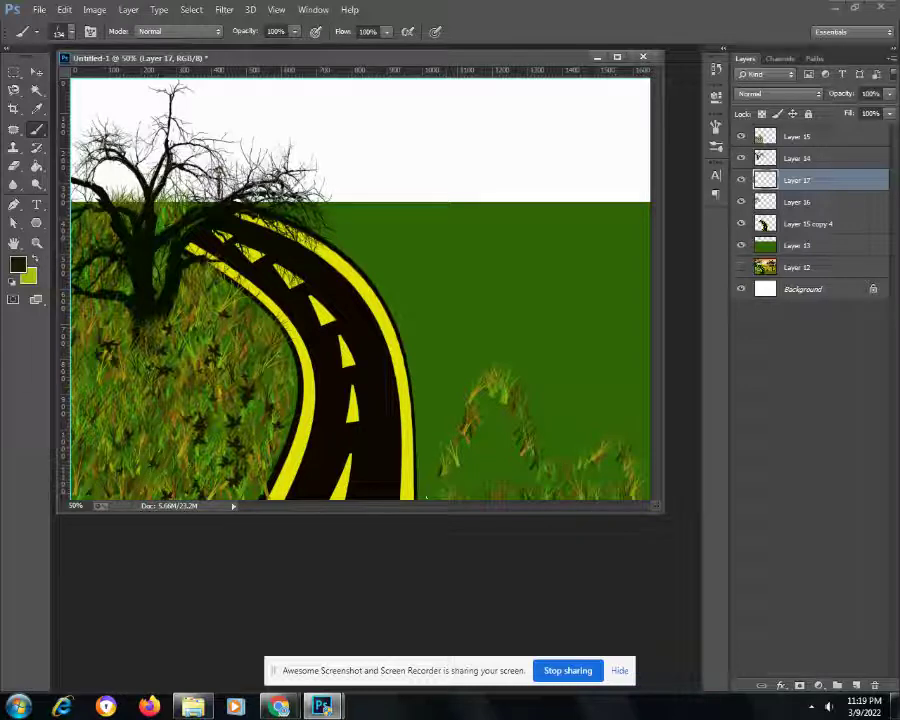
mouse_move(416, 492)
left_mouse_down()
mouse_move(452, 388)
mouse_move(640, 460)
left_mouse_up()
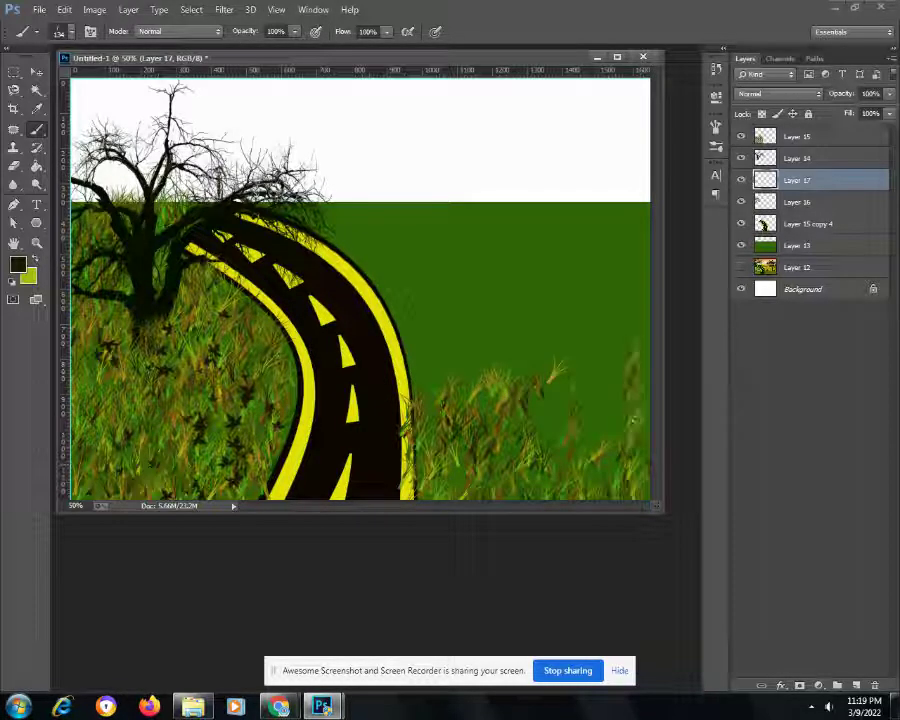
left_click_drag(653, 237, 300, 160)
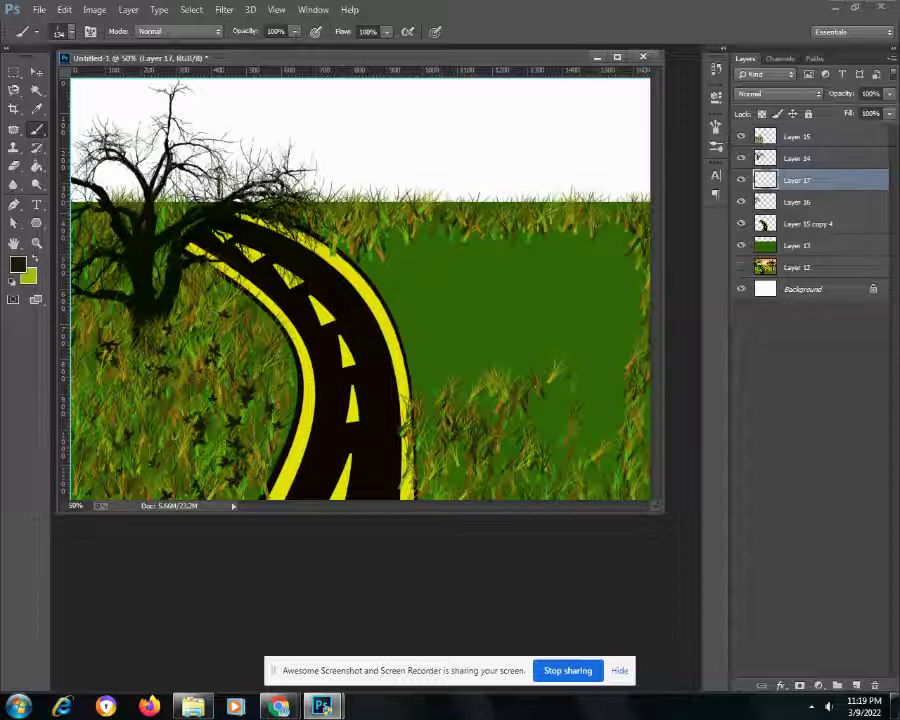
left_click_drag(540, 262, 620, 300)
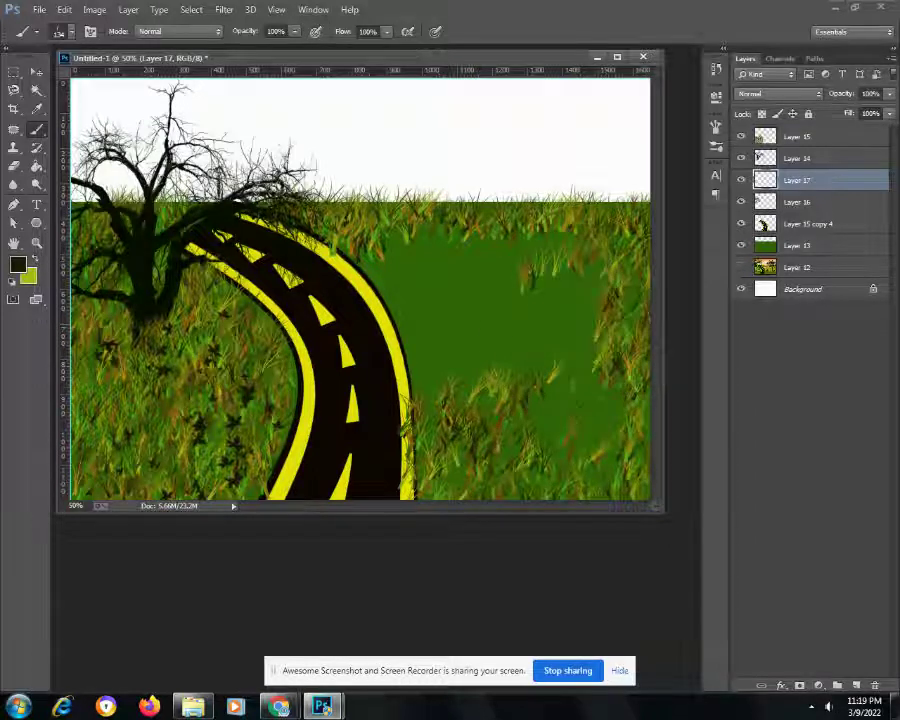
- Fill the remaining bare green patches with grass and move Layer 17 below Layer 15 copy 4
left_click_drag(380, 195, 345, 190)
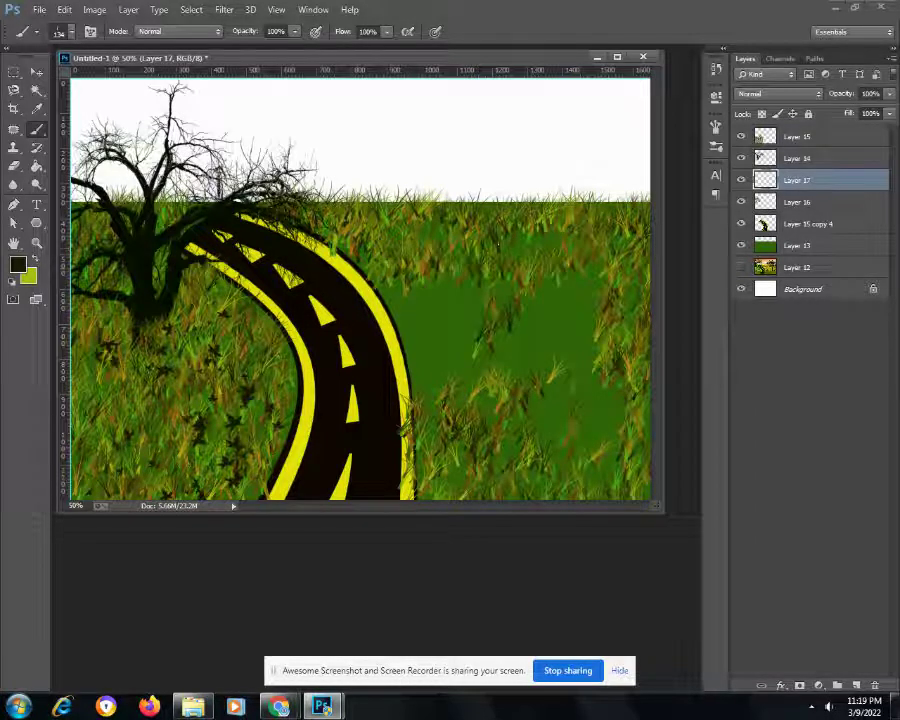
left_click_drag(600, 350, 405, 250)
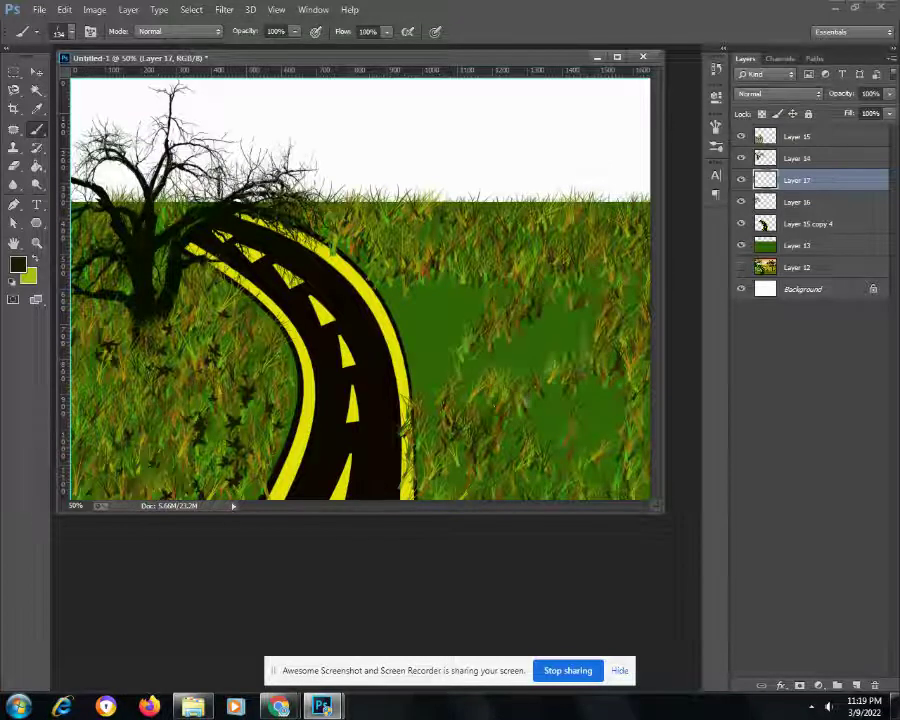
left_click_drag(600, 430, 418, 240)
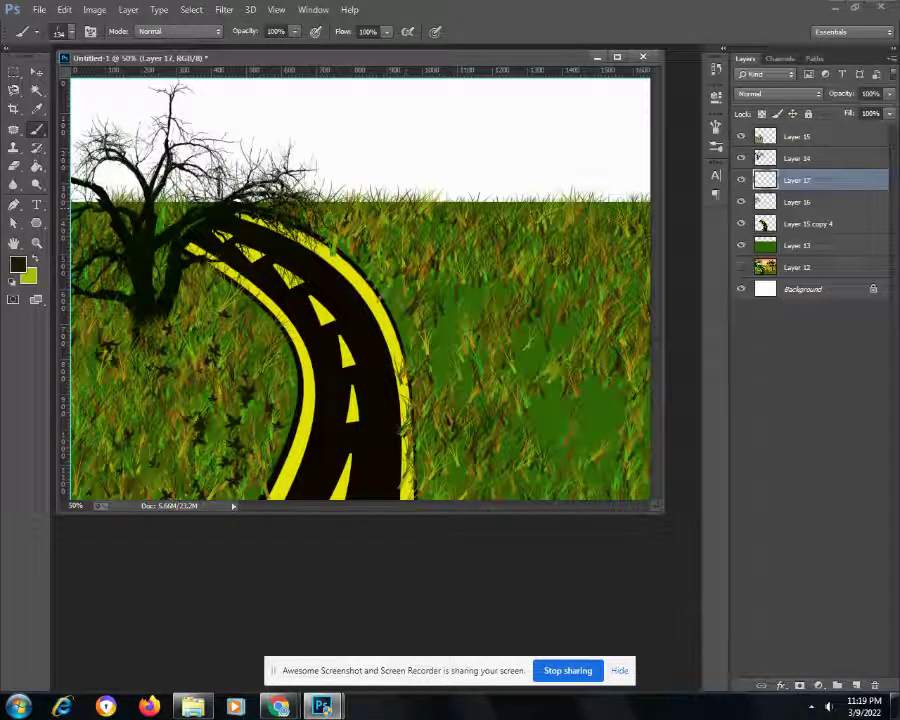
left_click_drag(286, 233, 450, 300)
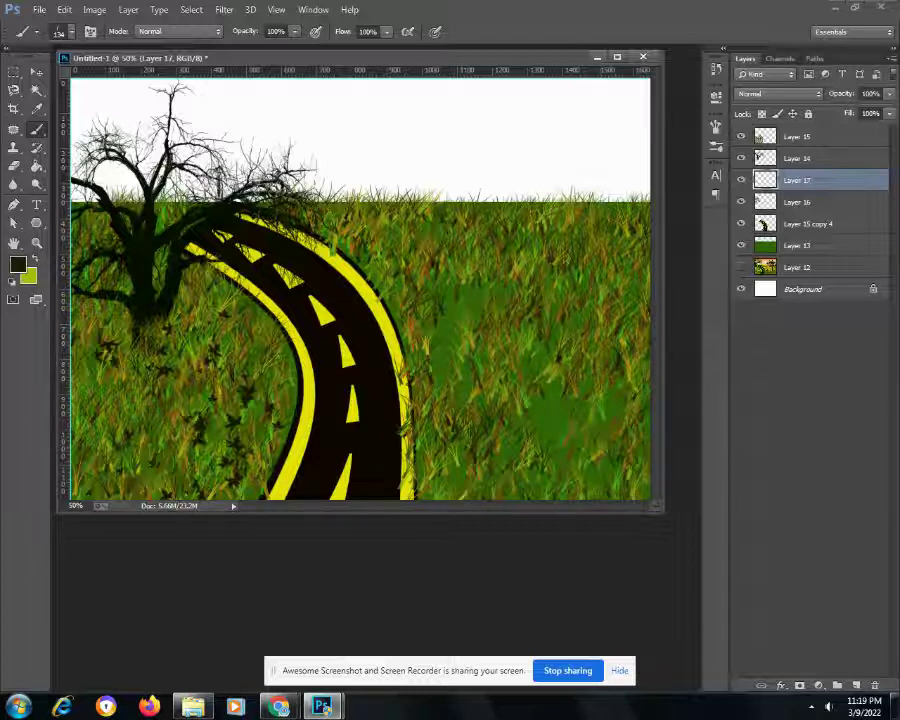
left_click_drag(510, 325, 490, 258)
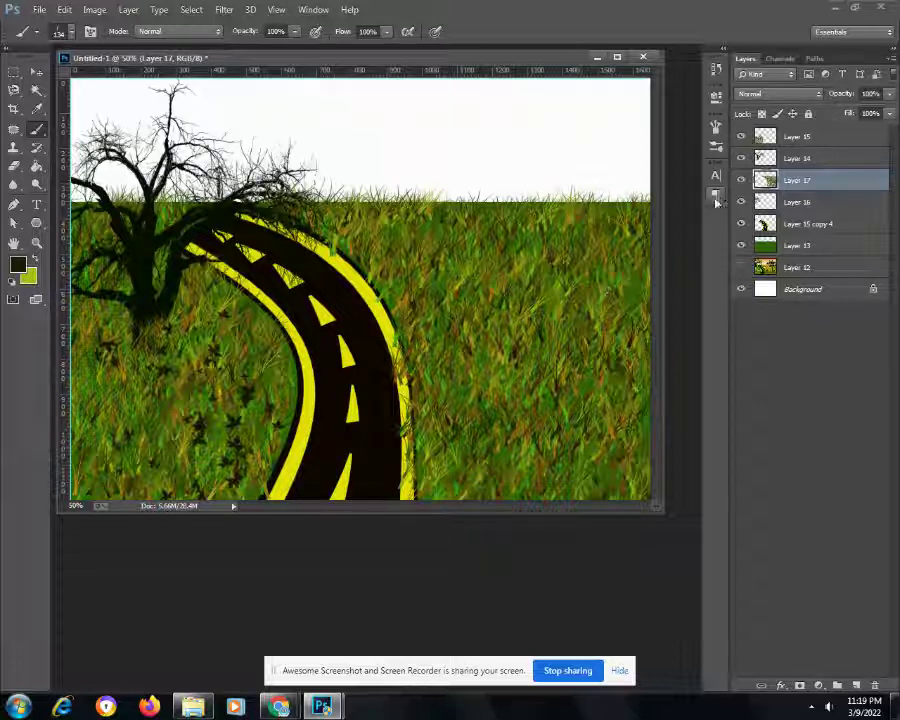
left_click_drag(797, 187, 797, 235)
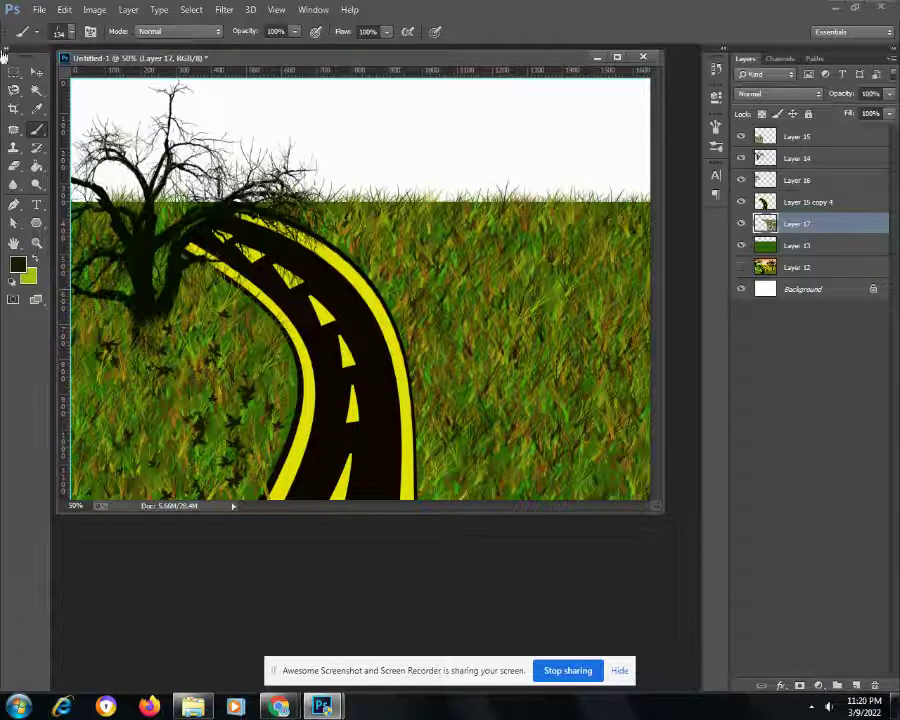
- Choose the tree-shaped brush preset and add a new empty layer for the tree
left_click(72, 35)
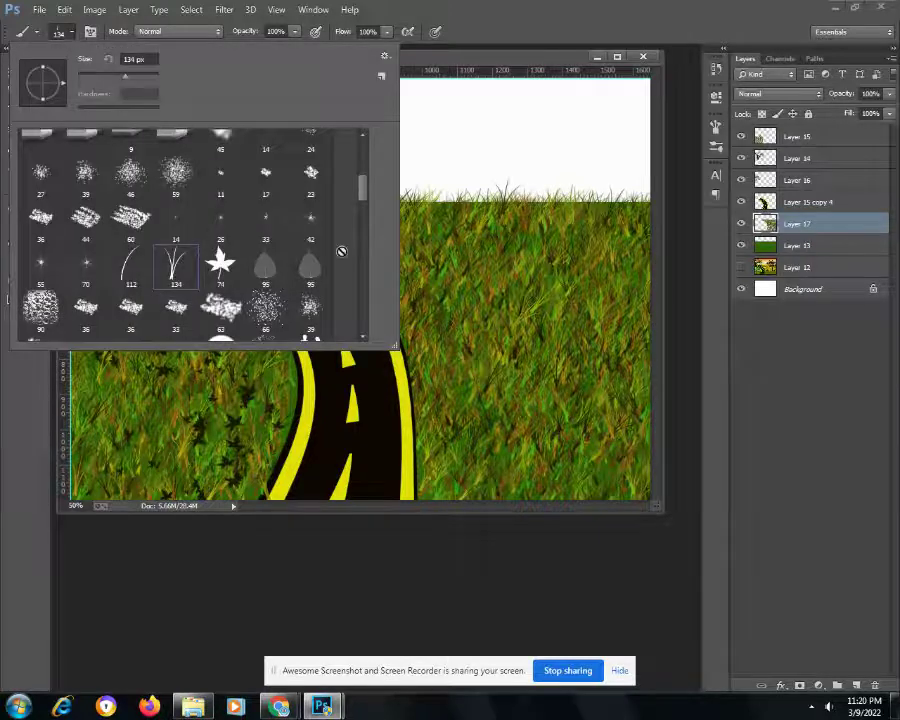
left_click_drag(365, 195, 372, 275)
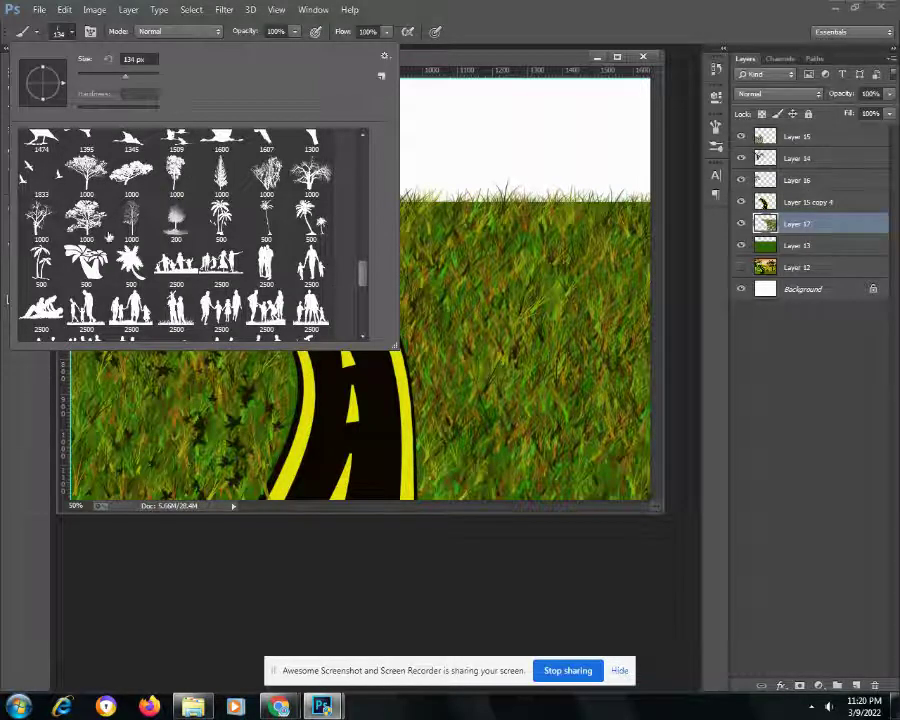
left_click(86, 172)
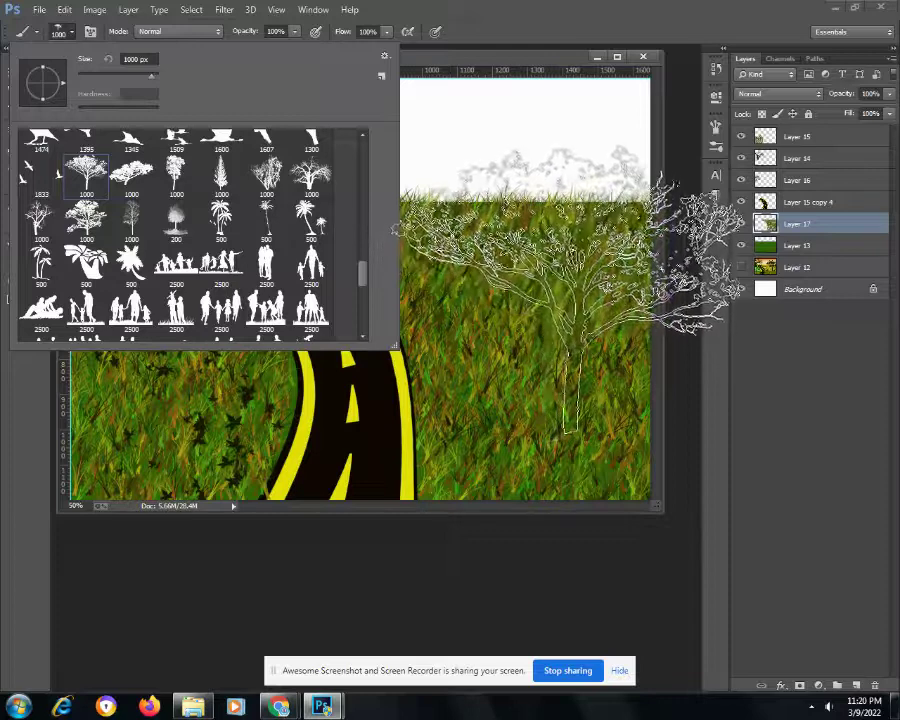
left_click(855, 686)
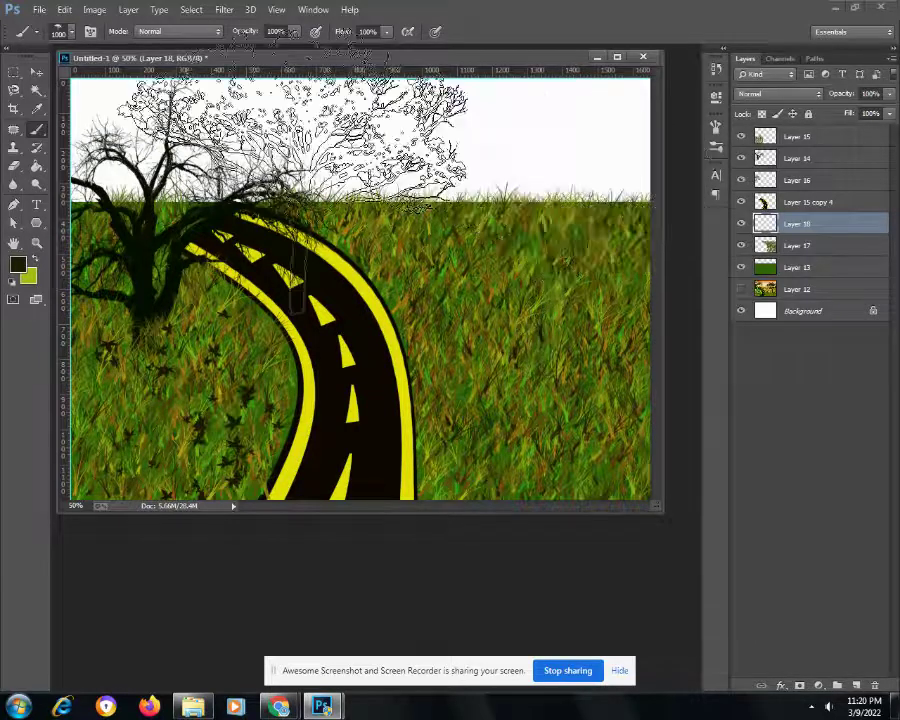
- Set the tree brush to 700 px, stamp a tree on the right side, then undo it
left_click(60, 31)
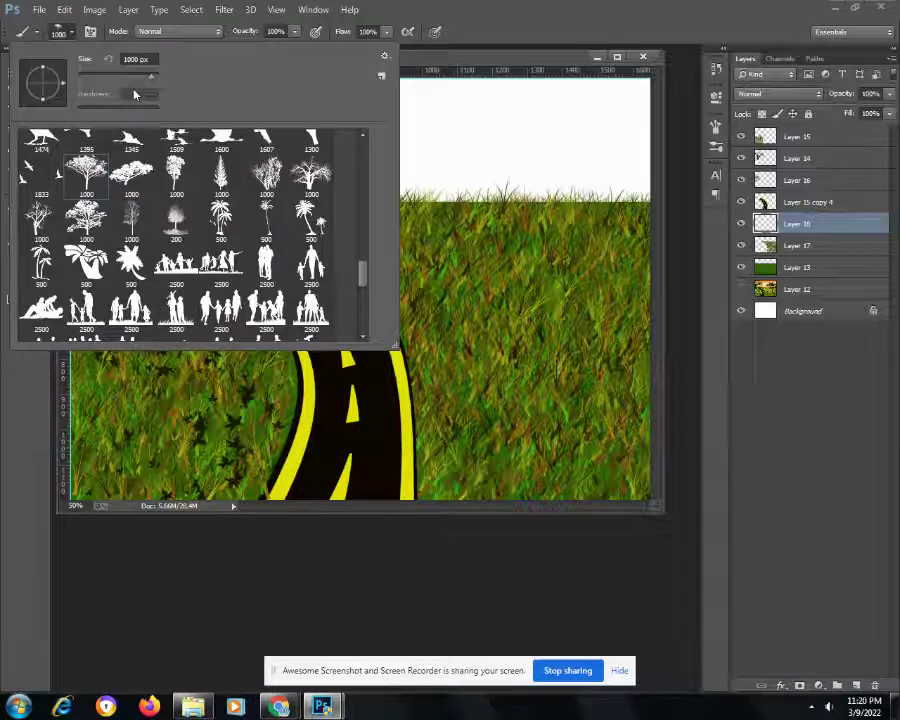
left_click(145, 79)
left_click_drag(150, 78, 147, 80)
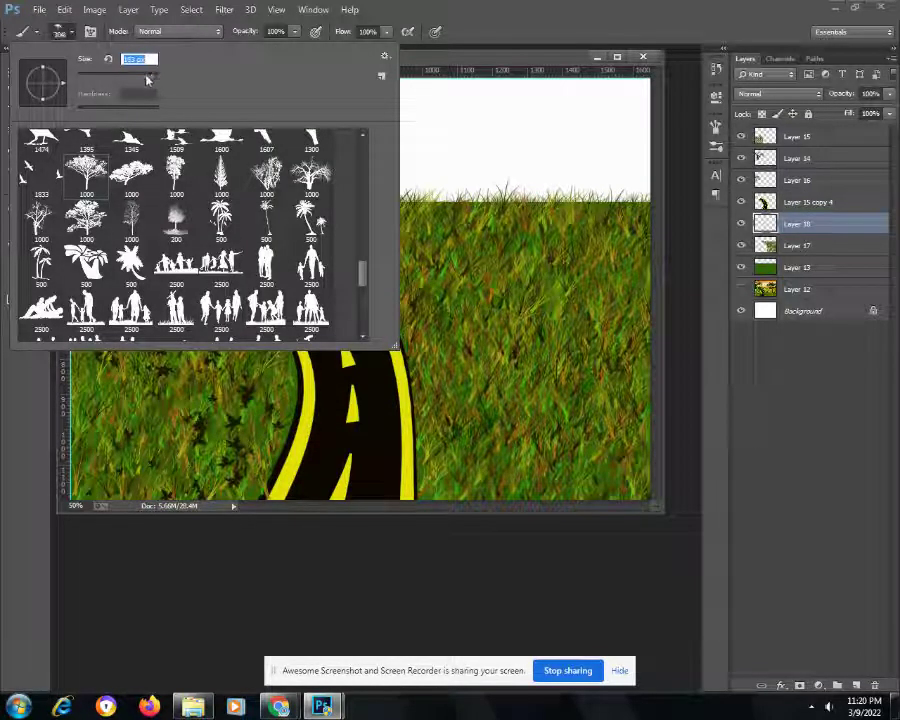
type("384")
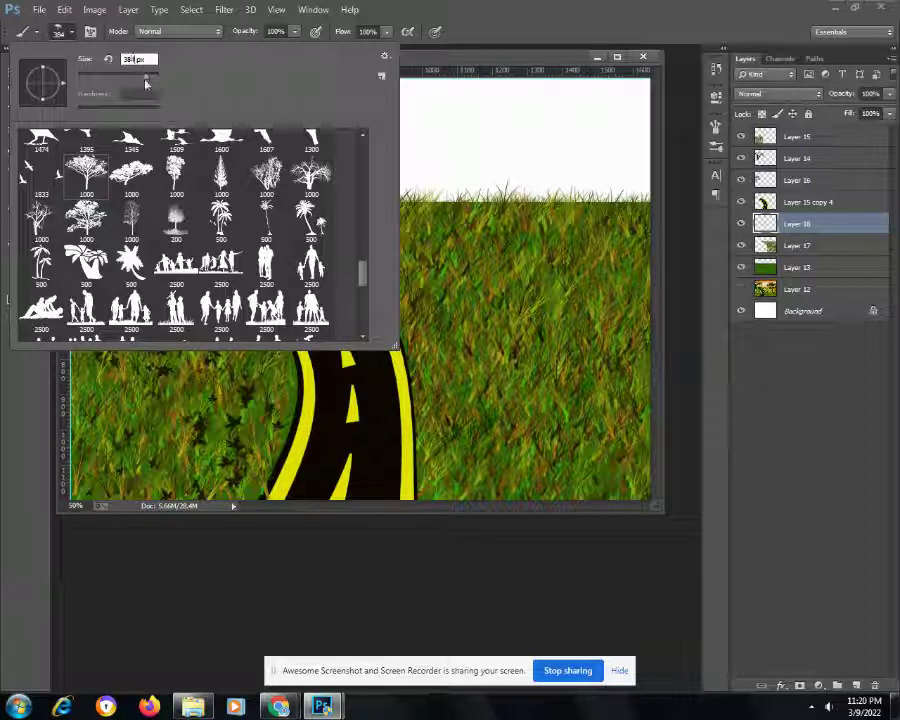
type("3")
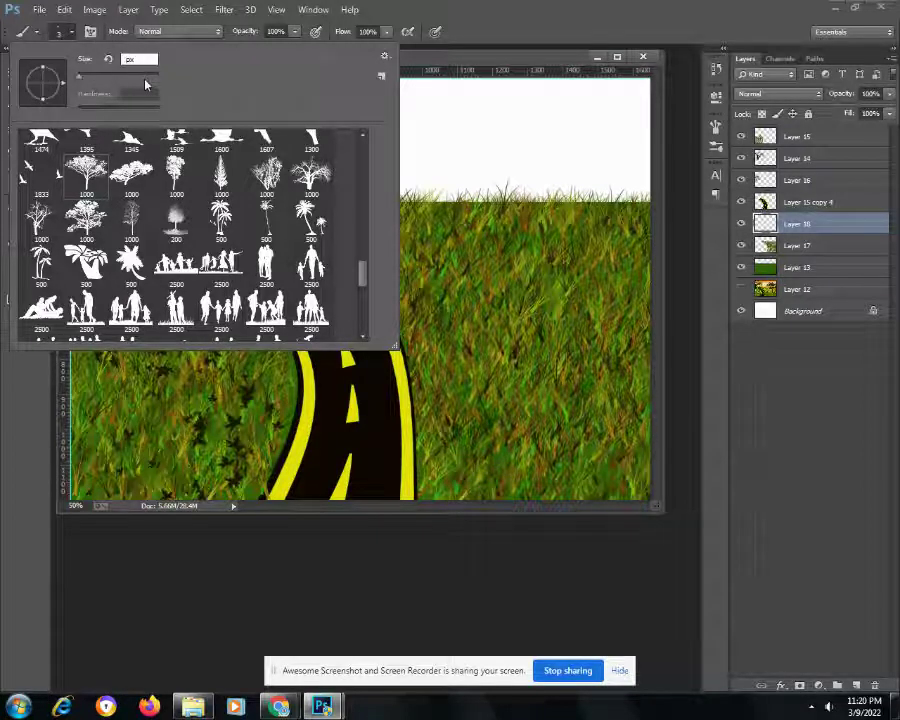
type("700")
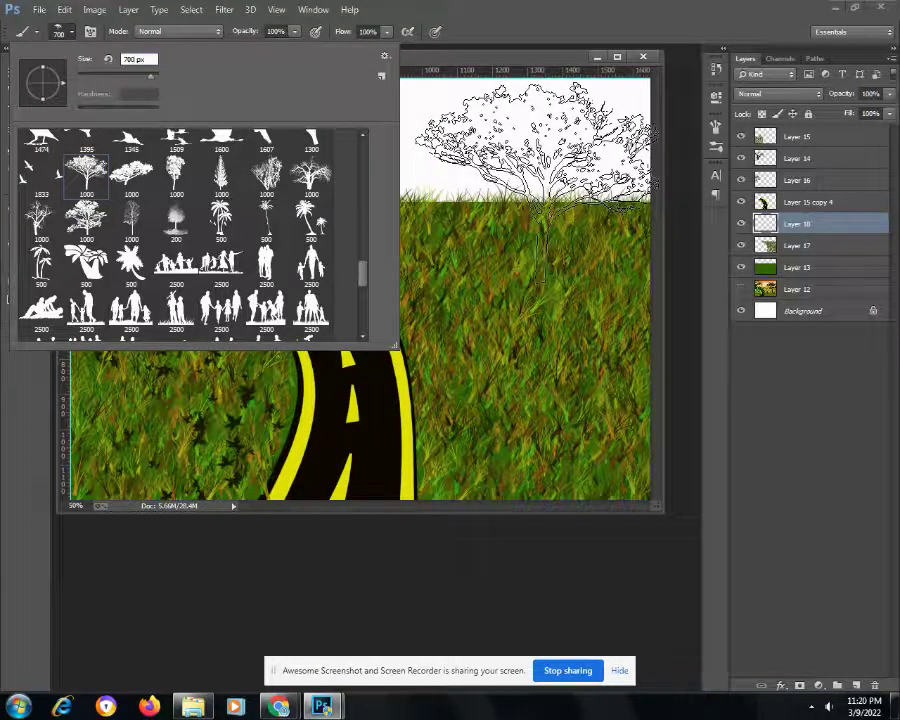
left_click(535, 180)
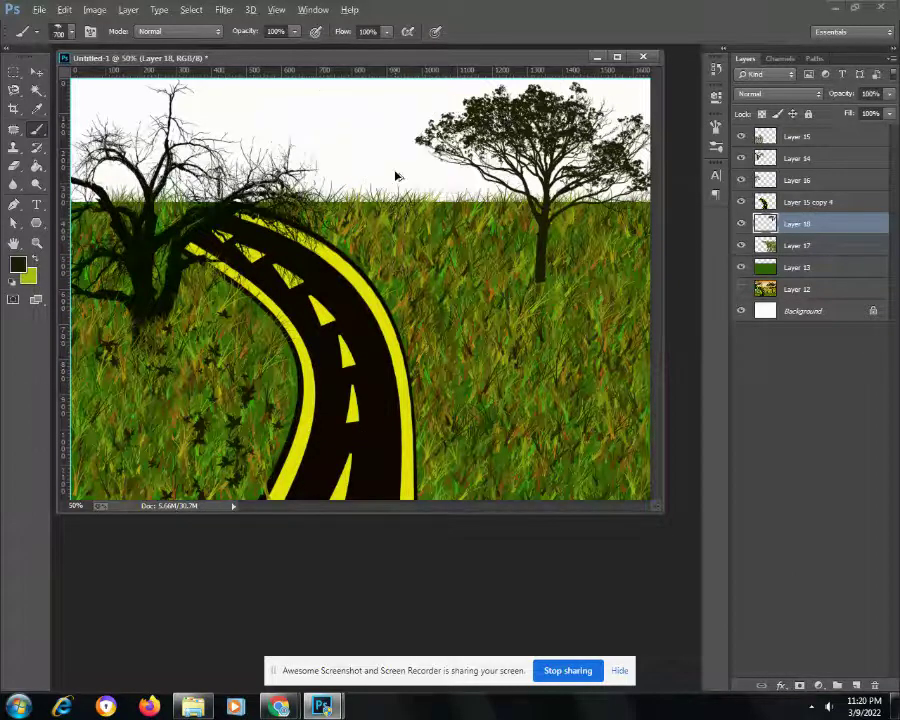
key("ctrl+z")
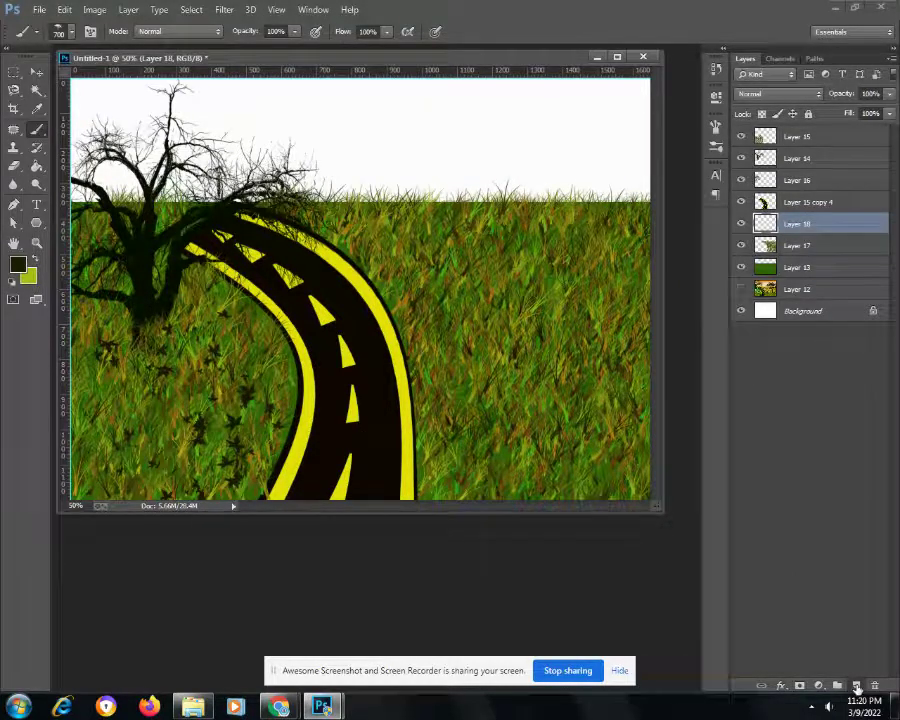
- Stamp a dark tree on the right horizon on new Layer 19, placed just above Layer 17
left_click(855, 686)
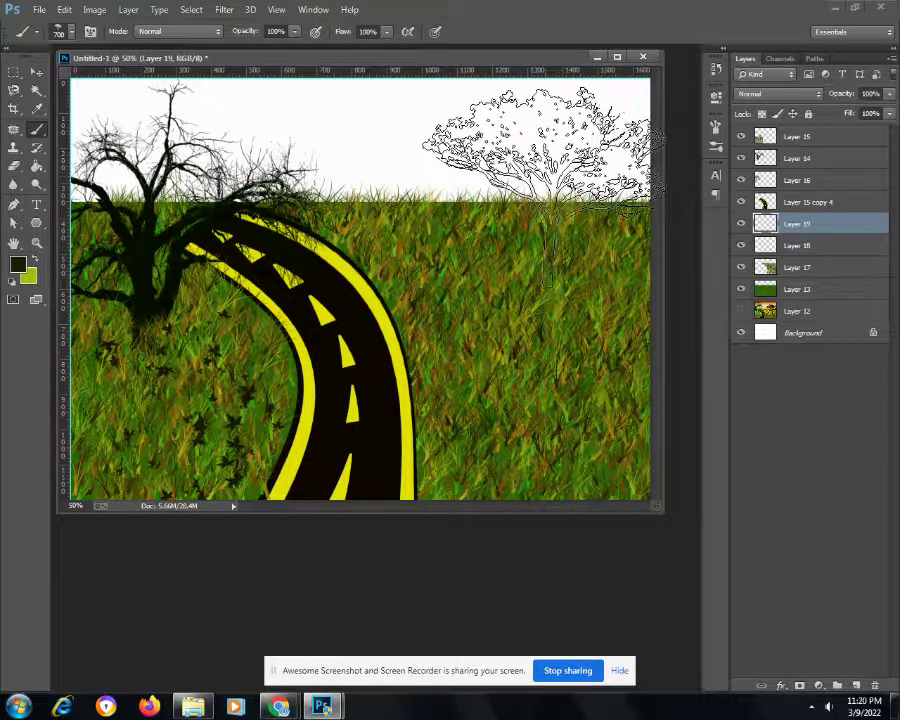
left_click(541, 186)
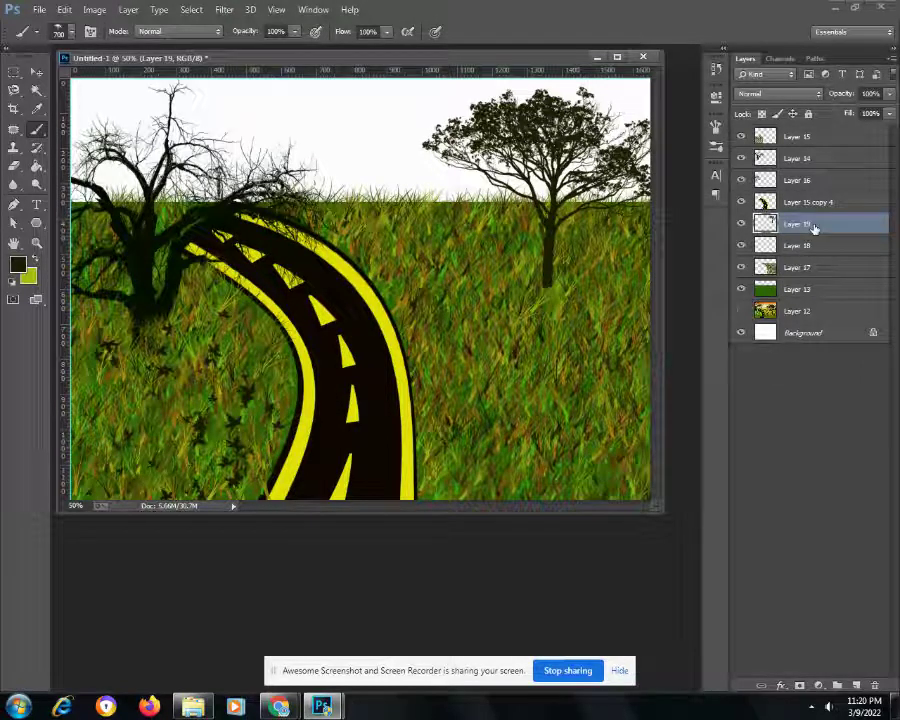
left_click_drag(815, 228, 815, 258)
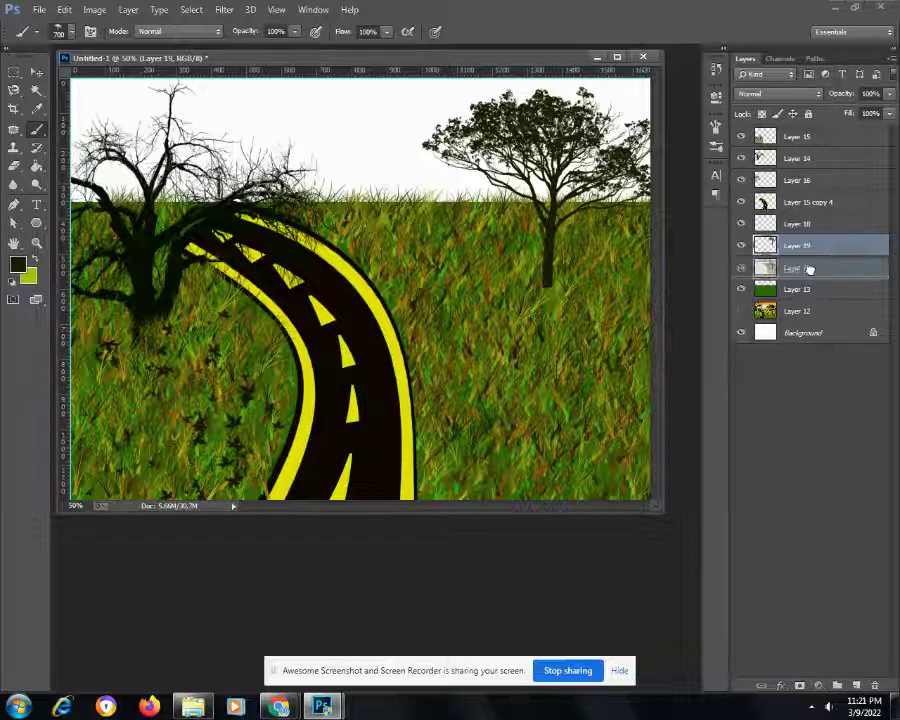
left_click_drag(812, 245, 812, 268)
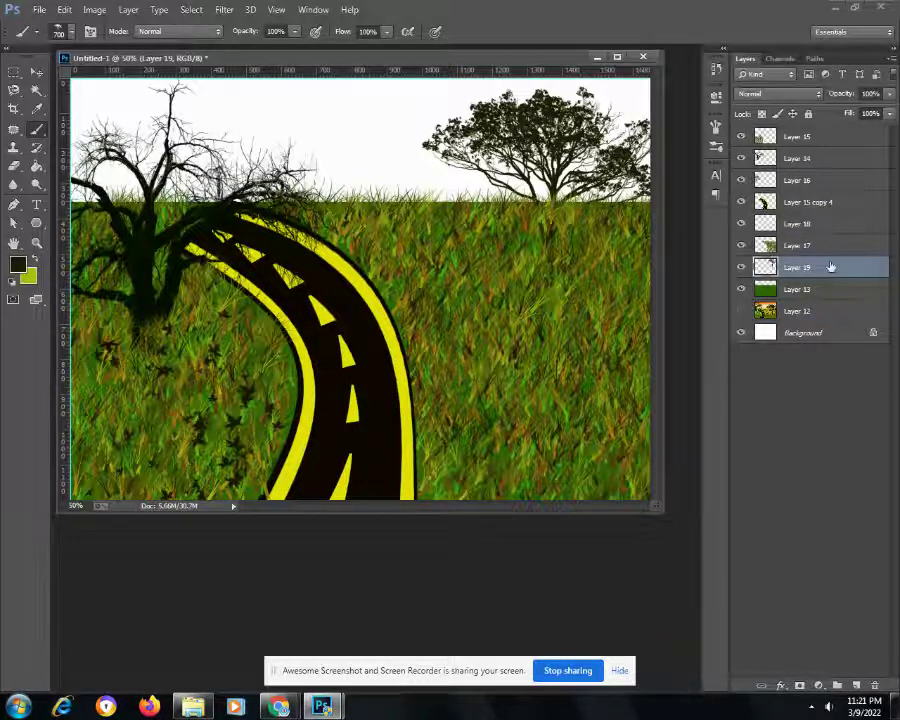
left_click_drag(808, 268, 806, 247)
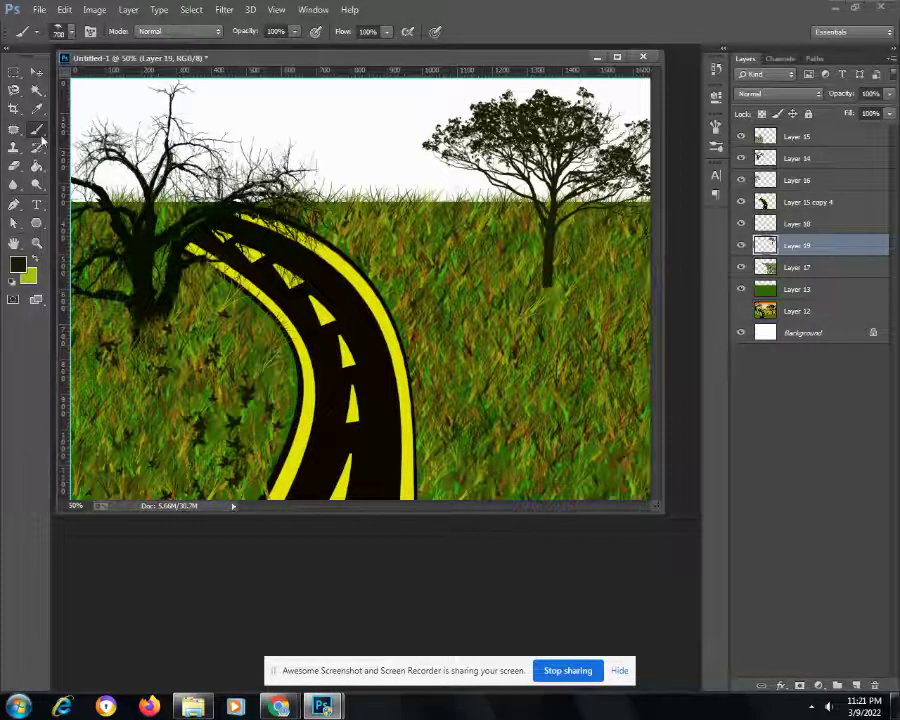
- Switch to the 134 grass brush and paint grass over the right tree's trunk base
left_click(50, 30)
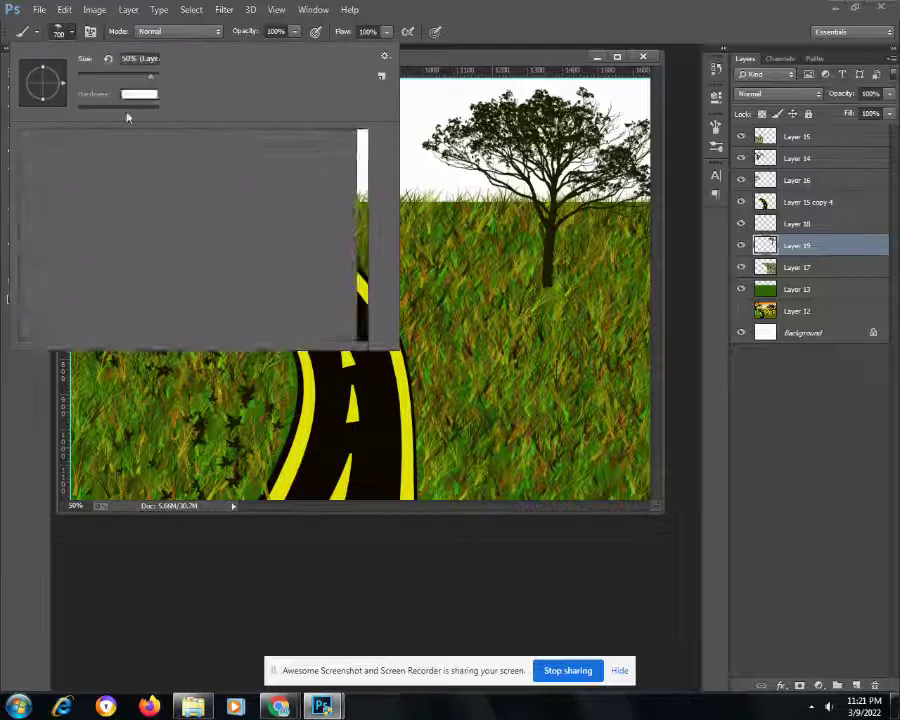
left_click_drag(366, 282, 358, 209)
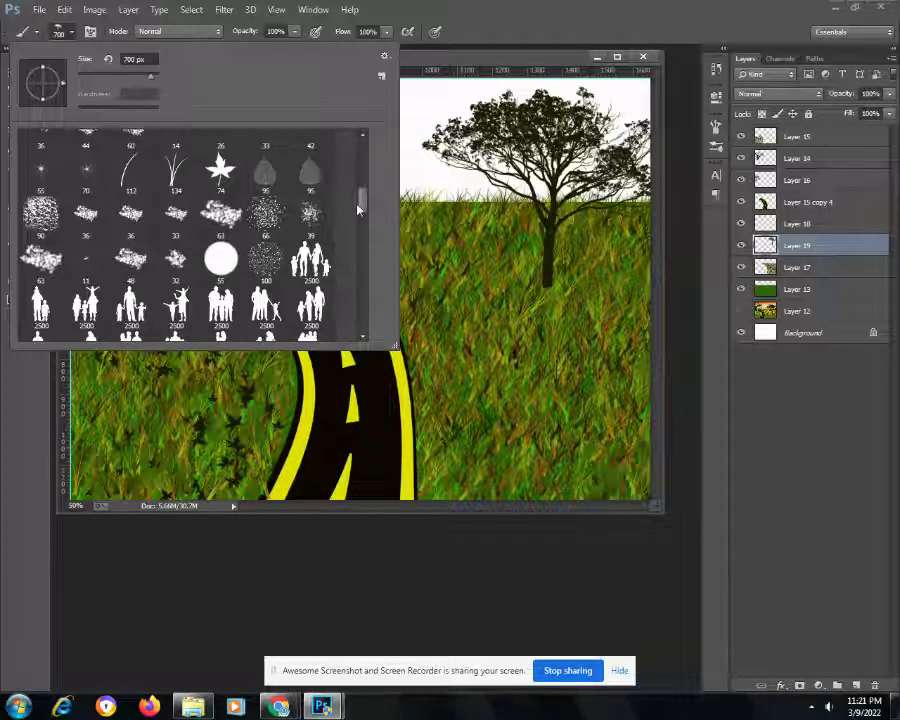
left_click(176, 176)
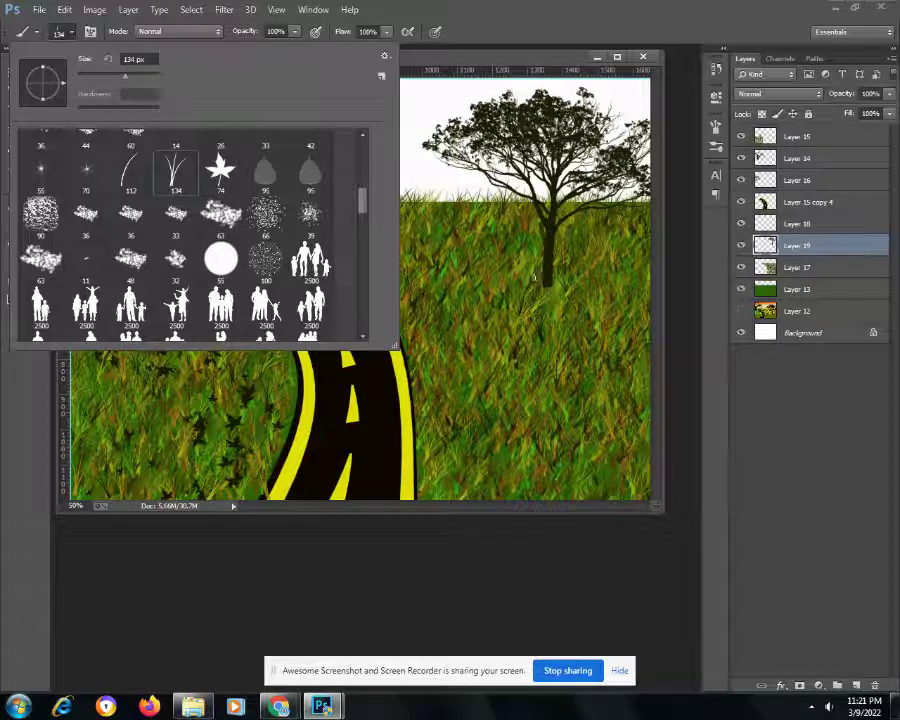
left_click(531, 280)
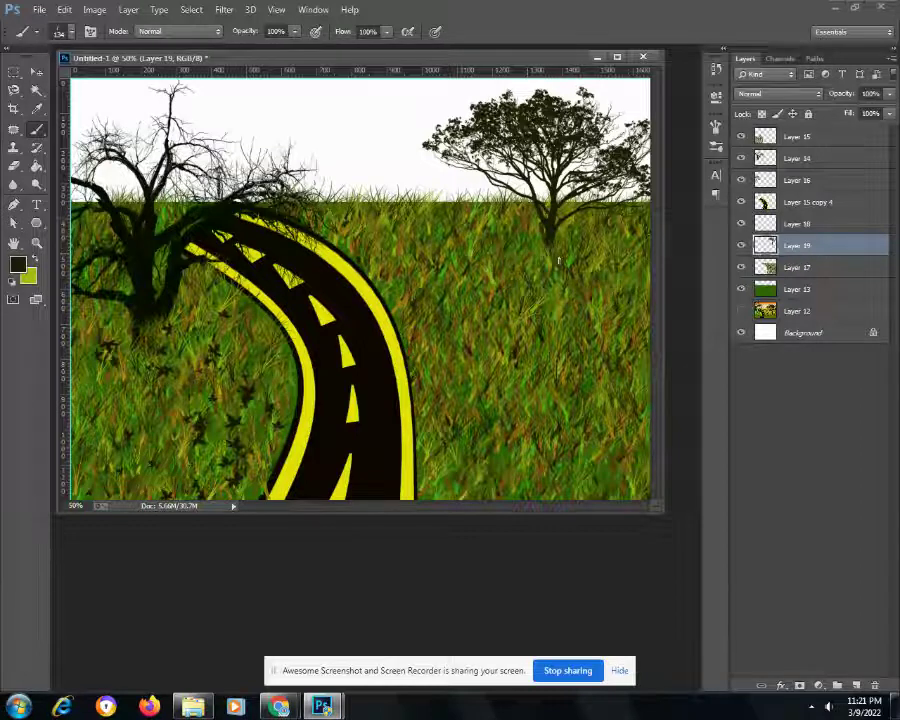
left_click_drag(606, 360, 570, 428)
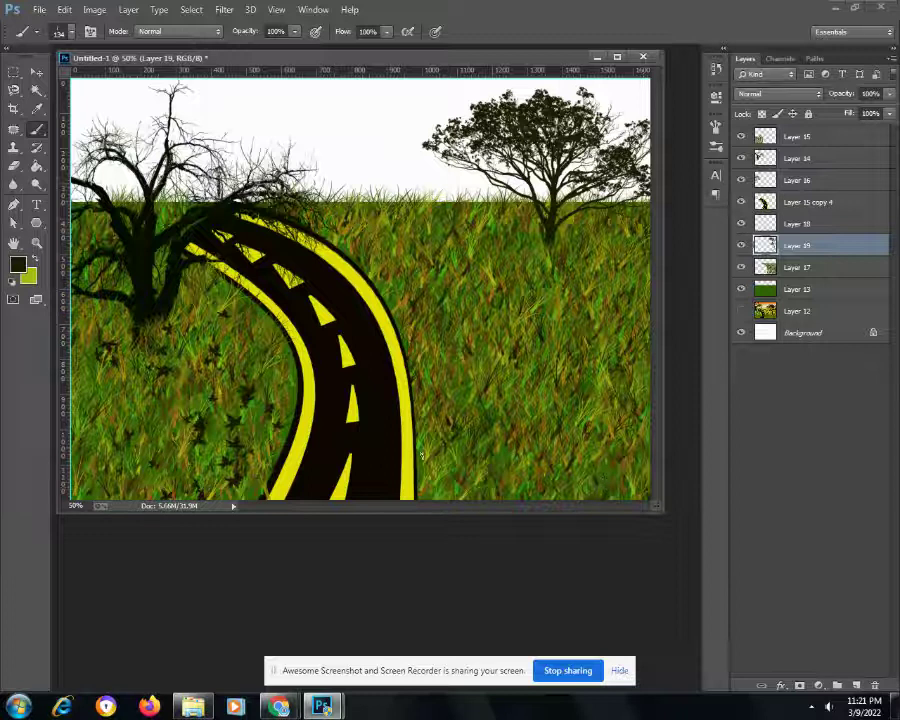
- Choose the palm tree brush at size 350 and stamp a tall and a smaller palm right of the road
left_click(70, 39)
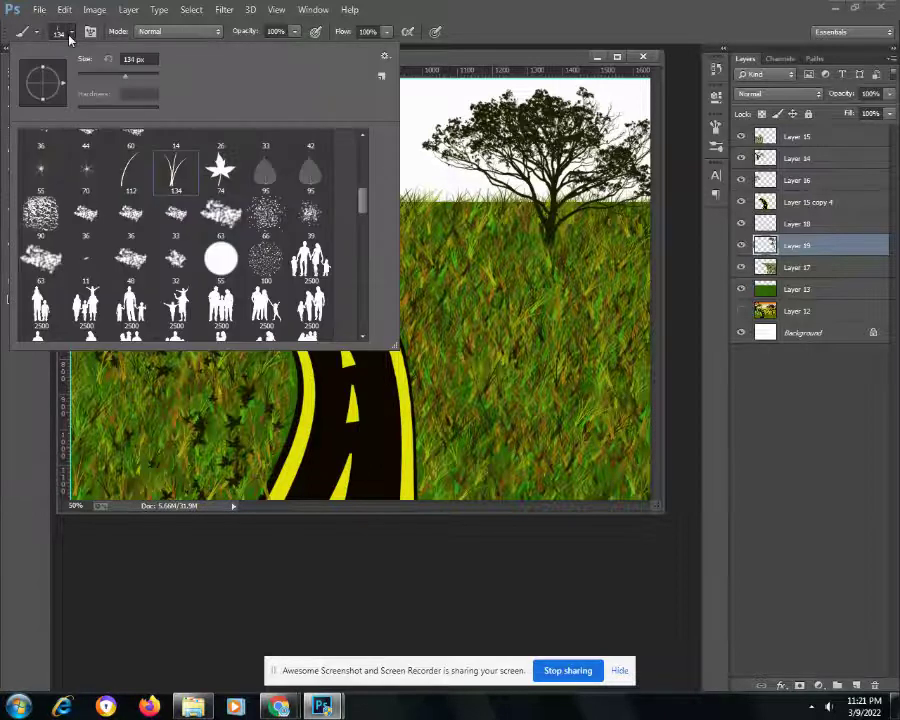
left_click_drag(364, 204, 364, 275)
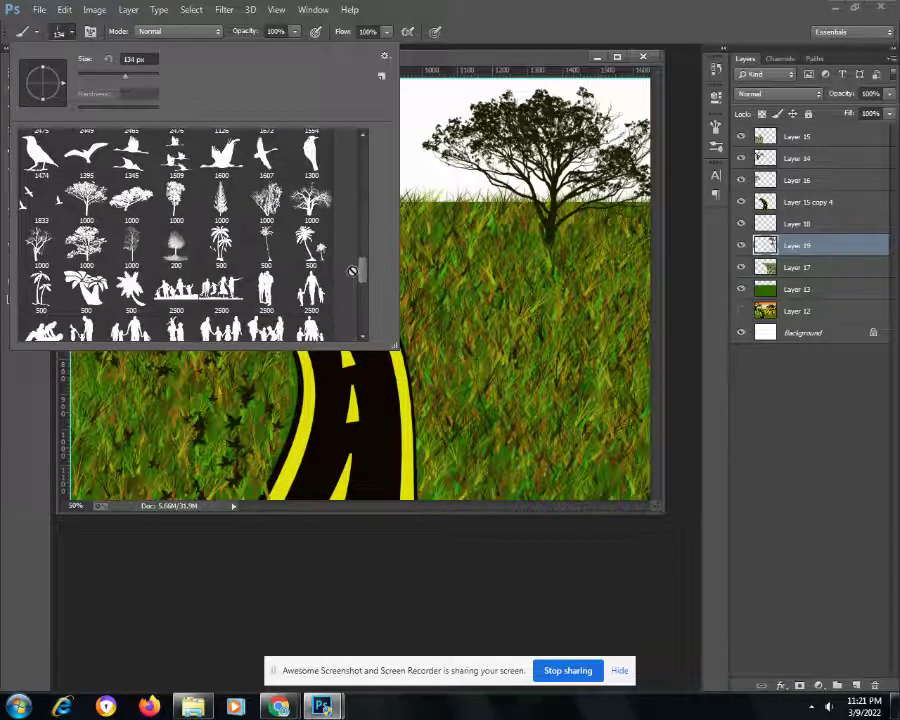
left_click(308, 243)
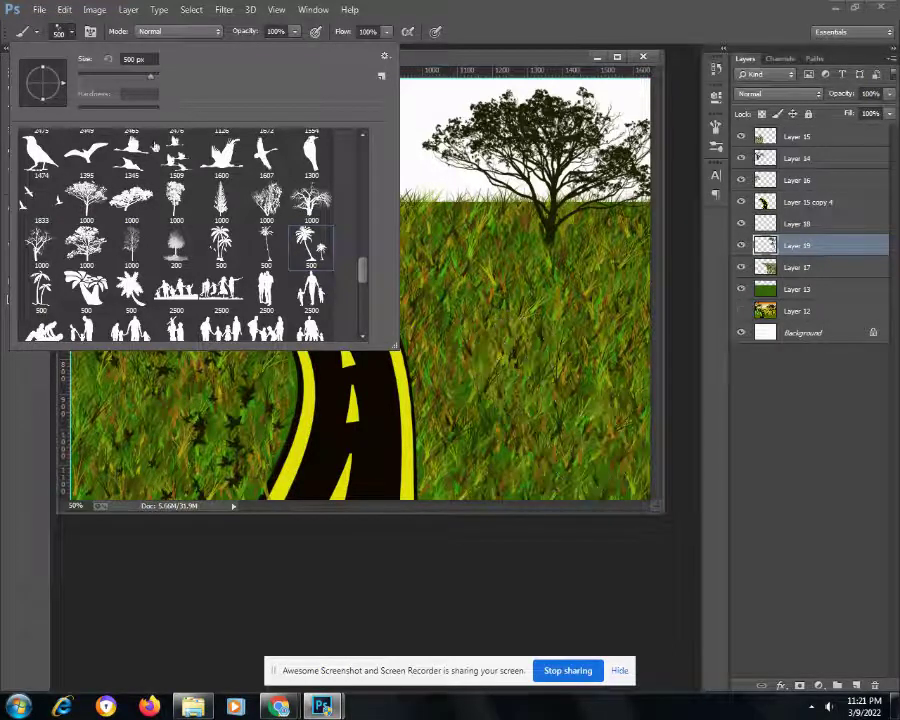
left_click(133, 60)
type("350")
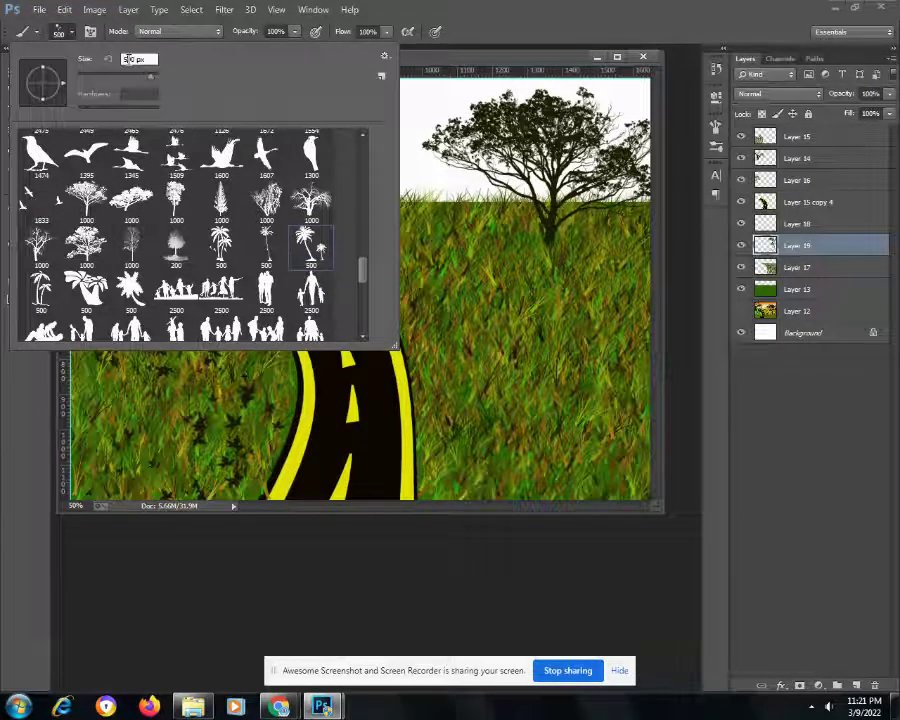
type("600")
key("Return")
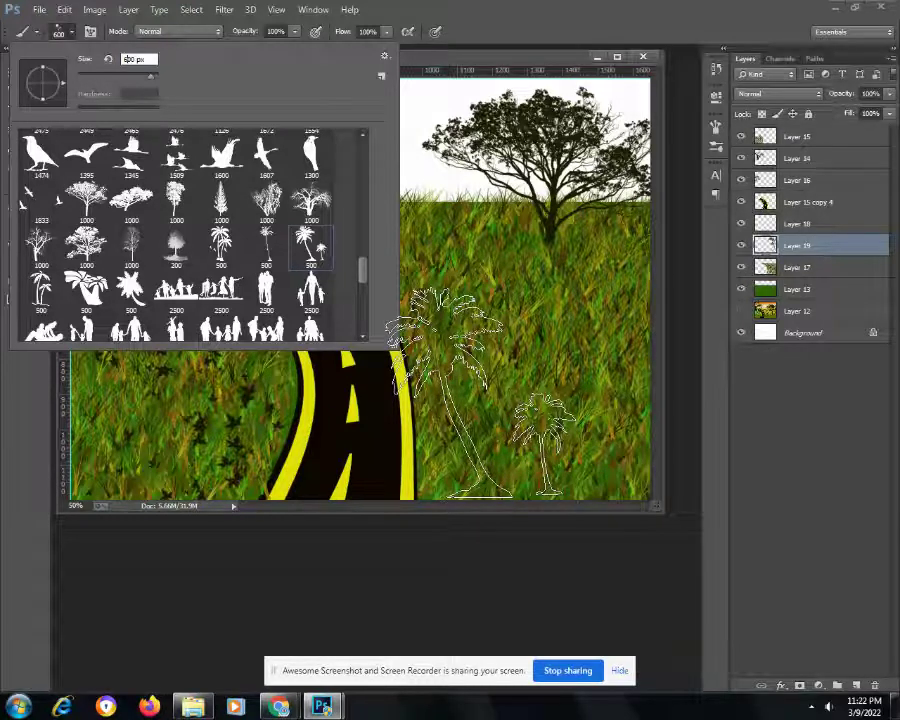
left_click(487, 393)
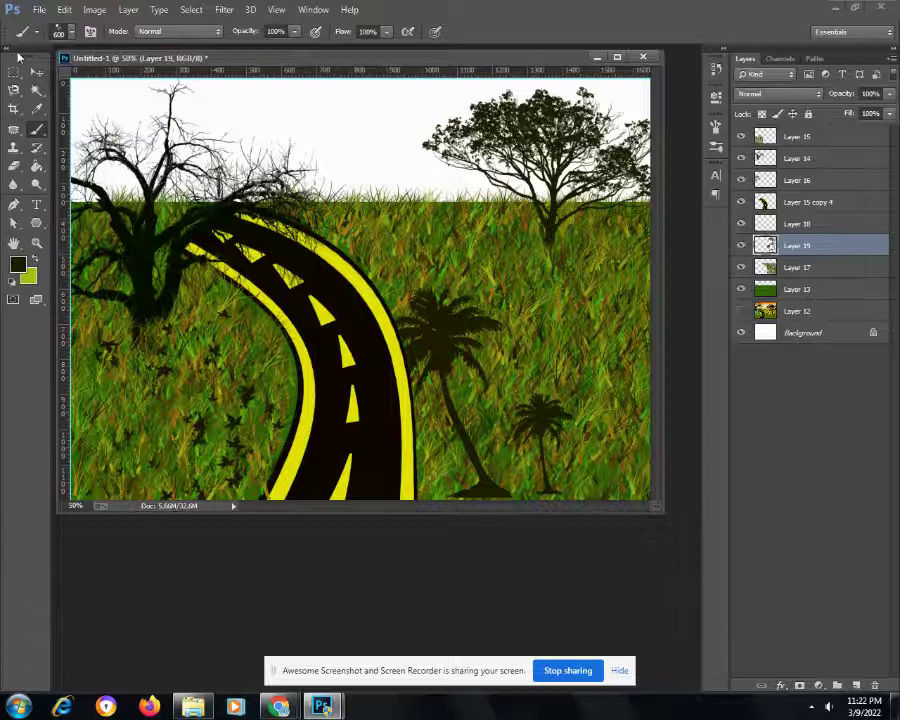
left_click(36, 74)
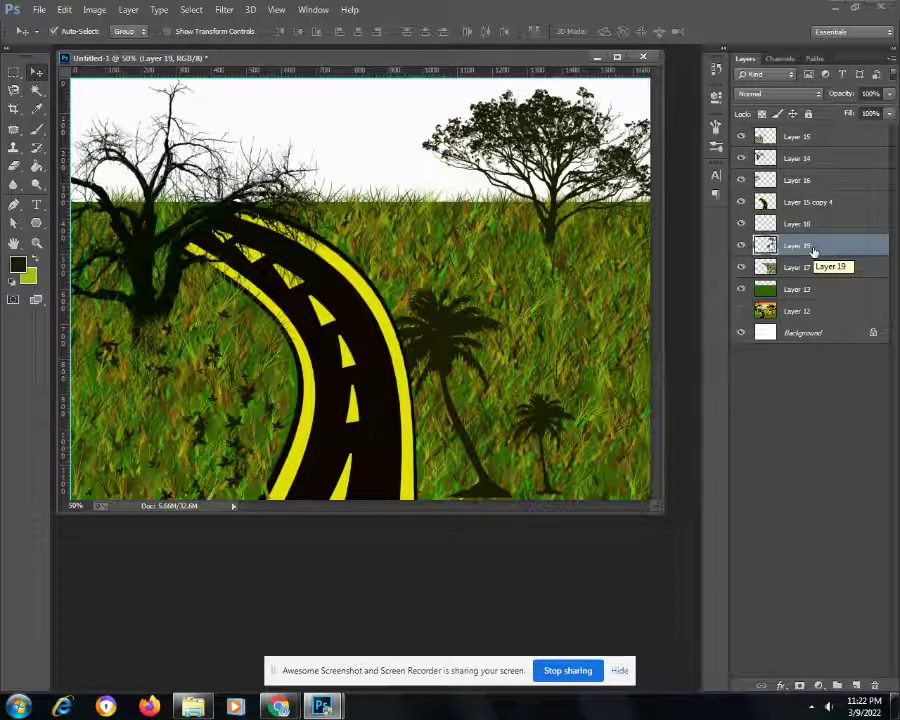
- Move Layer 19 above Layer 15 copy 4, then paint 134 grass over the palm bases on new Layer 20
left_click_drag(813, 250, 815, 197)
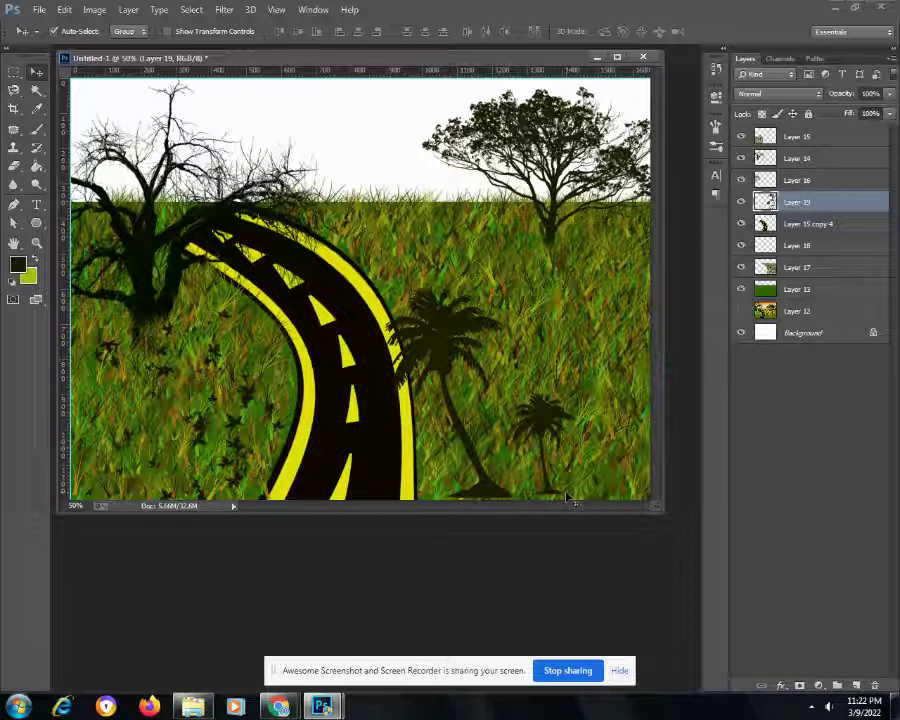
key("b")
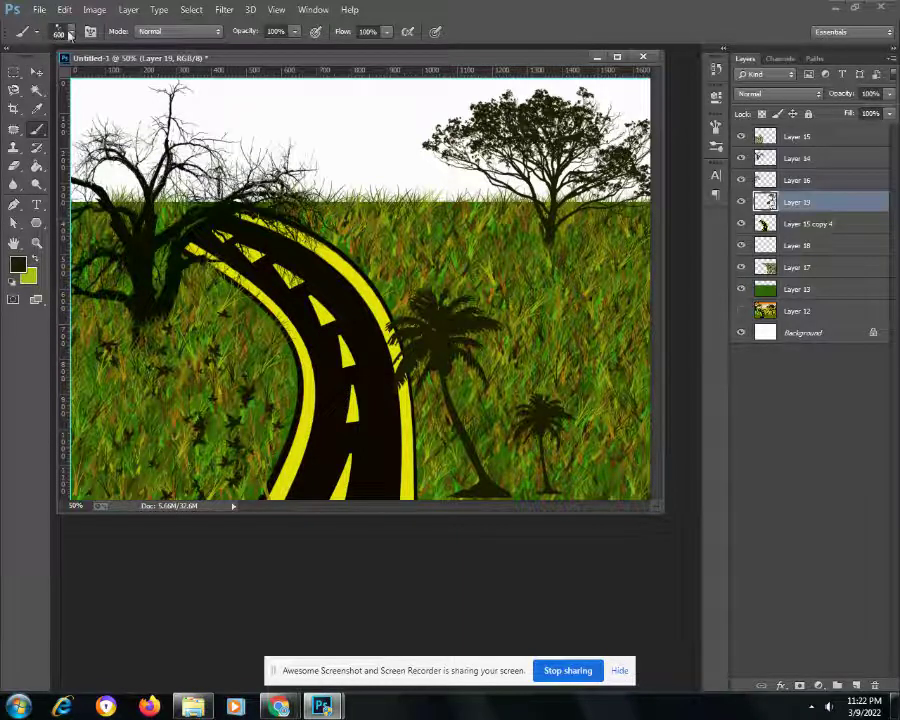
left_click(58, 31)
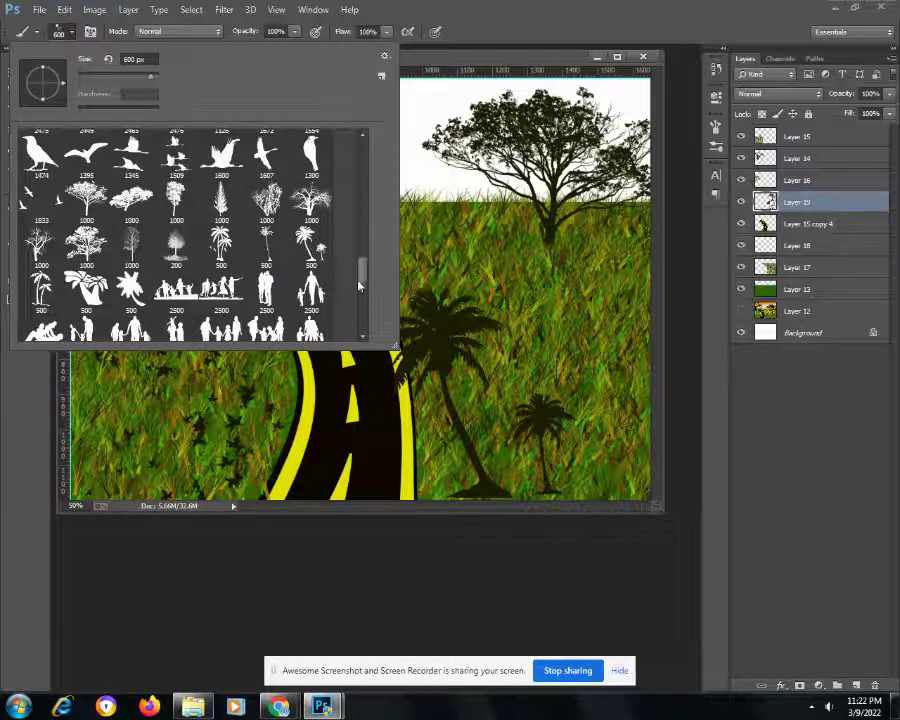
left_click_drag(364, 274, 354, 211)
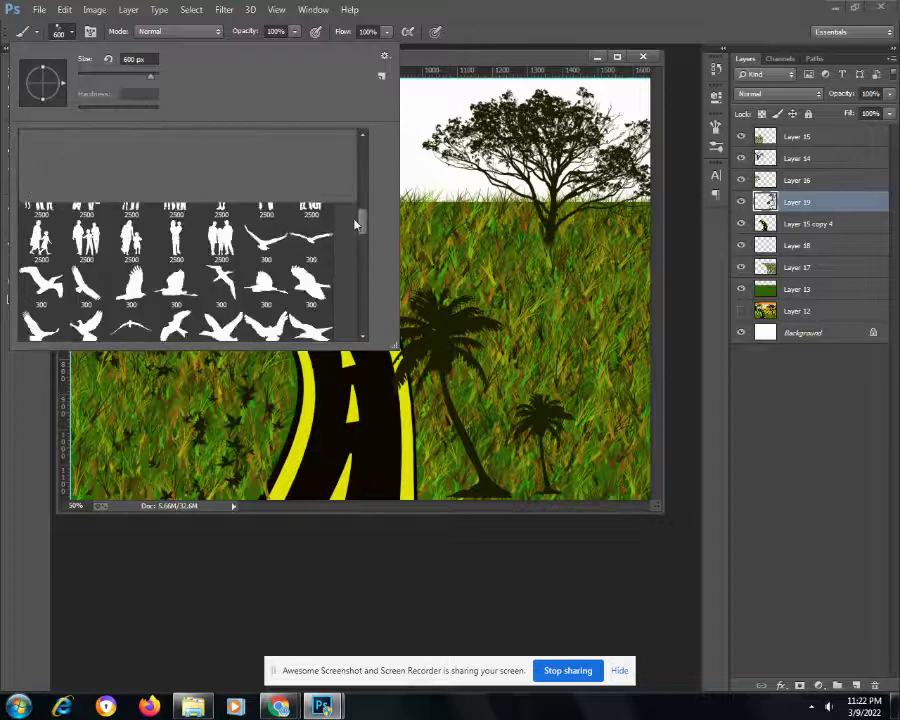
scroll(354, 211, "up", 2)
left_click(175, 197)
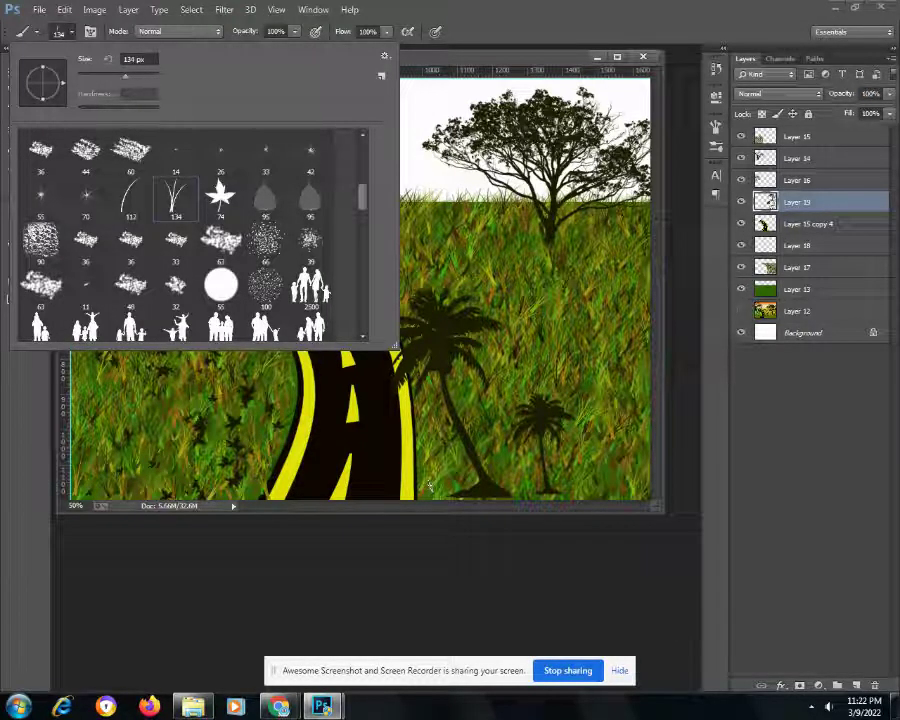
left_click(855, 687)
left_click_drag(447, 483, 535, 482)
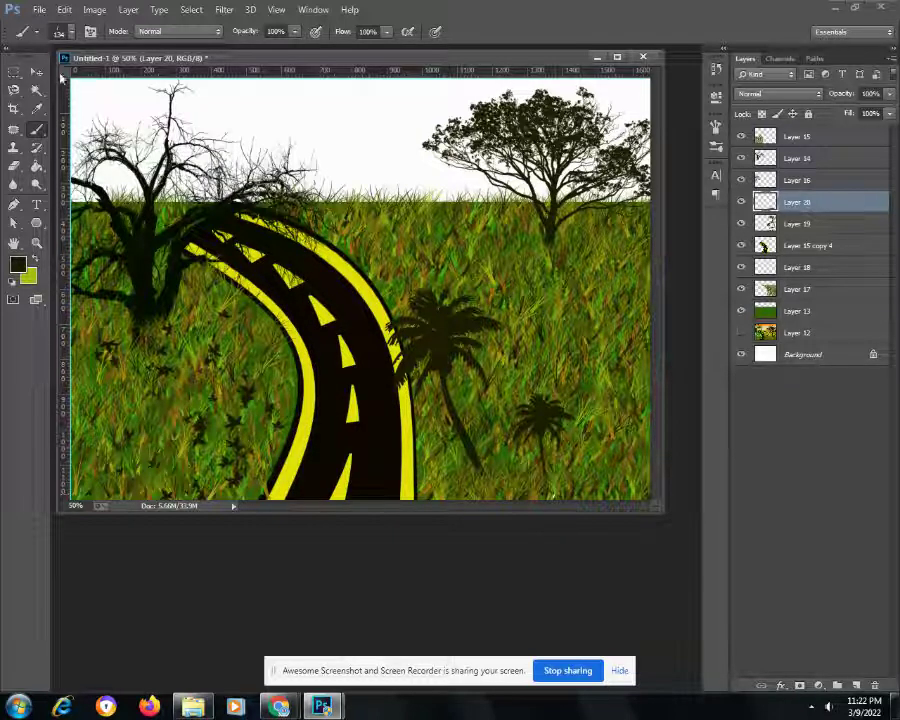
- Select the sky band down to the horizon and fill it with an orange-to-pale-yellow gradient
left_click(38, 10)
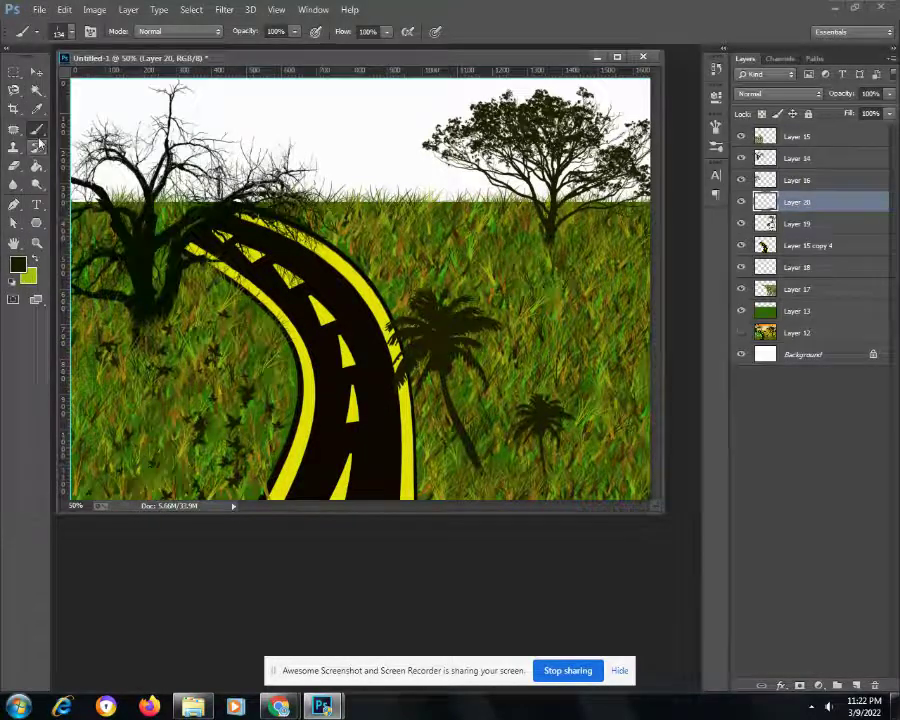
left_click(14, 76)
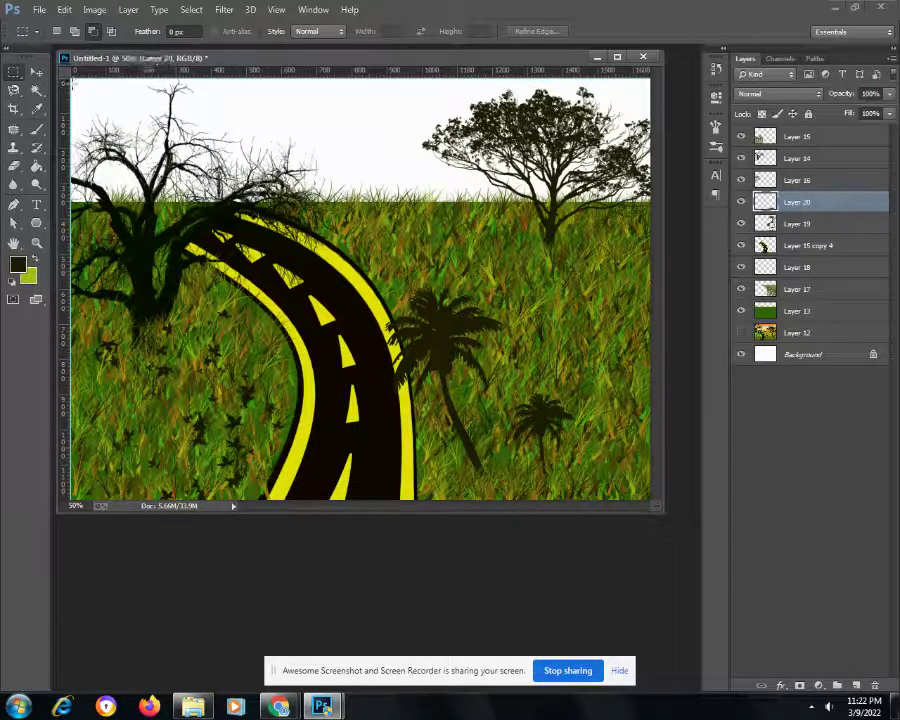
left_click_drag(67, 80, 636, 241)
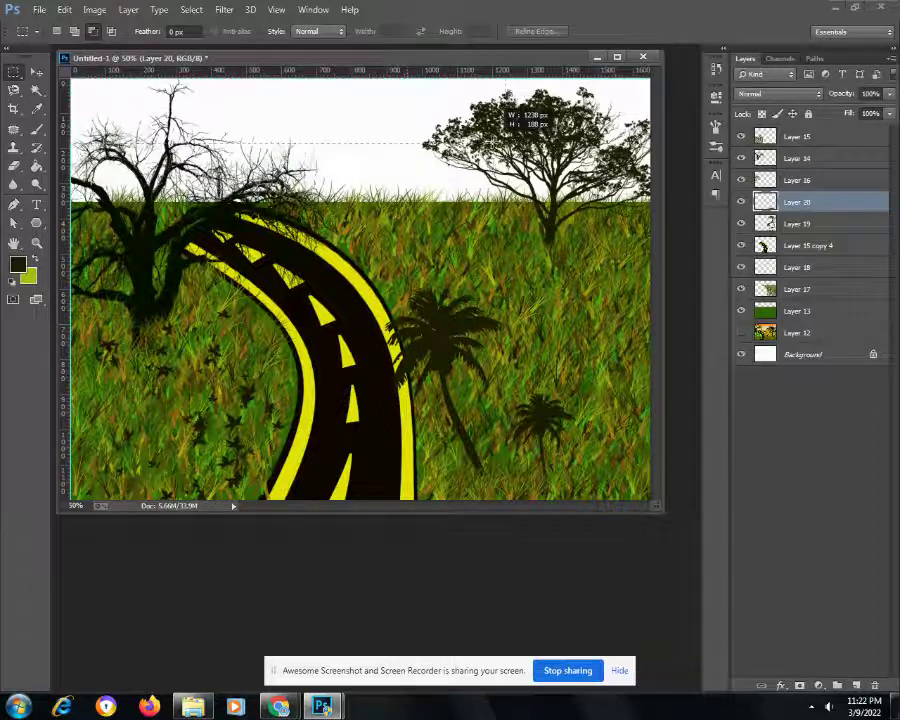
left_click_drag(636, 241, 636, 246)
left_click(36, 166)
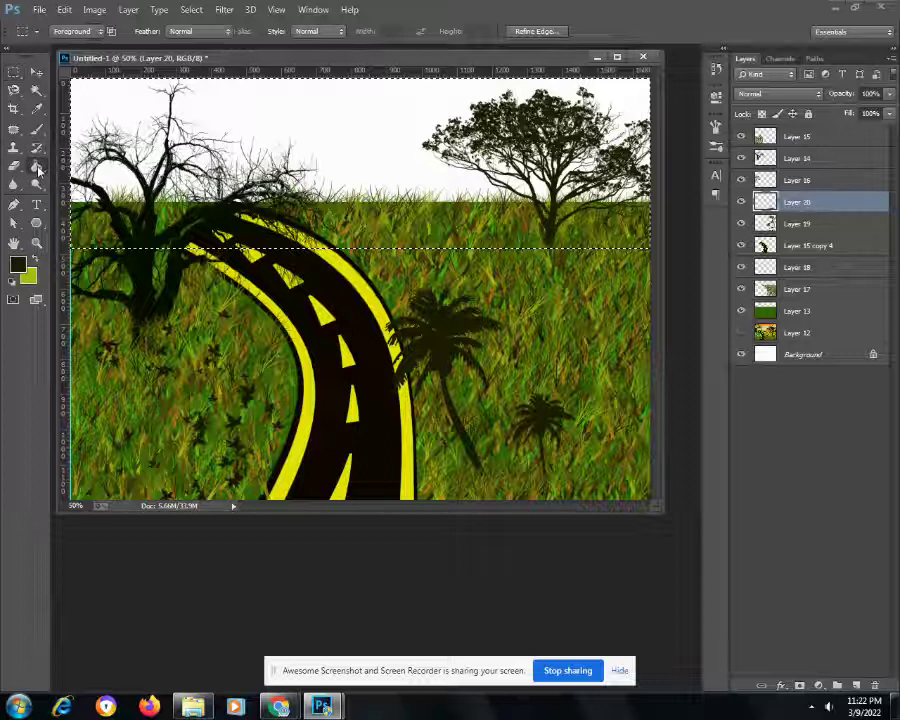
left_click(100, 164)
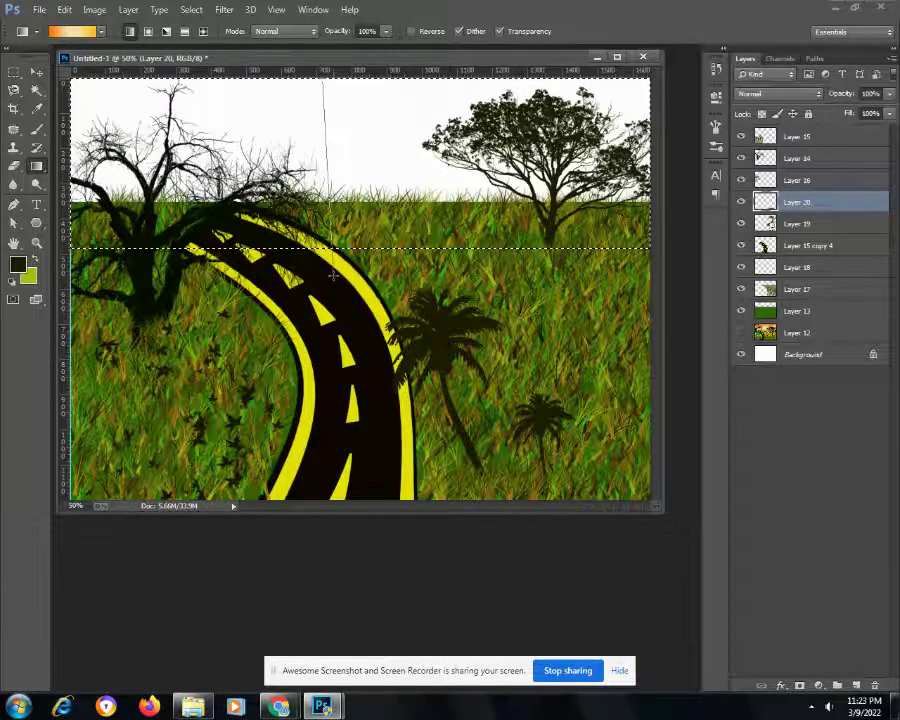
left_click_drag(322, 80, 330, 255)
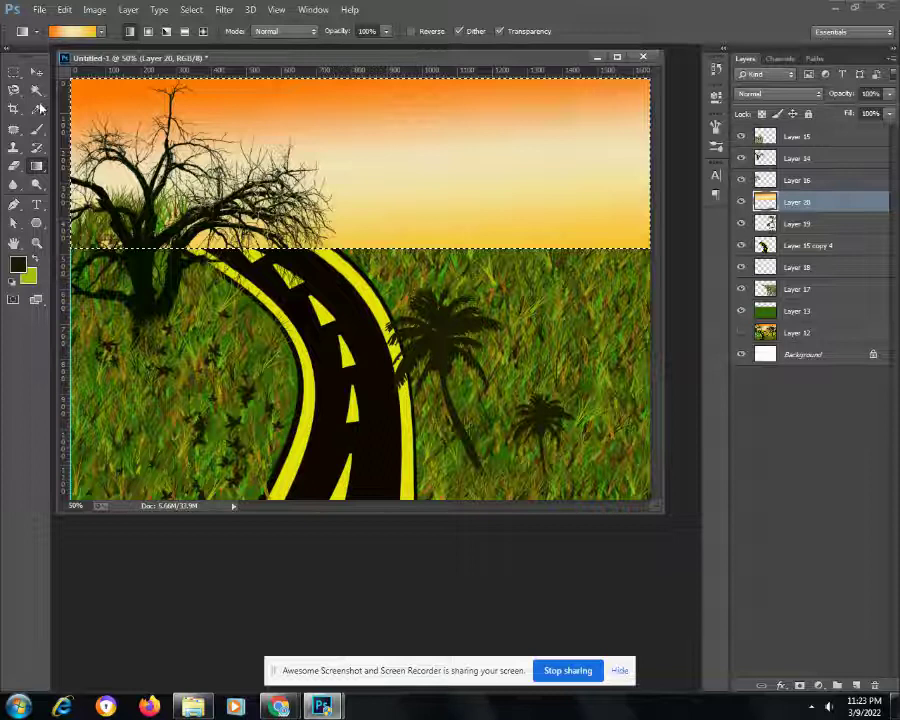
- Deselect the sky and move gradient Layer 20 beneath Layer 13
left_click(37, 74)
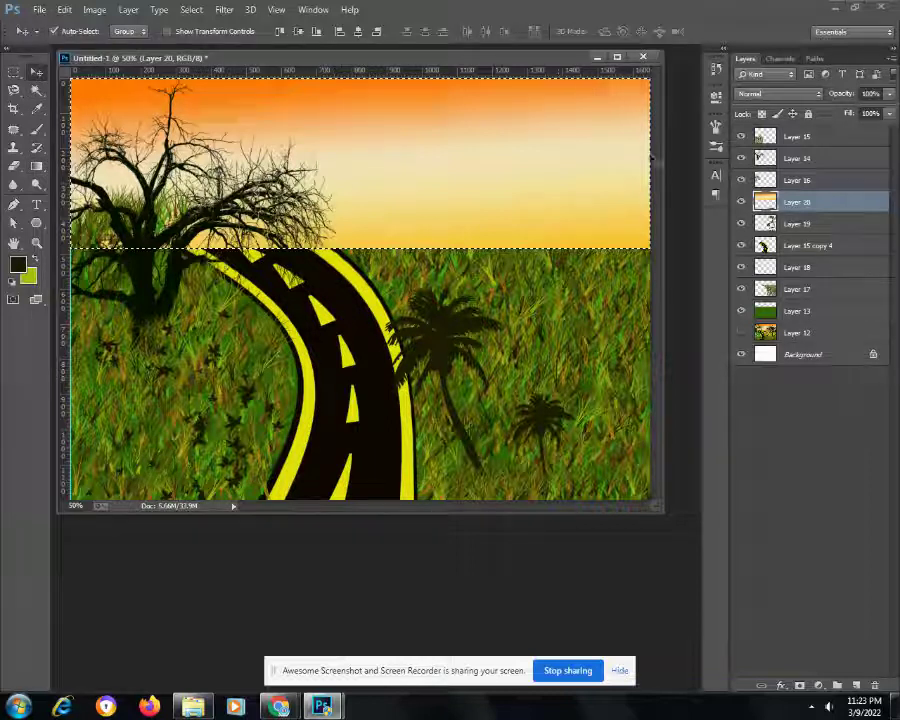
left_click(191, 10)
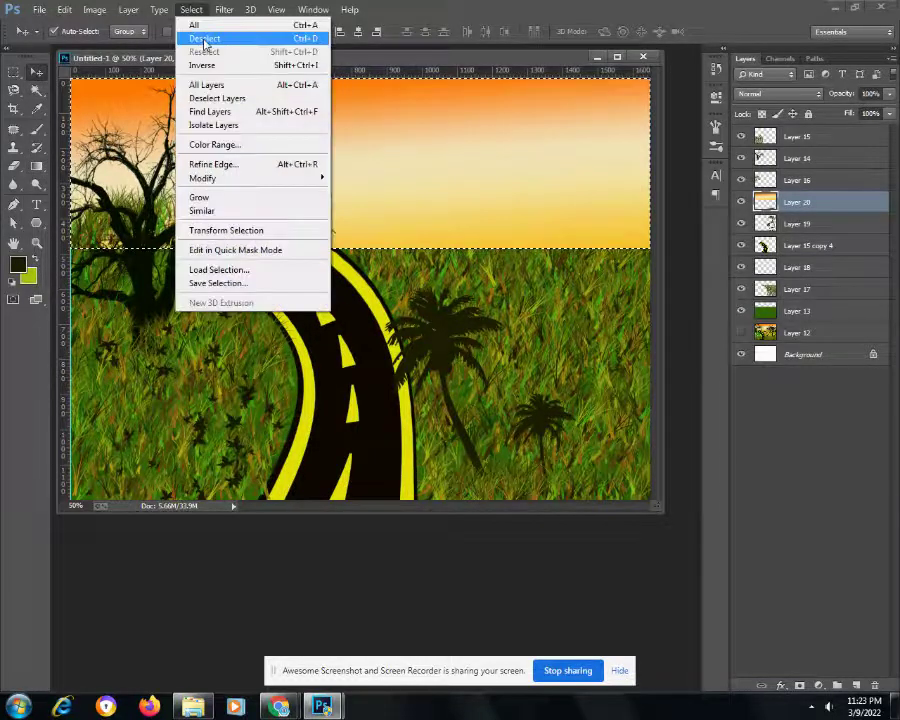
left_click(204, 40)
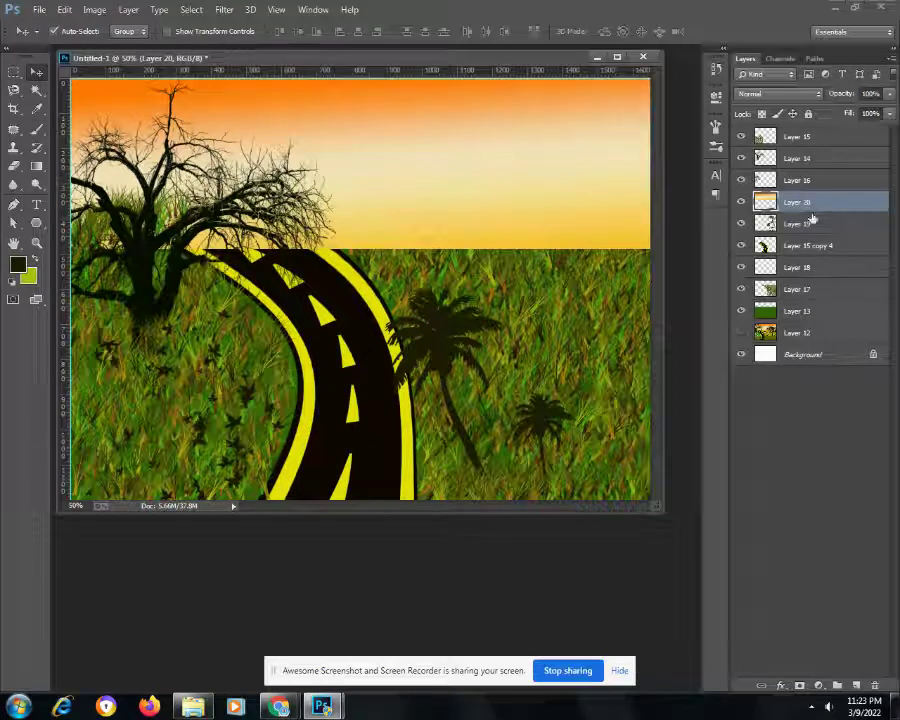
left_click_drag(803, 204, 806, 328)
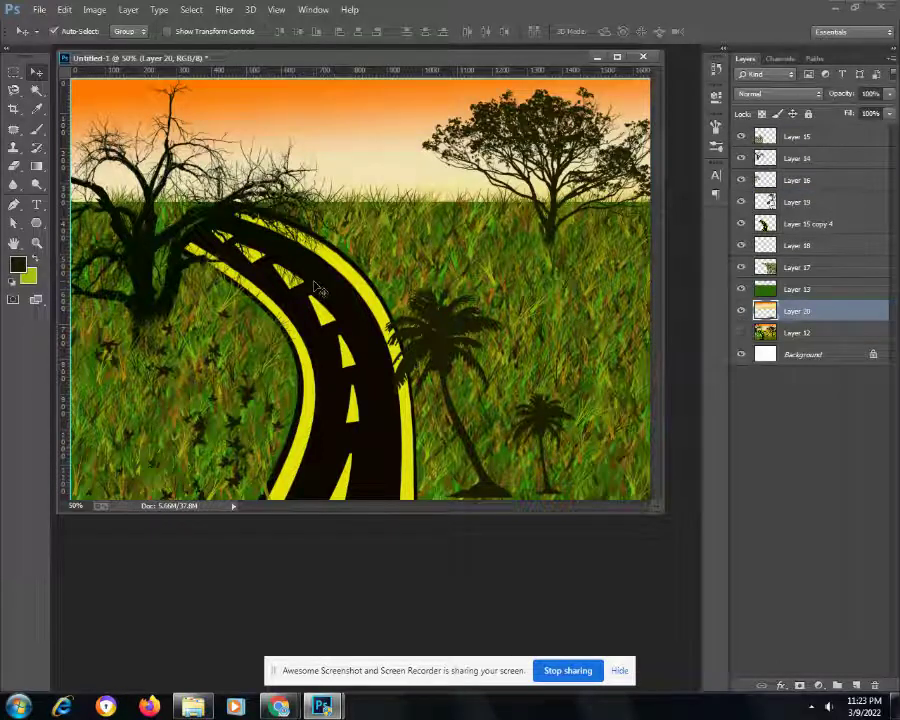
left_click(531, 236)
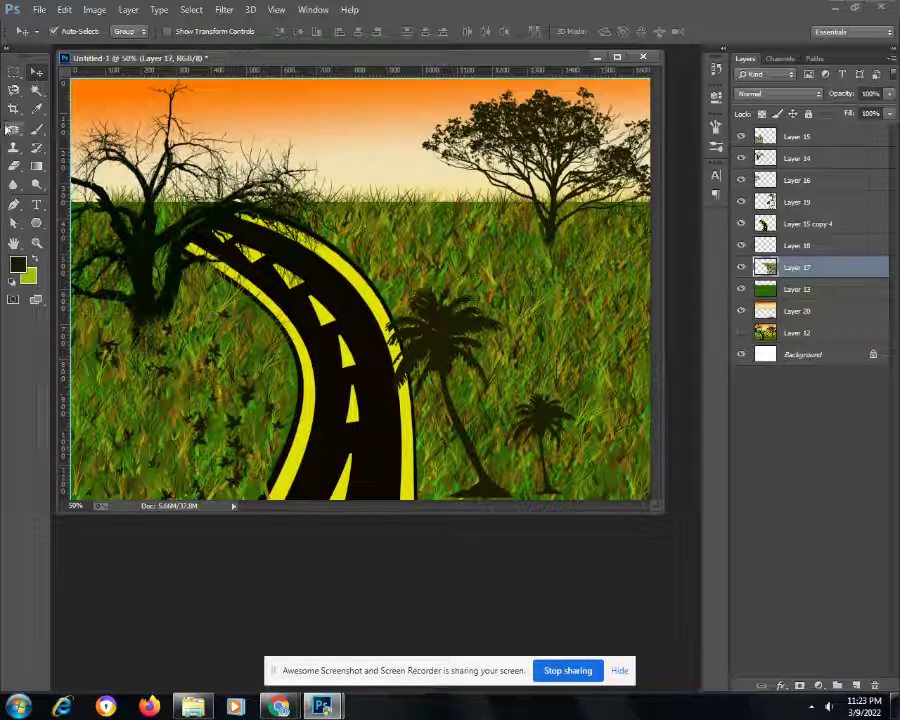
- Paint a scattered flock of small birds across the upper-left sky using a reduced flock-of-birds brush
key("b")
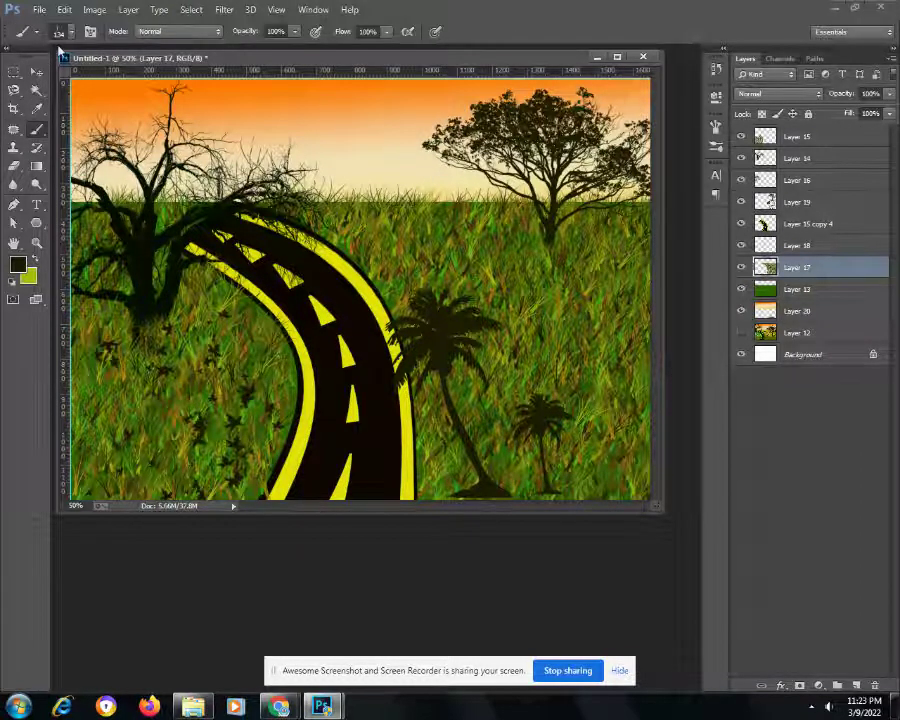
left_click(60, 32)
left_click_drag(370, 200, 362, 305)
left_click_drag(362, 313, 362, 320)
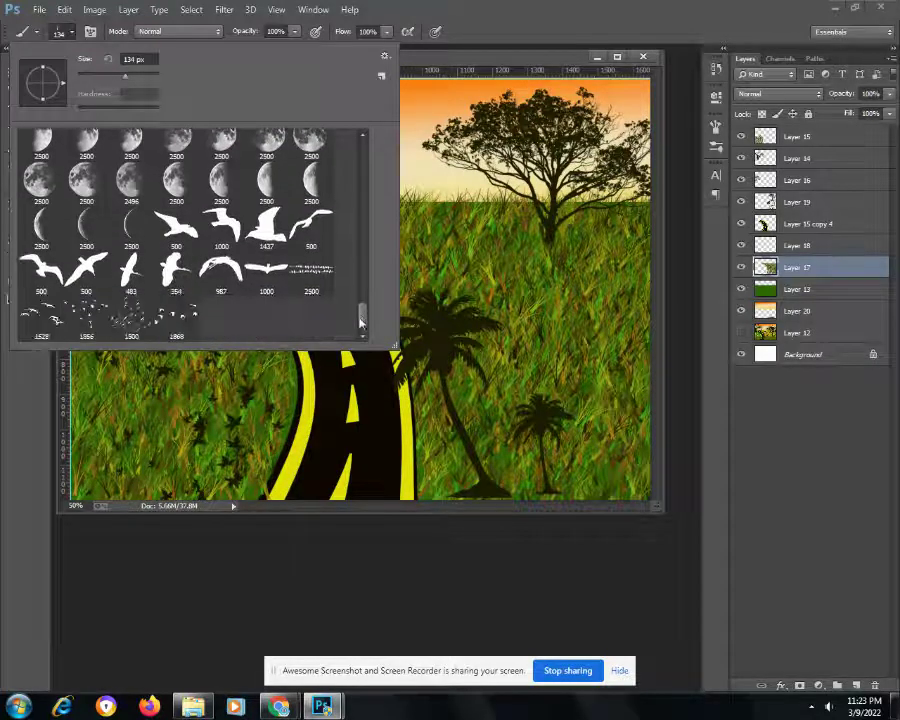
left_click(135, 324)
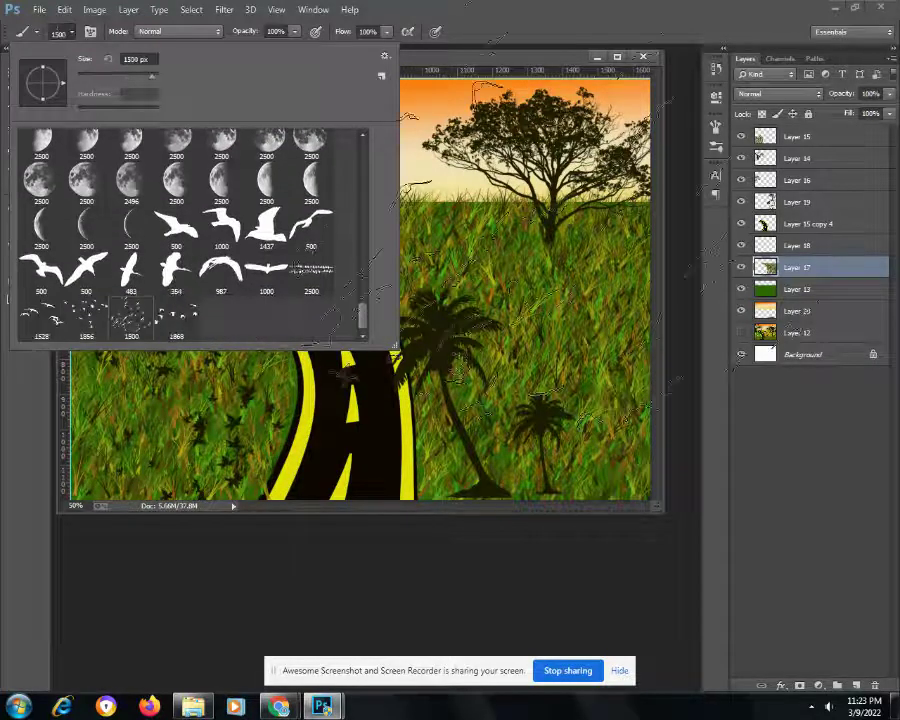
left_click(135, 76)
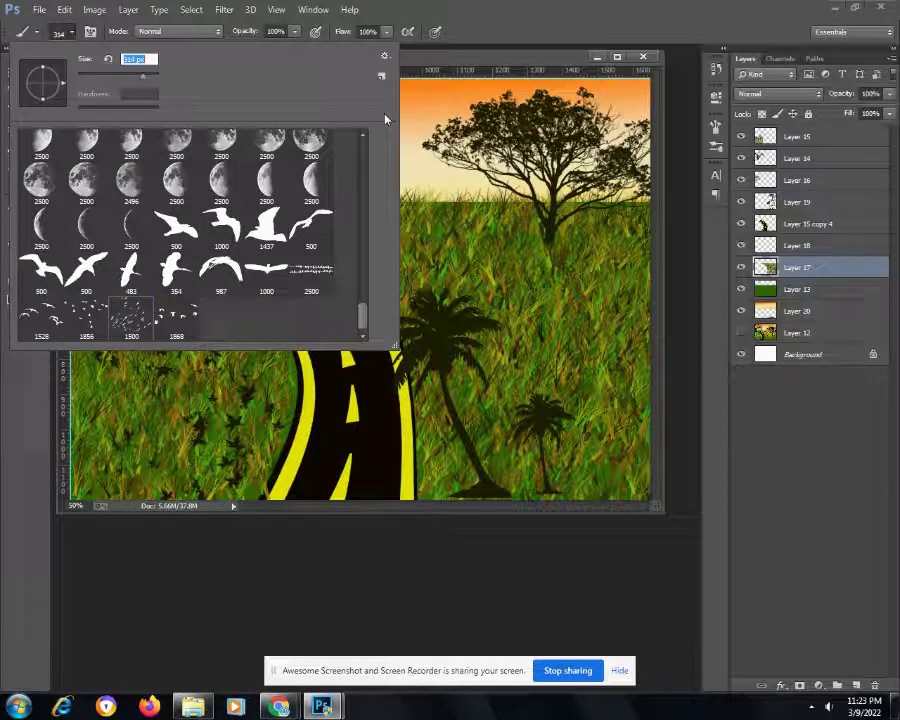
left_click(62, 31)
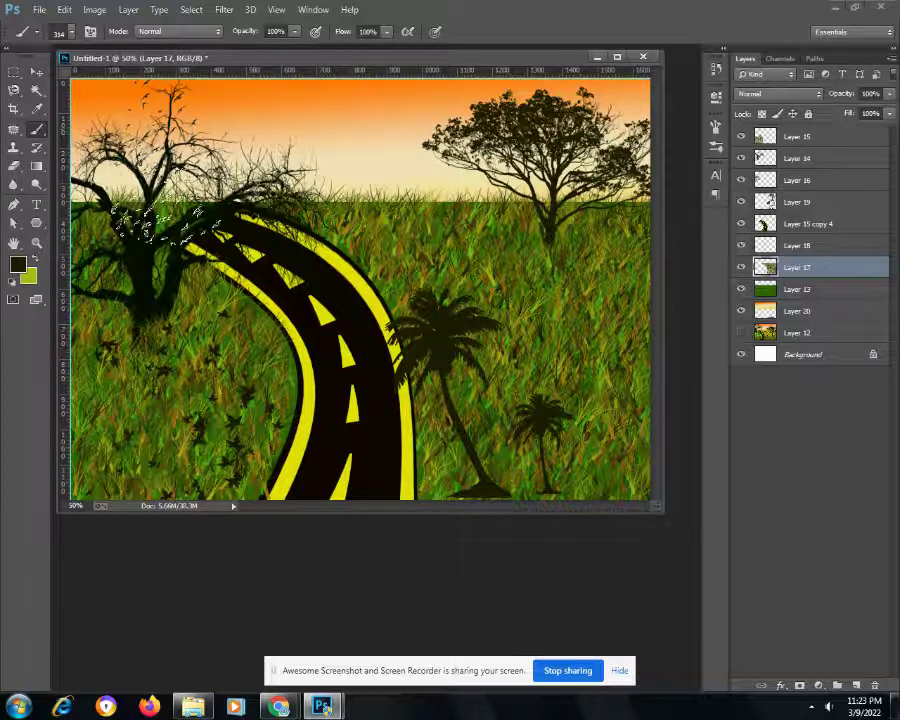
left_click_drag(95, 110, 270, 135)
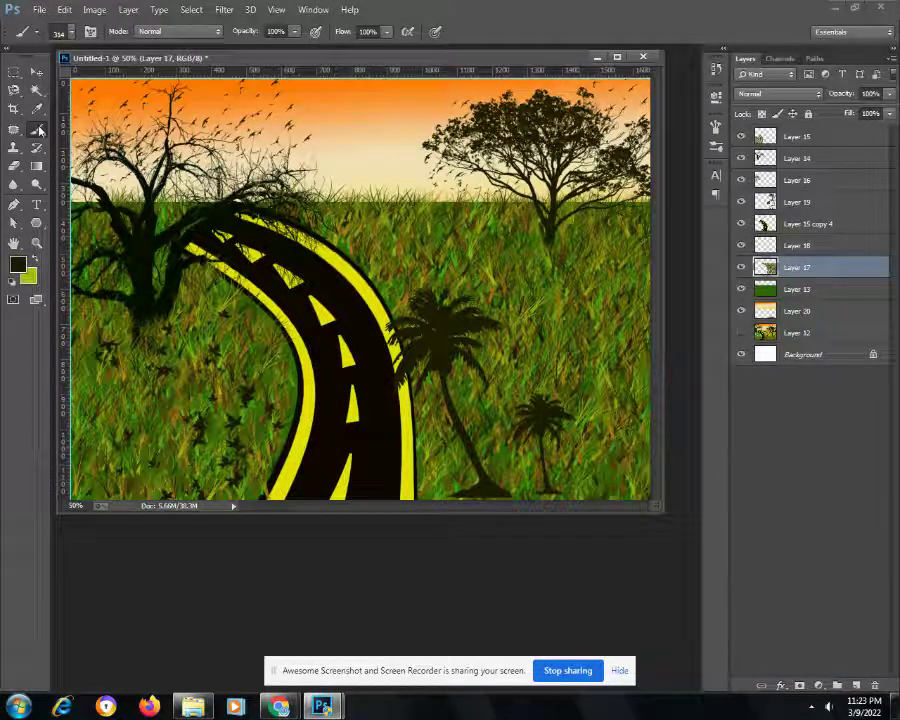
- Choose the single perched-bird brush and set its size to 114 px
left_click(63, 36)
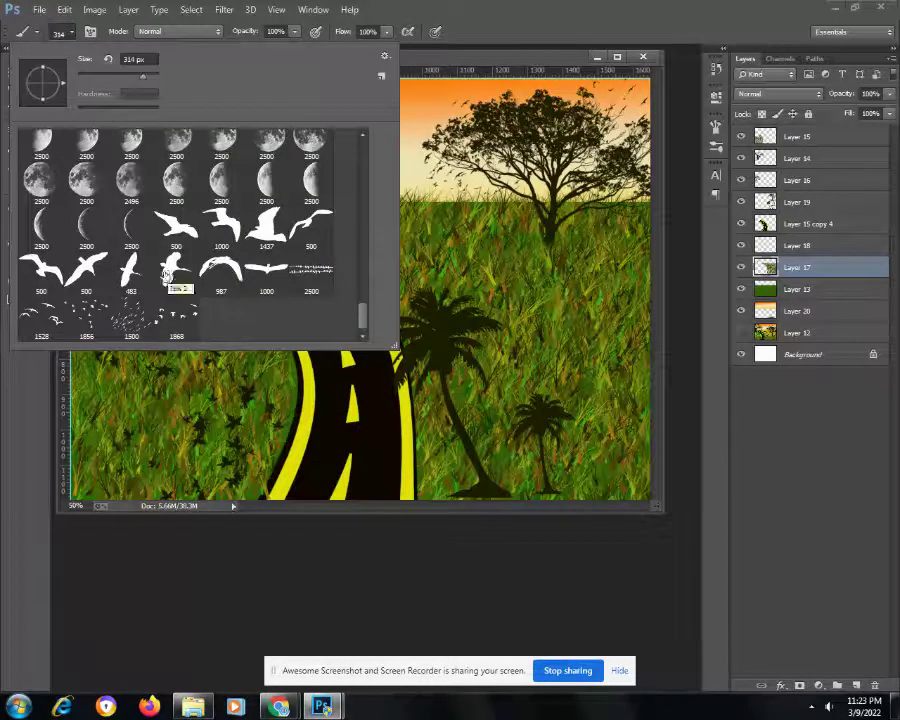
left_click(171, 276)
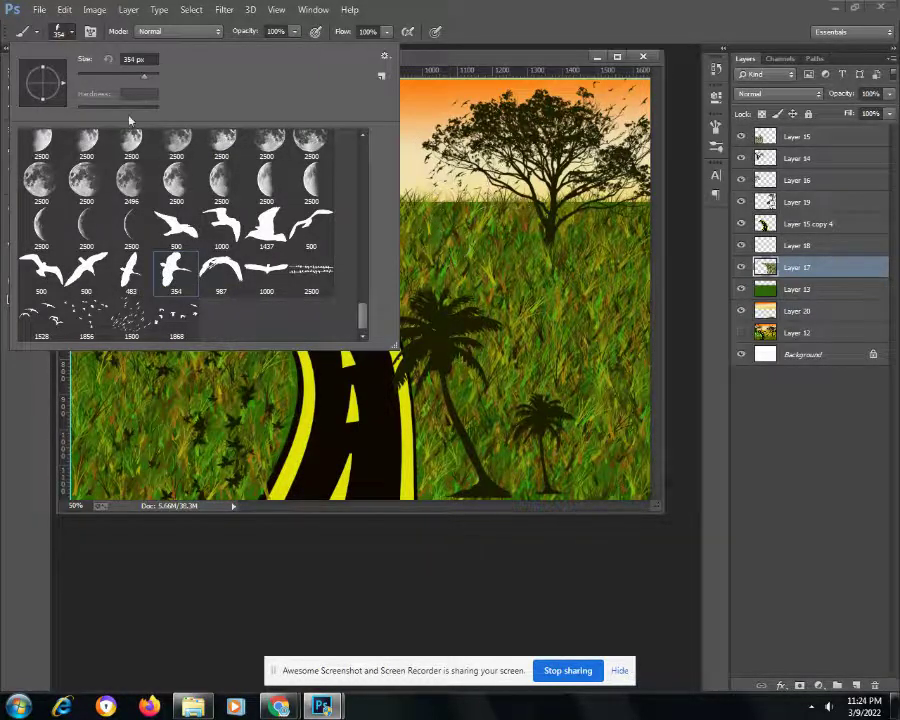
left_click_drag(143, 75, 123, 77)
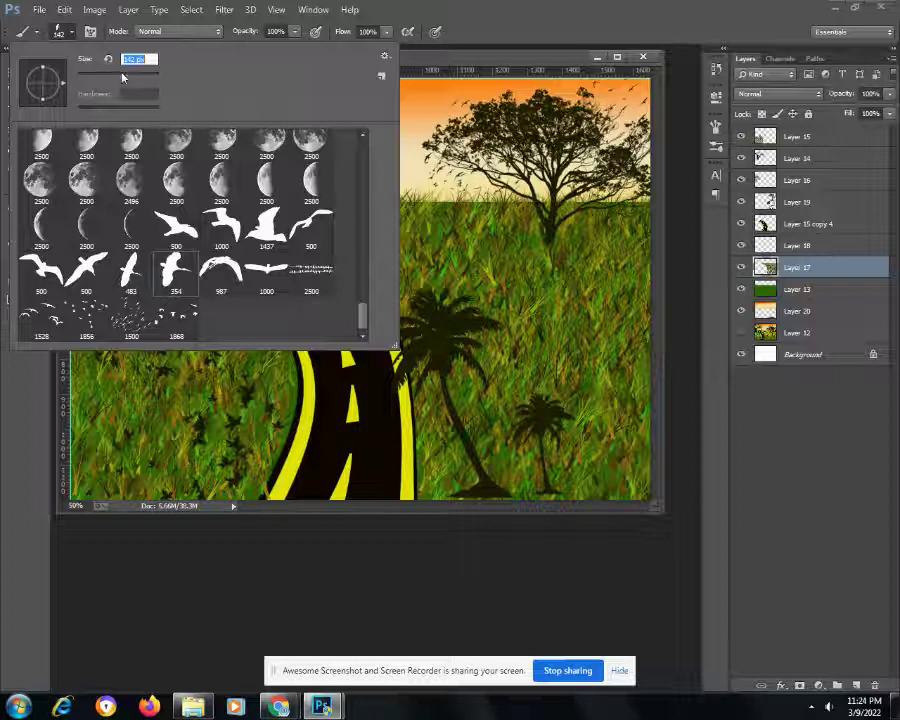
type("114")
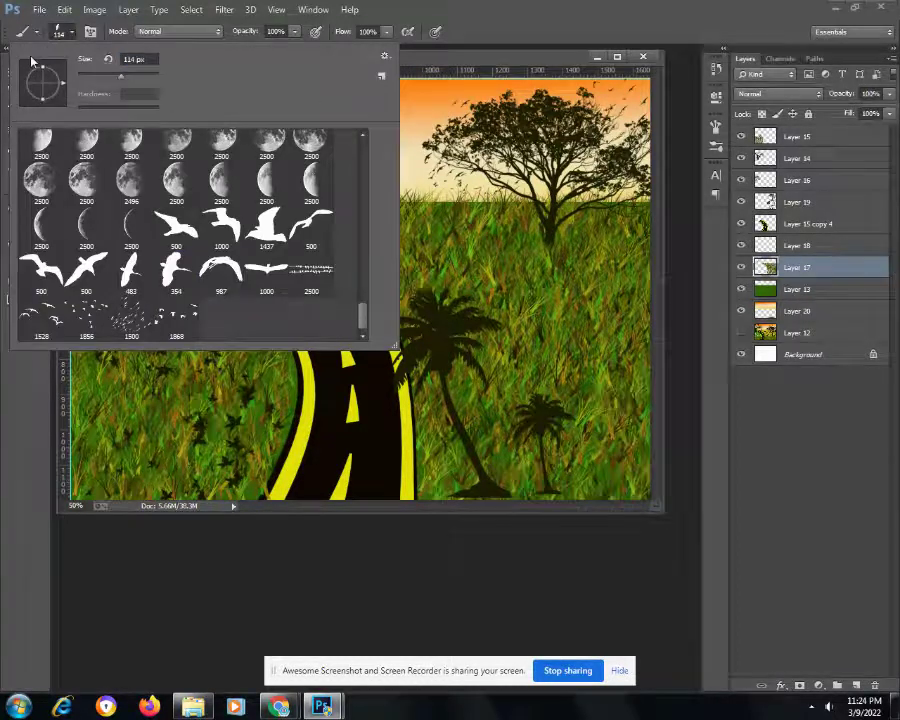
left_click(75, 35)
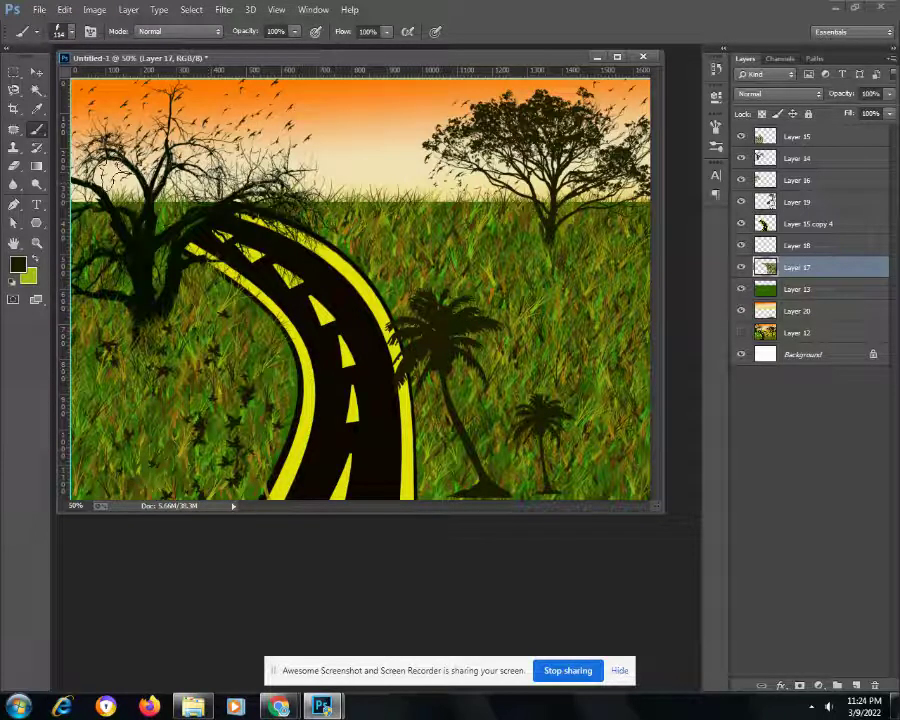
- Stamp perched birds in the left tree's branches, the upper-left sky, and the right tree's crown
left_click(107, 172)
left_click(235, 147)
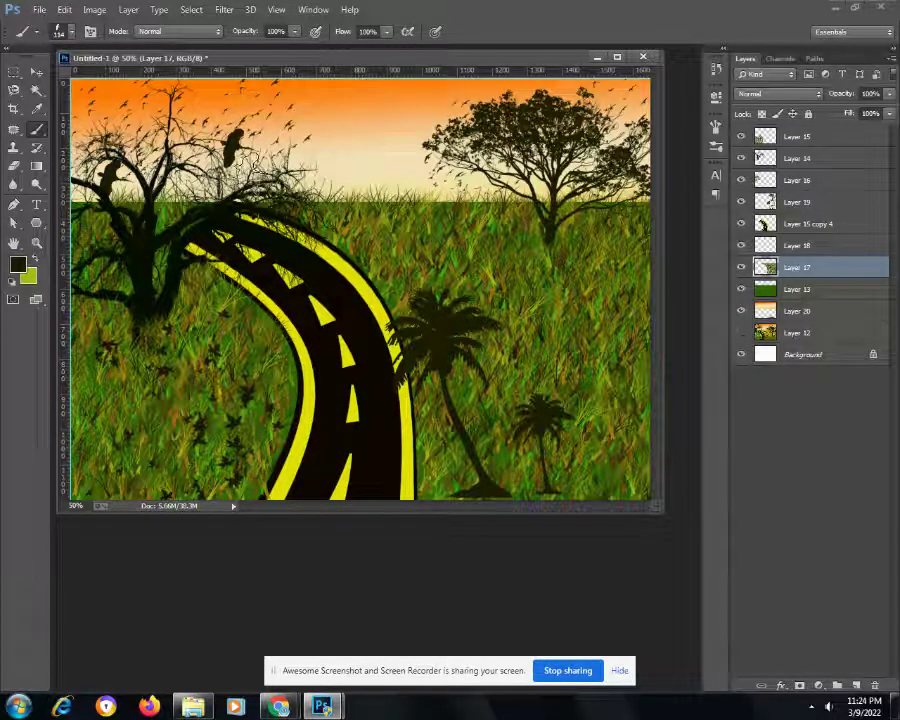
left_click(175, 105)
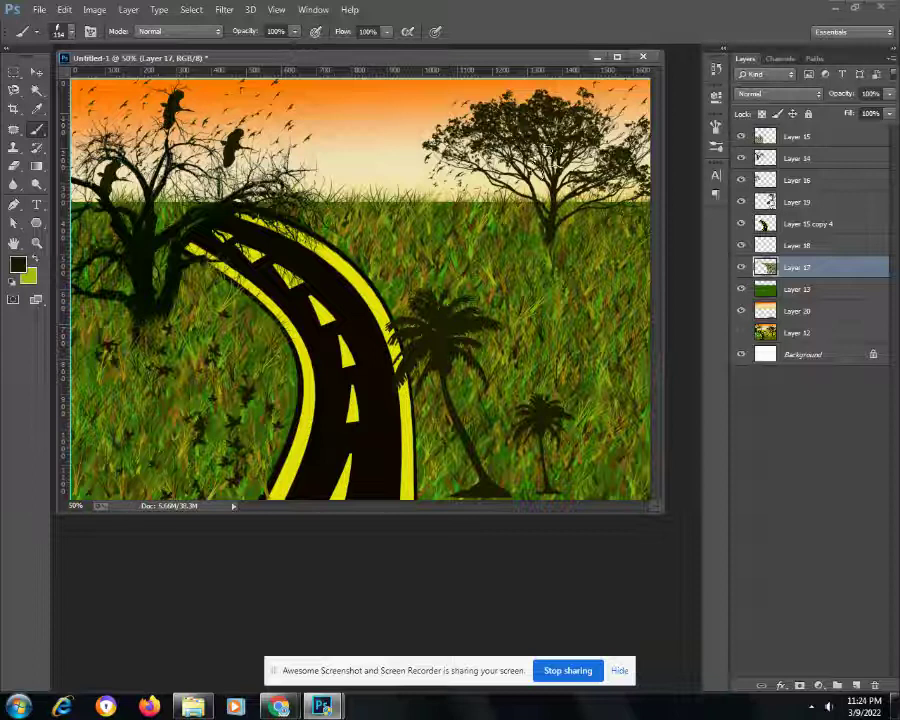
left_click(519, 97)
left_click(600, 135)
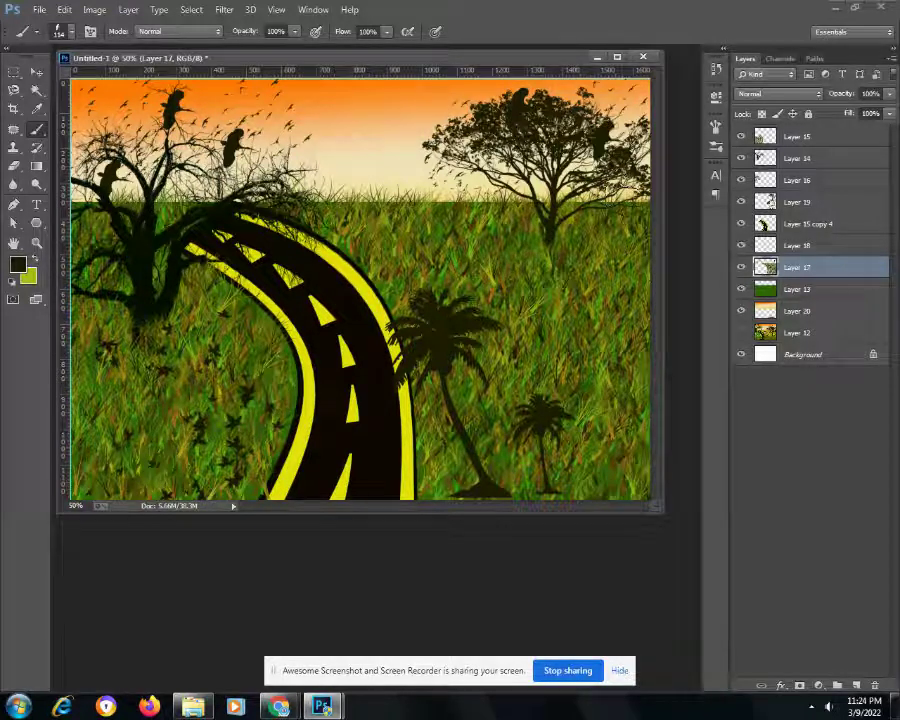
left_click(618, 183)
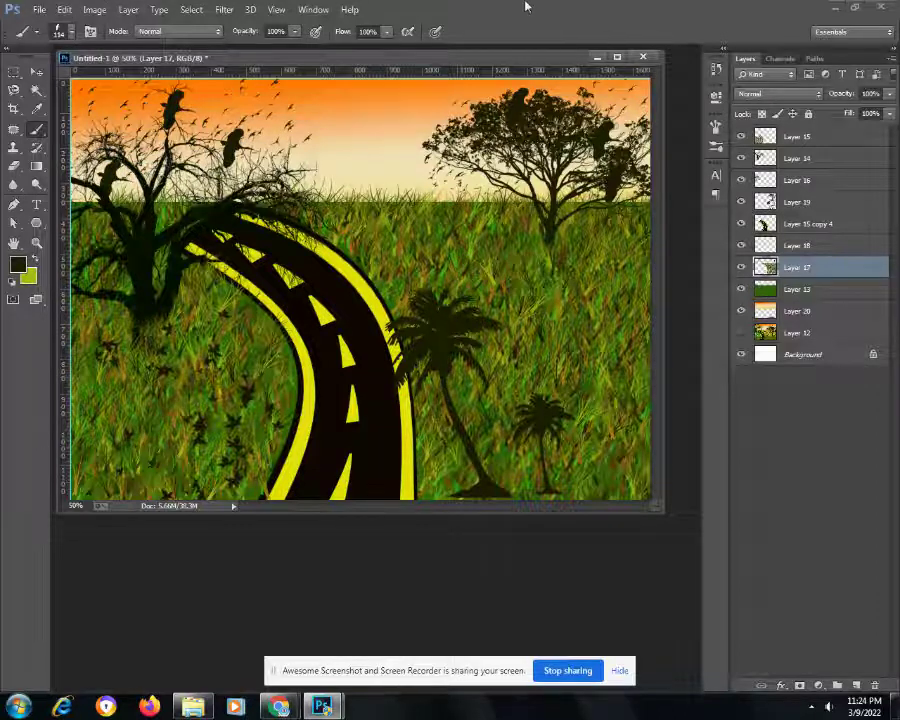
- Undo the two tree birds, then stamp five birds on both trees on a new layer
key("ctrl+alt+z")
key("ctrl+alt+z")
key("ctrl+alt+z")
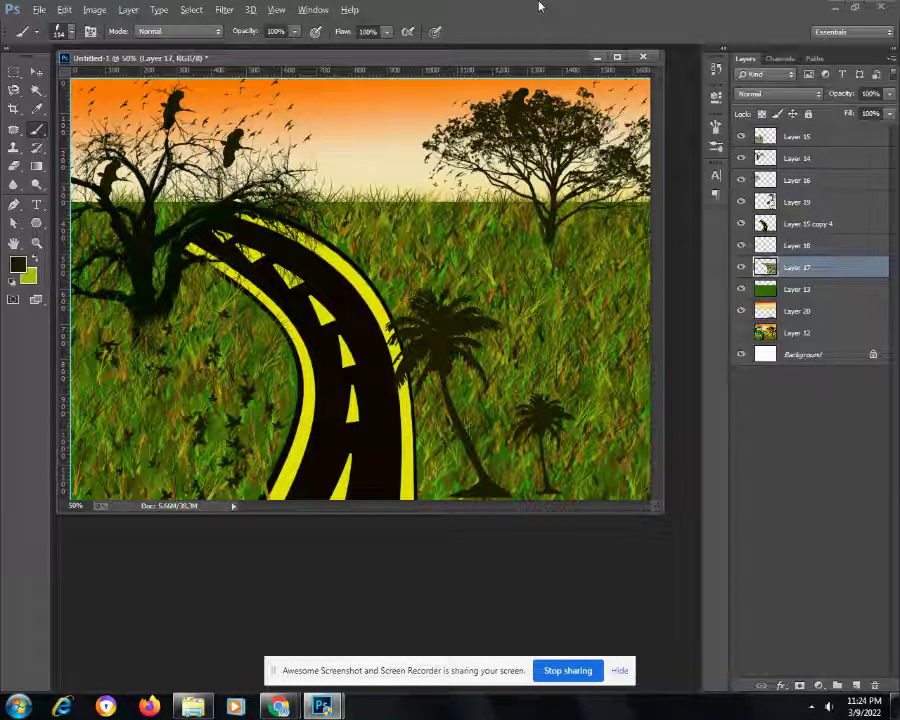
key("ctrl+alt+z")
key("ctrl+alt+z")
key("ctrl+alt+z")
key("ctrl+alt+z")
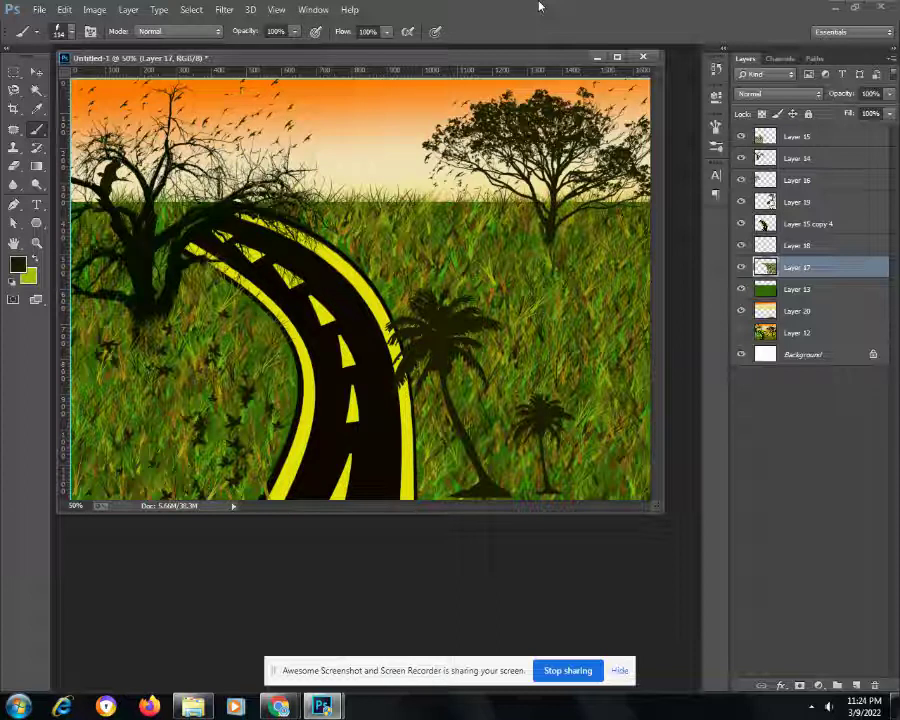
left_click(856, 686)
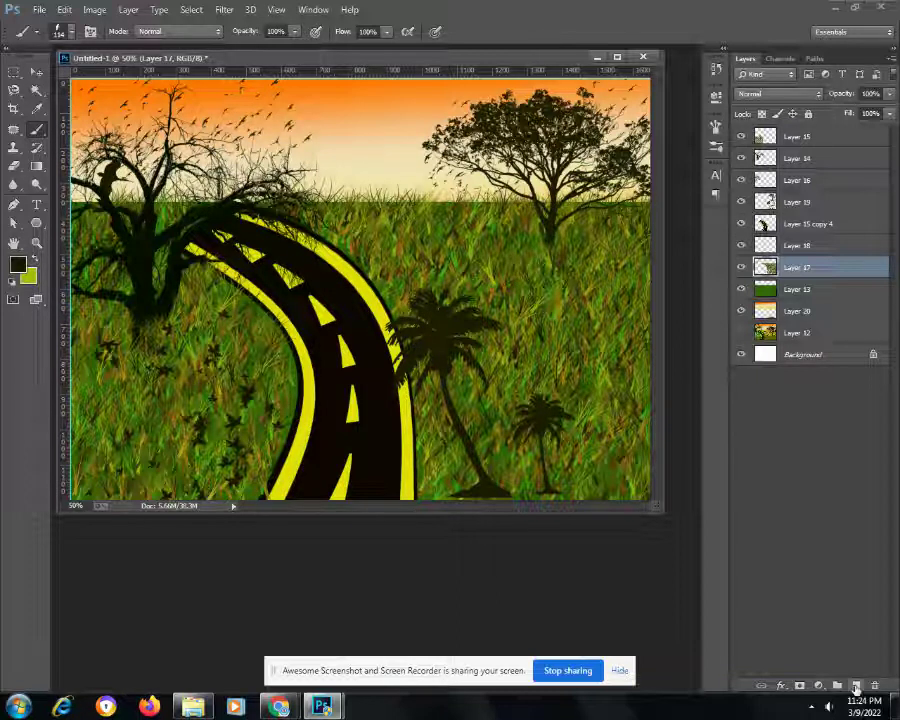
left_click(118, 143)
left_click(208, 145)
left_click(628, 118)
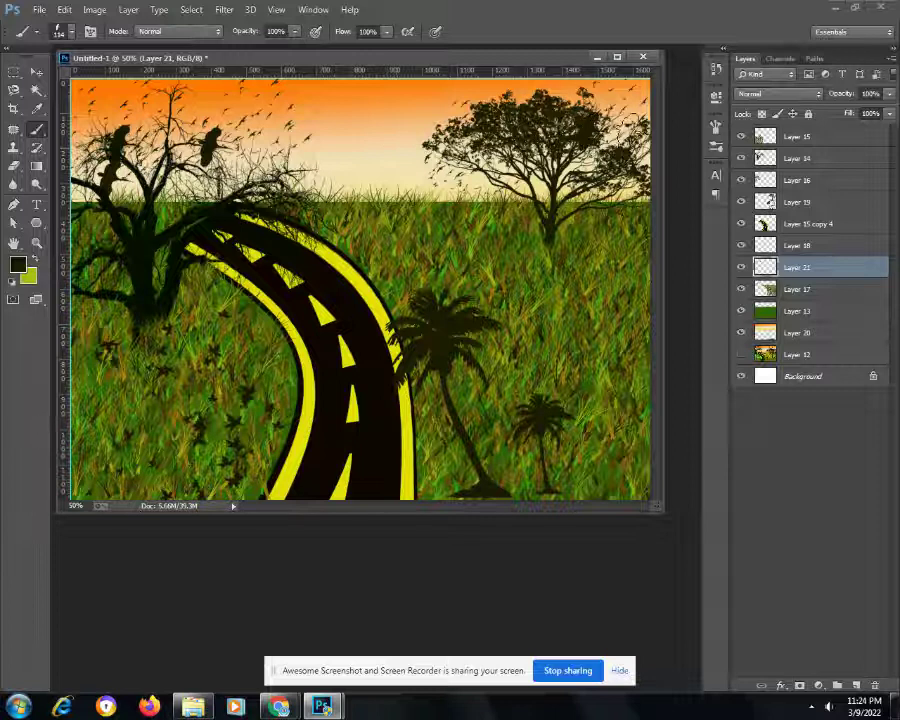
left_click(517, 90)
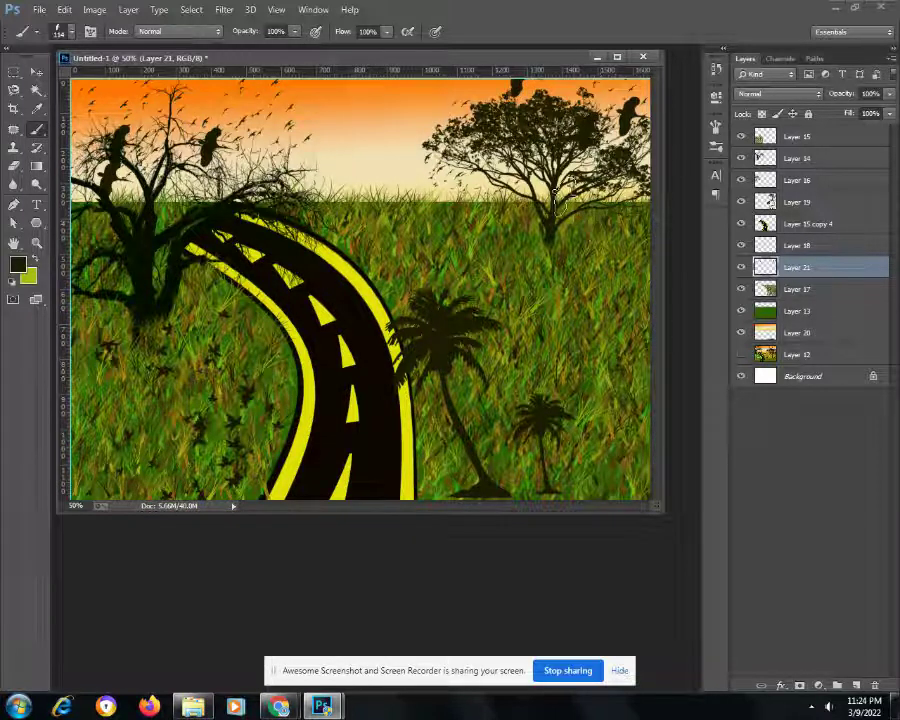
left_click(465, 155)
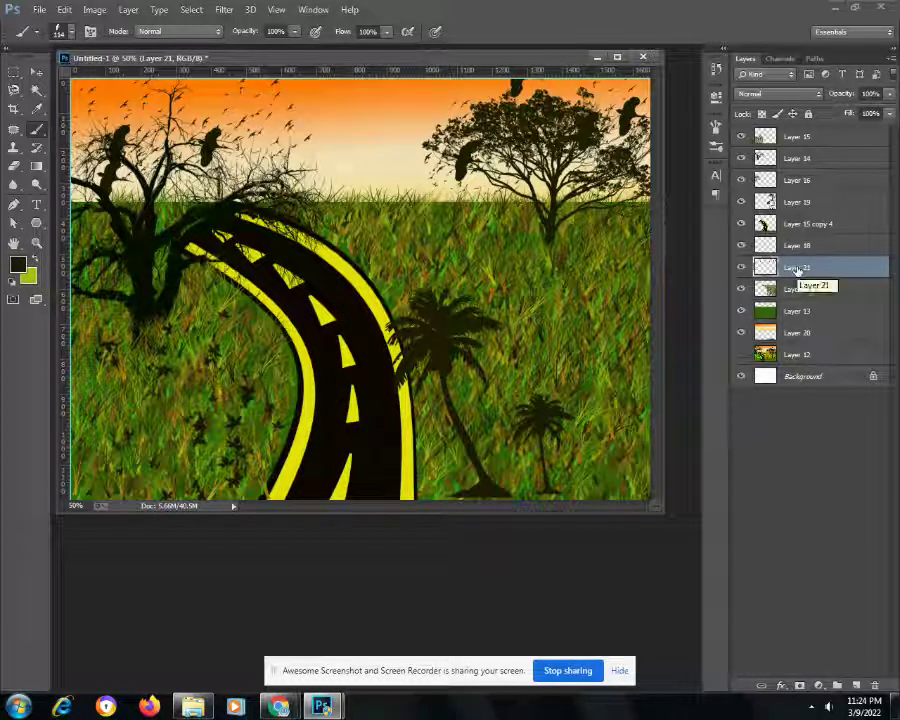
- Move the bird layer back above Layer 17, then delete it so both trees stand bare
left_click_drag(797, 271, 806, 175)
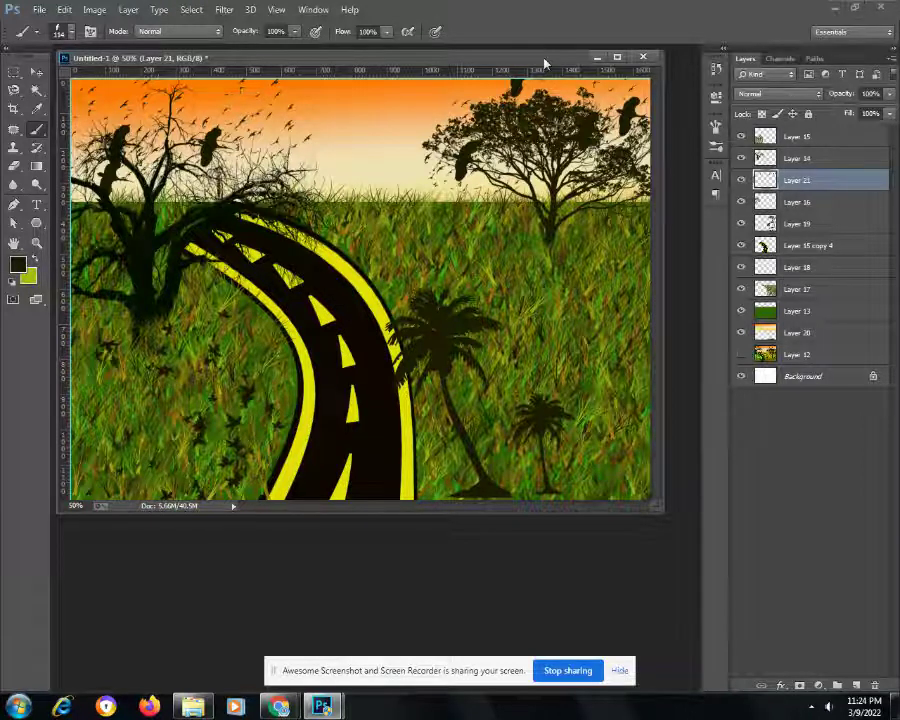
key("ctrl+bracketleft")
key("ctrl+bracketleft")
key("ctrl+bracketleft")
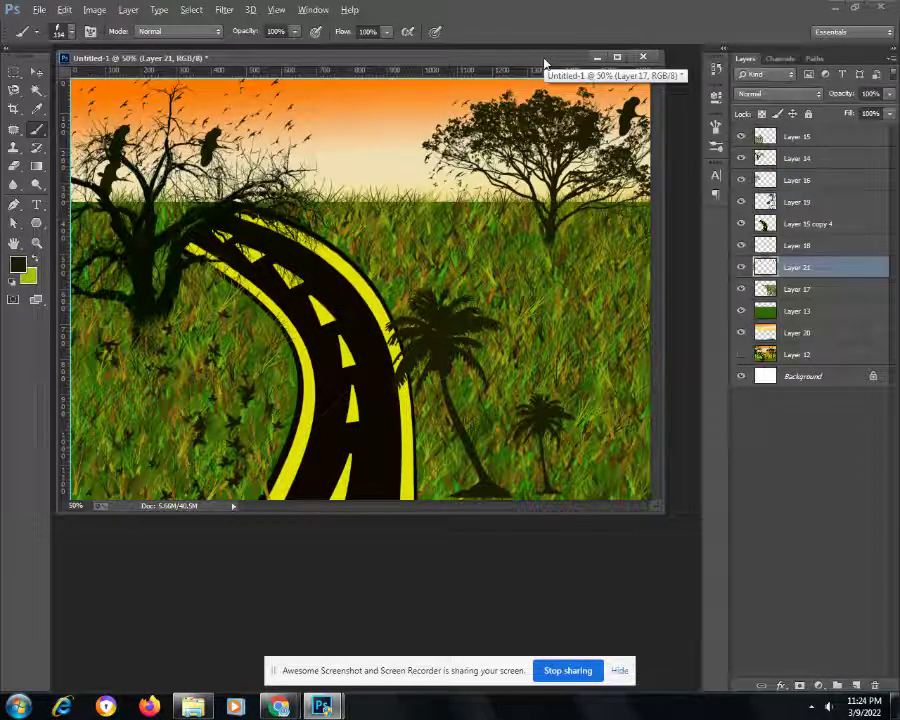
key("Delete")
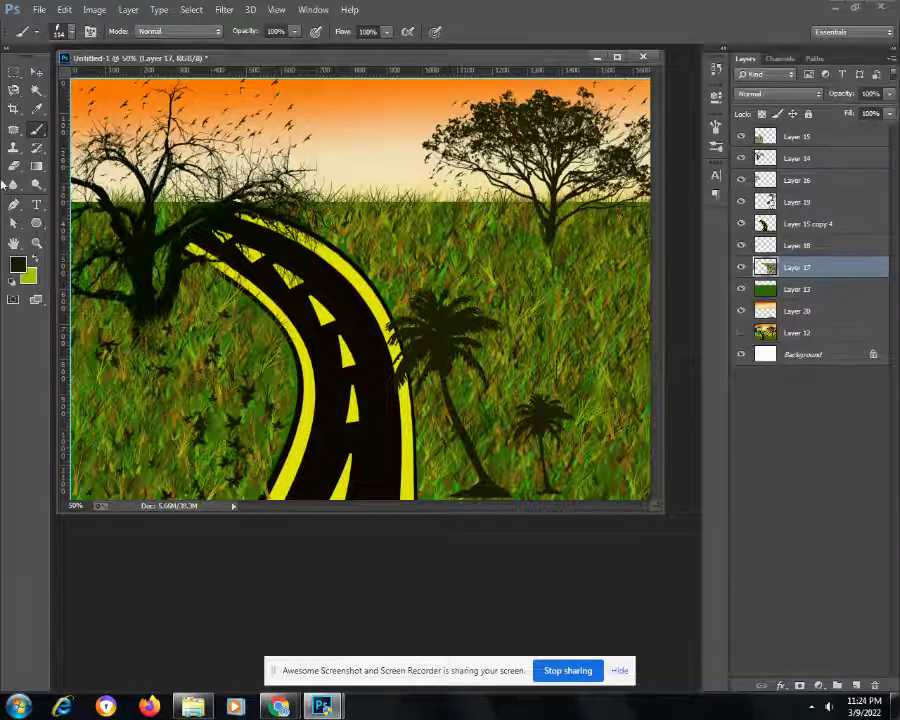
- Stamp the deer silhouette brush (2449) at about 454 px on the grass beneath the right tree
left_click(64, 34)
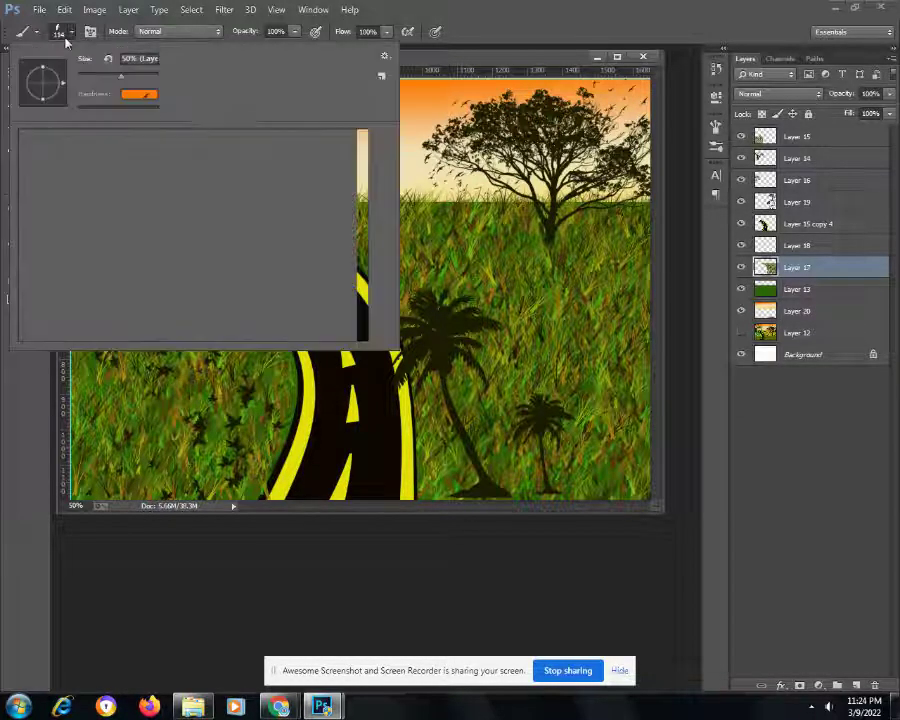
left_click_drag(364, 321, 362, 253)
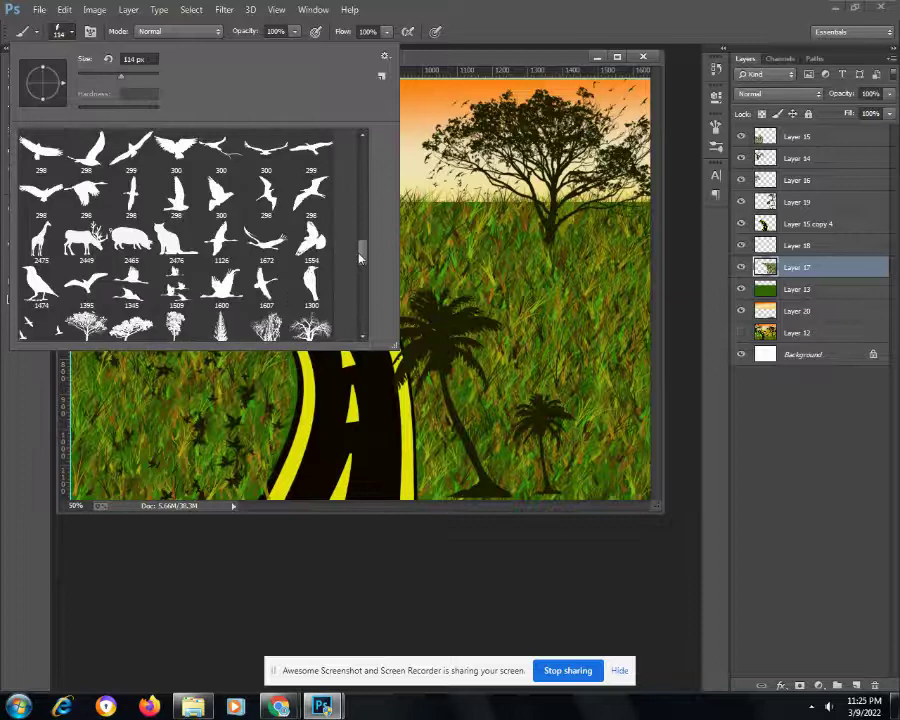
left_click(86, 240)
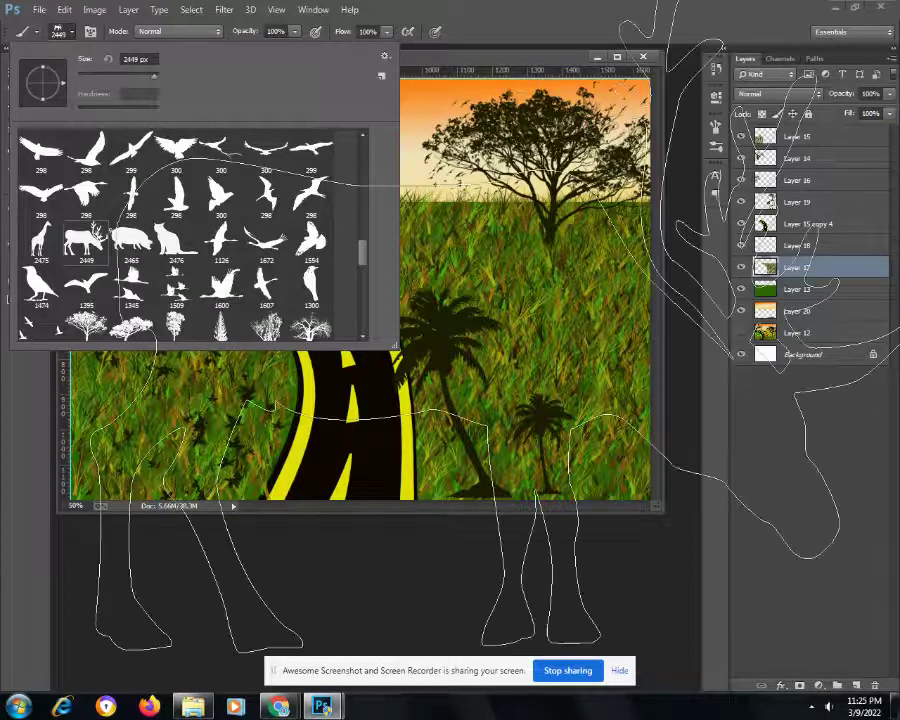
mouse_move(89, 59)
left_mouse_down()
mouse_move(80, 59)
mouse_move(136, 79)
left_mouse_up()
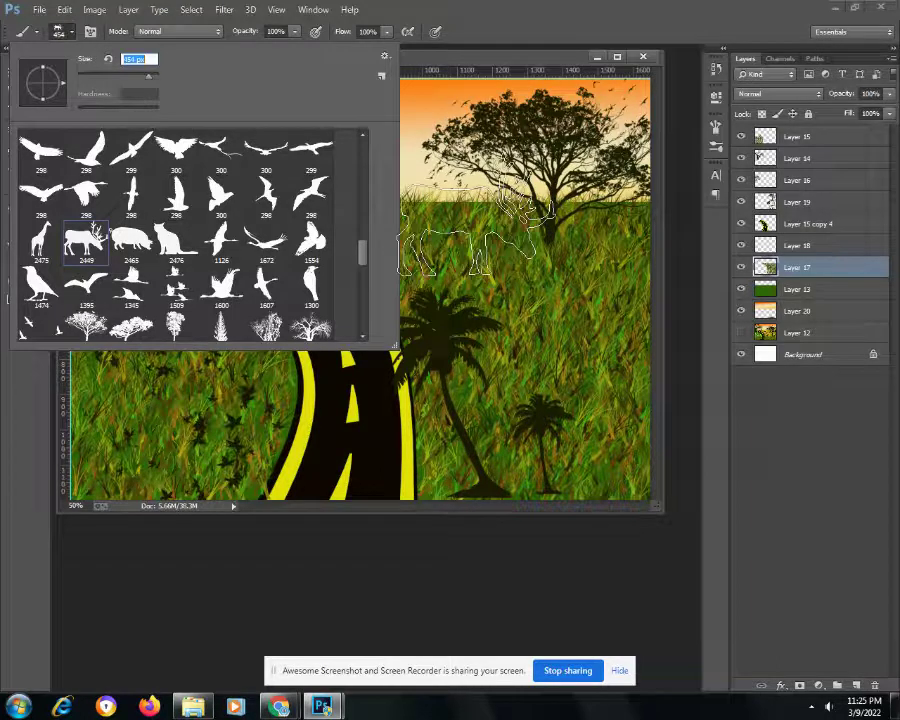
left_click(462, 235)
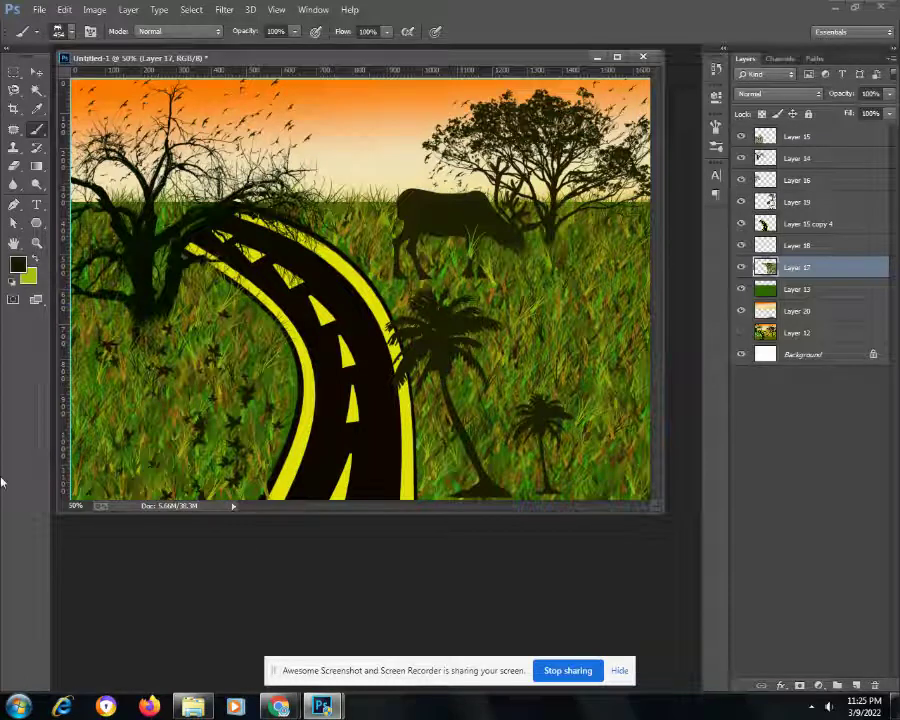
- Switch back to the grass brush preset and briefly browse the File menu
left_click(60, 31)
left_click_drag(367, 258, 370, 208)
left_click(175, 155)
left_click(63, 35)
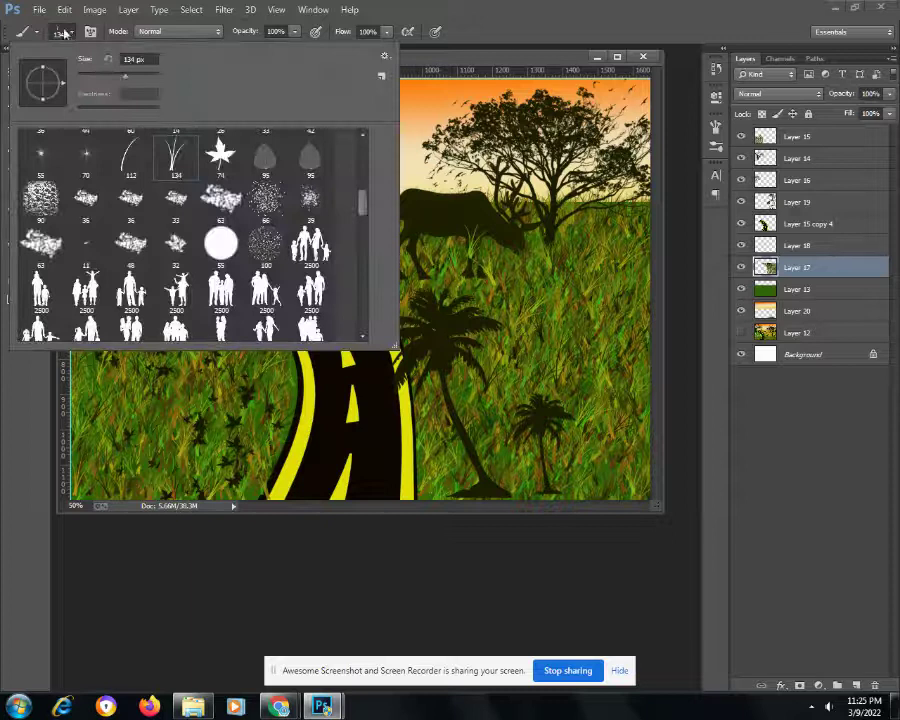
left_click(63, 33)
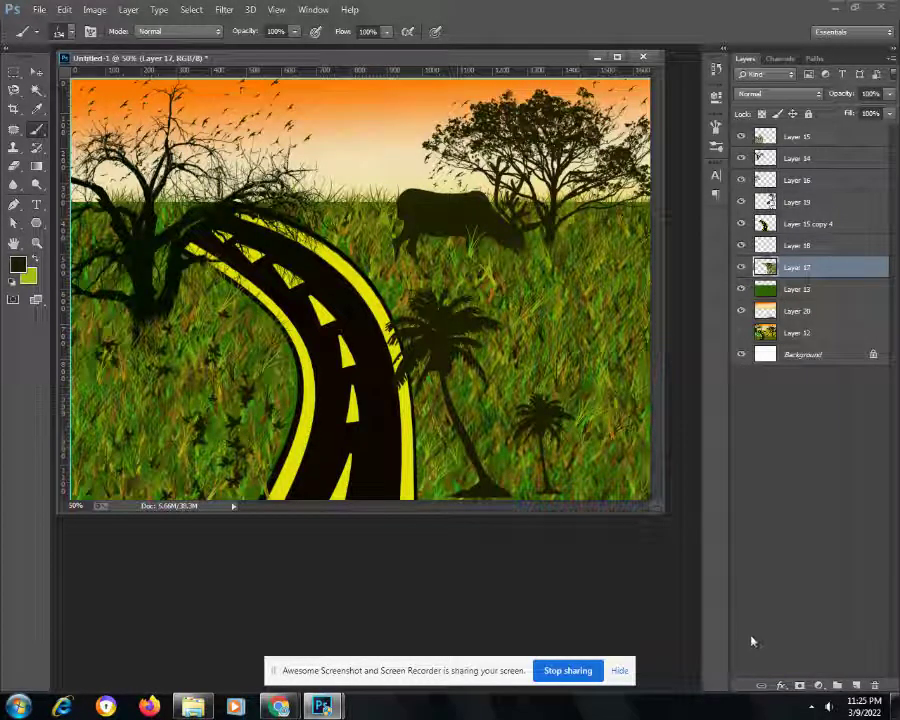
left_click(36, 10)
left_click(41, 14)
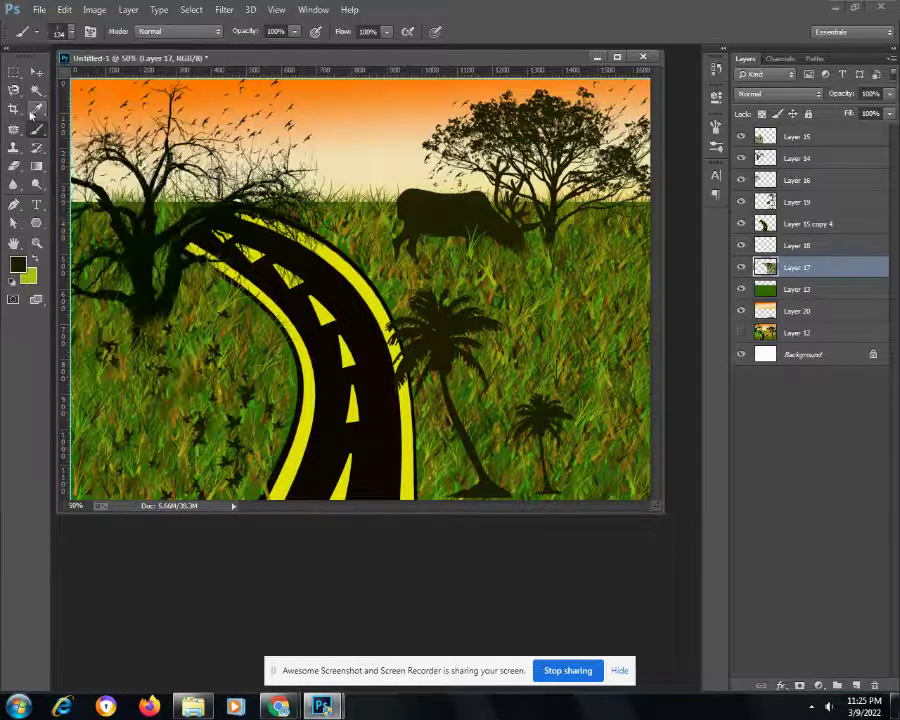
- Select the giraffe brush (2475) at 384 px and make Layer 15 the working layer
left_click(61, 32)
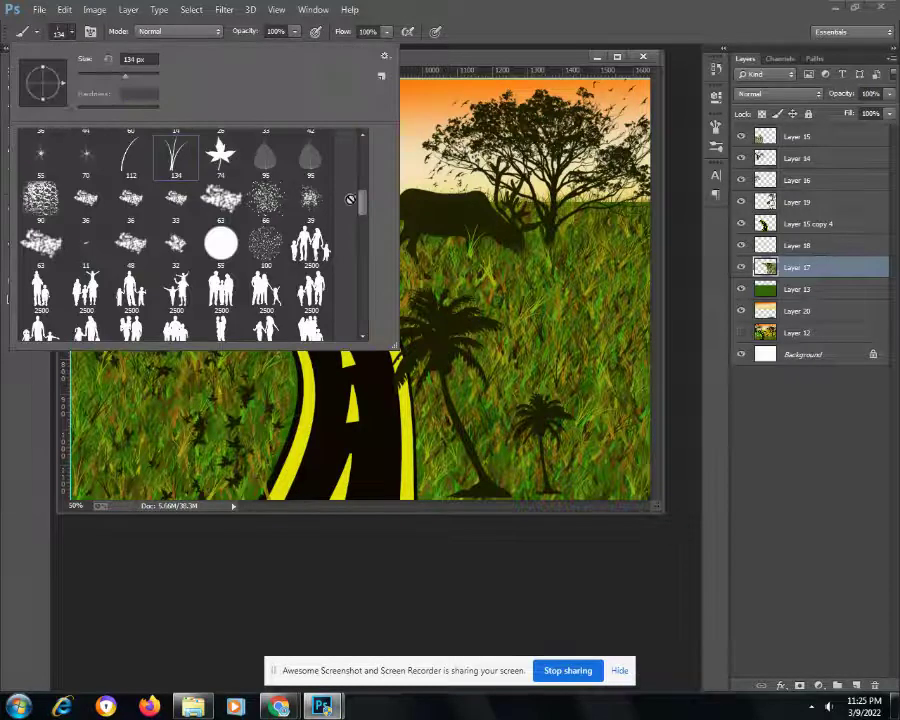
left_click_drag(363, 209, 366, 263)
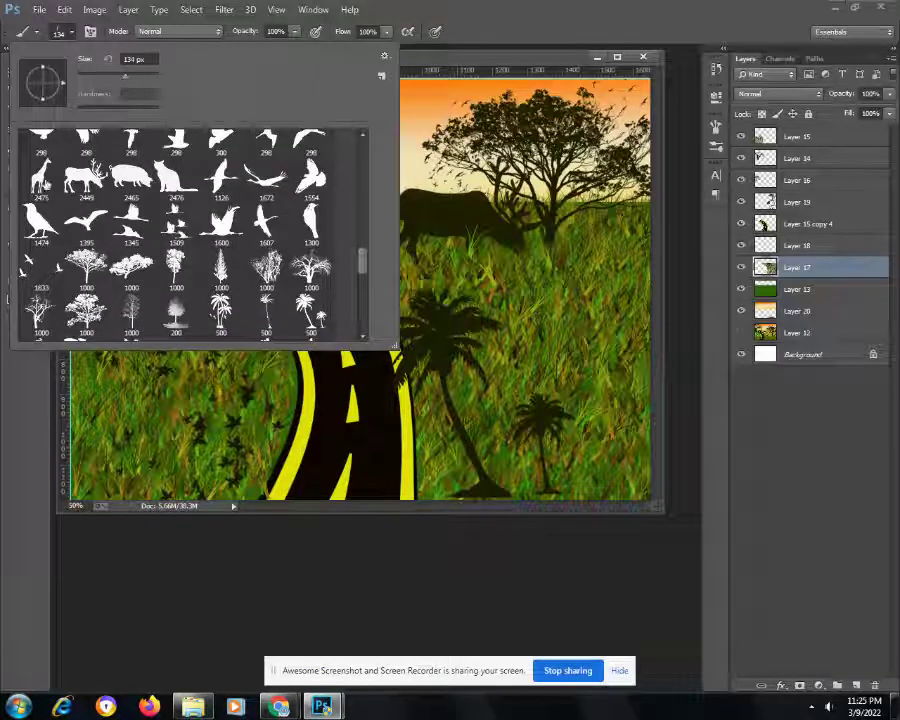
left_click(39, 176)
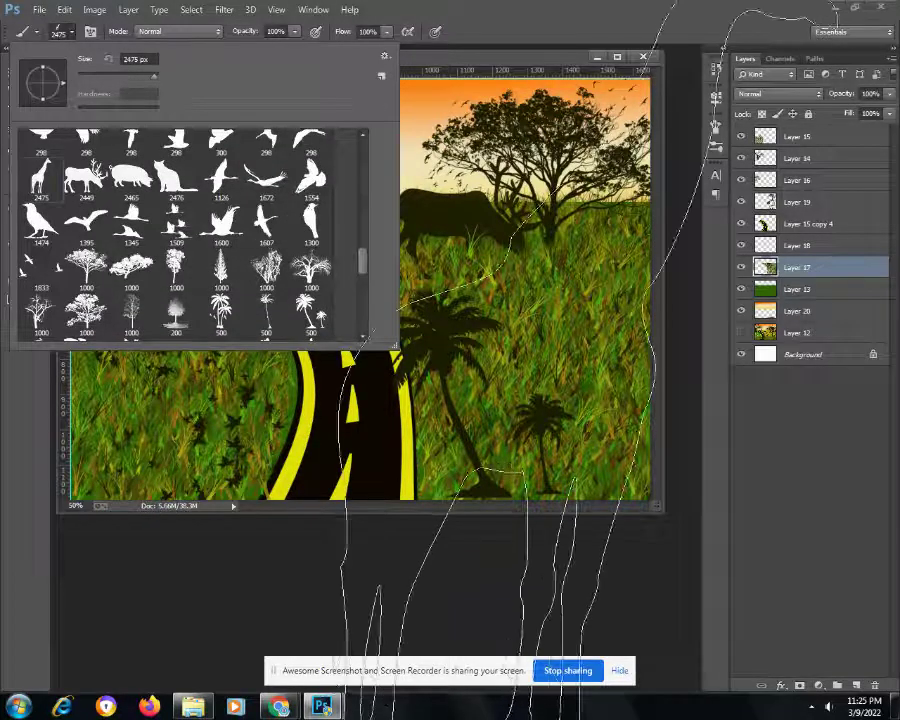
left_click(128, 78)
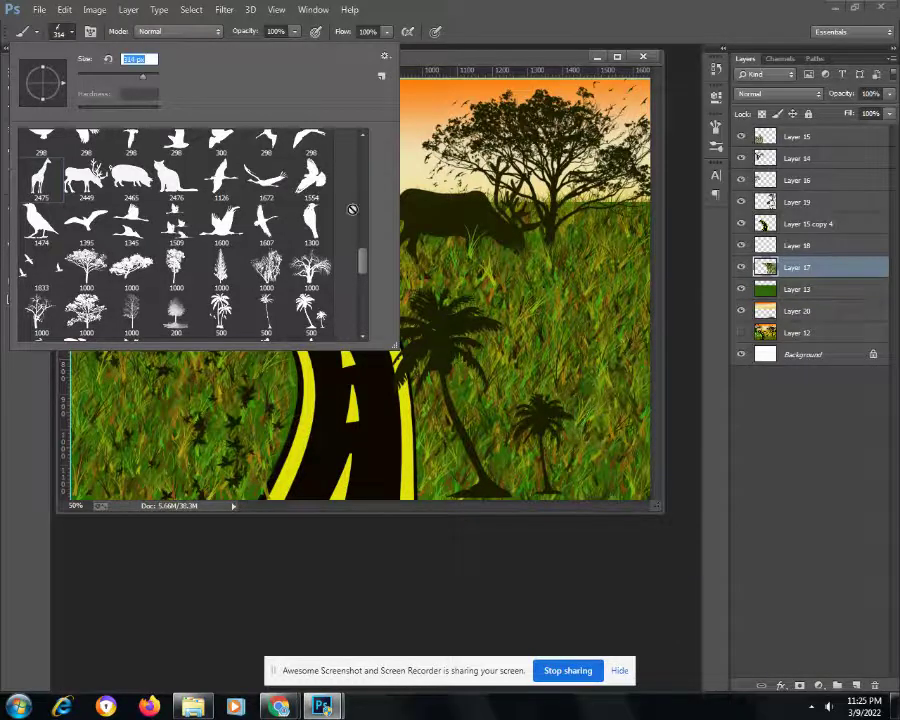
left_click_drag(146, 80, 147, 79)
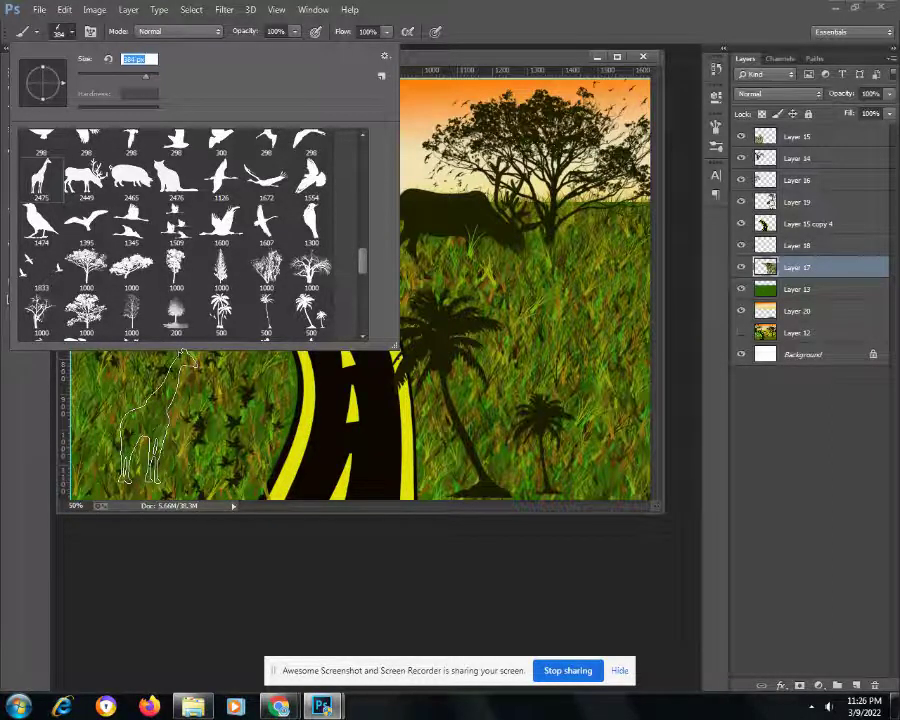
key("Return")
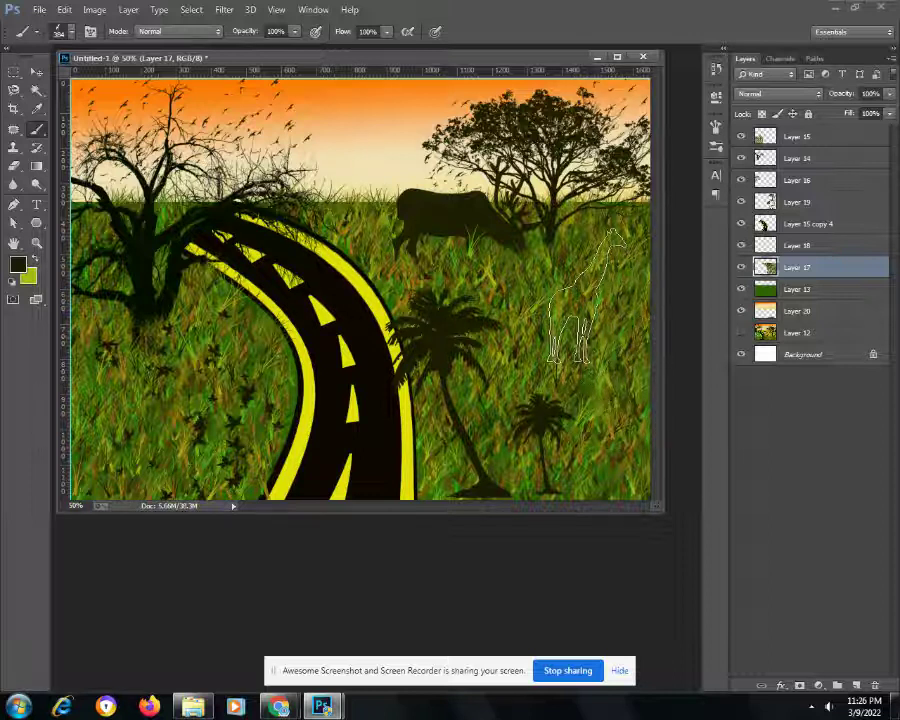
left_click(575, 318)
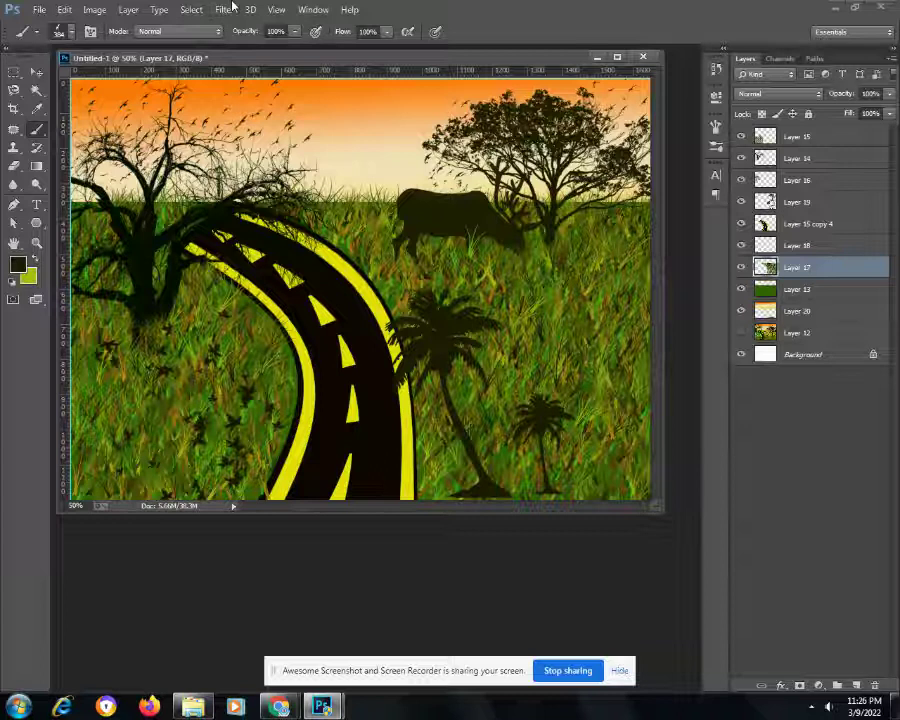
left_click(797, 142)
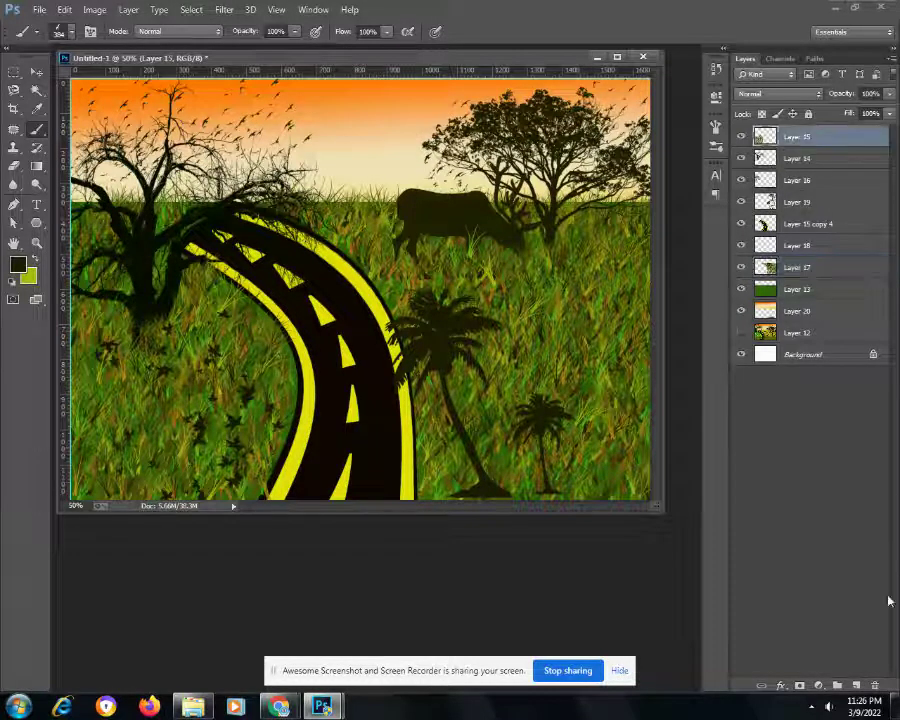
- Add a new layer, stamp a giraffe on the grass at right, then try the 134 px grass tip
left_click(857, 689)
left_click(595, 300)
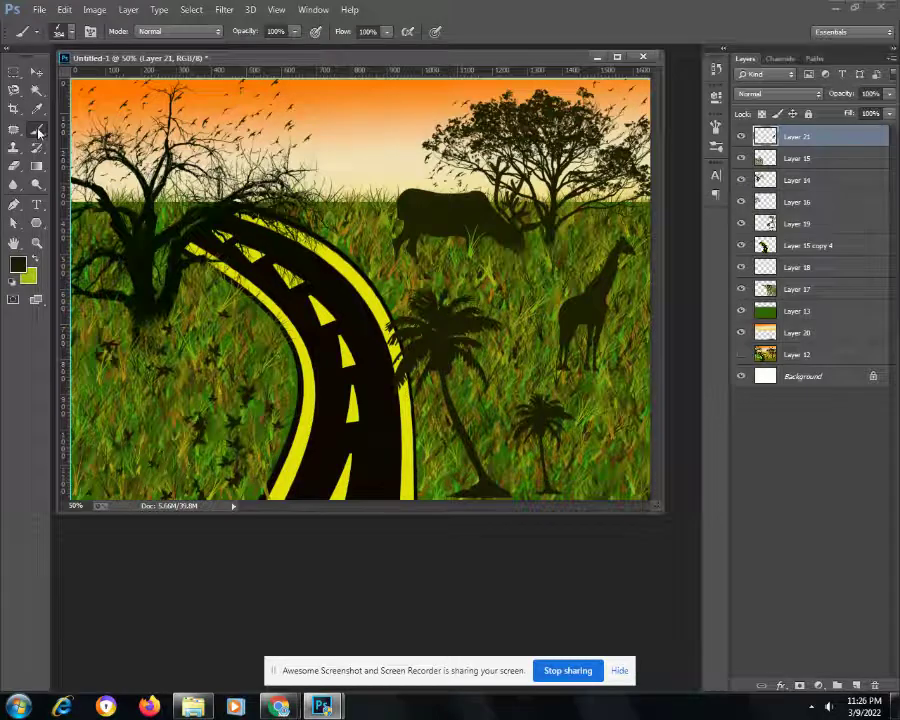
left_click(60, 31)
scroll(182, 243, "up", 2)
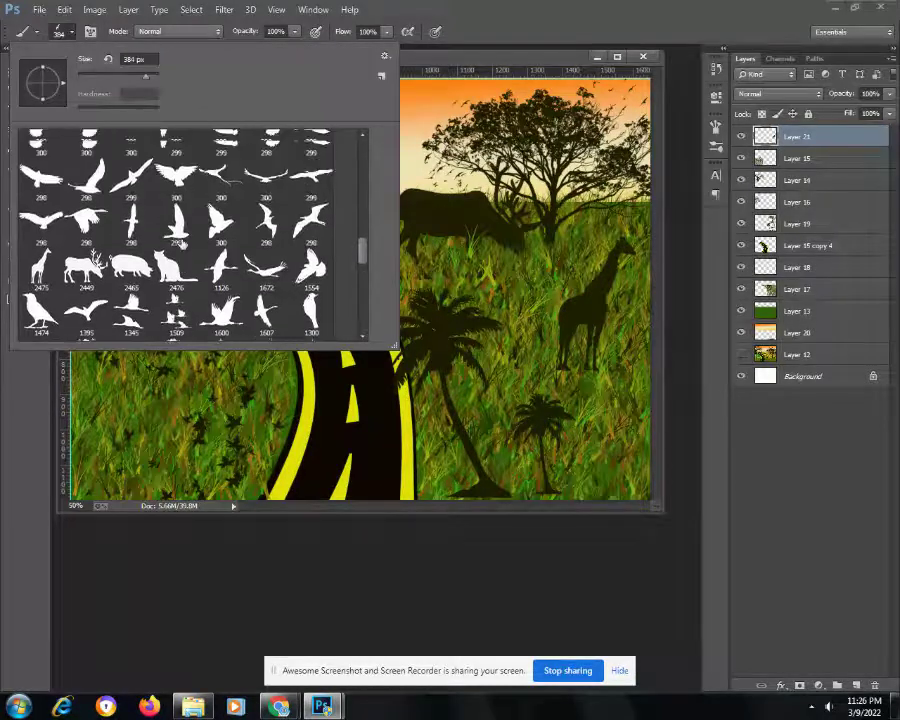
scroll(182, 243, "up", 2)
scroll(182, 240, "up", 2)
scroll(183, 236, "up", 2)
scroll(184, 230, "up", 2)
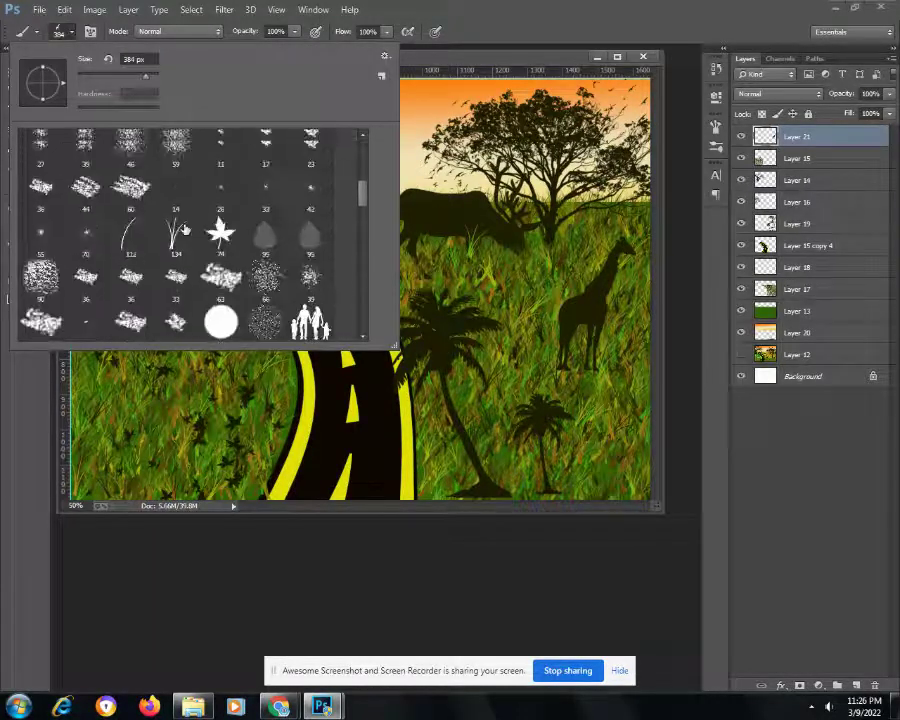
scroll(184, 230, "up", 1)
left_click(165, 268)
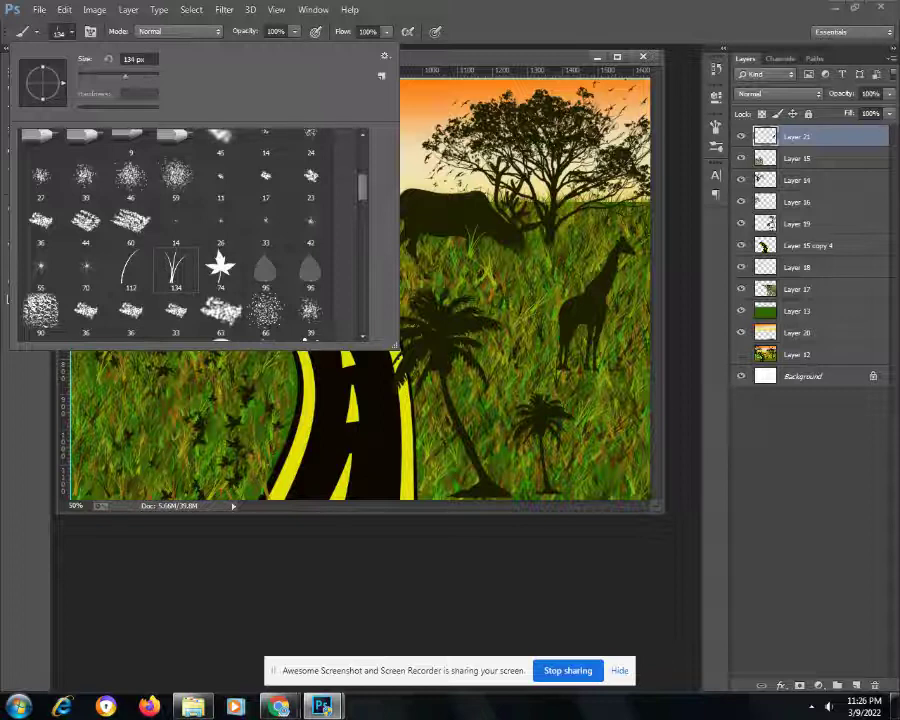
left_click(410, 259)
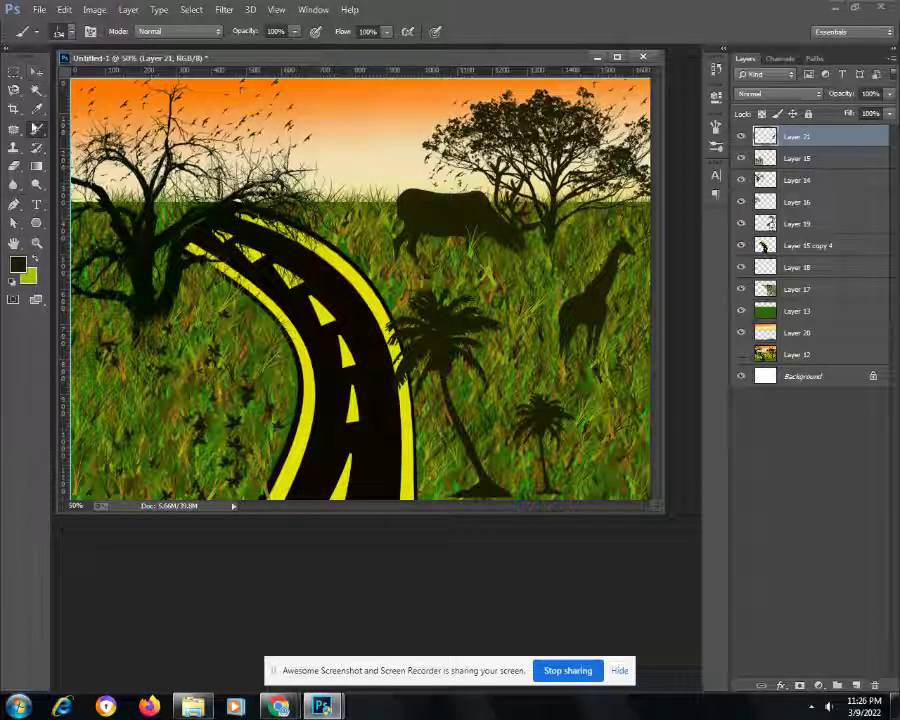
- Choose the hard round brush tip with 100% hardness
left_click(66, 31)
scroll(118, 155, "up", 2)
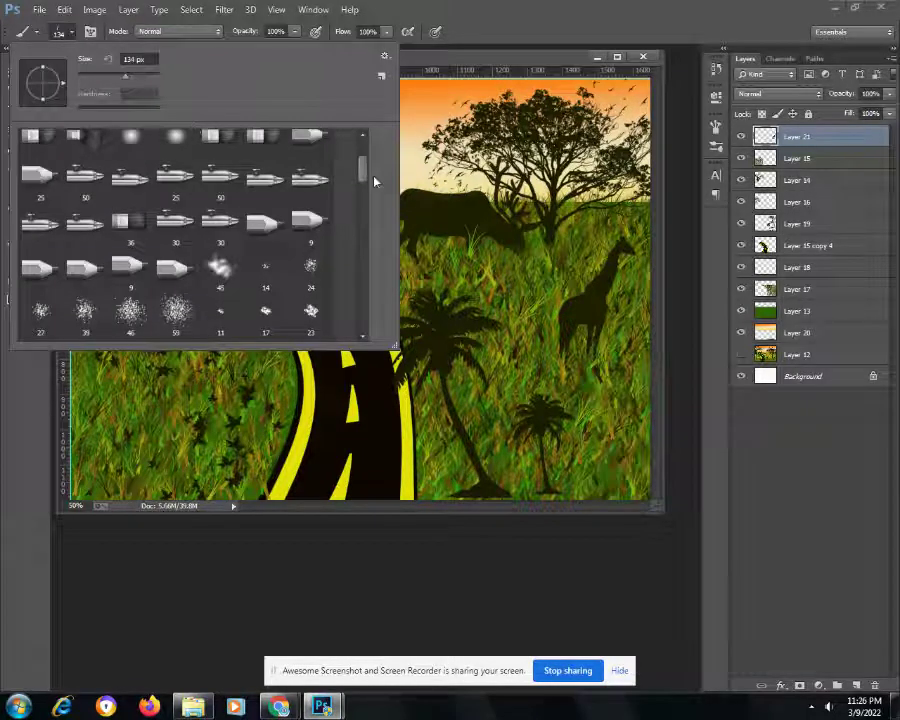
scroll(364, 172, "up", 3)
left_click(173, 154)
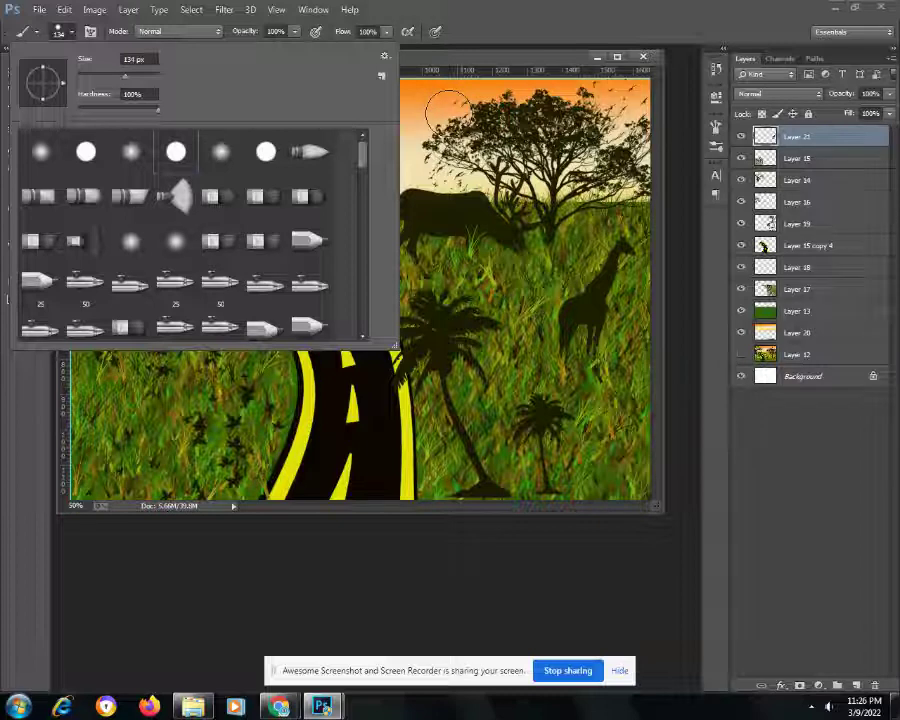
- Paint a pale yellow (#ececc5) sun in the sky beside the right tree
left_click(38, 10)
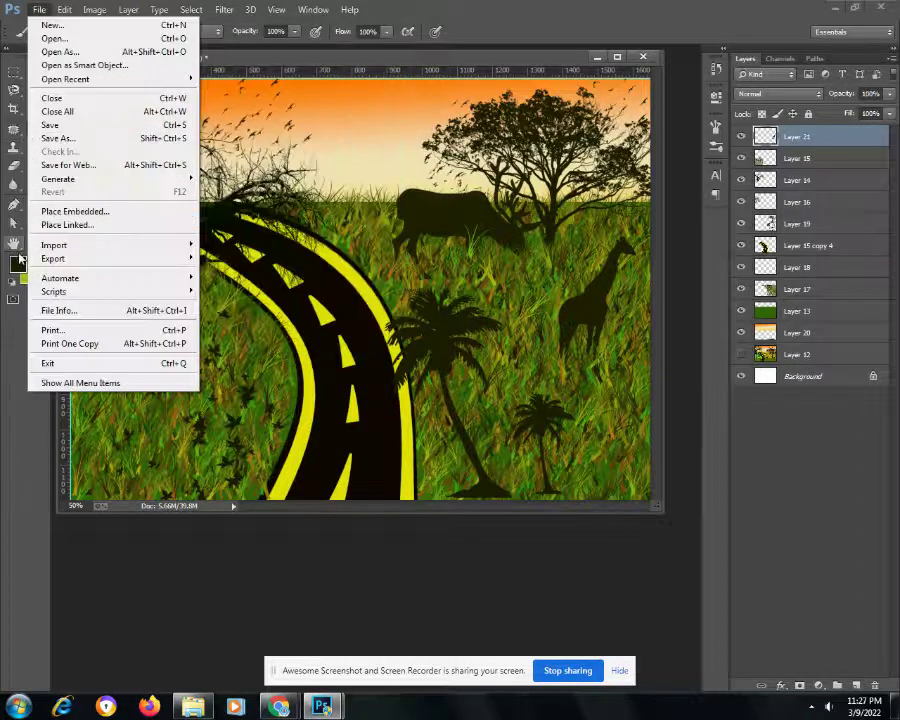
left_click(18, 261)
left_click(133, 172)
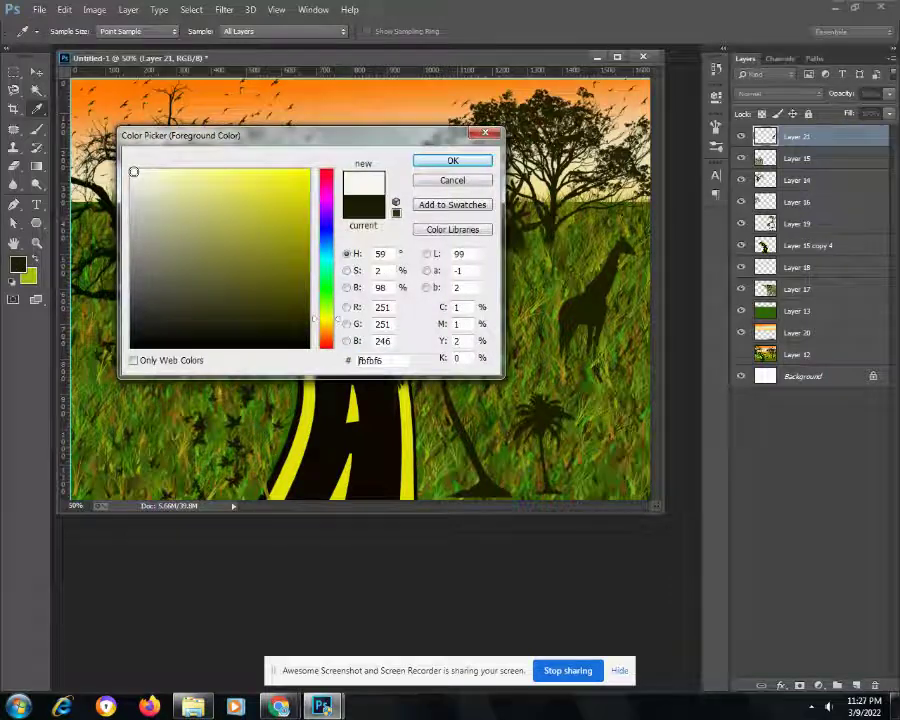
left_click(159, 179)
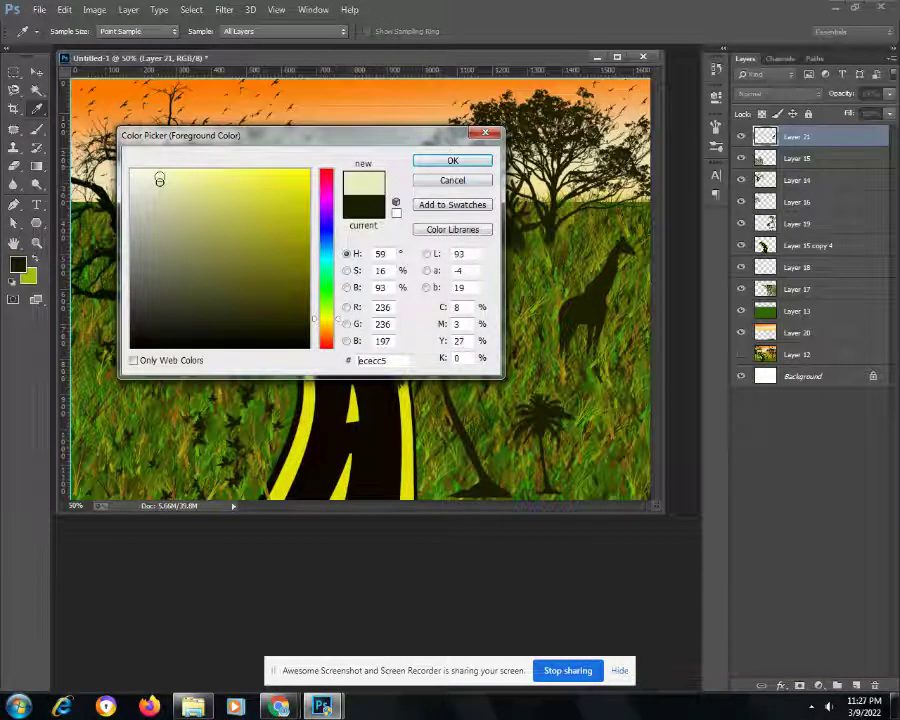
left_click(448, 161)
left_click(436, 112)
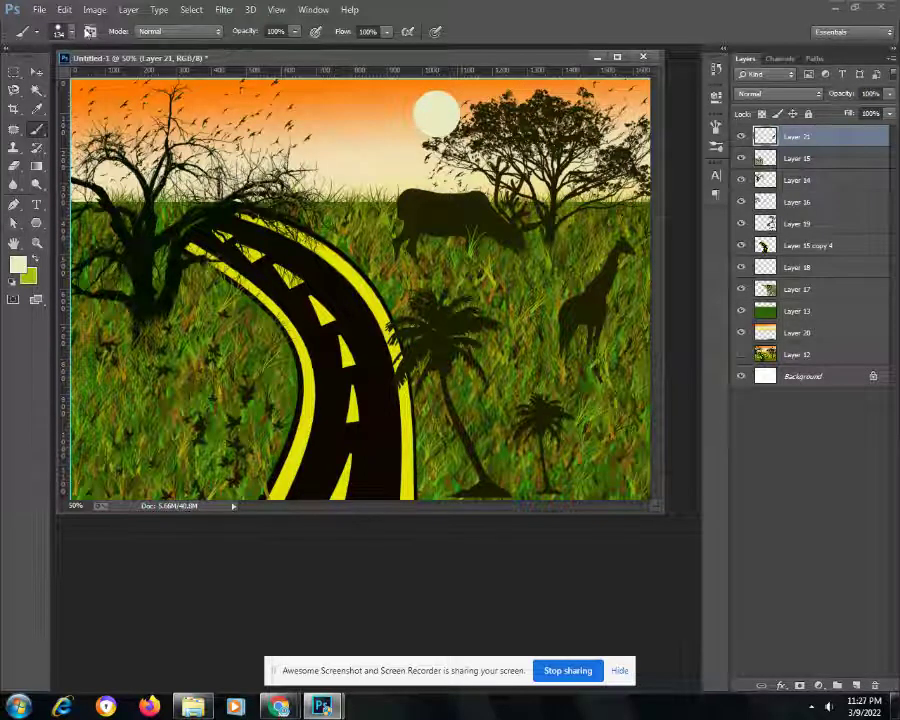
- Set a soft 0%-hardness round brush to about 314 px with near-white fafaf6 for the glow
left_click(62, 31)
left_click(44, 153)
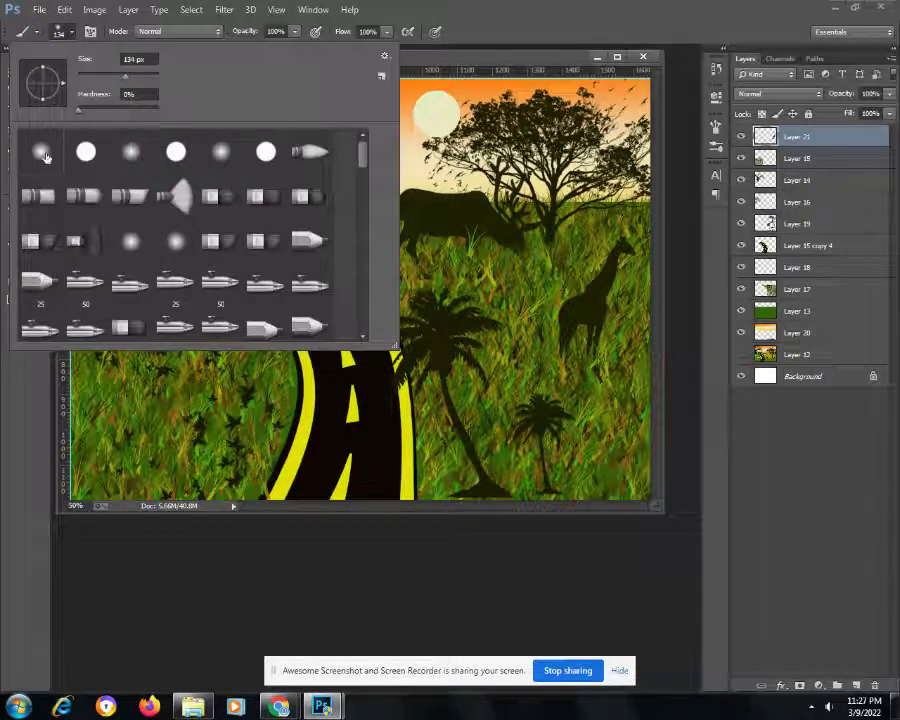
left_click_drag(131, 77, 135, 77)
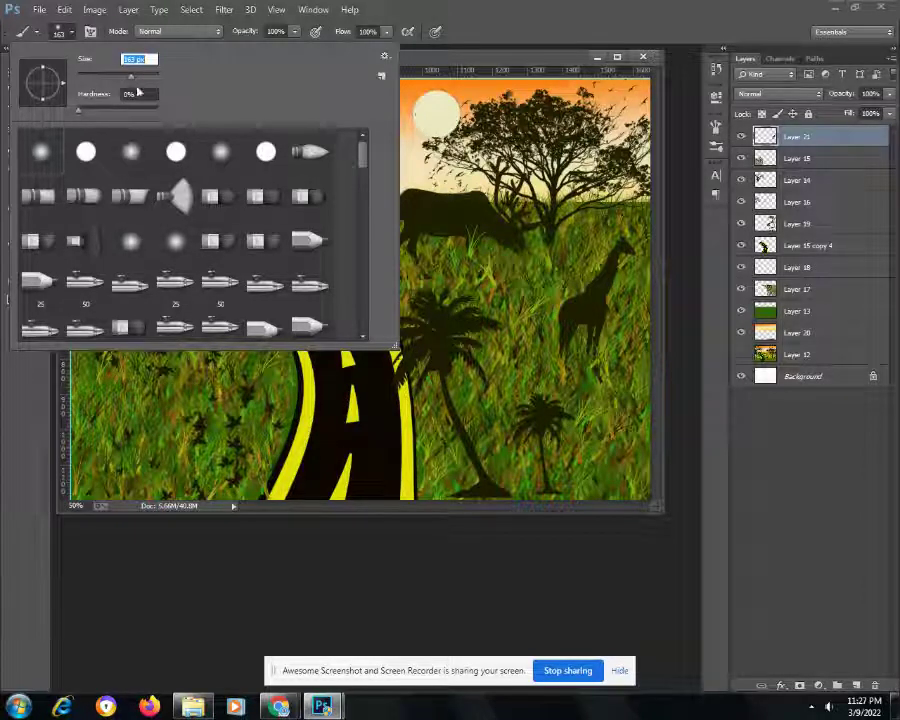
left_click_drag(138, 79, 233, 76)
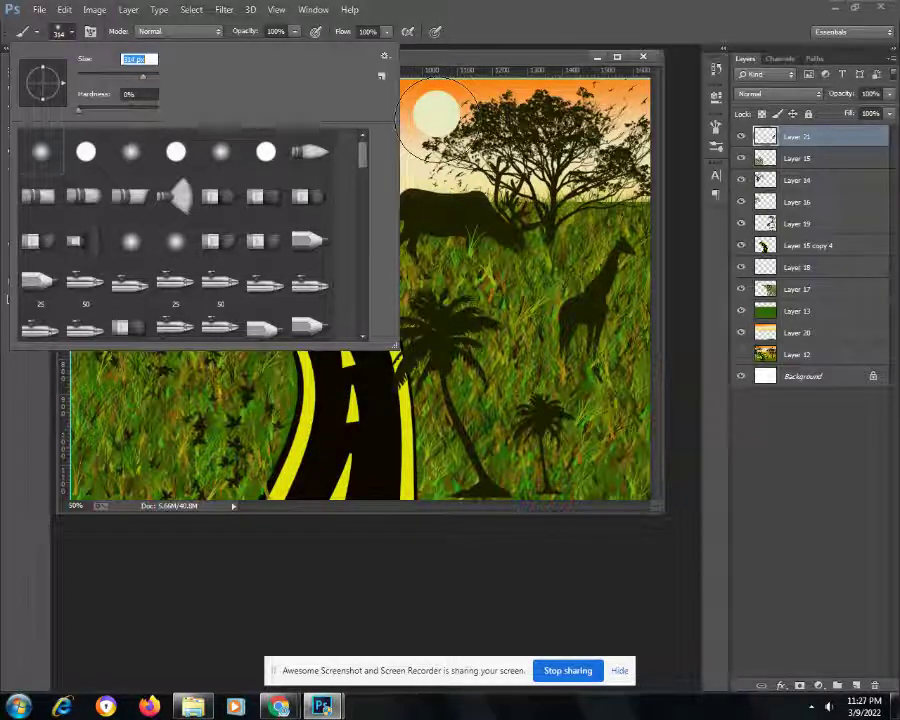
left_click(64, 9)
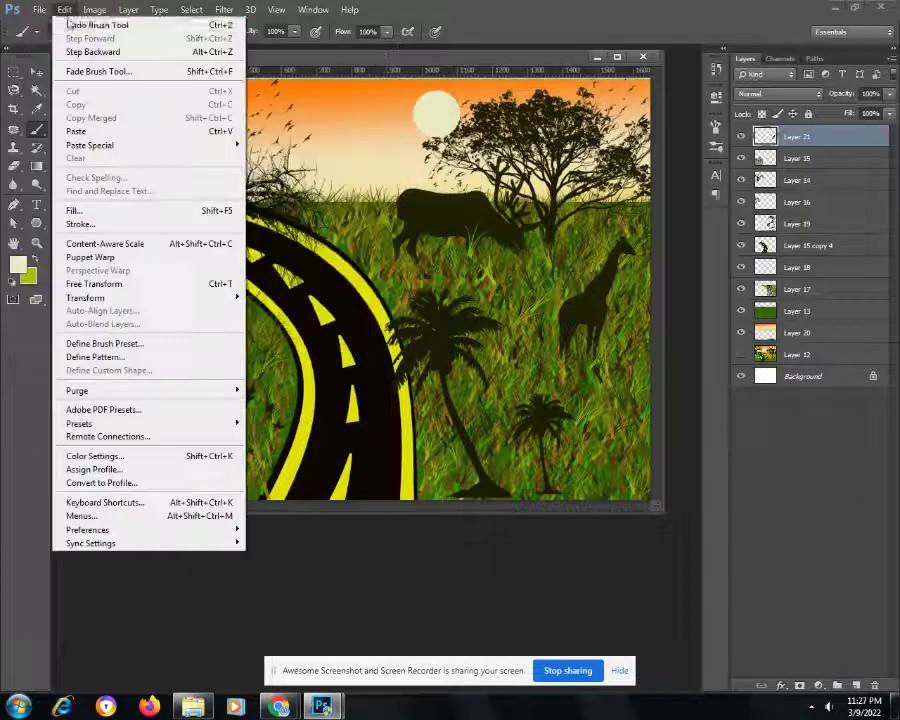
left_click(17, 264)
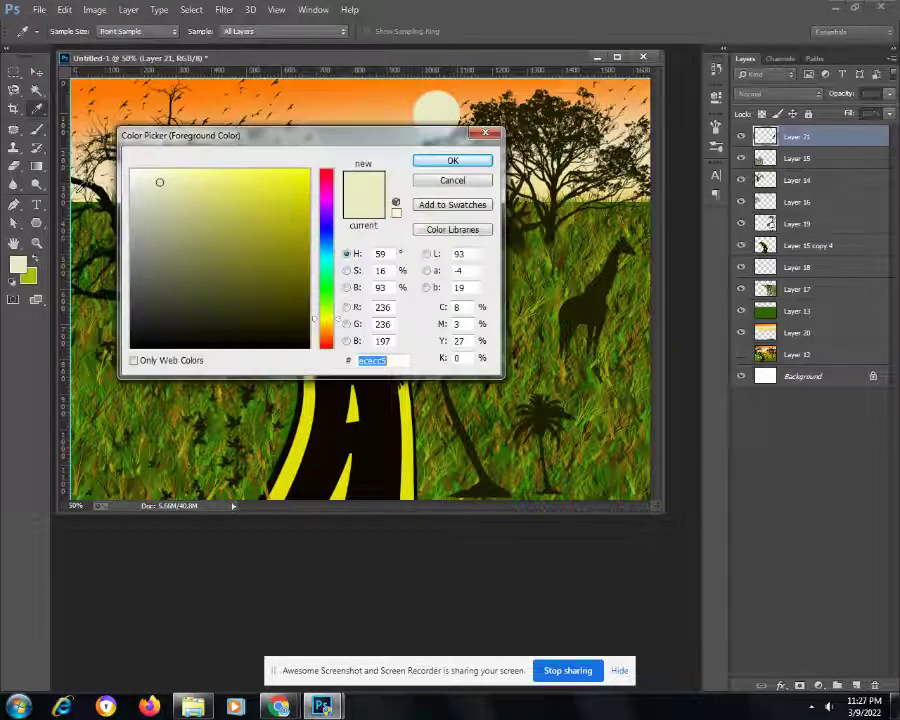
left_click(452, 161)
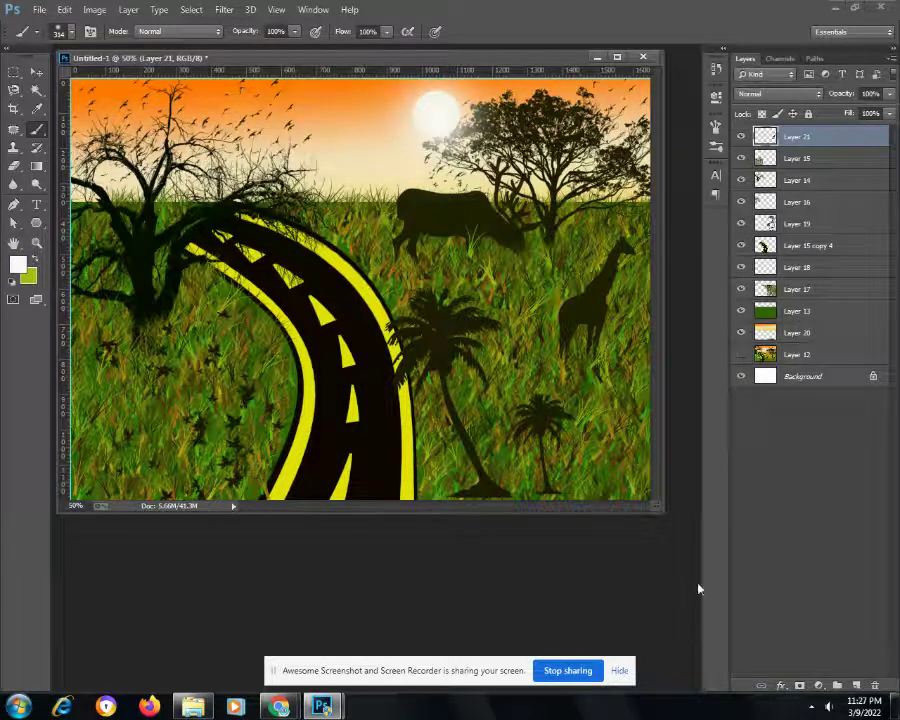
- Begin Save As and set the file type to JPEG
left_click(42, 10)
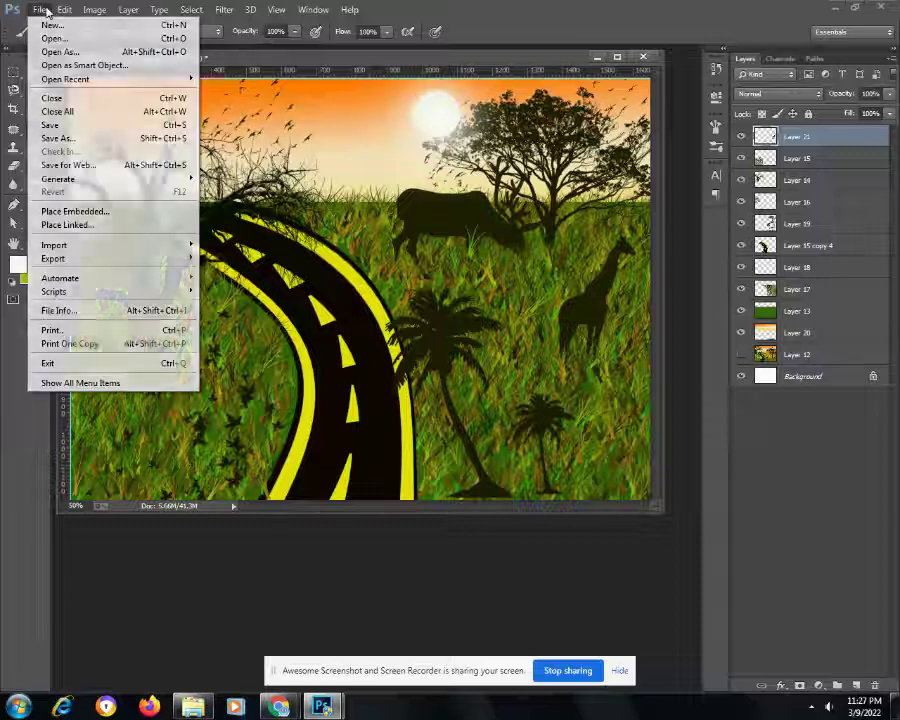
left_click(59, 141)
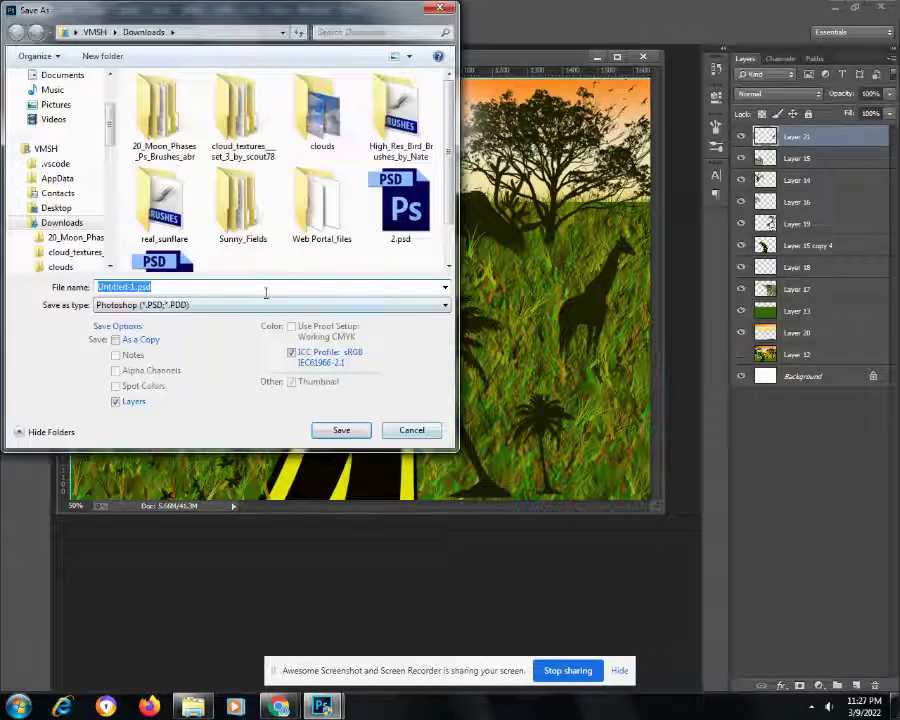
left_click(241, 305)
left_click(175, 400)
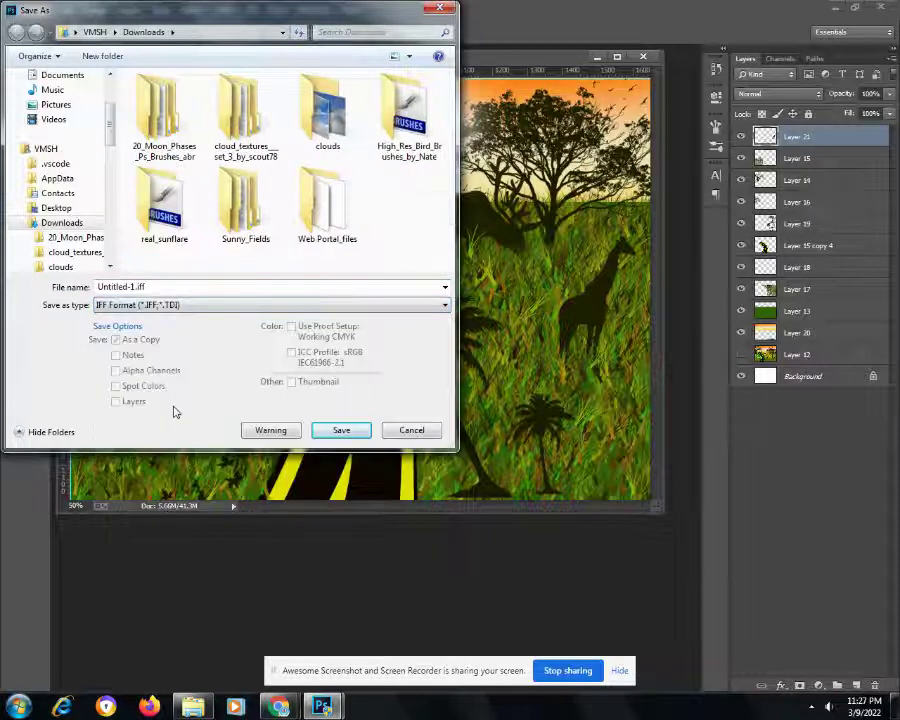
left_click(176, 306)
left_click(150, 412)
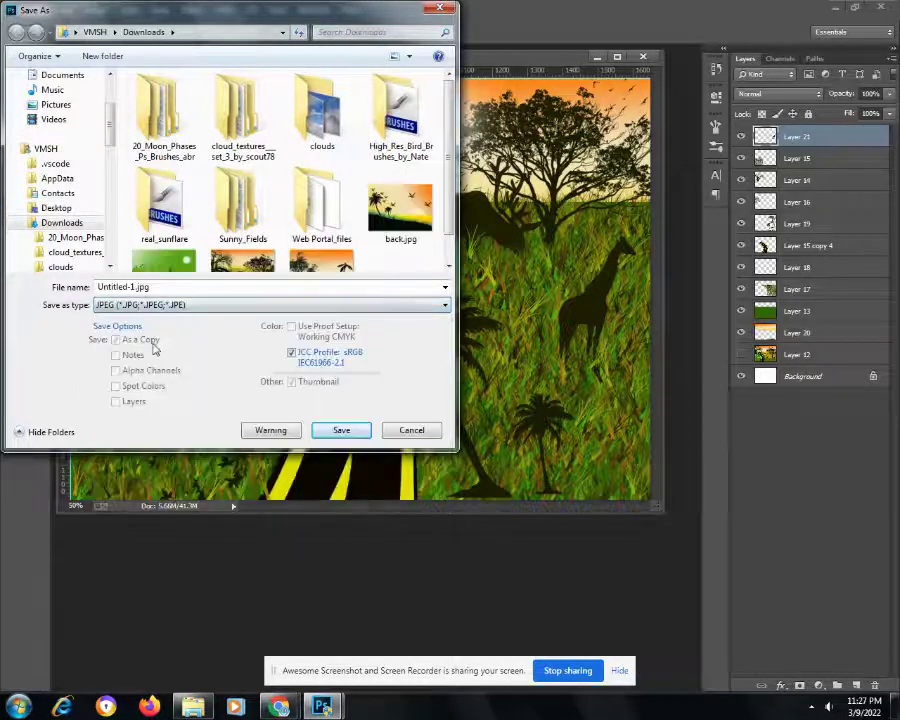
- Name the file natural.jpg and save it to Downloads at Maximum JPEG quality
double_click(133, 287)
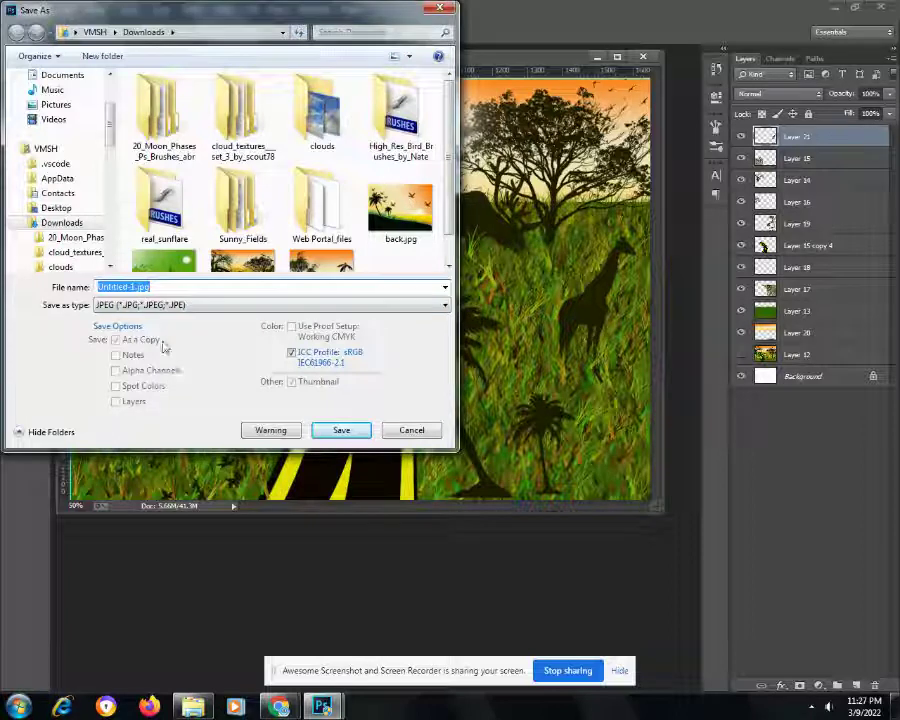
left_click(137, 288)
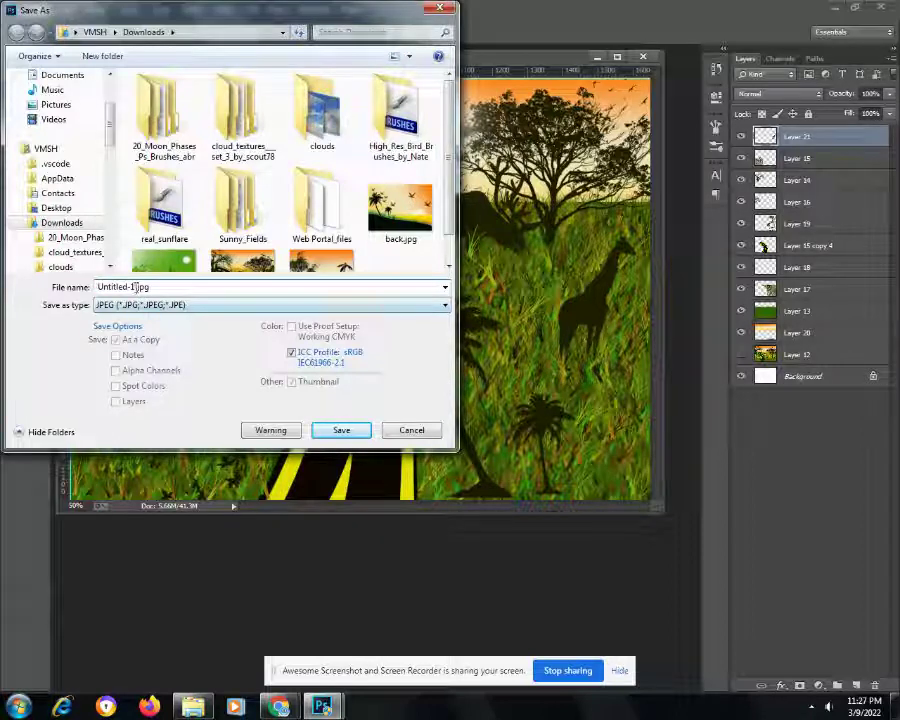
key("BackSpace")
key("BackSpace")
key("BackSpace")
type("natura")
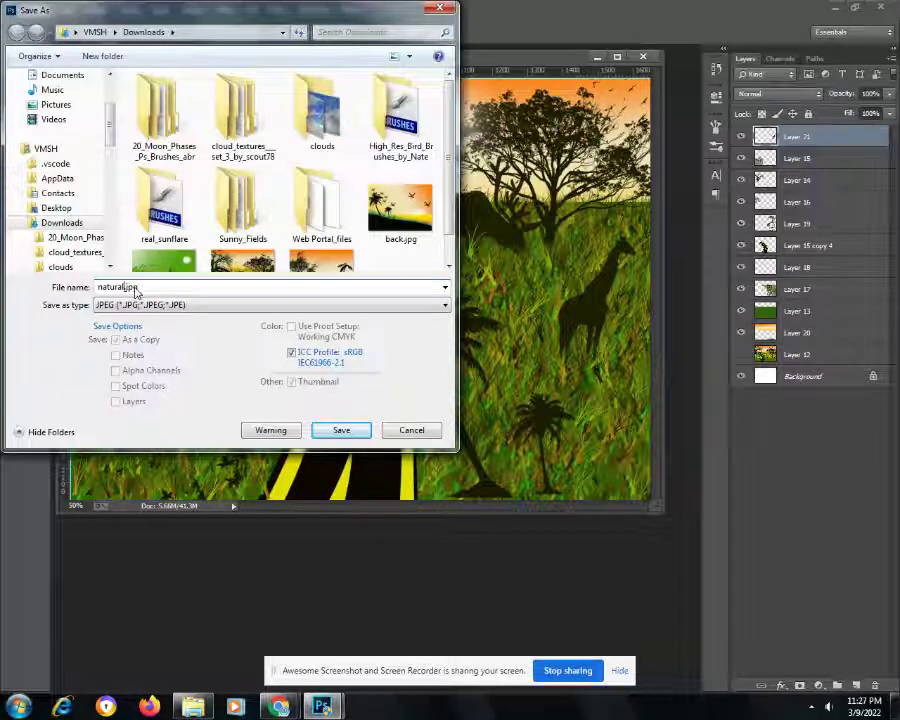
left_click(342, 430)
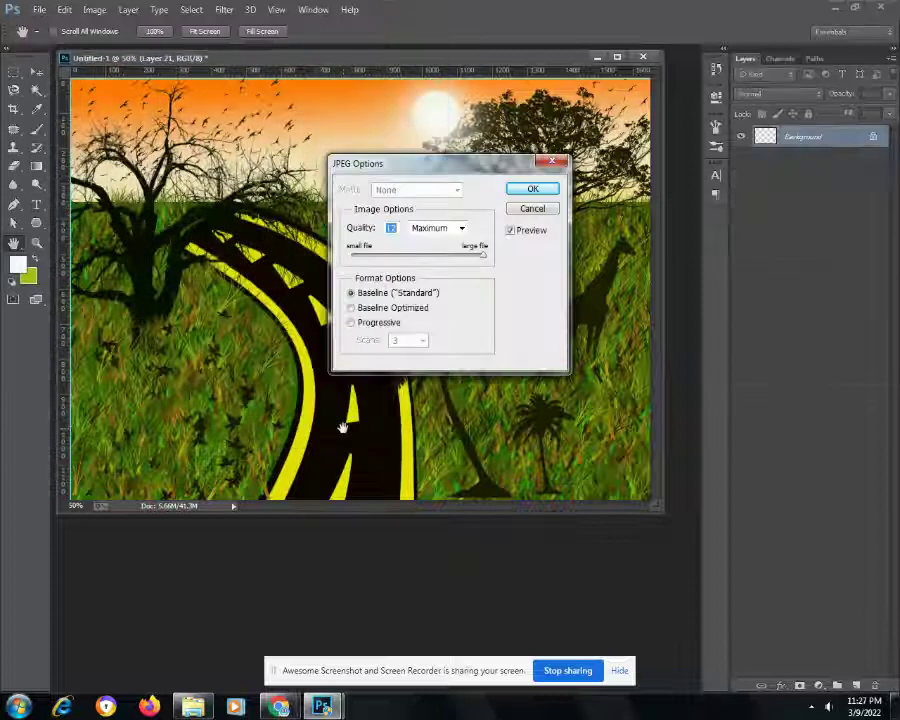
left_click(542, 190)
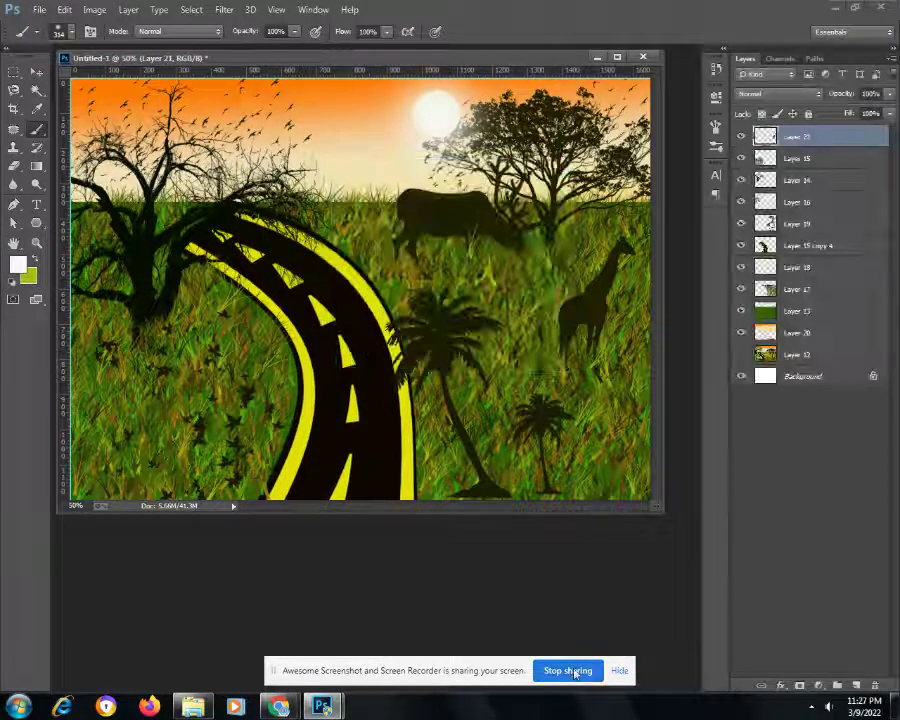